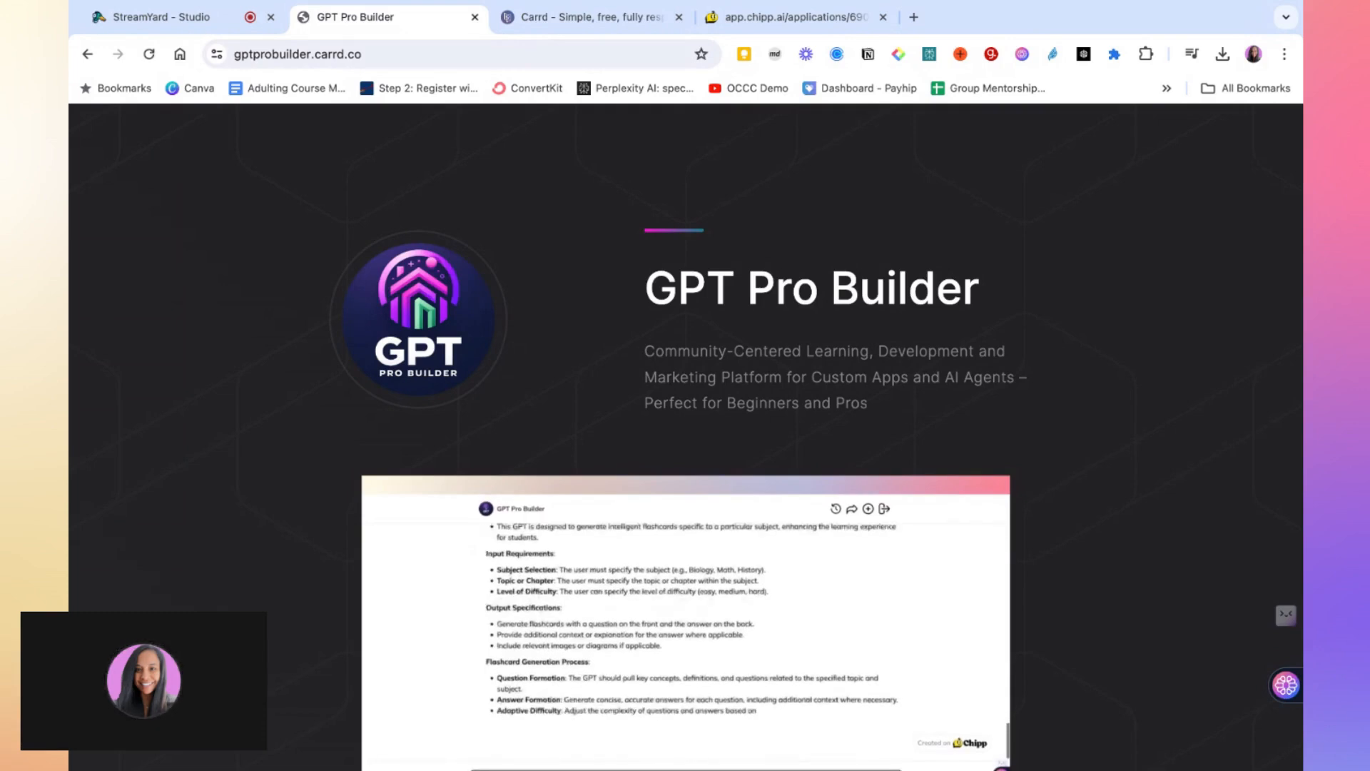
Scroll through the GPT Pro Builder landing page and preview its Start Building chat app, returning to the page afterwards
{"action": "mouse_move", "coordinate": [673, 481]}
{"action": "scroll", "coordinate": [672, 481], "scroll_direction": "down", "scroll_amount": 3}
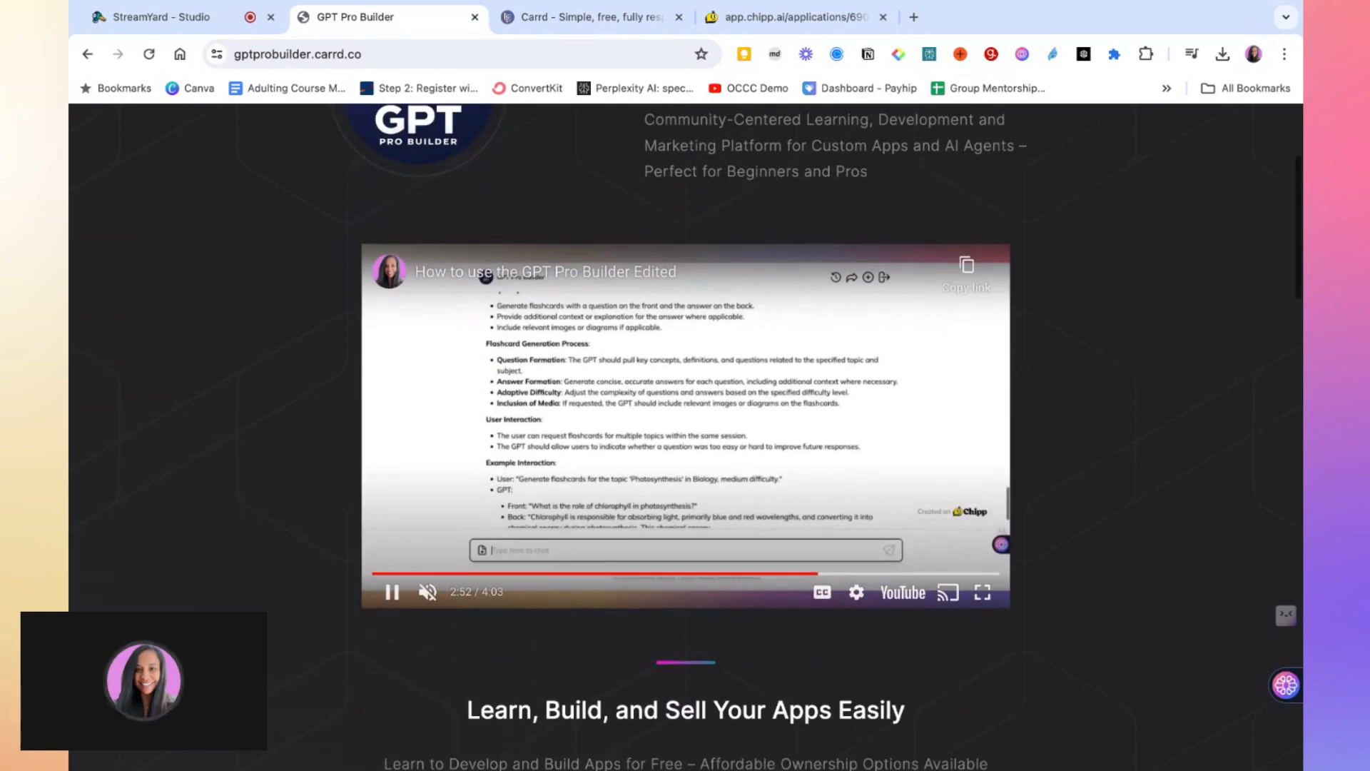
{"action": "scroll", "coordinate": [485, 277], "scroll_direction": "up", "scroll_amount": 2}
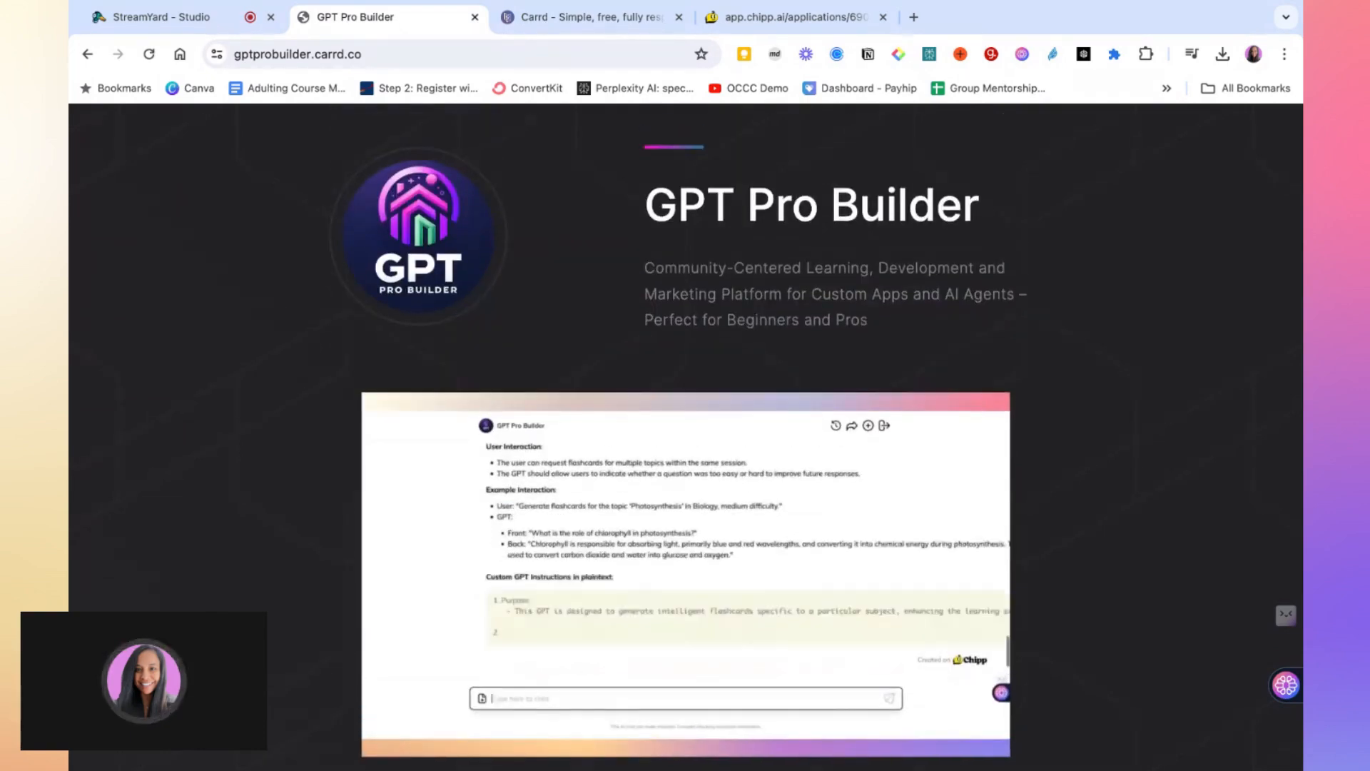
{"action": "scroll", "coordinate": [685, 428], "scroll_direction": "down", "scroll_amount": 1}
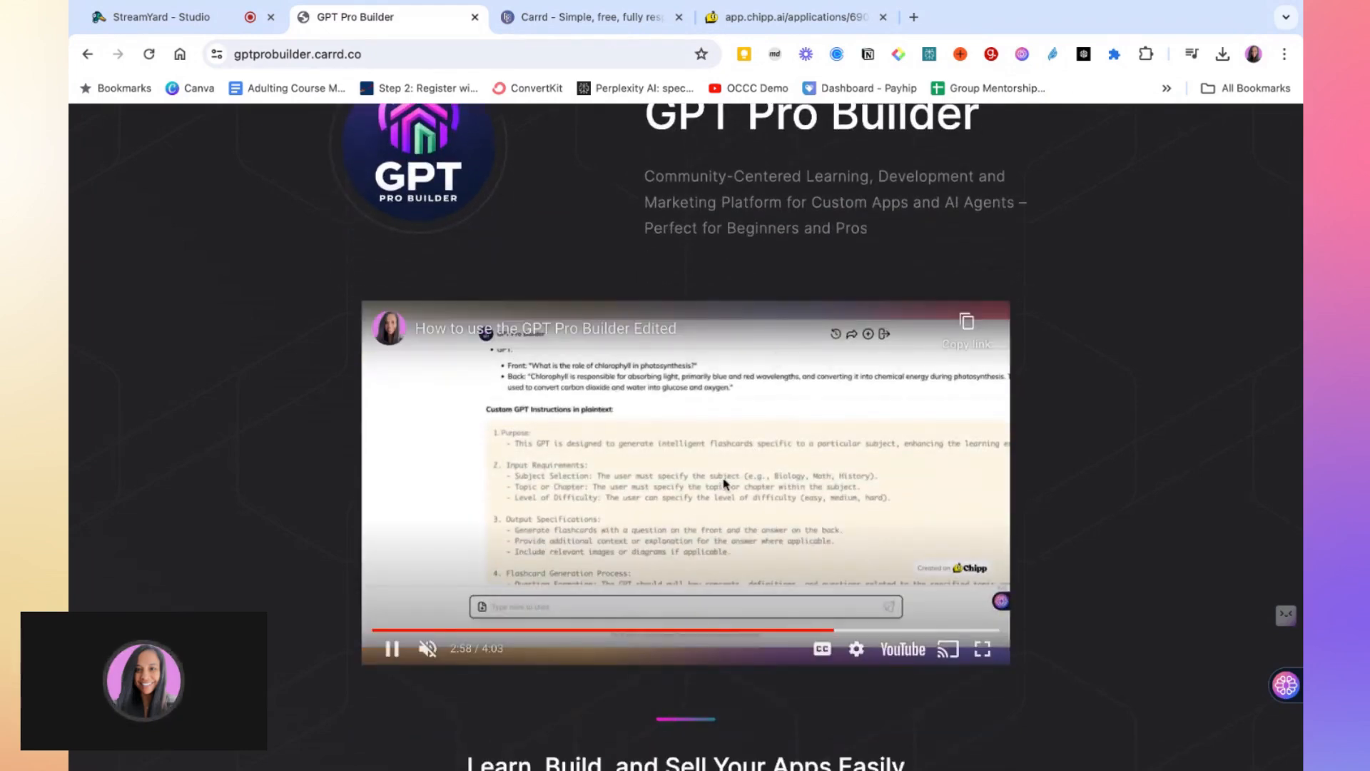
{"action": "scroll", "coordinate": [609, 525], "scroll_direction": "down", "scroll_amount": 4}
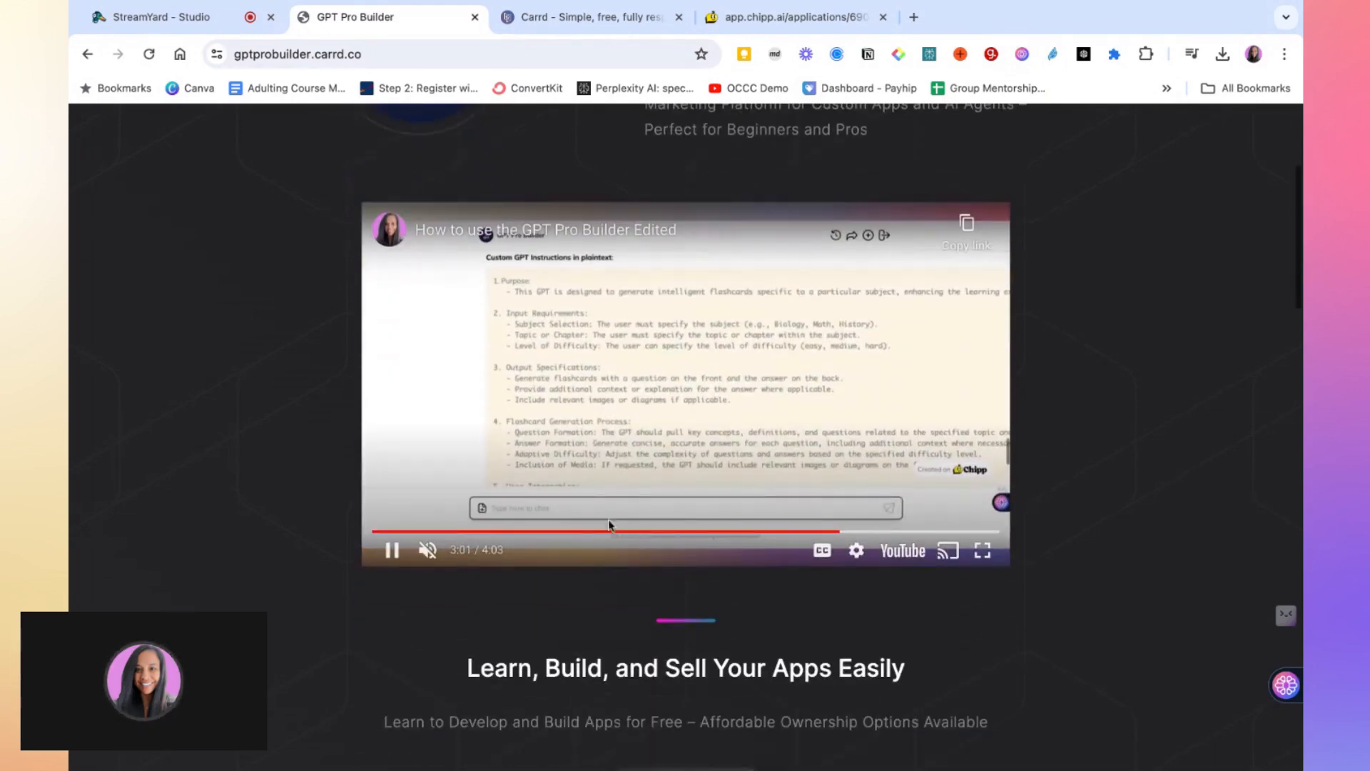
{"action": "scroll", "coordinate": [692, 507], "scroll_direction": "down", "scroll_amount": 2}
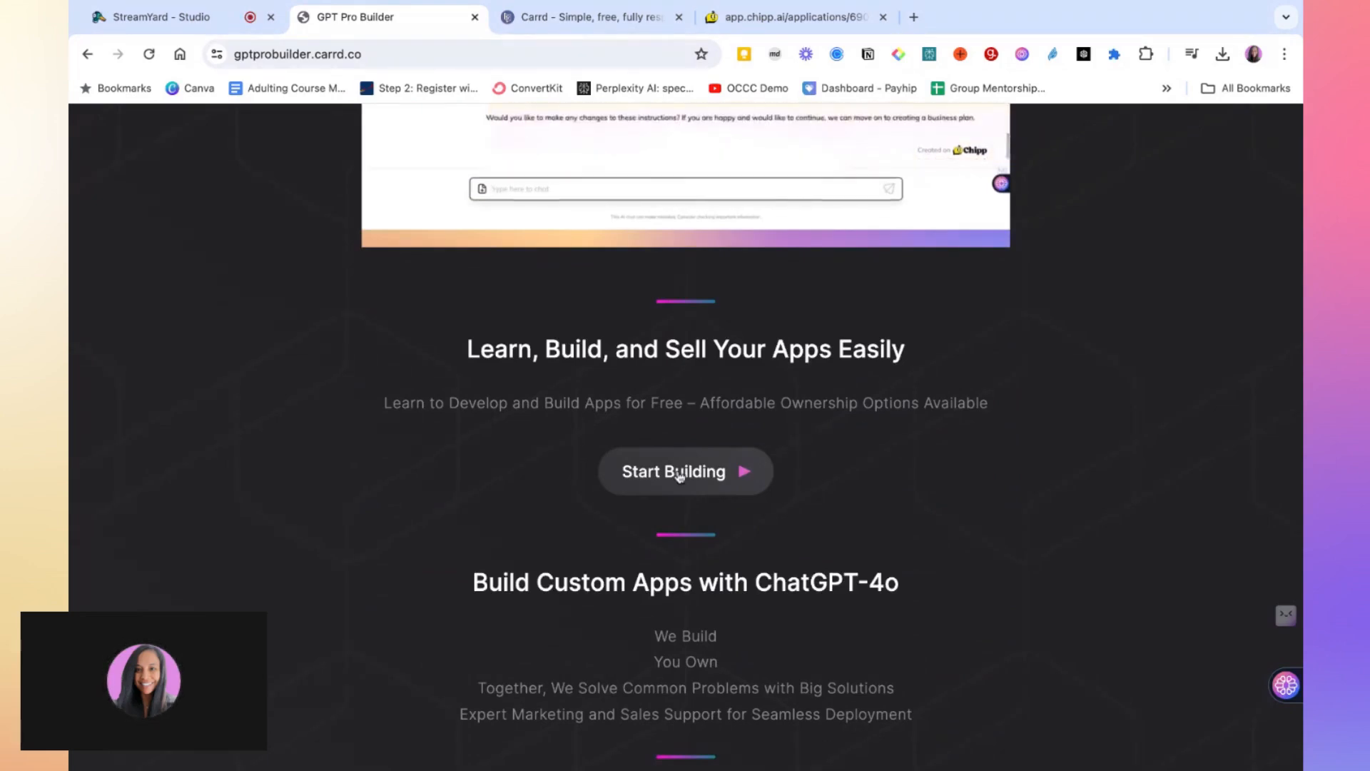
{"action": "scroll", "coordinate": [683, 475], "scroll_direction": "down", "scroll_amount": 1}
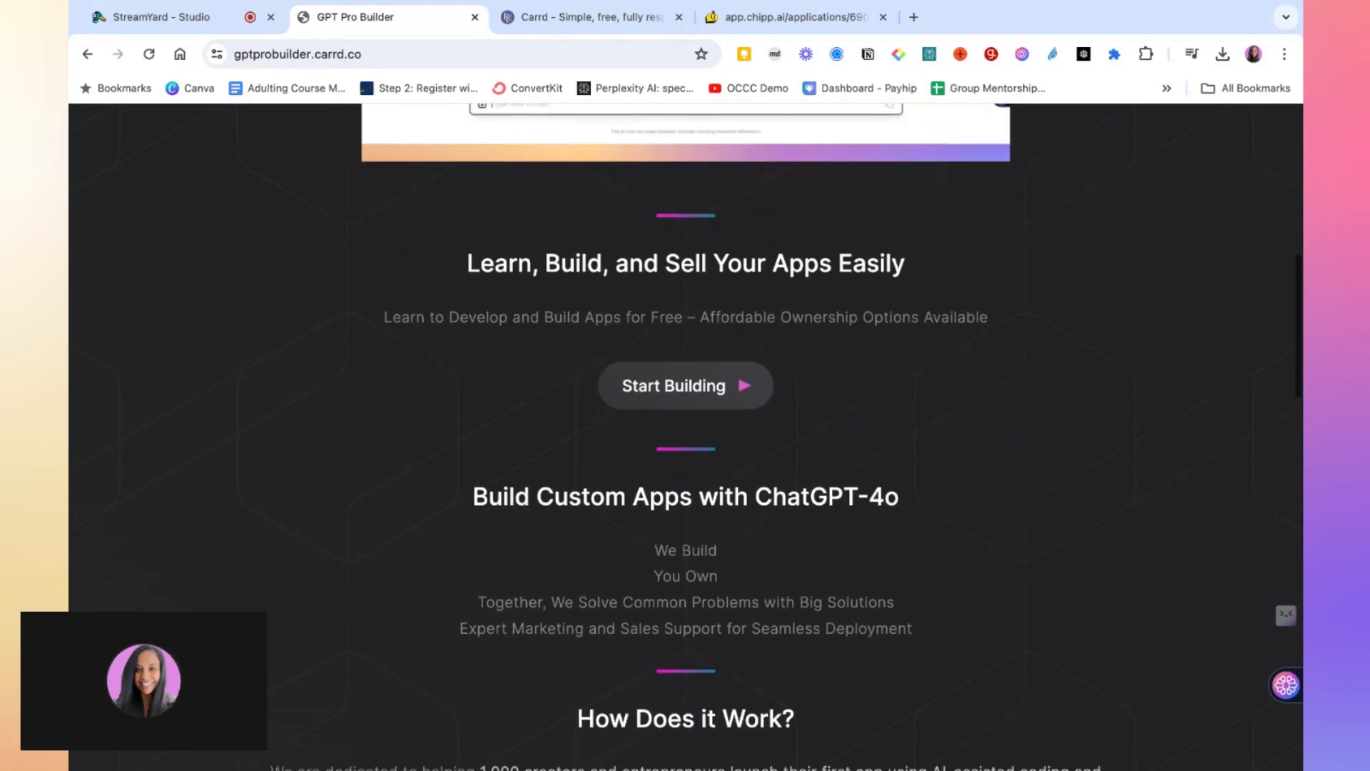
{"action": "left_click", "coordinate": [692, 397]}
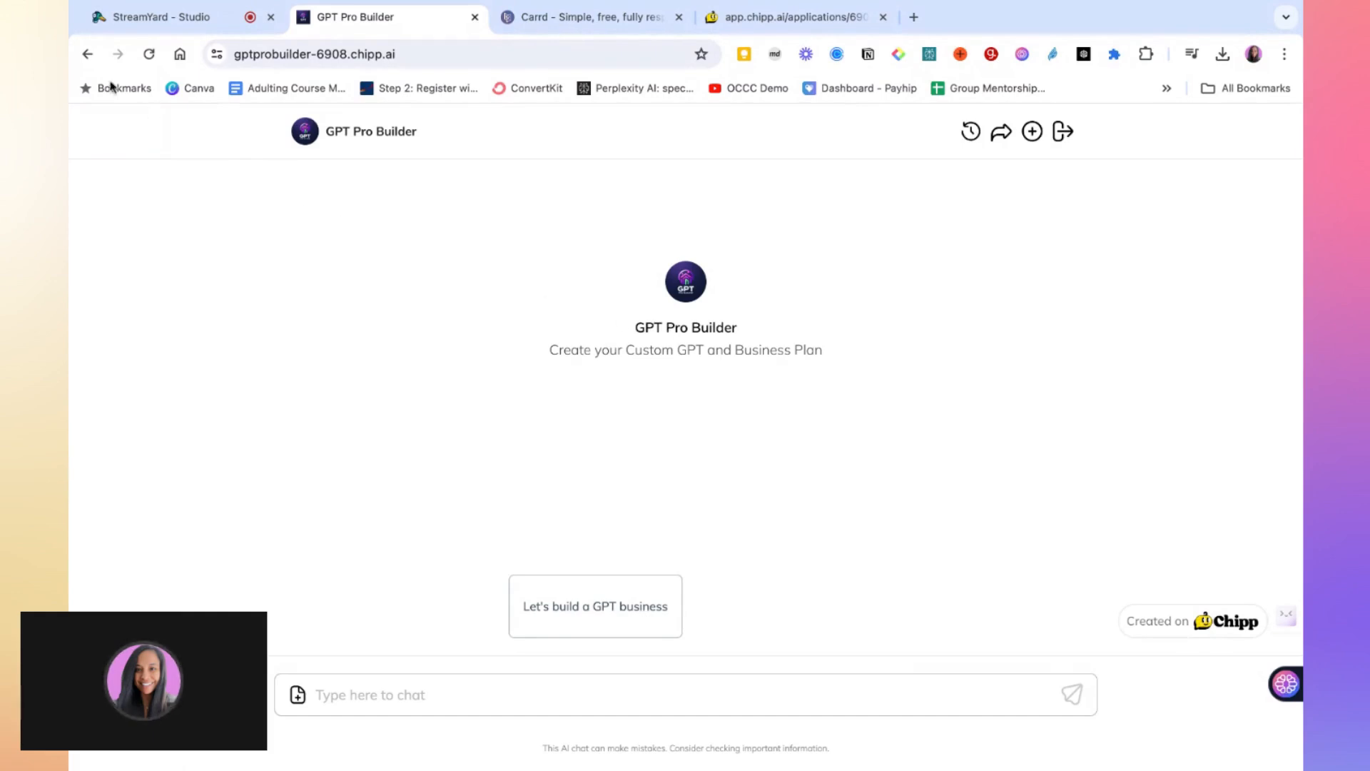
{"action": "left_click", "coordinate": [87, 54]}
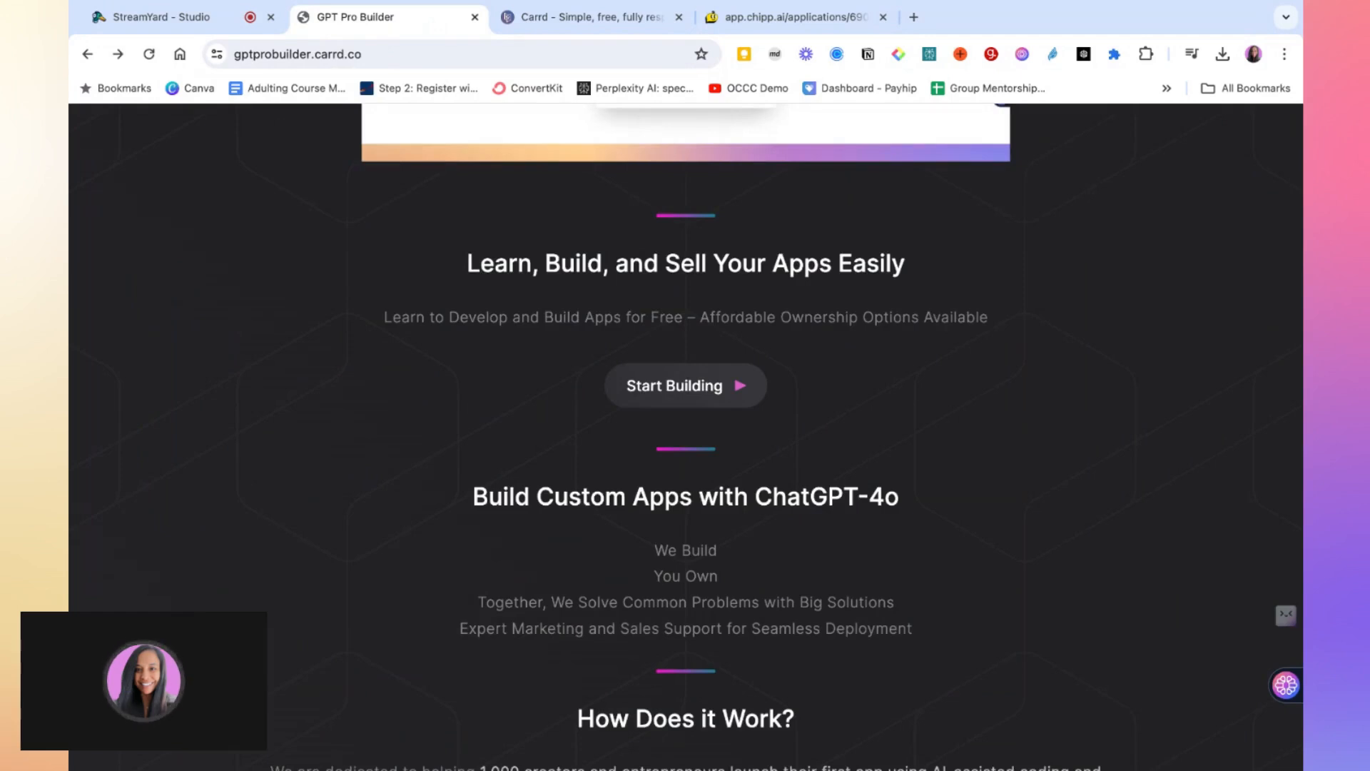
Review the landing page's remaining sections, including How Does it Work, Pricing, A Learning Community and the social links
{"action": "scroll", "coordinate": [666, 528], "scroll_direction": "down", "scroll_amount": 1}
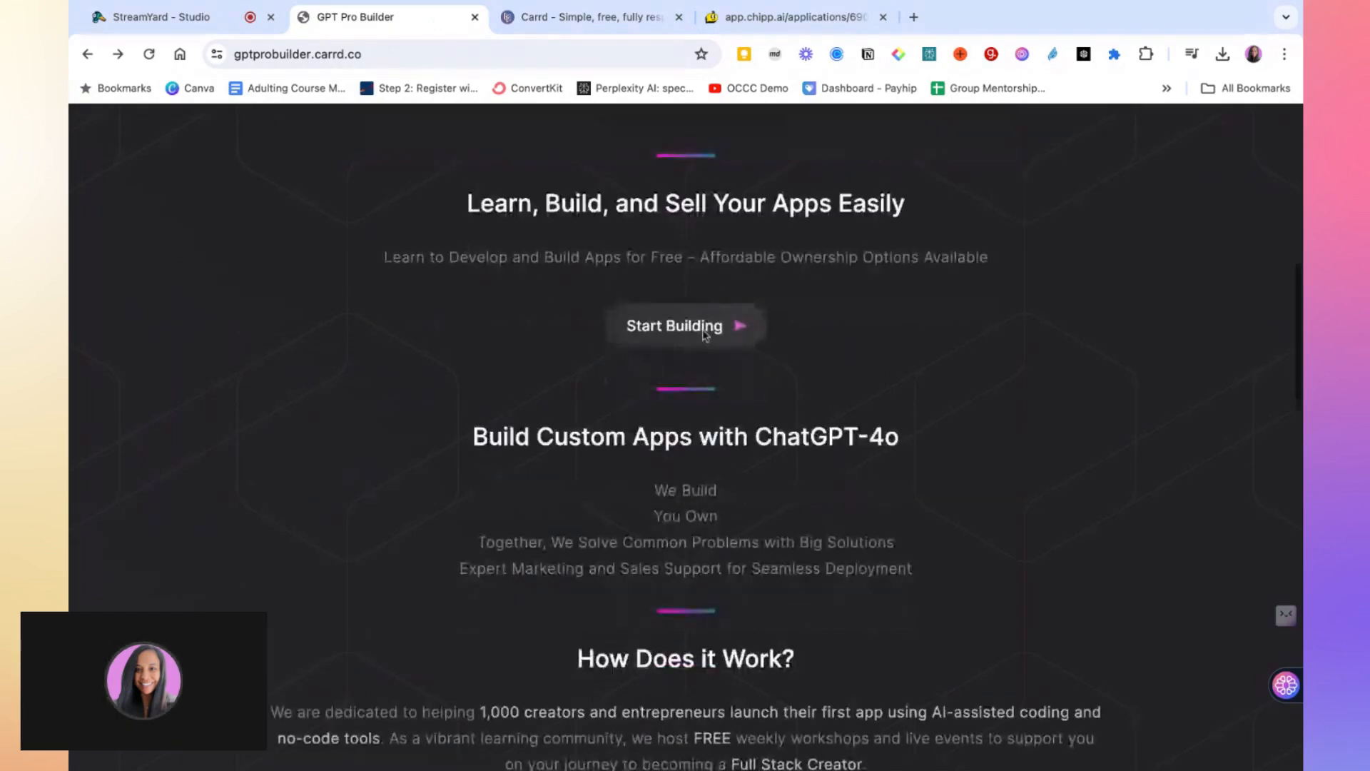
{"action": "scroll", "coordinate": [721, 515], "scroll_direction": "up", "scroll_amount": 3}
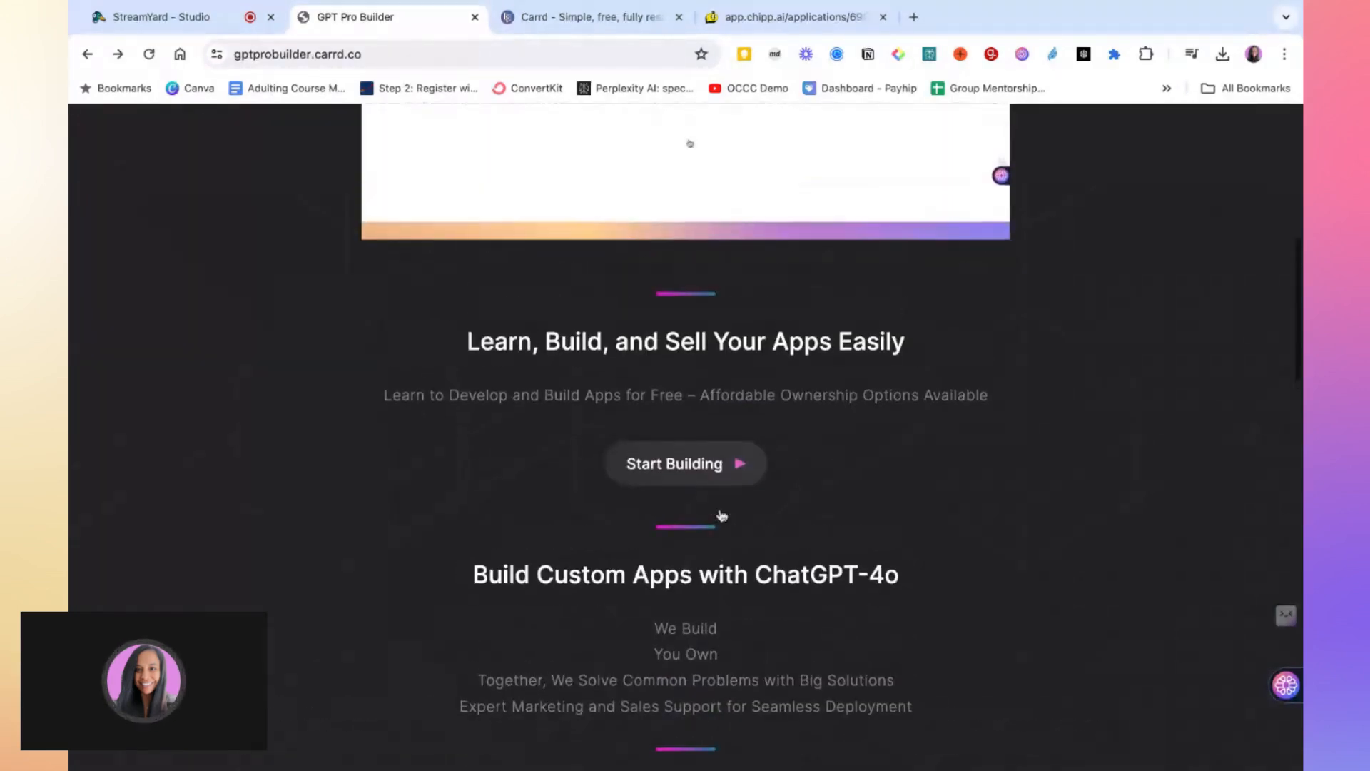
{"action": "scroll", "coordinate": [721, 515], "scroll_direction": "up", "scroll_amount": 3}
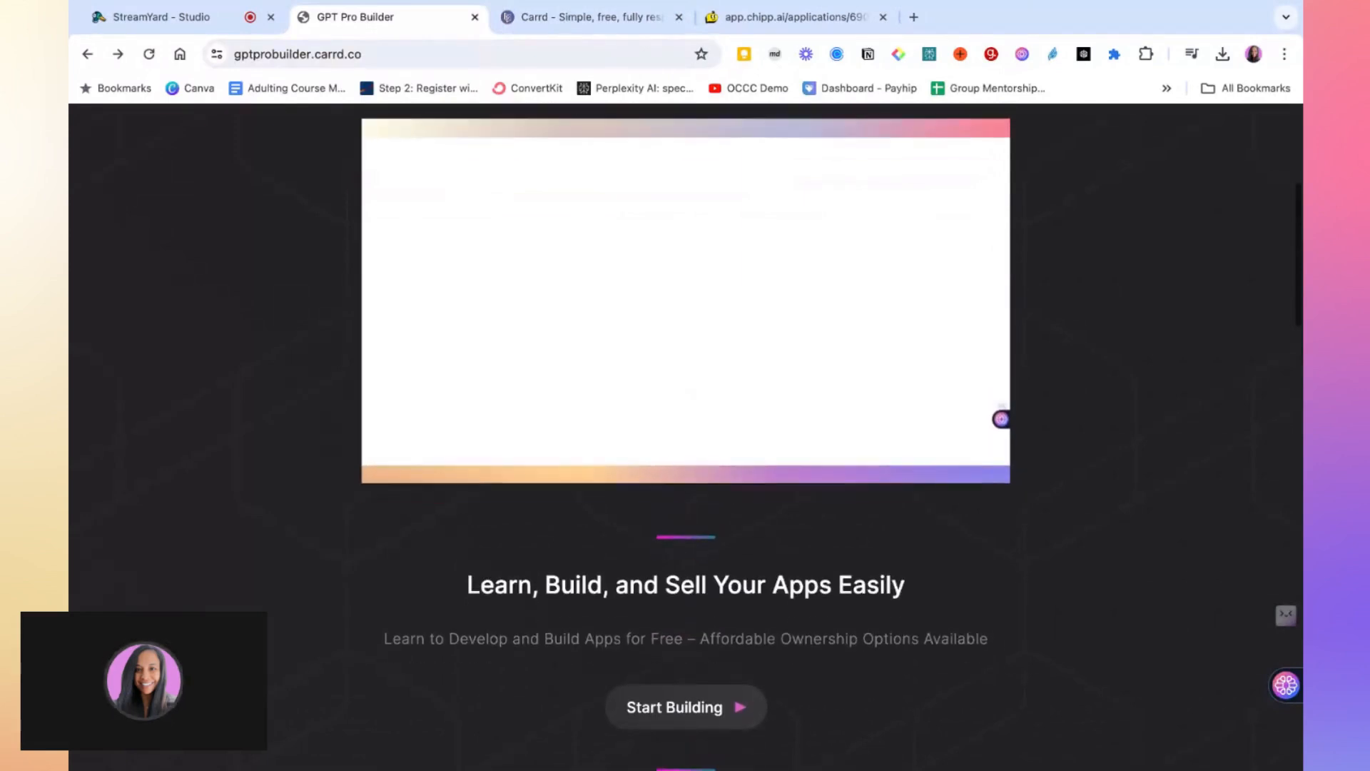
{"action": "scroll", "coordinate": [685, 435], "scroll_direction": "up", "scroll_amount": 4}
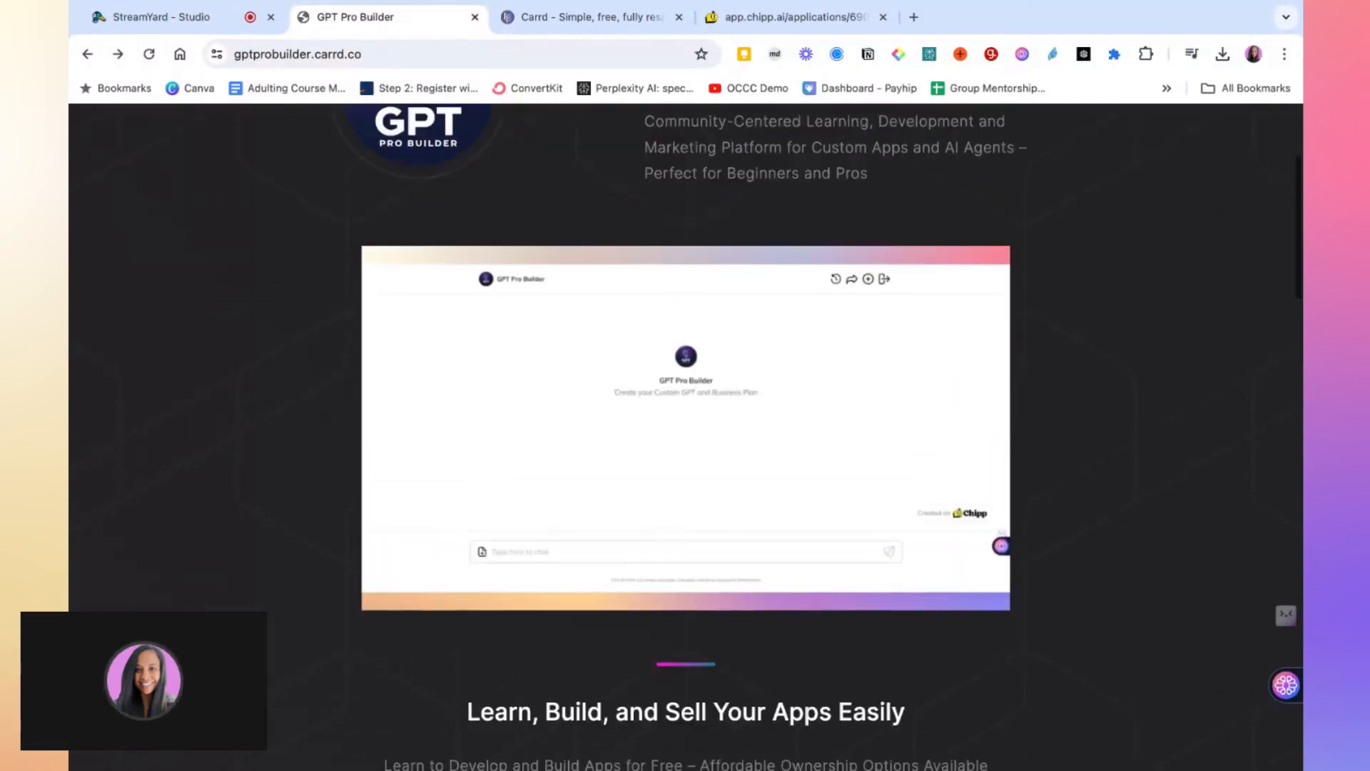
{"action": "scroll", "coordinate": [685, 435], "scroll_direction": "up", "scroll_amount": 1}
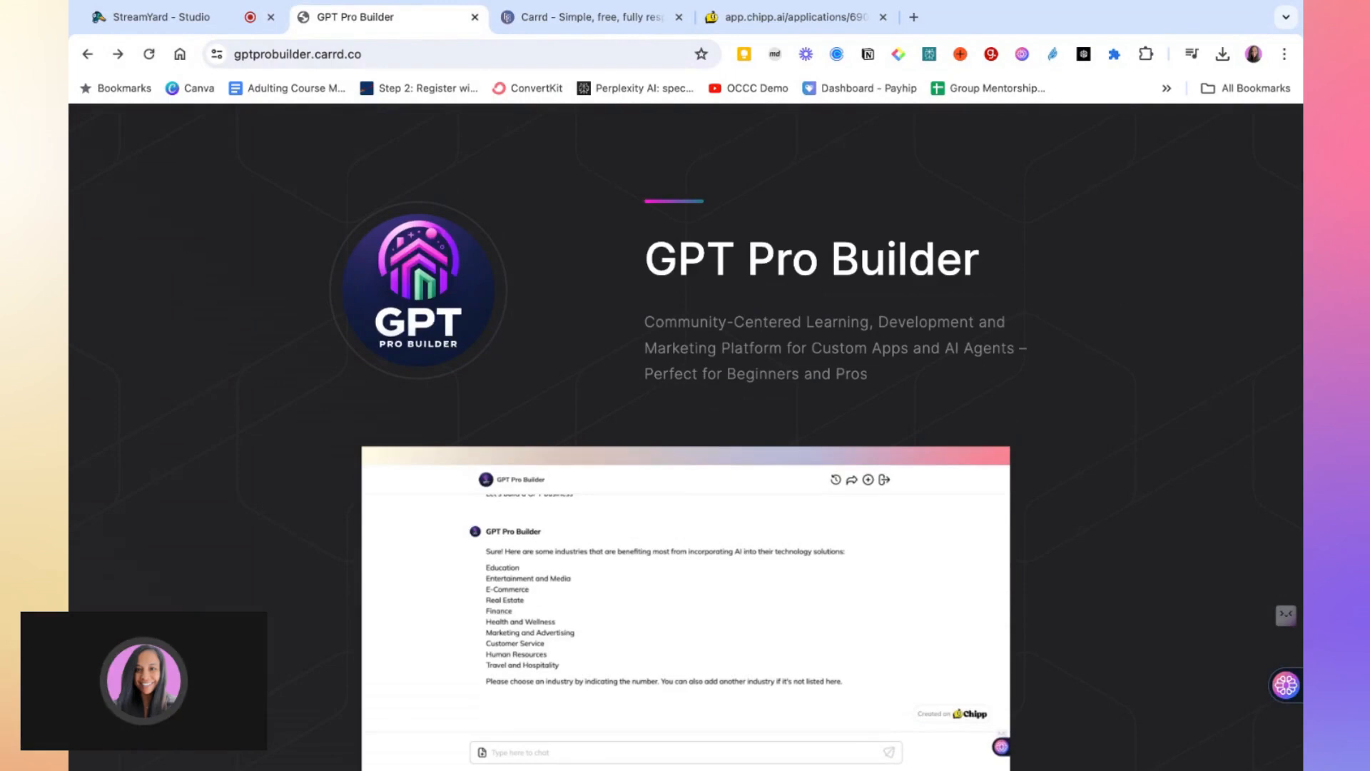
{"action": "scroll", "coordinate": [685, 436], "scroll_direction": "down", "scroll_amount": 6}
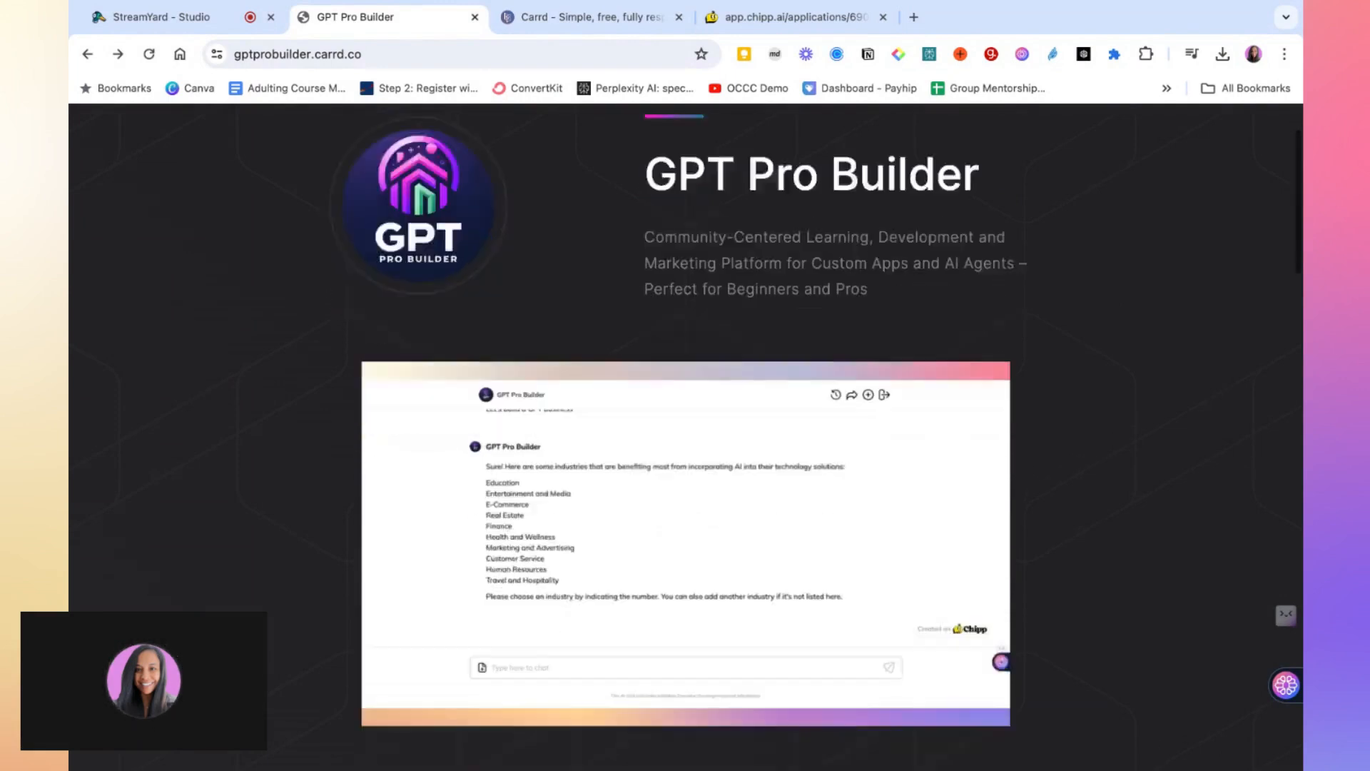
{"action": "scroll", "coordinate": [685, 435], "scroll_direction": "down", "scroll_amount": 5}
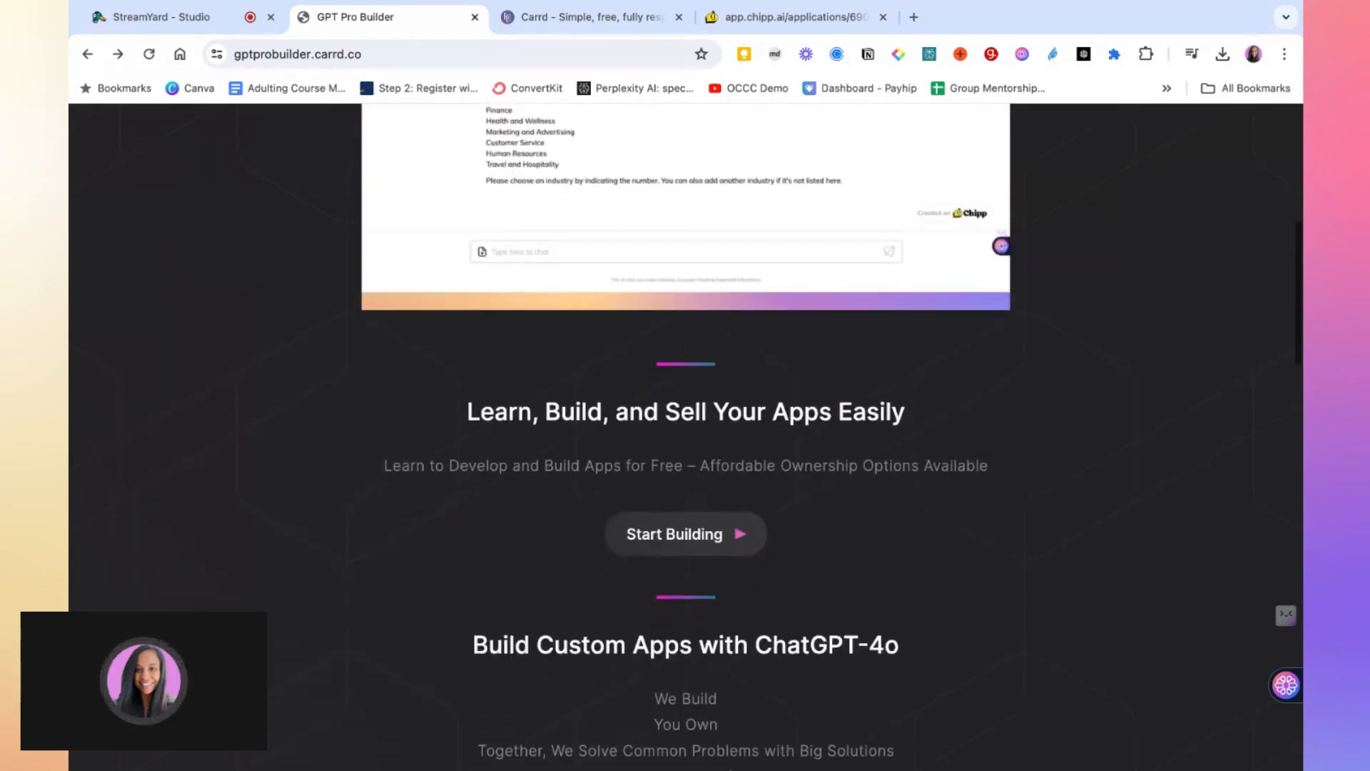
{"action": "scroll", "coordinate": [861, 467], "scroll_direction": "down", "scroll_amount": 3}
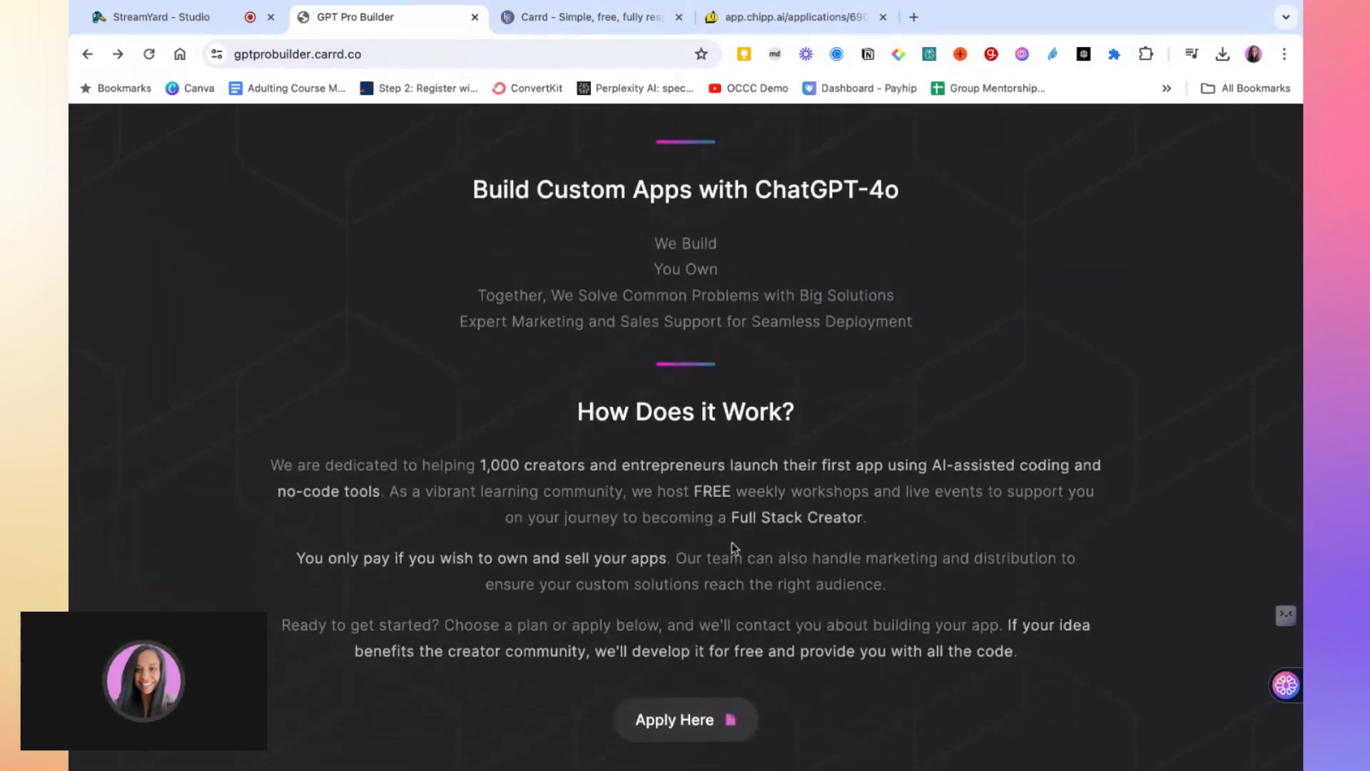
{"action": "scroll", "coordinate": [731, 542], "scroll_direction": "down", "scroll_amount": 2}
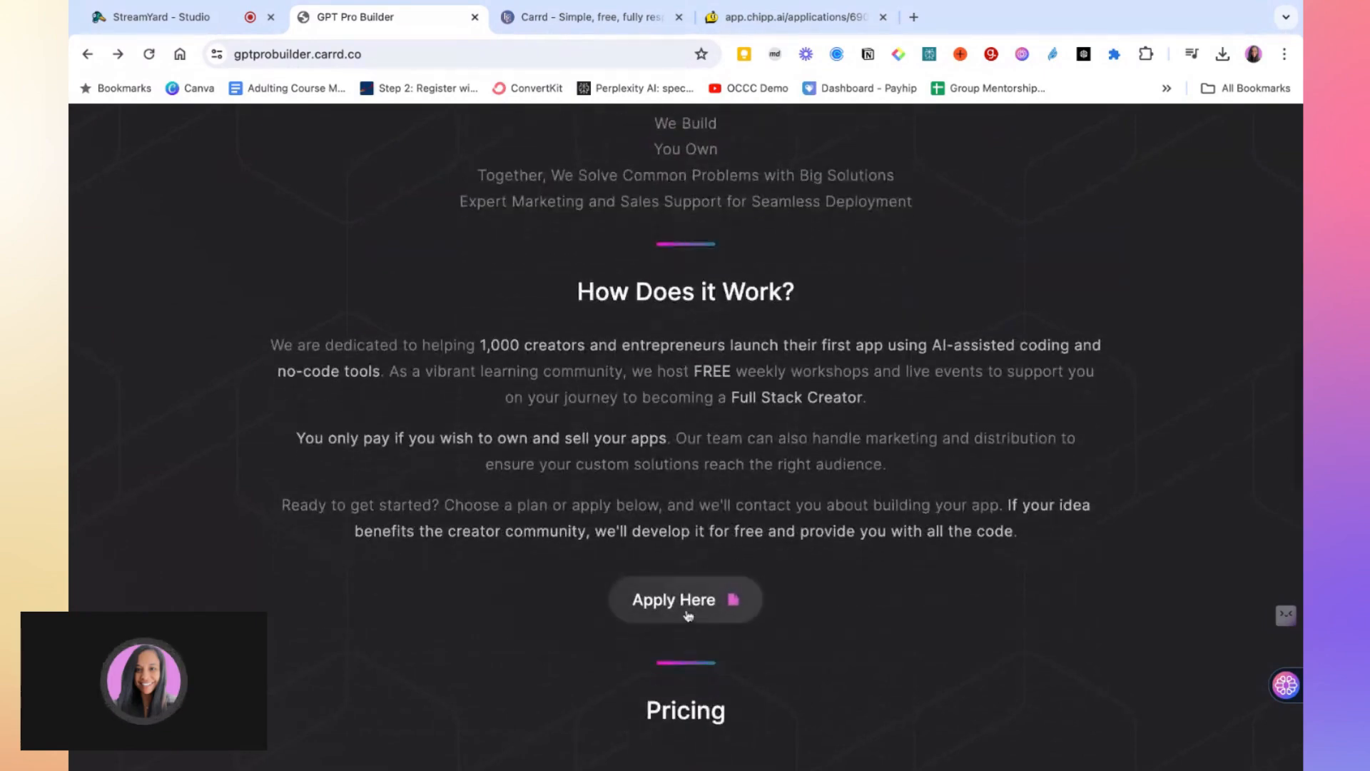
{"action": "scroll", "coordinate": [695, 610], "scroll_direction": "down", "scroll_amount": 1}
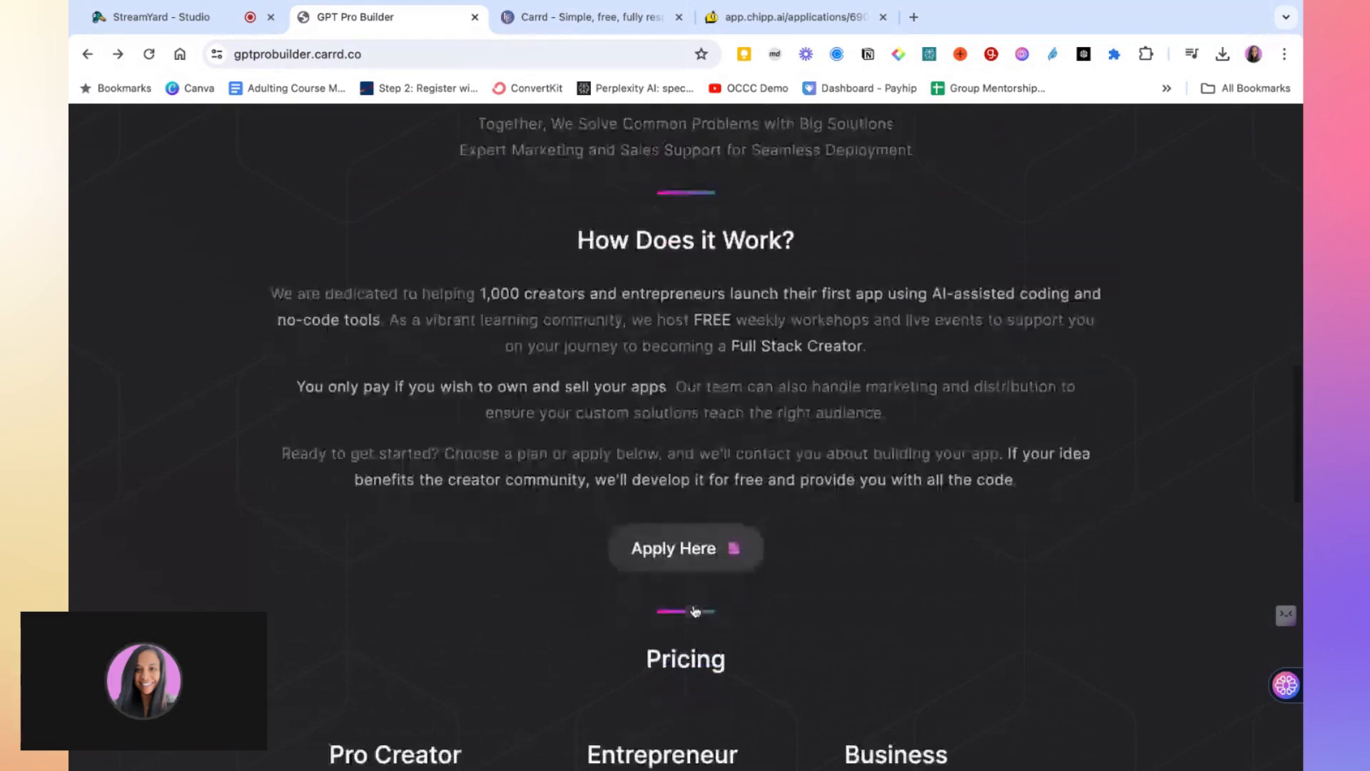
{"action": "scroll", "coordinate": [522, 418], "scroll_direction": "down", "scroll_amount": 5}
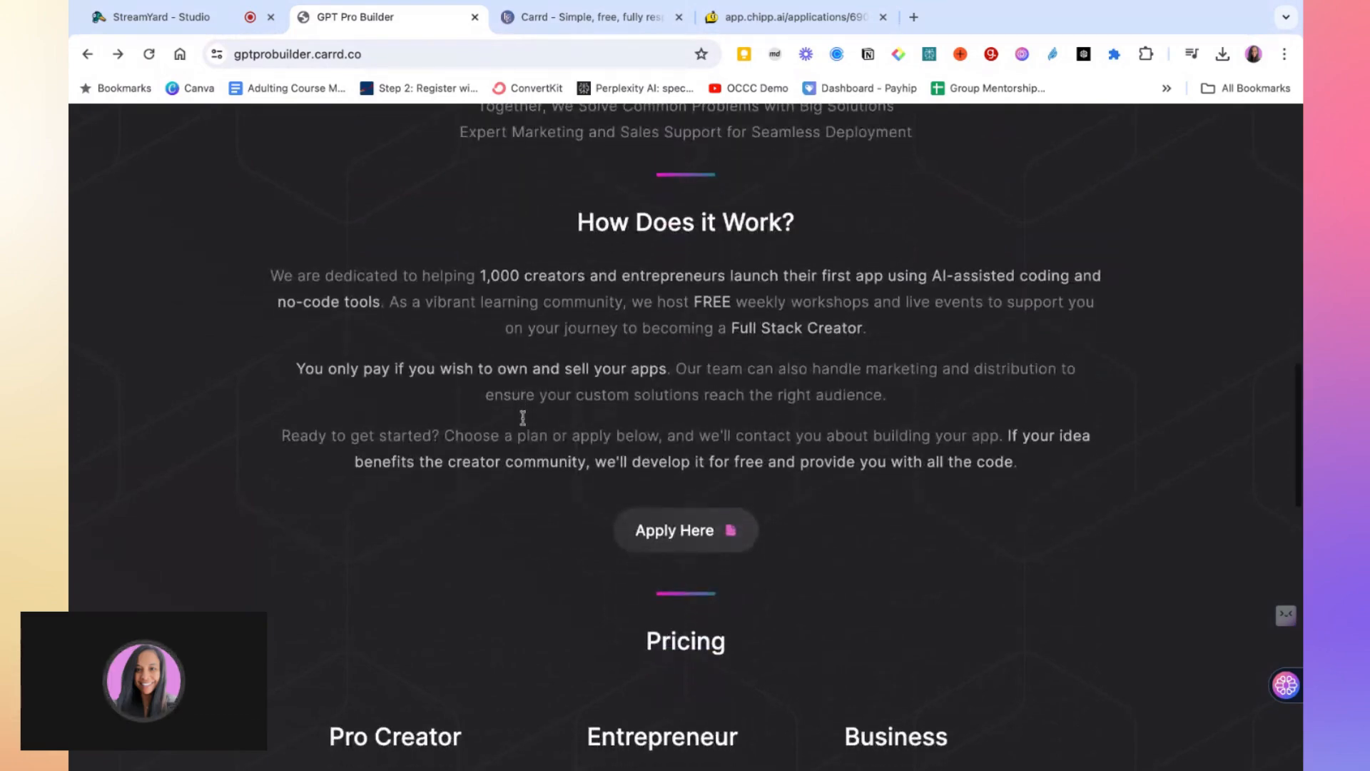
{"action": "scroll", "coordinate": [661, 246], "scroll_direction": "down", "scroll_amount": 3}
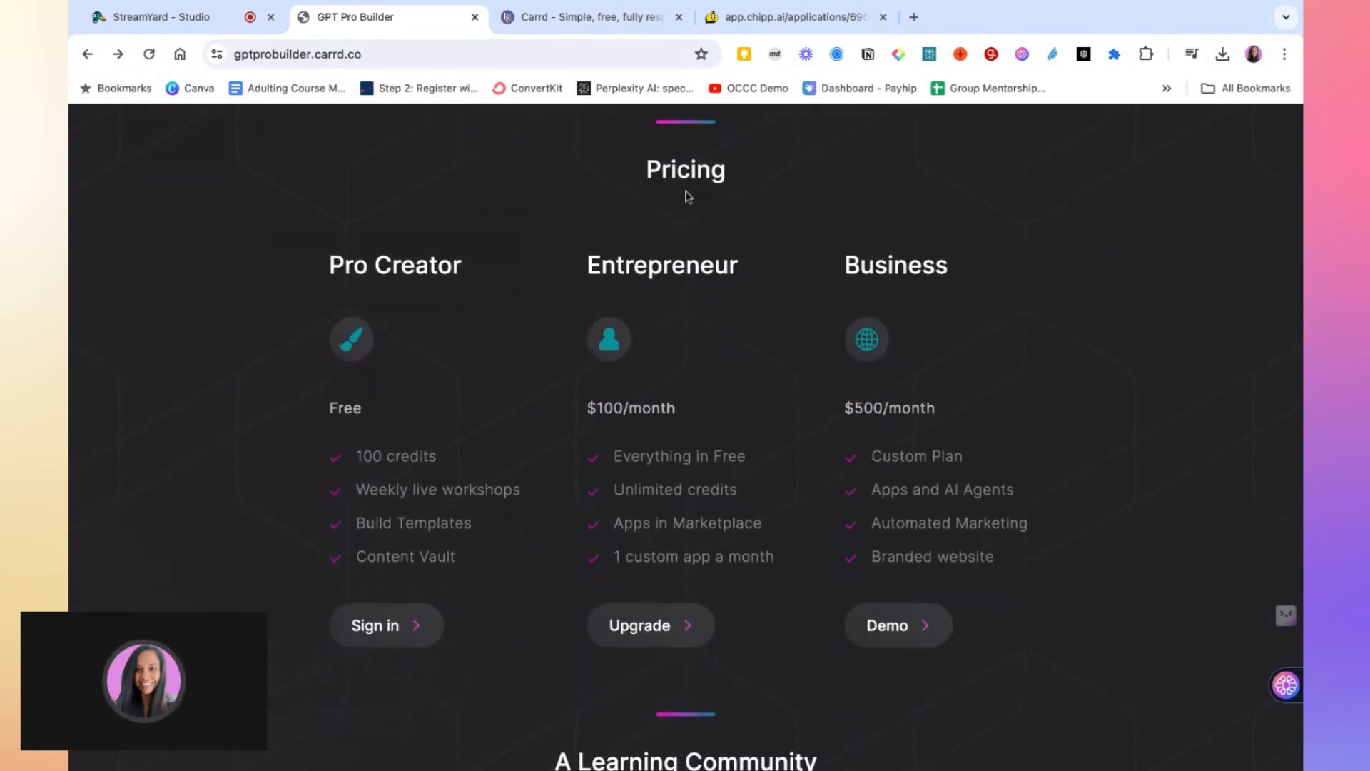
{"action": "scroll", "coordinate": [796, 526], "scroll_direction": "down", "scroll_amount": 1}
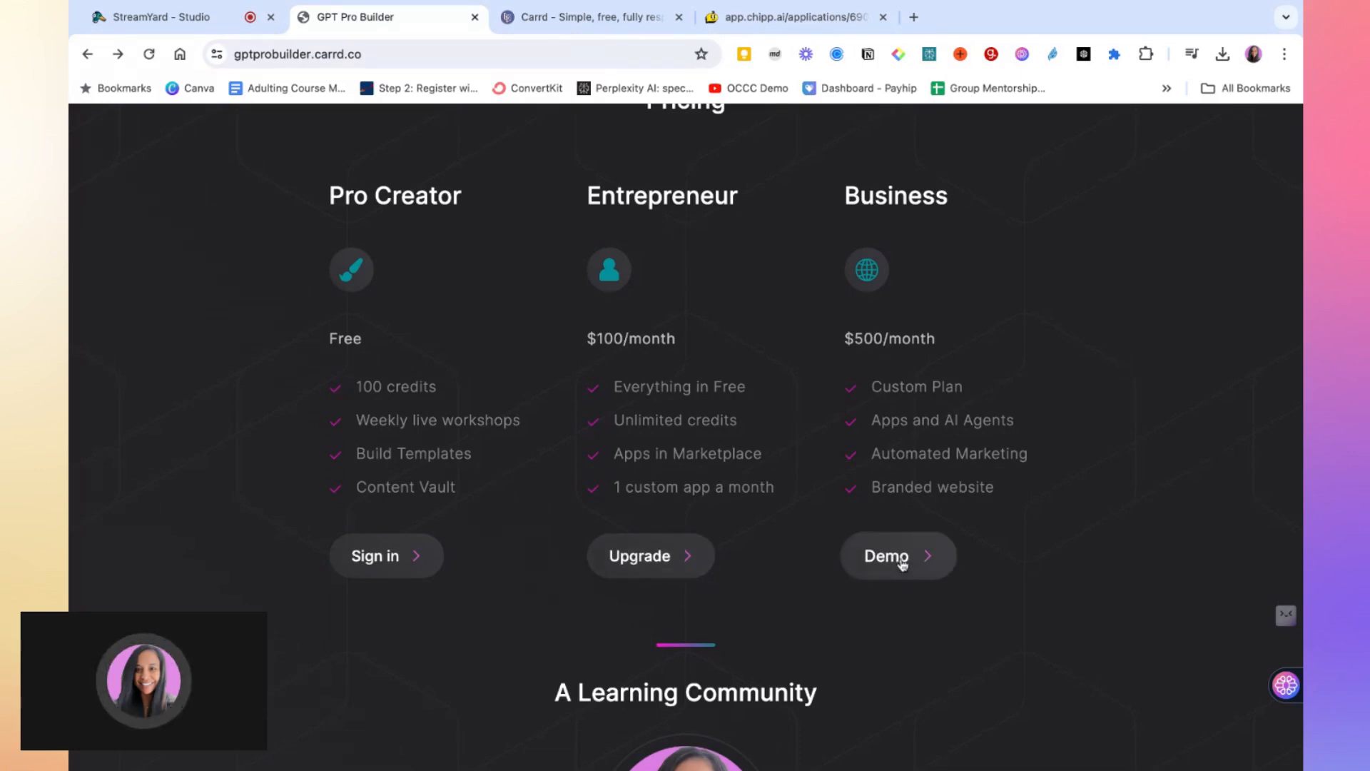
{"action": "scroll", "coordinate": [902, 564], "scroll_direction": "up", "scroll_amount": 1}
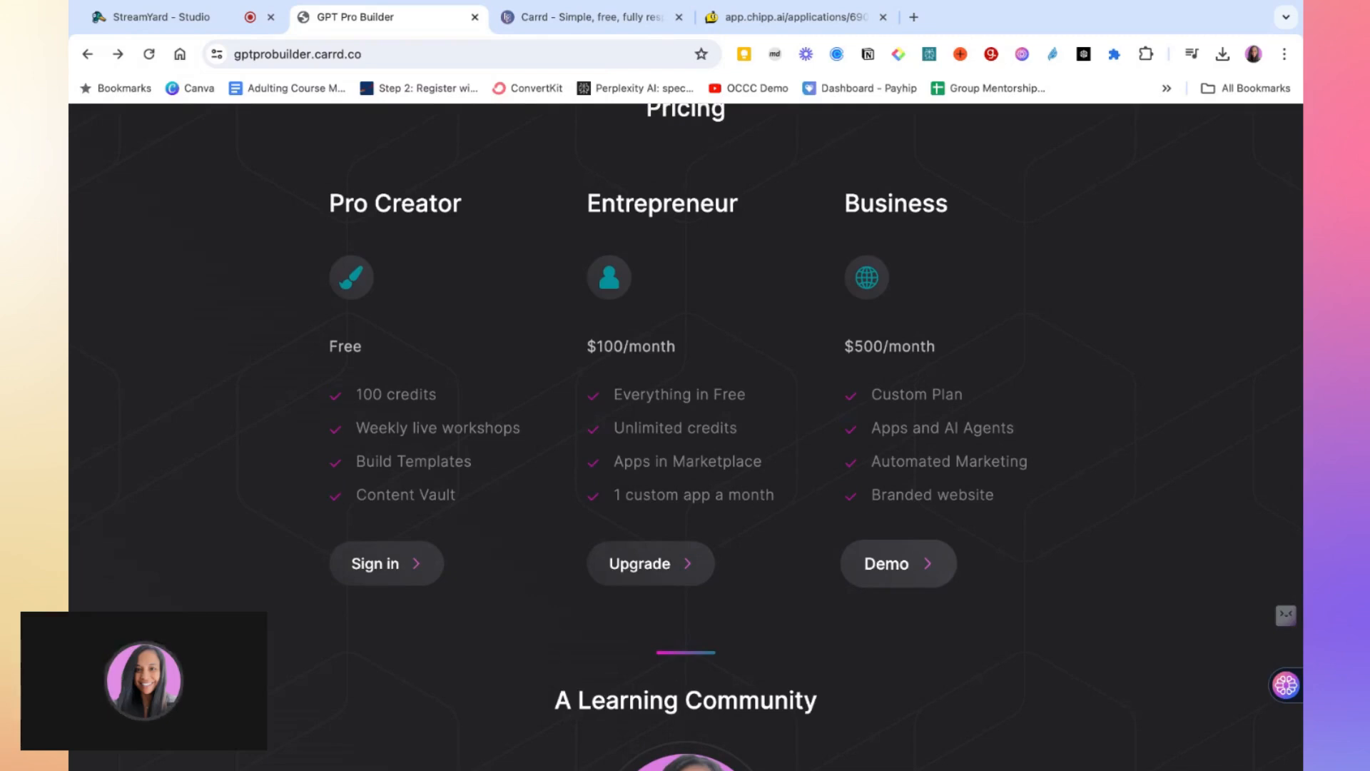
{"action": "scroll", "coordinate": [685, 437], "scroll_direction": "down", "scroll_amount": 5}
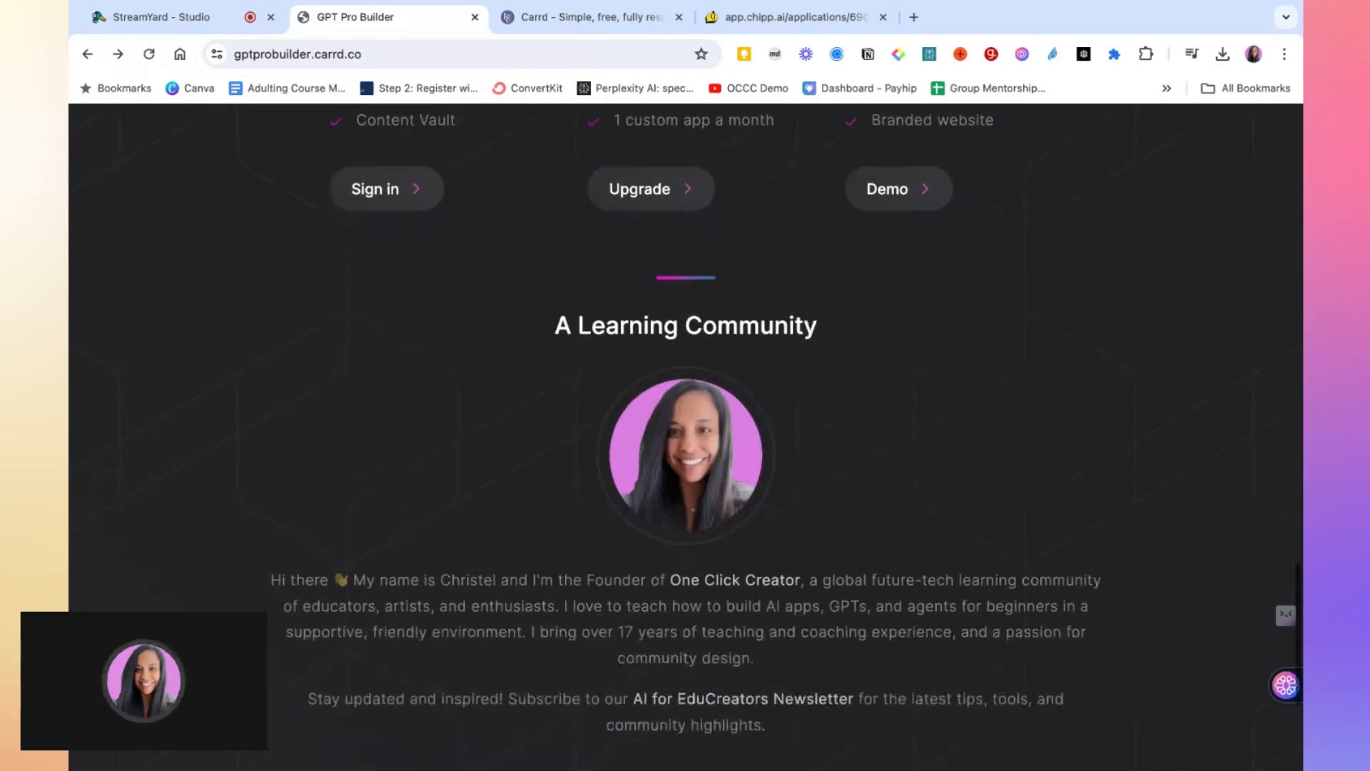
{"action": "scroll", "coordinate": [713, 508], "scroll_direction": "down", "scroll_amount": 2}
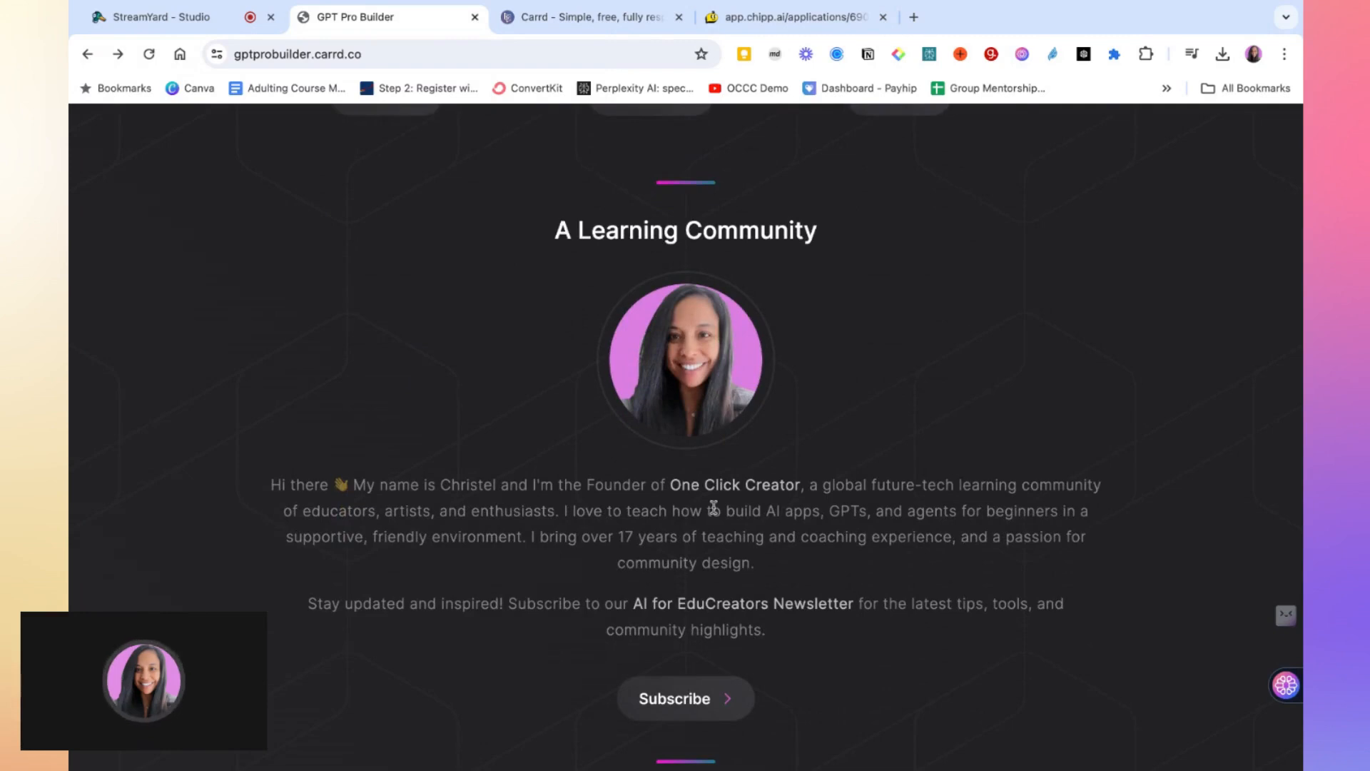
{"action": "scroll", "coordinate": [714, 508], "scroll_direction": "down", "scroll_amount": 1}
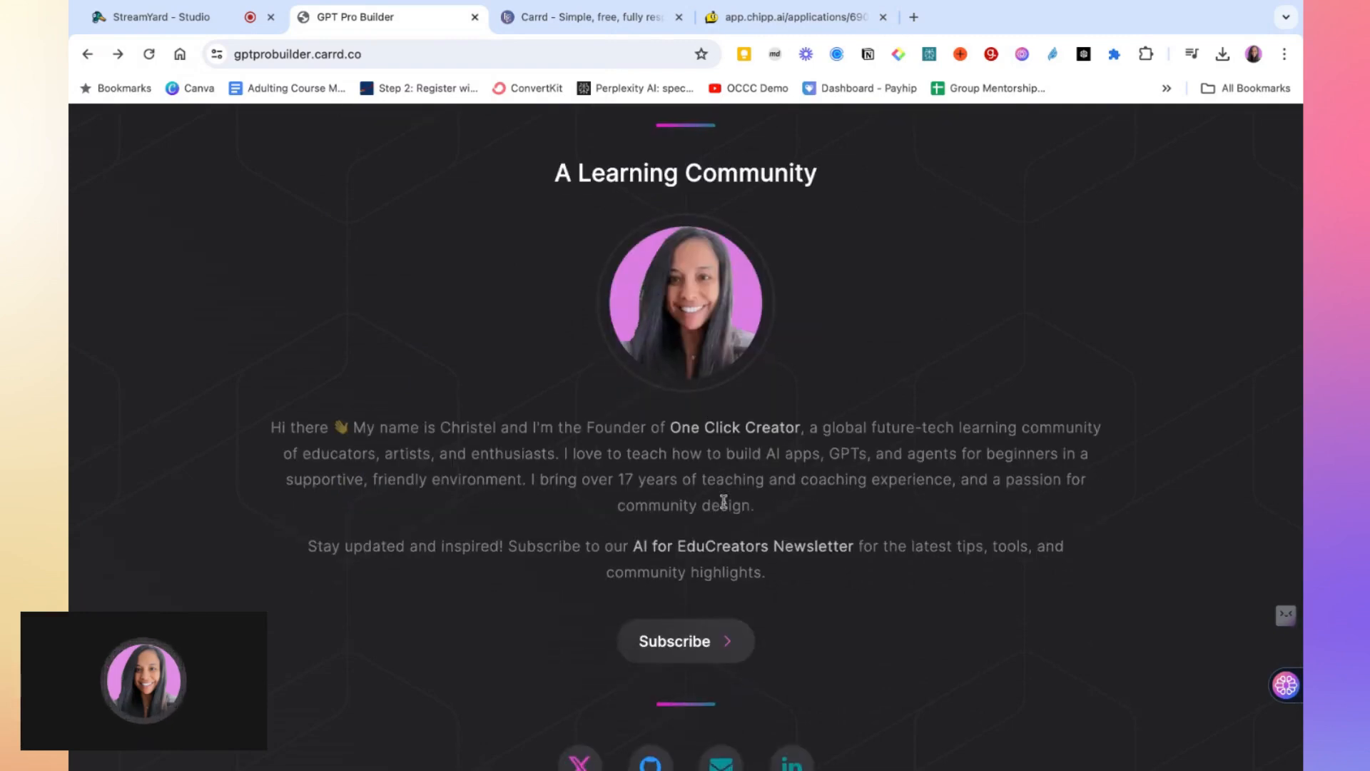
{"action": "scroll", "coordinate": [724, 502], "scroll_direction": "down", "scroll_amount": 1}
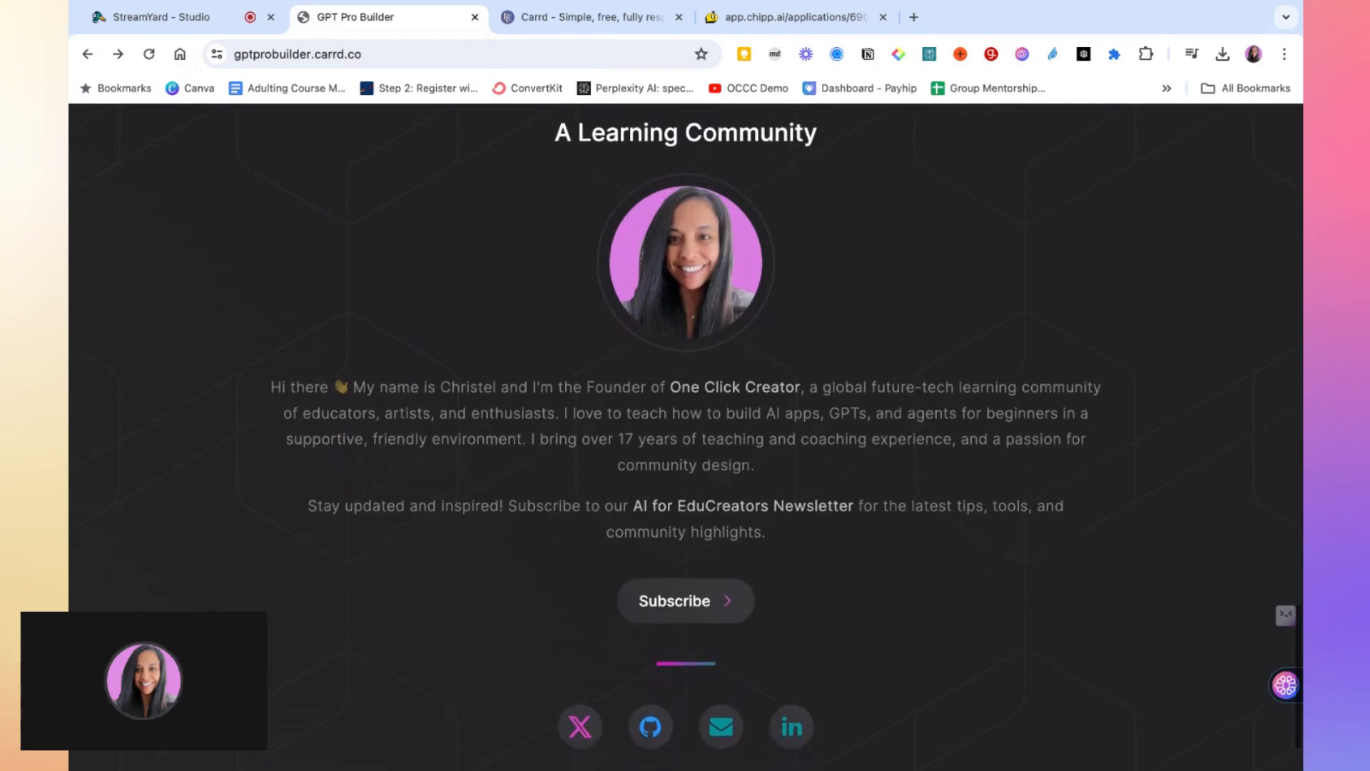
{"action": "scroll", "coordinate": [606, 664], "scroll_direction": "down", "scroll_amount": 2}
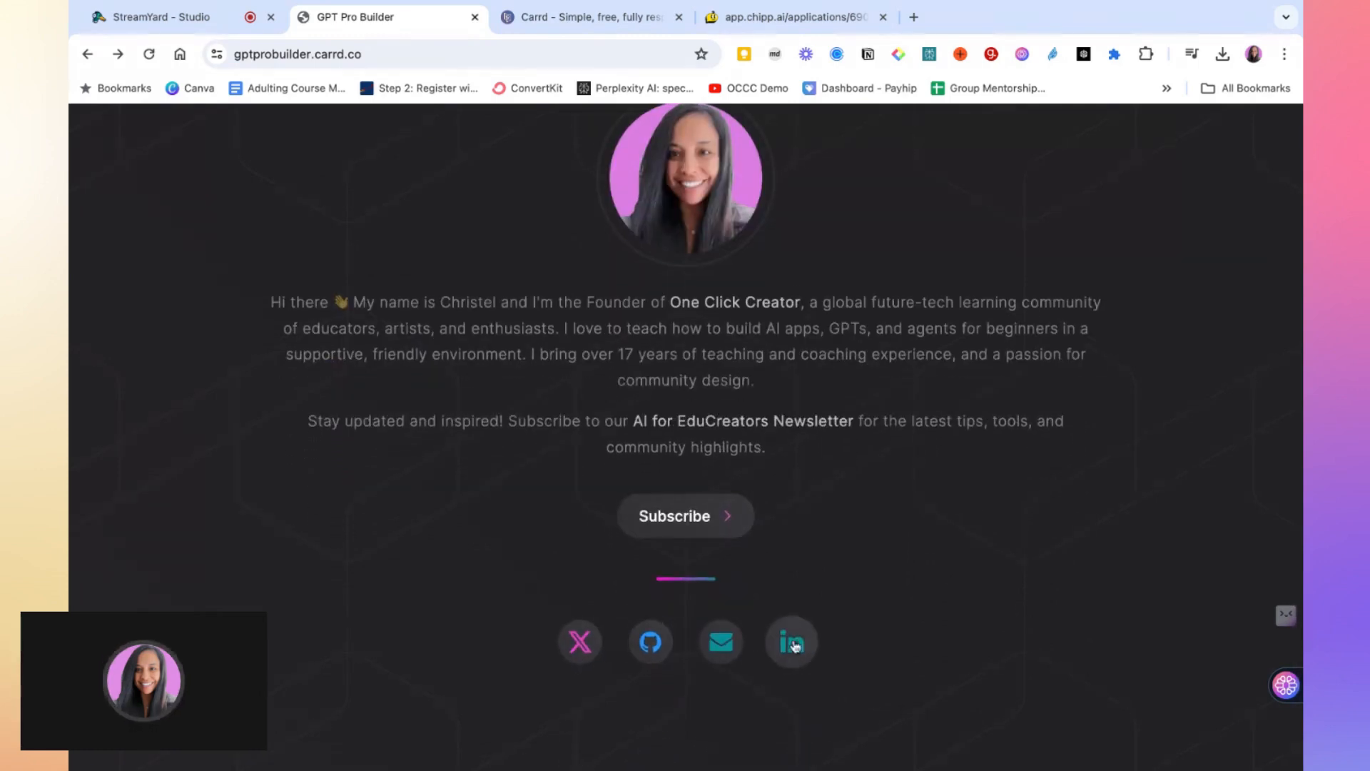
{"action": "scroll", "coordinate": [710, 656], "scroll_direction": "down", "scroll_amount": 1}
{"action": "scroll", "coordinate": [710, 658], "scroll_direction": "up", "scroll_amount": 1}
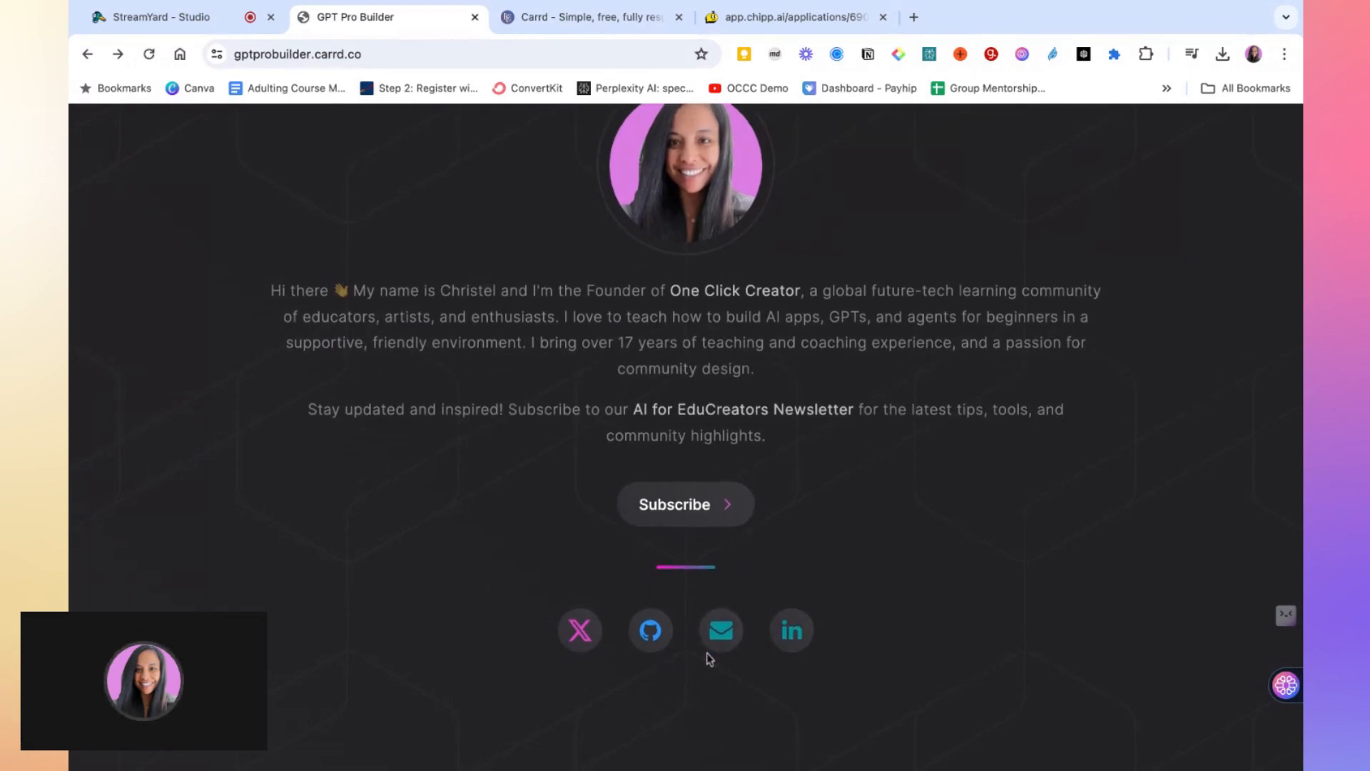
Switch to Carrd, open the Choose a Starting Point template gallery and browse the available templates
{"action": "left_click", "coordinate": [591, 17]}
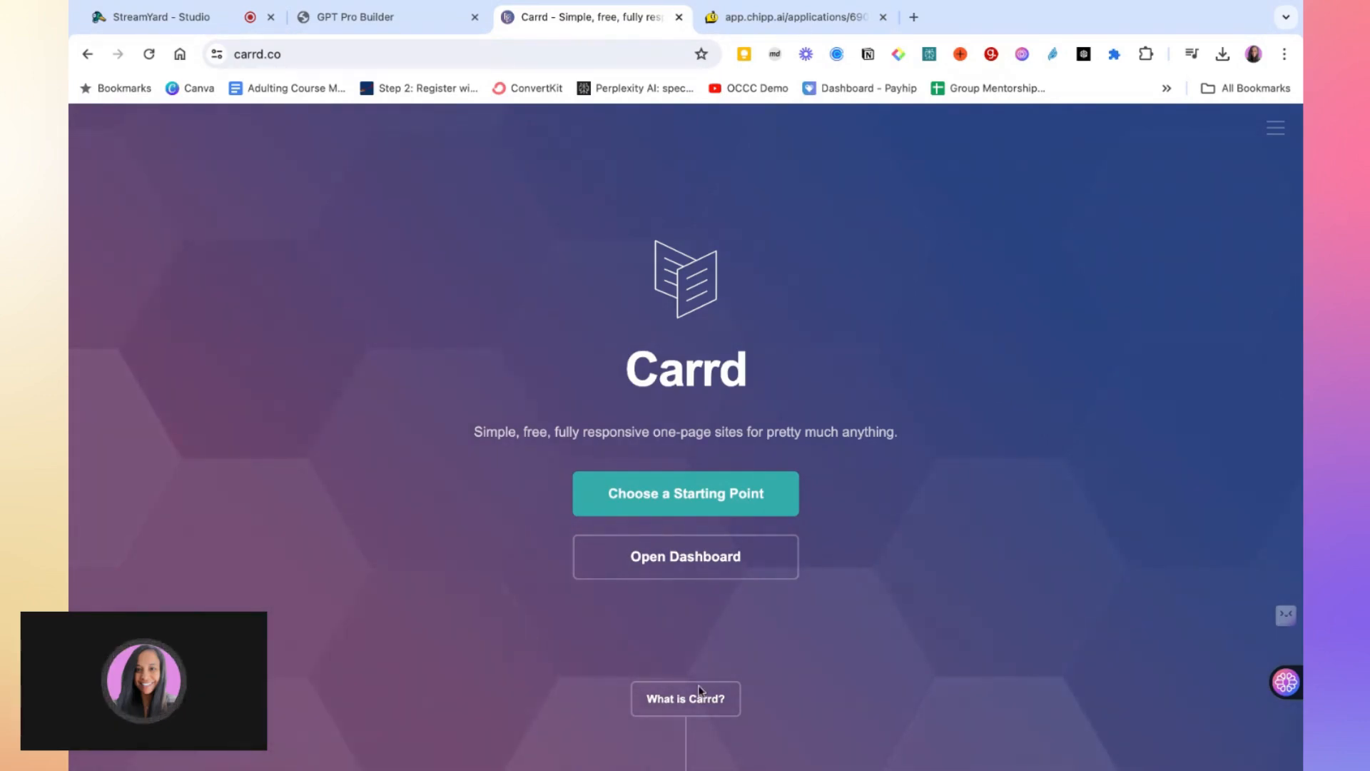
{"action": "left_click", "coordinate": [678, 497]}
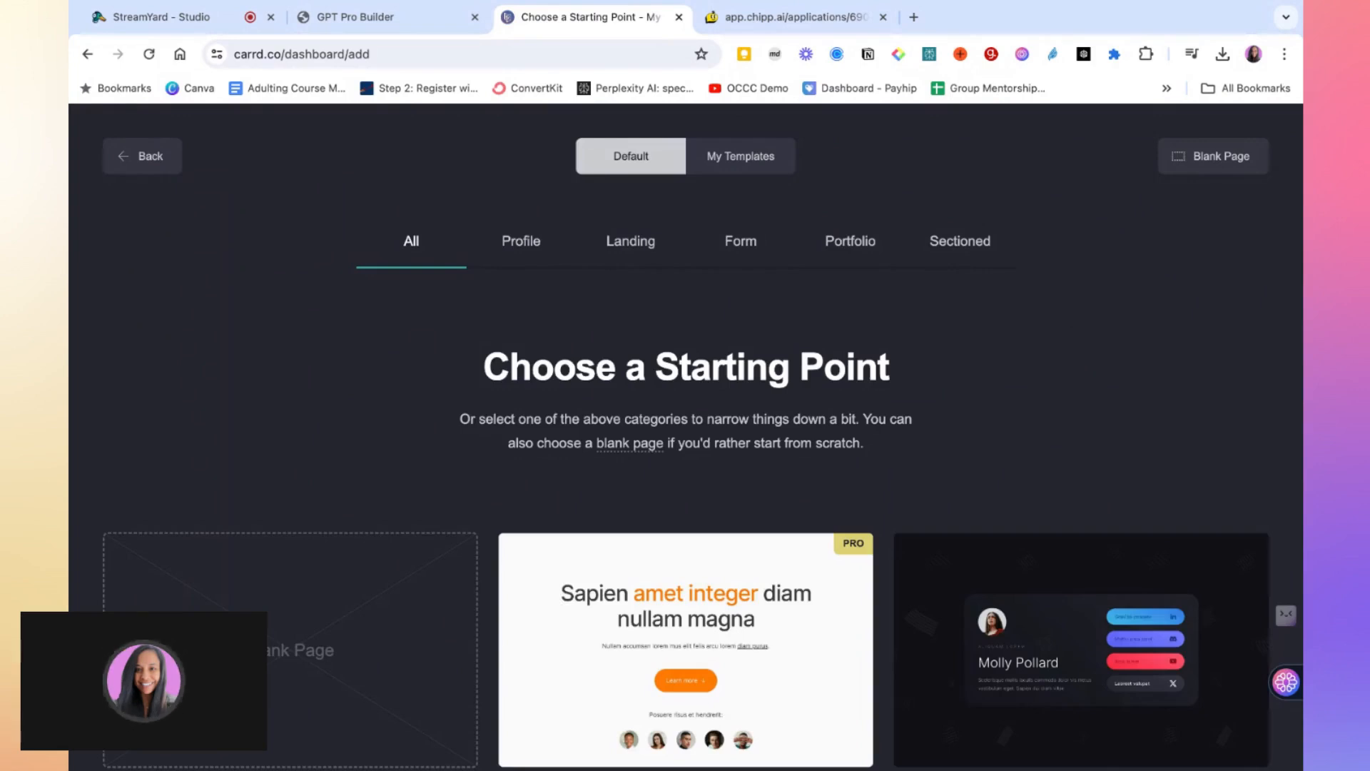
{"action": "scroll", "coordinate": [762, 528], "scroll_direction": "down", "scroll_amount": 7}
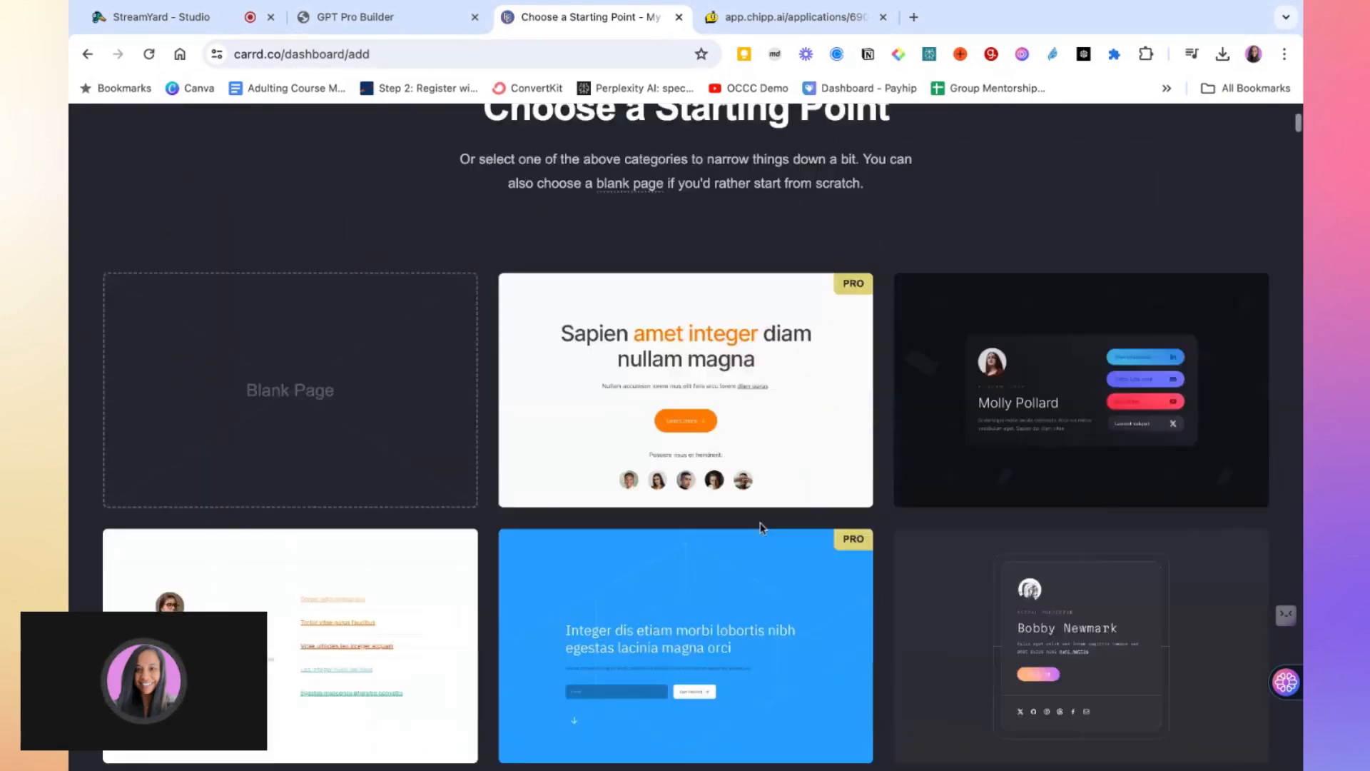
{"action": "scroll", "coordinate": [761, 528], "scroll_direction": "down", "scroll_amount": 6}
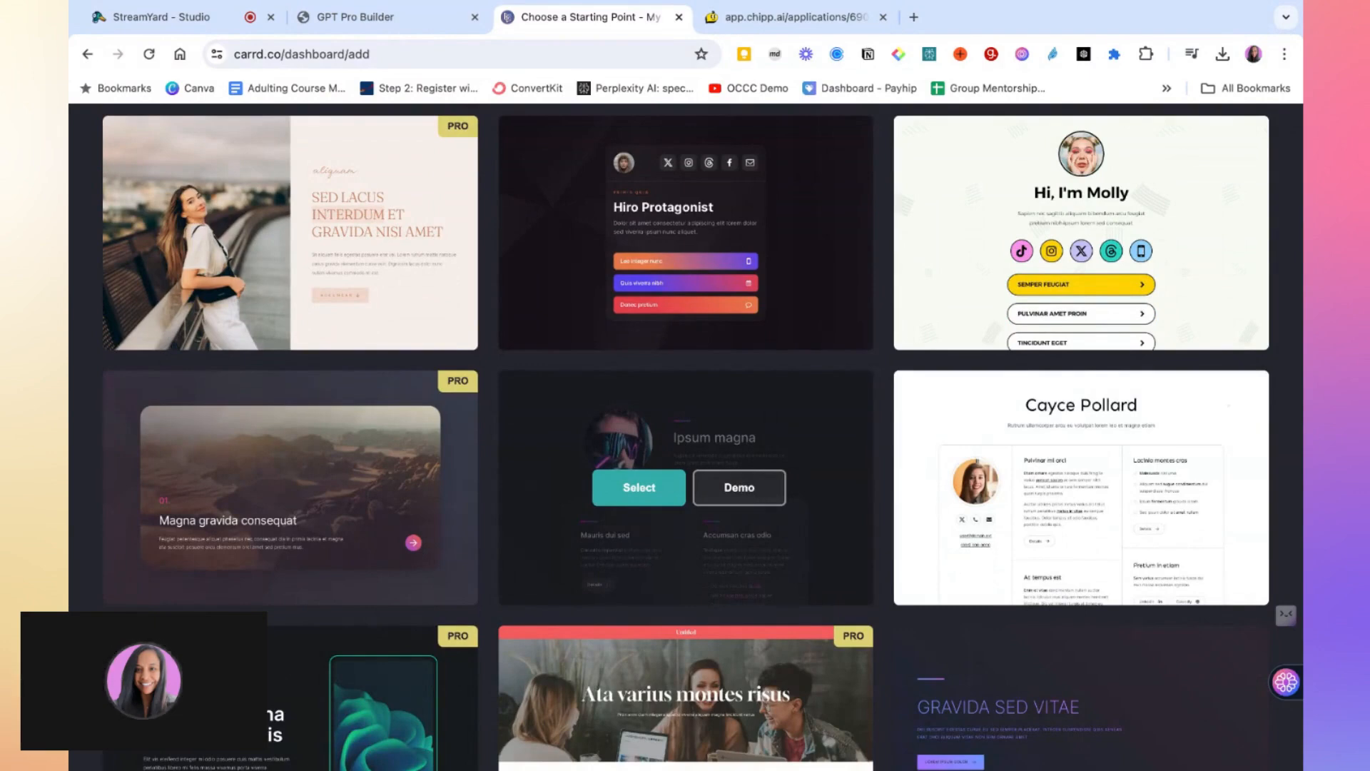
{"action": "scroll", "coordinate": [685, 500], "scroll_direction": "down", "scroll_amount": 3}
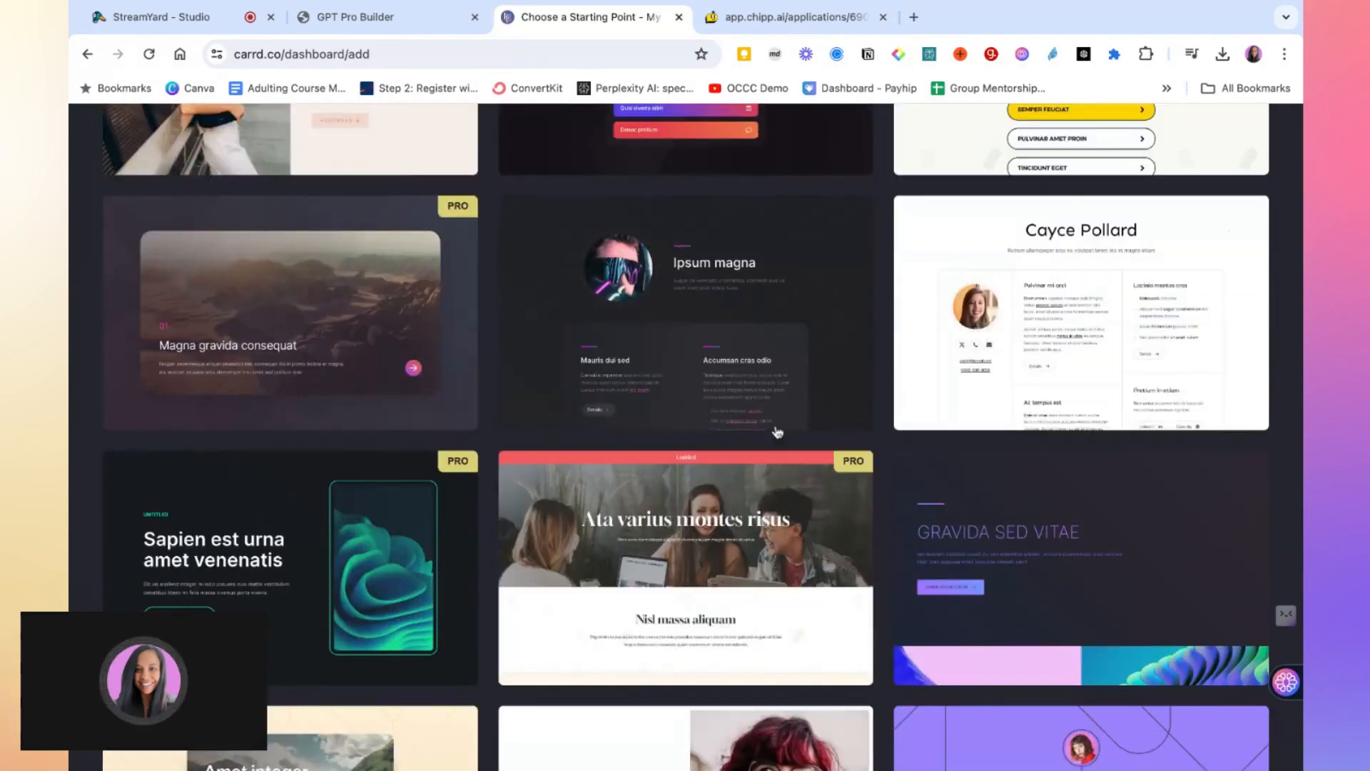
{"action": "mouse_move", "coordinate": [777, 431]}
{"action": "scroll", "coordinate": [777, 432], "scroll_direction": "up", "scroll_amount": 2}
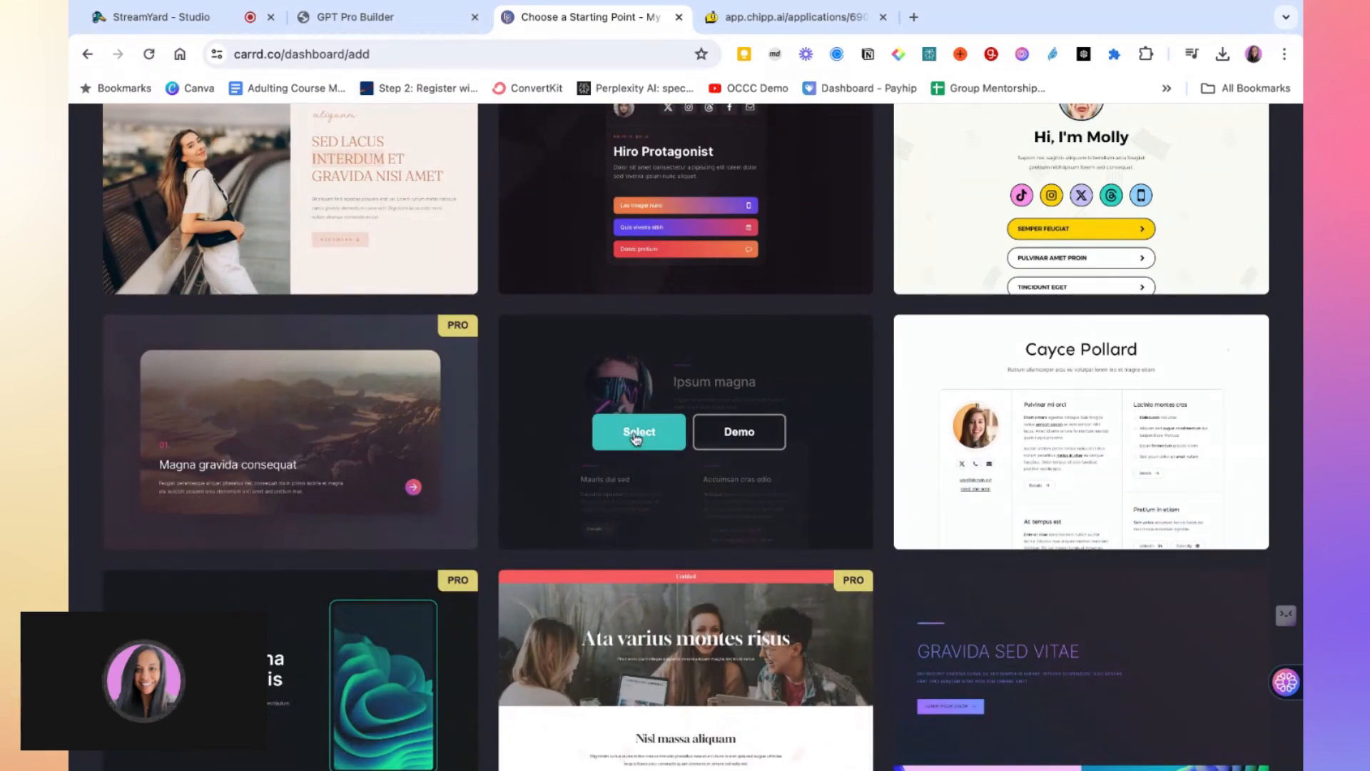
{"action": "scroll", "coordinate": [635, 439], "scroll_direction": "down", "scroll_amount": 8}
{"action": "scroll", "coordinate": [636, 438], "scroll_direction": "up", "scroll_amount": 7}
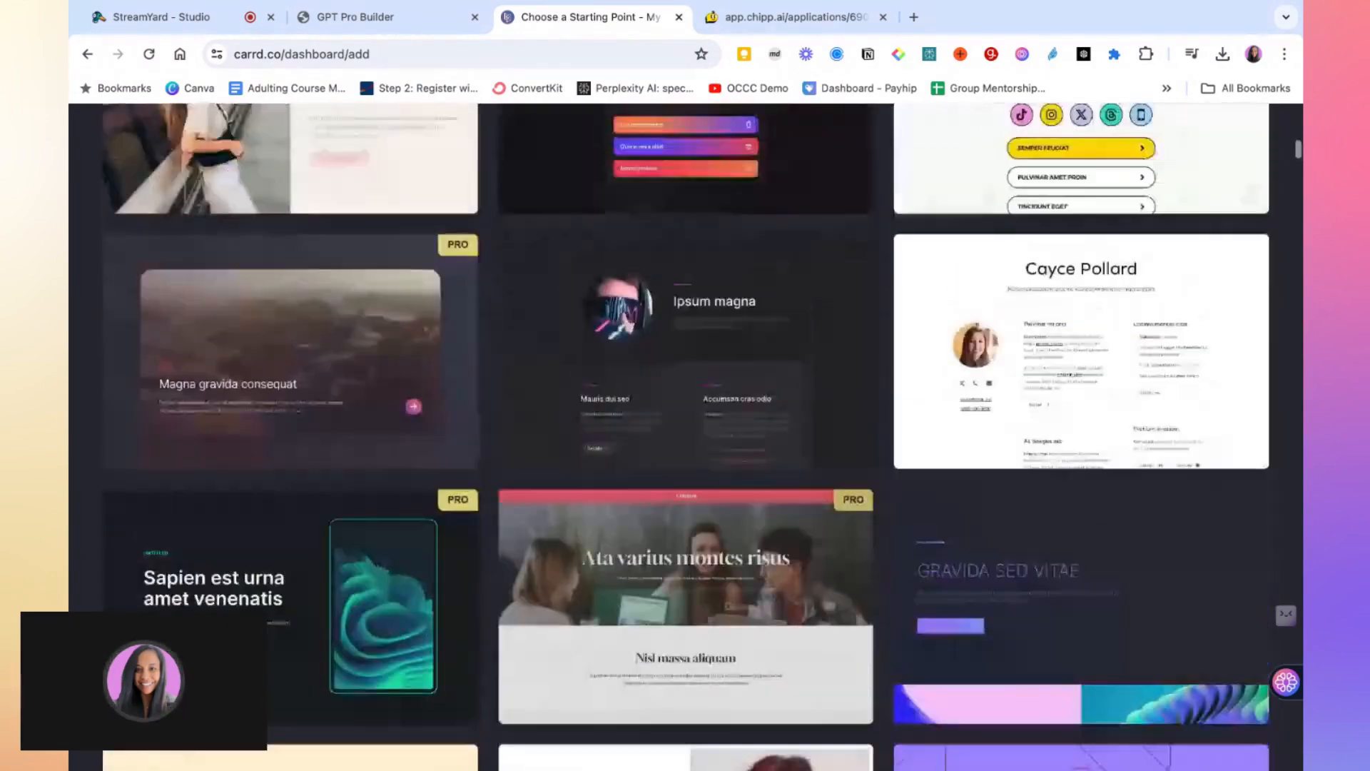
Choose the dark "Ipsum magna" template as the starting point for the new site
{"action": "scroll", "coordinate": [631, 525], "scroll_direction": "up", "scroll_amount": 3}
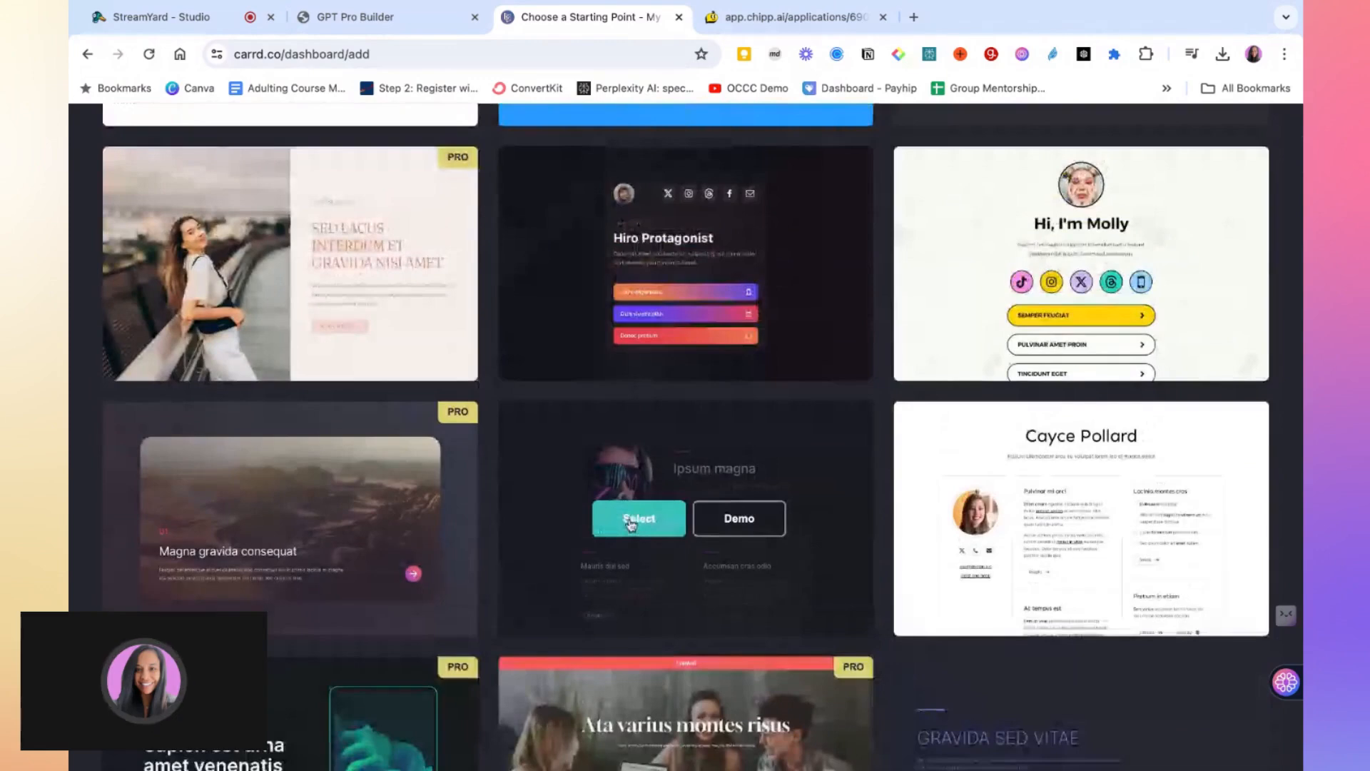
{"action": "left_click", "coordinate": [631, 525]}
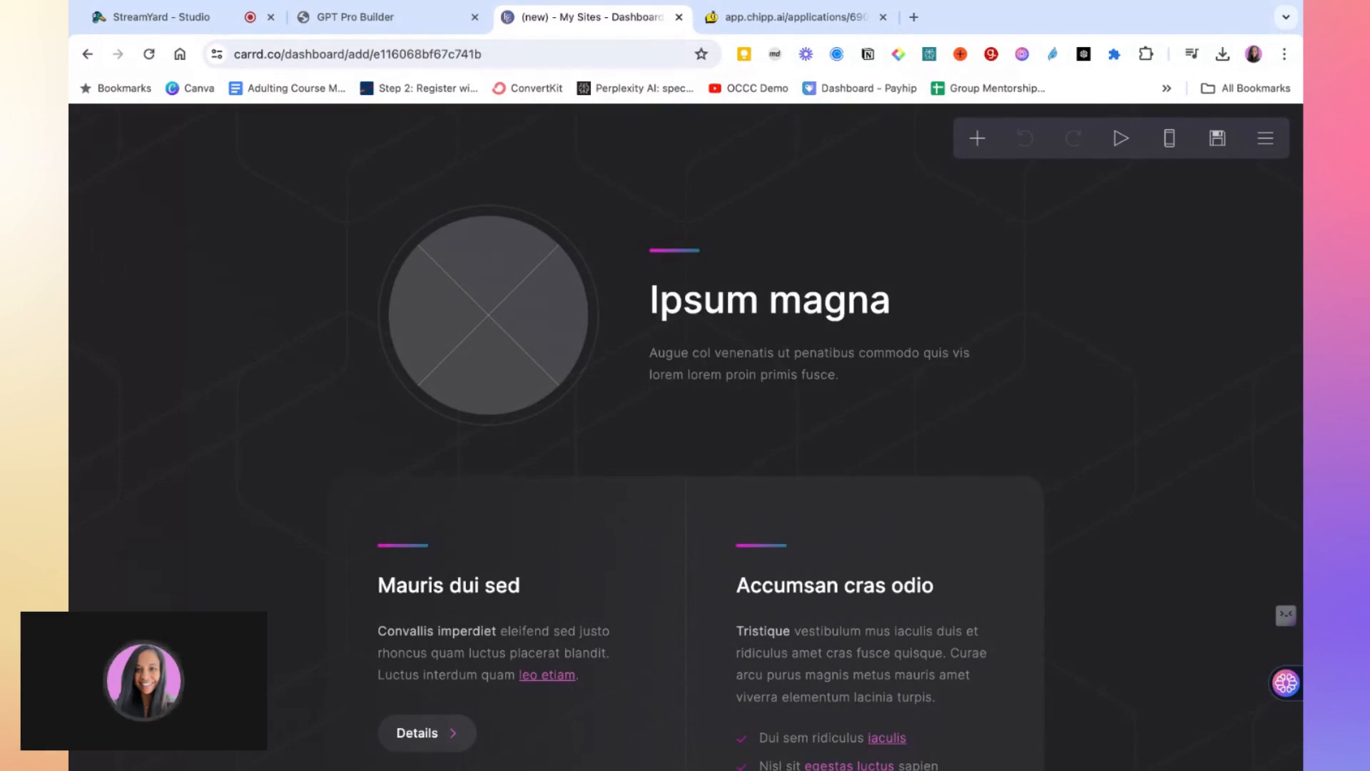
Replace the template's circular placeholder image with the GPT Pro Builder logo, enlarging the crop area to fit it
{"action": "left_click", "coordinate": [757, 312]}
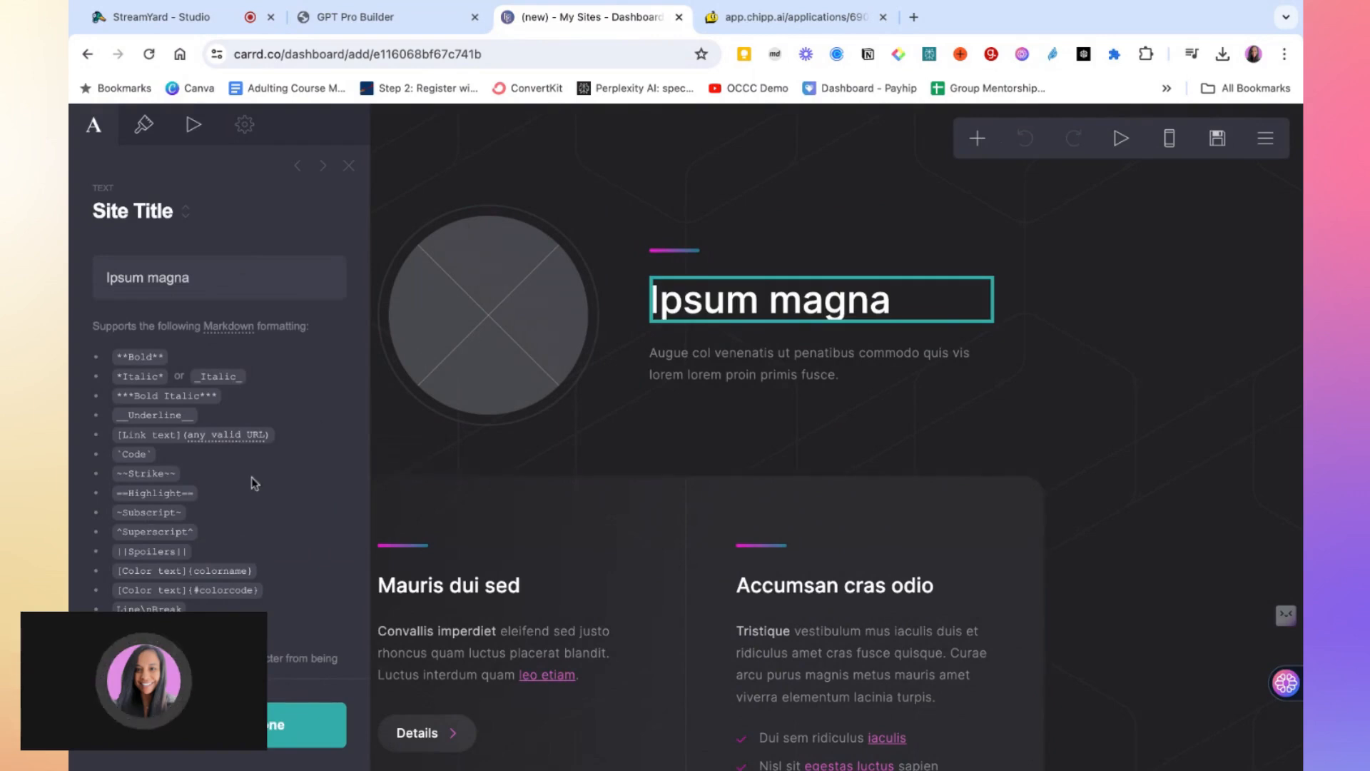
{"action": "left_click", "coordinate": [520, 345]}
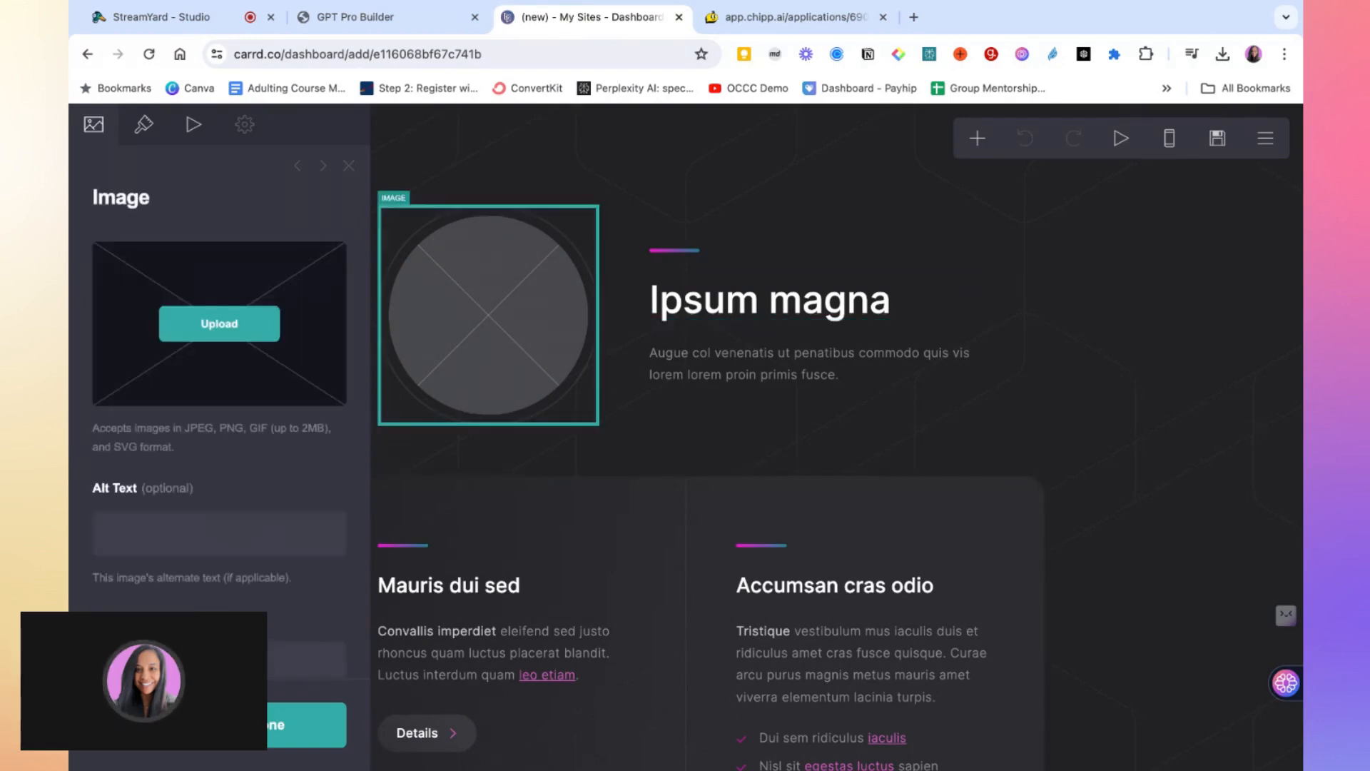
{"action": "left_click", "coordinate": [239, 337]}
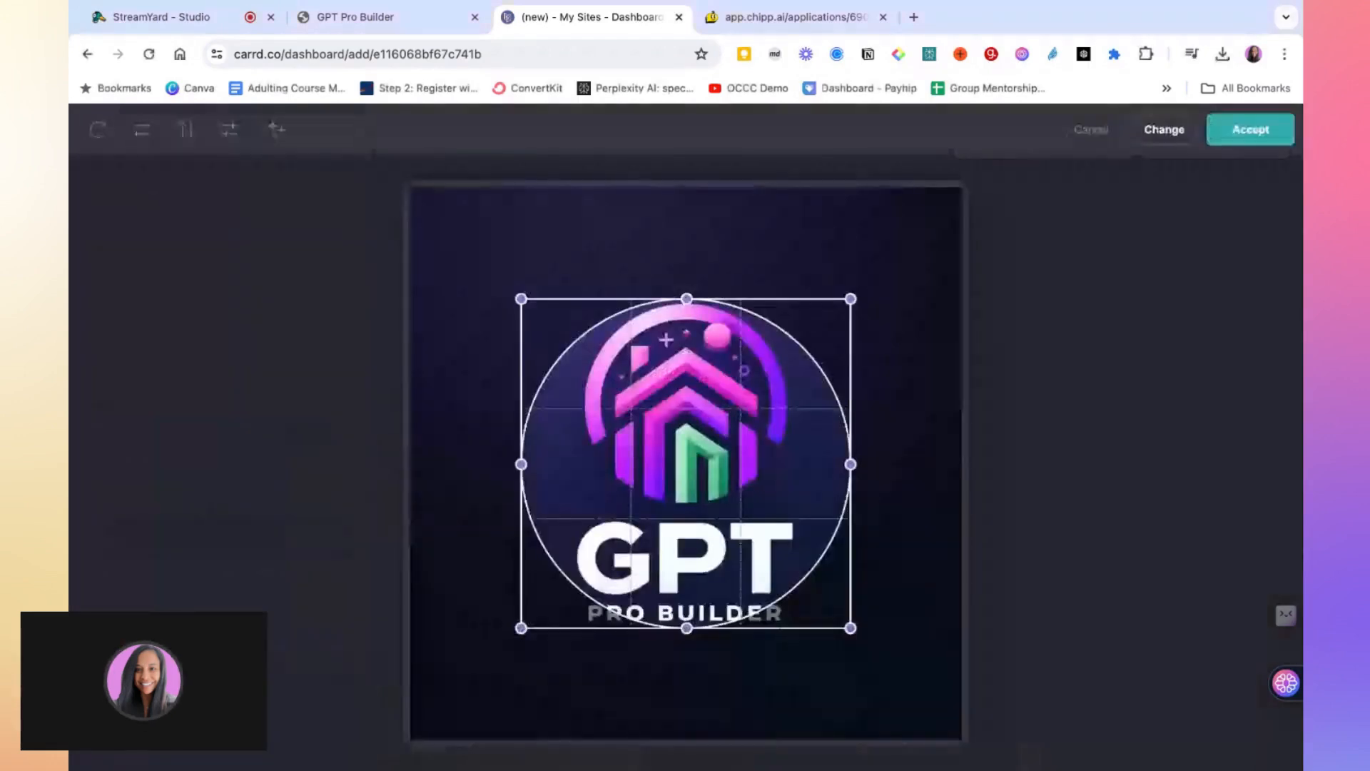
{"action": "left_click_drag", "start_coordinate": [850, 628], "coordinate": [903, 675]}
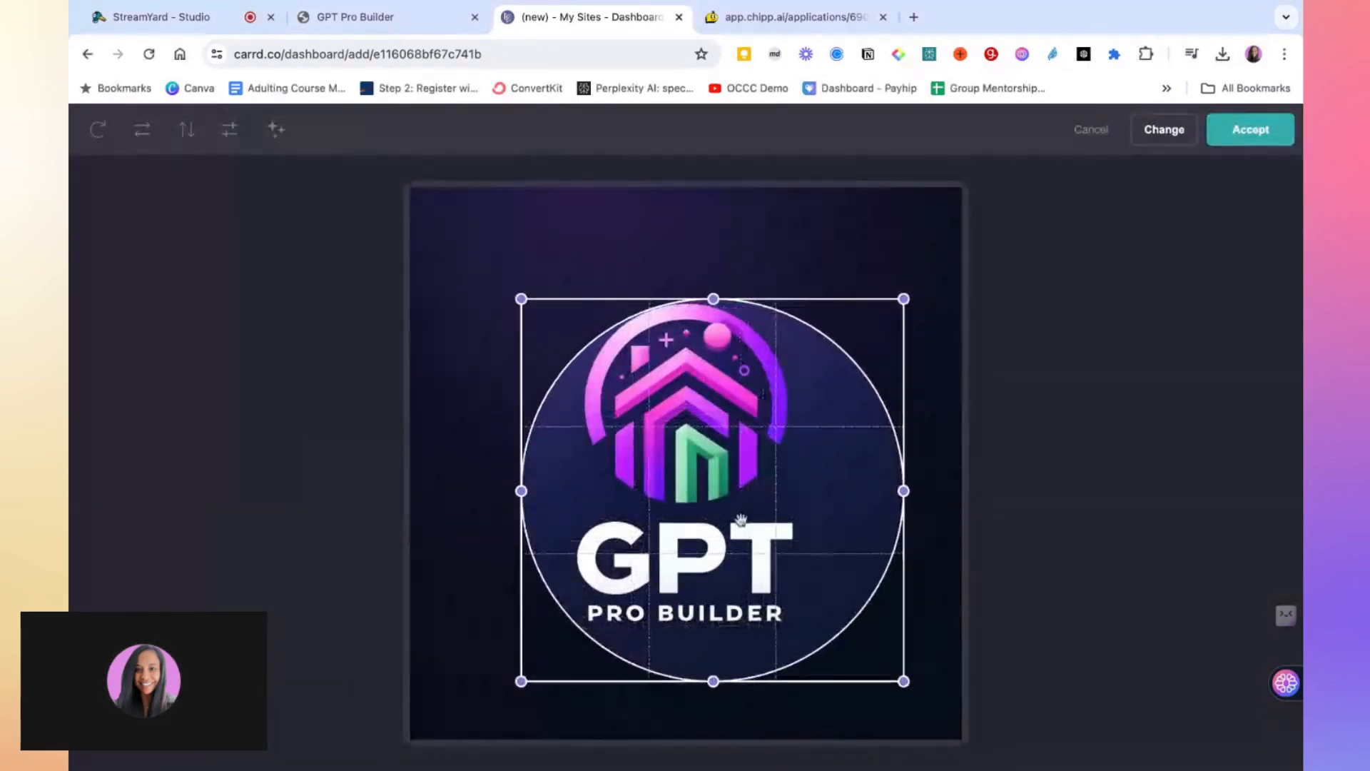
{"action": "left_click_drag", "start_coordinate": [744, 516], "coordinate": [740, 520]}
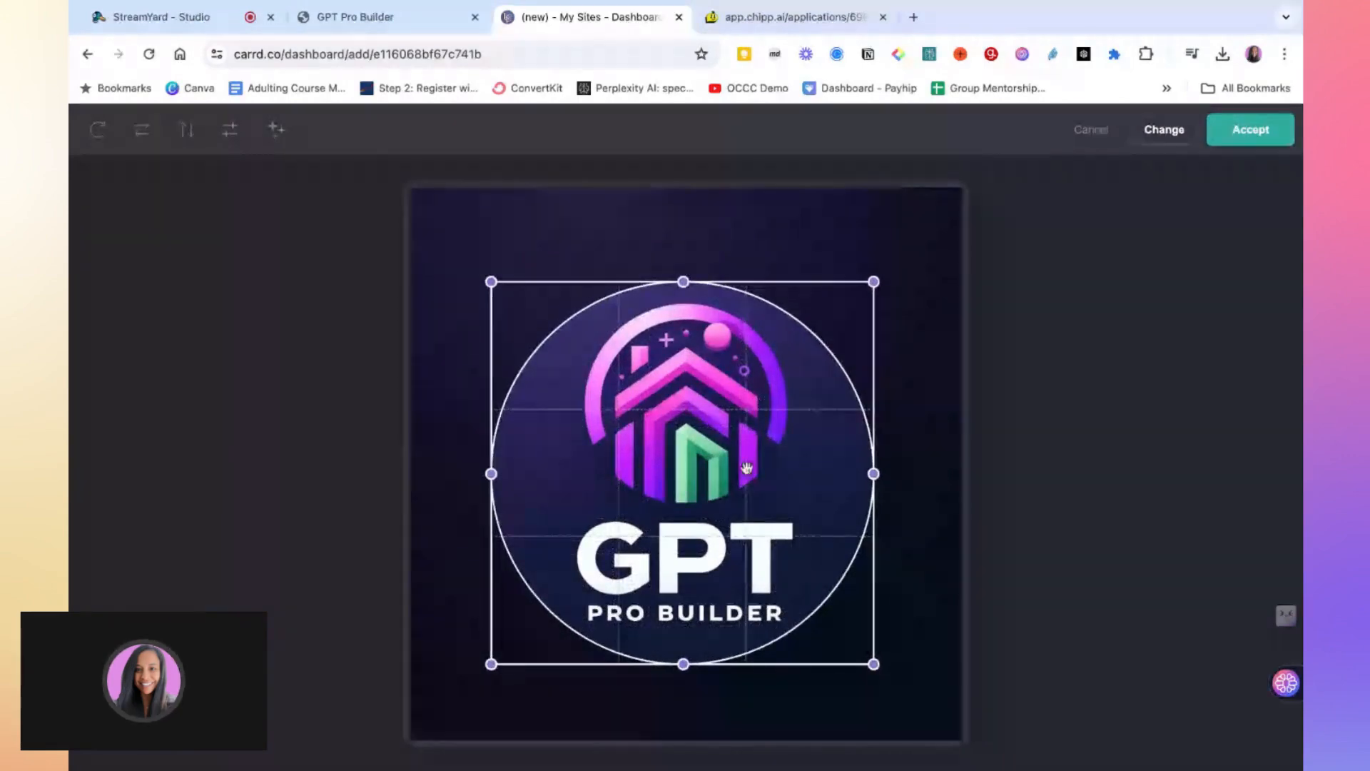
{"action": "left_click", "coordinate": [1257, 140]}
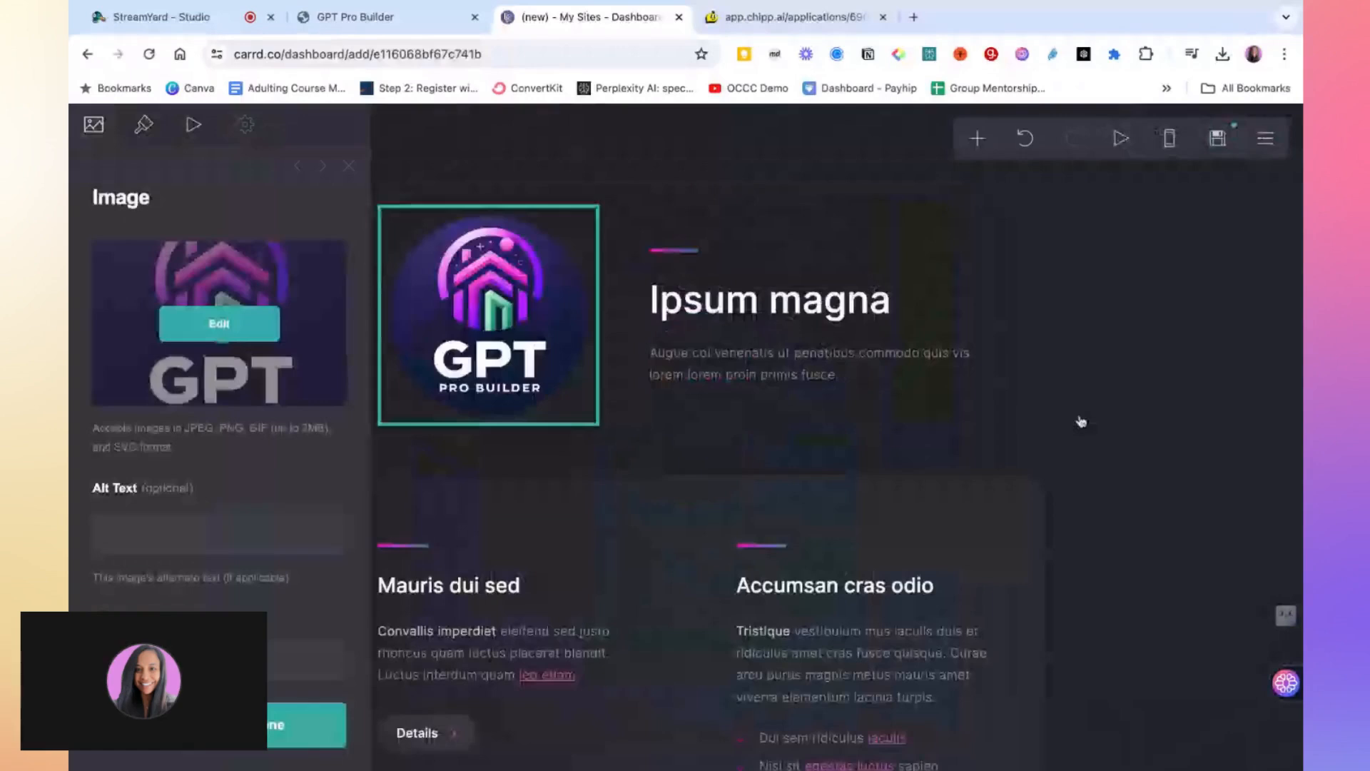
Inspect the settings of the first section's Details button
{"action": "scroll", "coordinate": [776, 397], "scroll_direction": "down", "scroll_amount": 3}
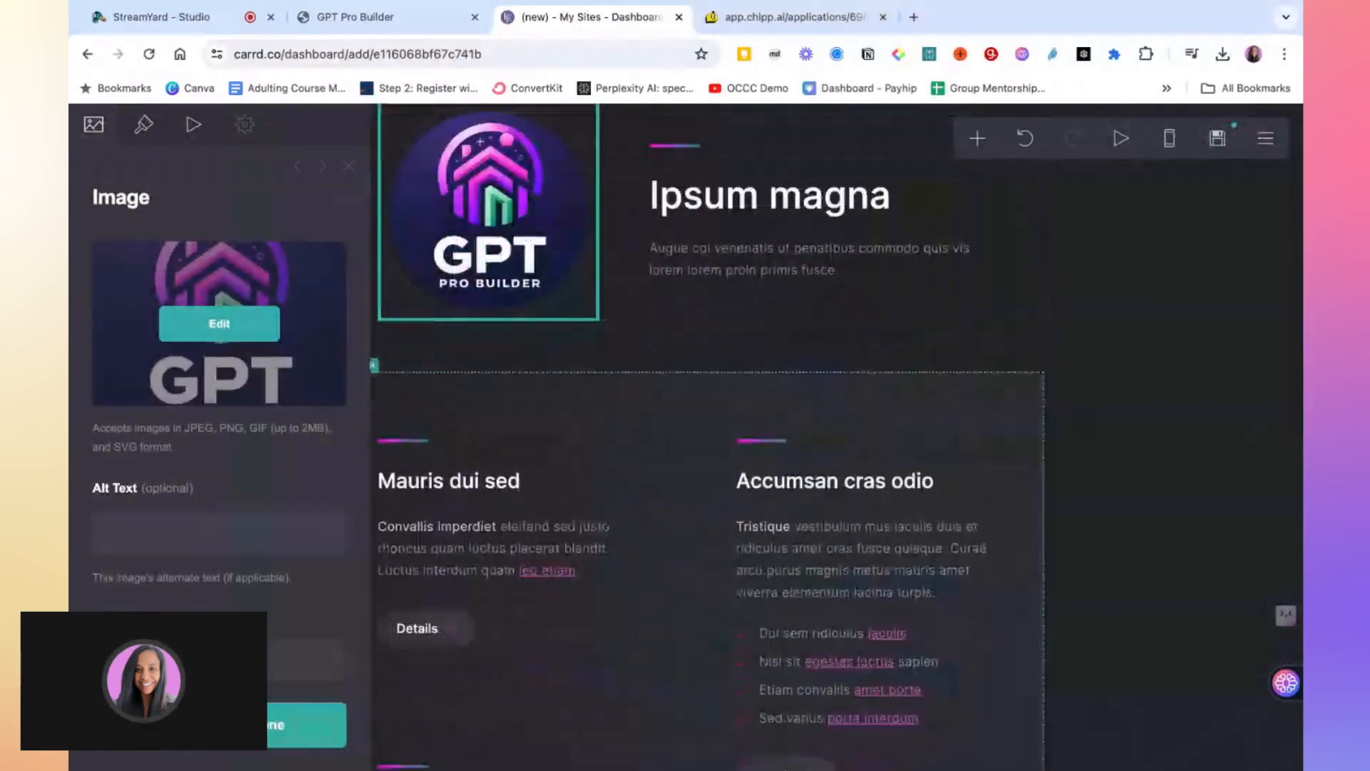
{"action": "scroll", "coordinate": [712, 521], "scroll_direction": "down", "scroll_amount": 3}
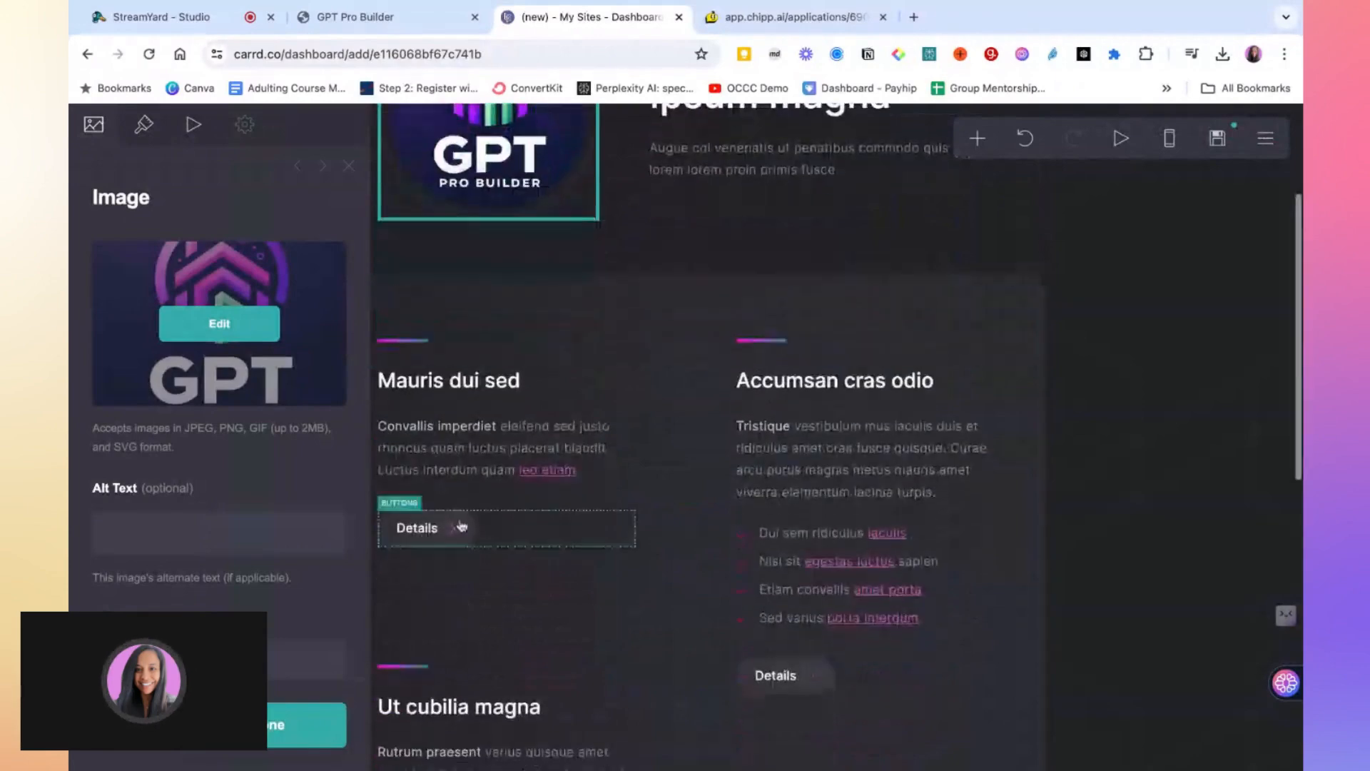
{"action": "left_click", "coordinate": [426, 541]}
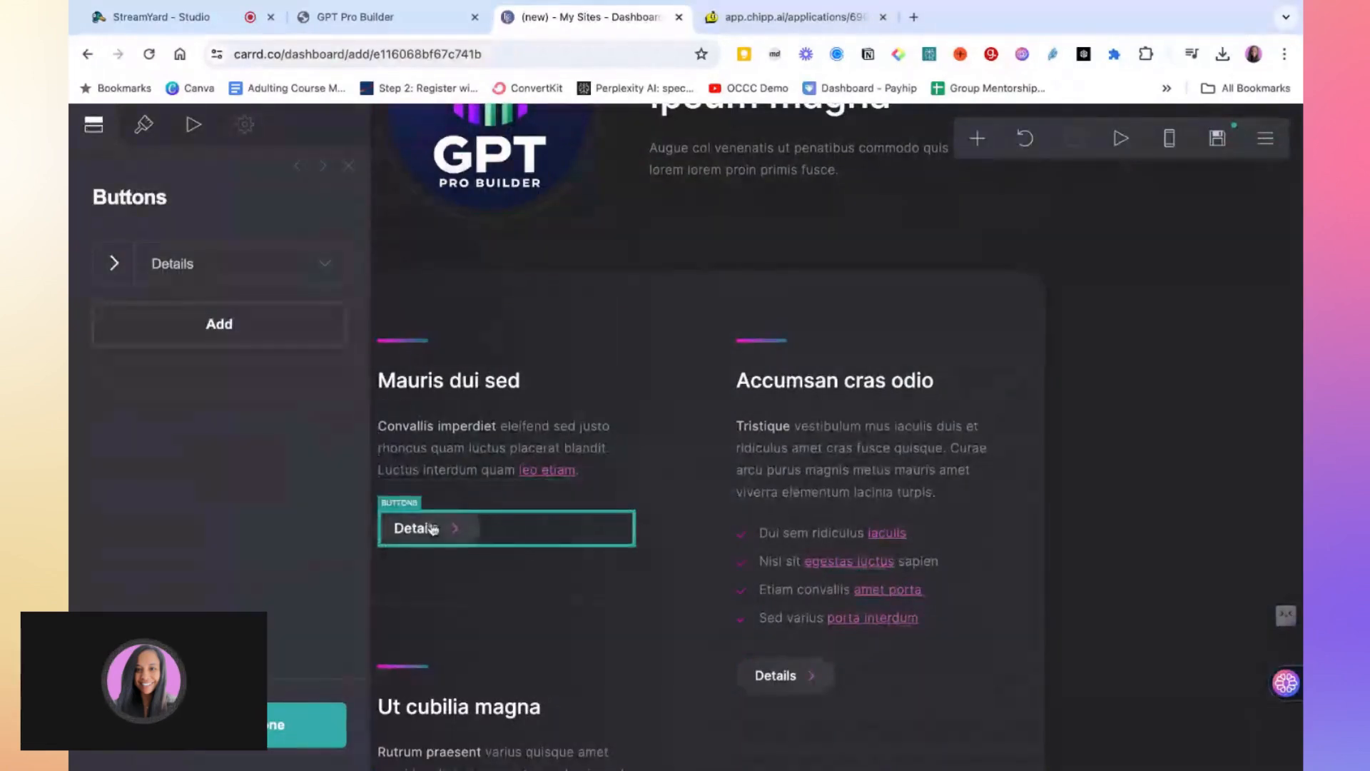
{"action": "mouse_move", "coordinate": [433, 529]}
{"action": "left_mouse_down"}
{"action": "mouse_move", "coordinate": [533, 447]}
{"action": "mouse_move", "coordinate": [535, 357]}
{"action": "mouse_move", "coordinate": [500, 549]}
{"action": "mouse_move", "coordinate": [456, 531]}
{"action": "left_mouse_up"}
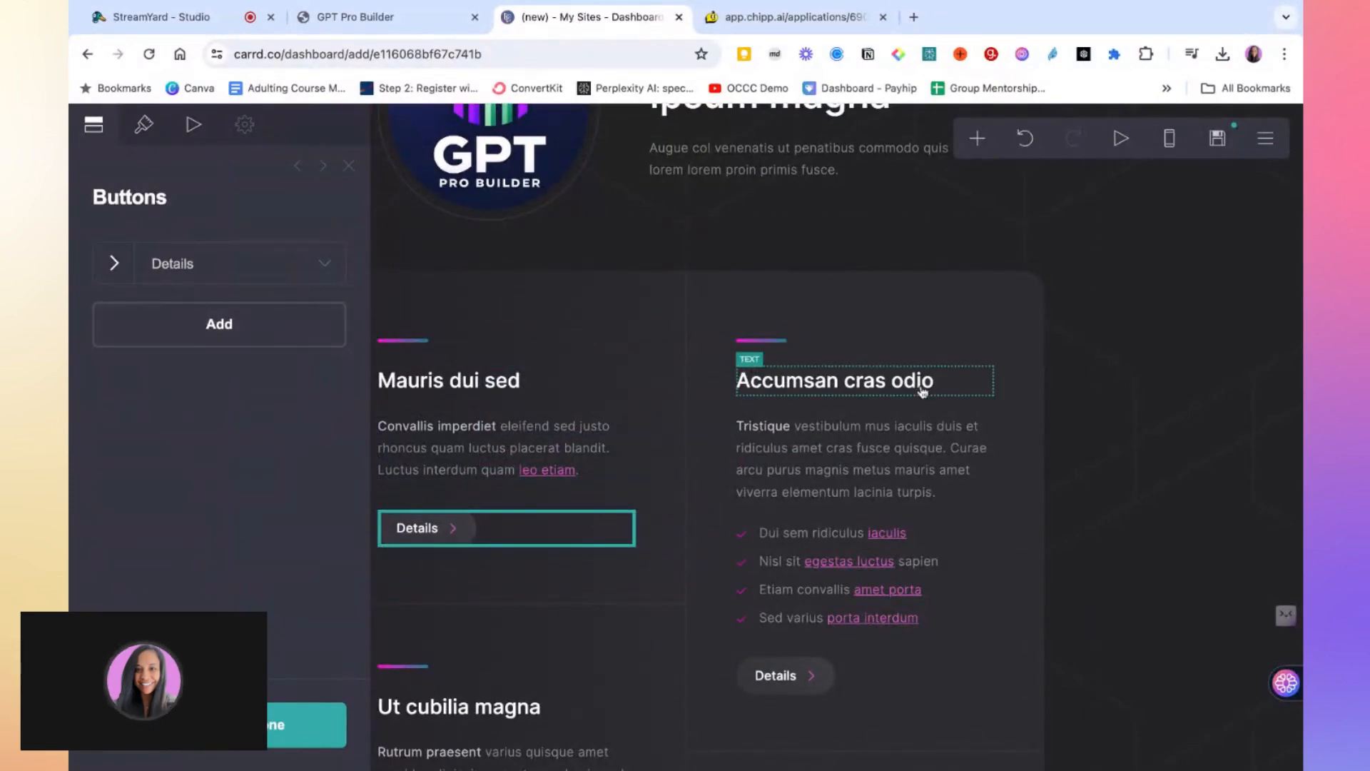
{"action": "left_click", "coordinate": [306, 725]}
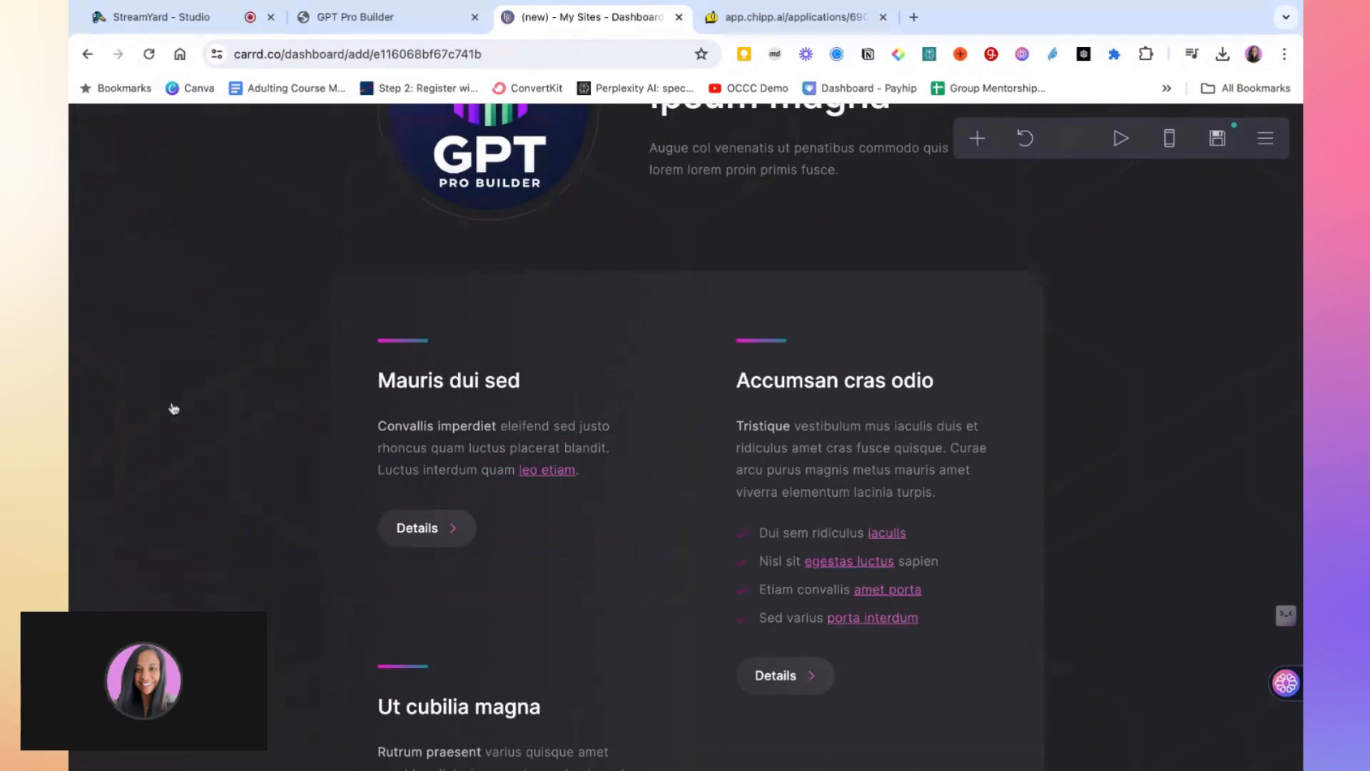
Review the logo image settings and the list of elements that can be added to the page
{"action": "scroll", "coordinate": [556, 347], "scroll_direction": "up", "scroll_amount": 2}
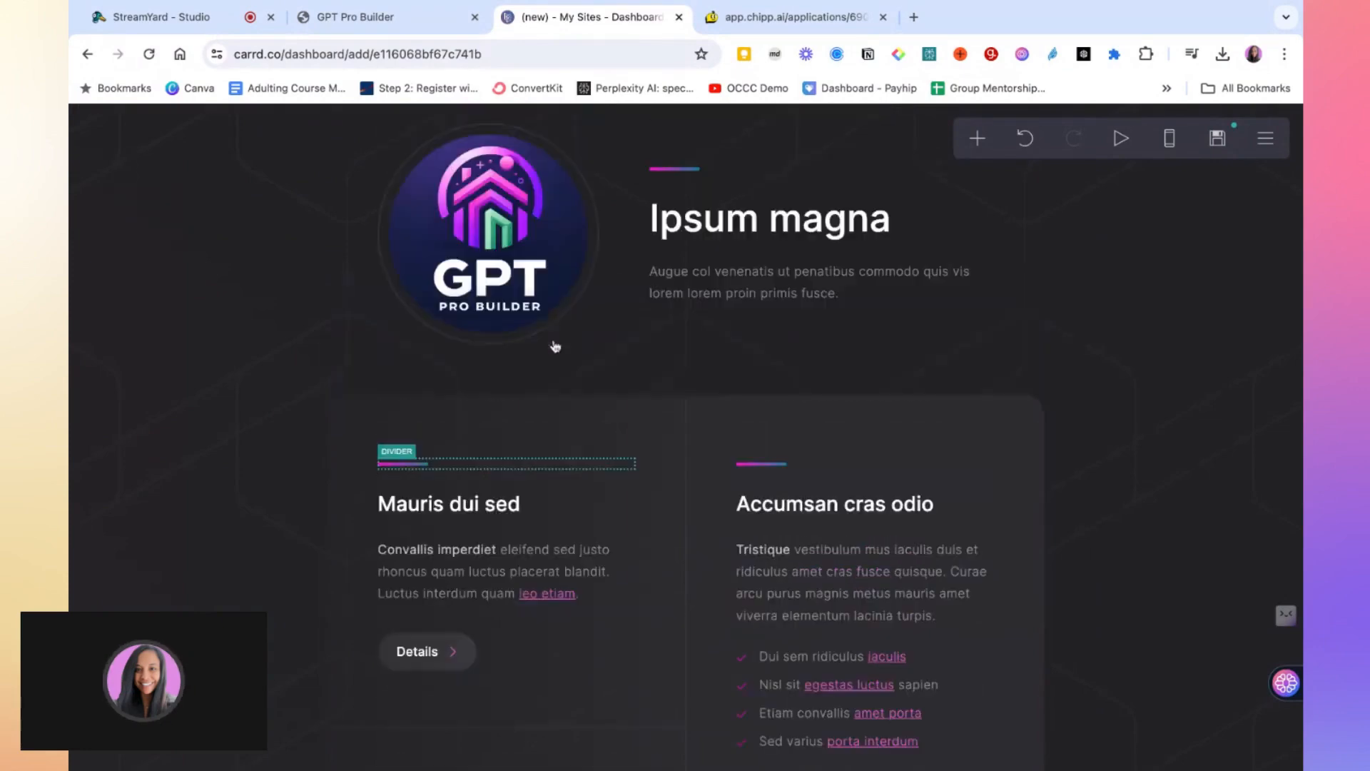
{"action": "scroll", "coordinate": [555, 347], "scroll_direction": "up", "scroll_amount": 1}
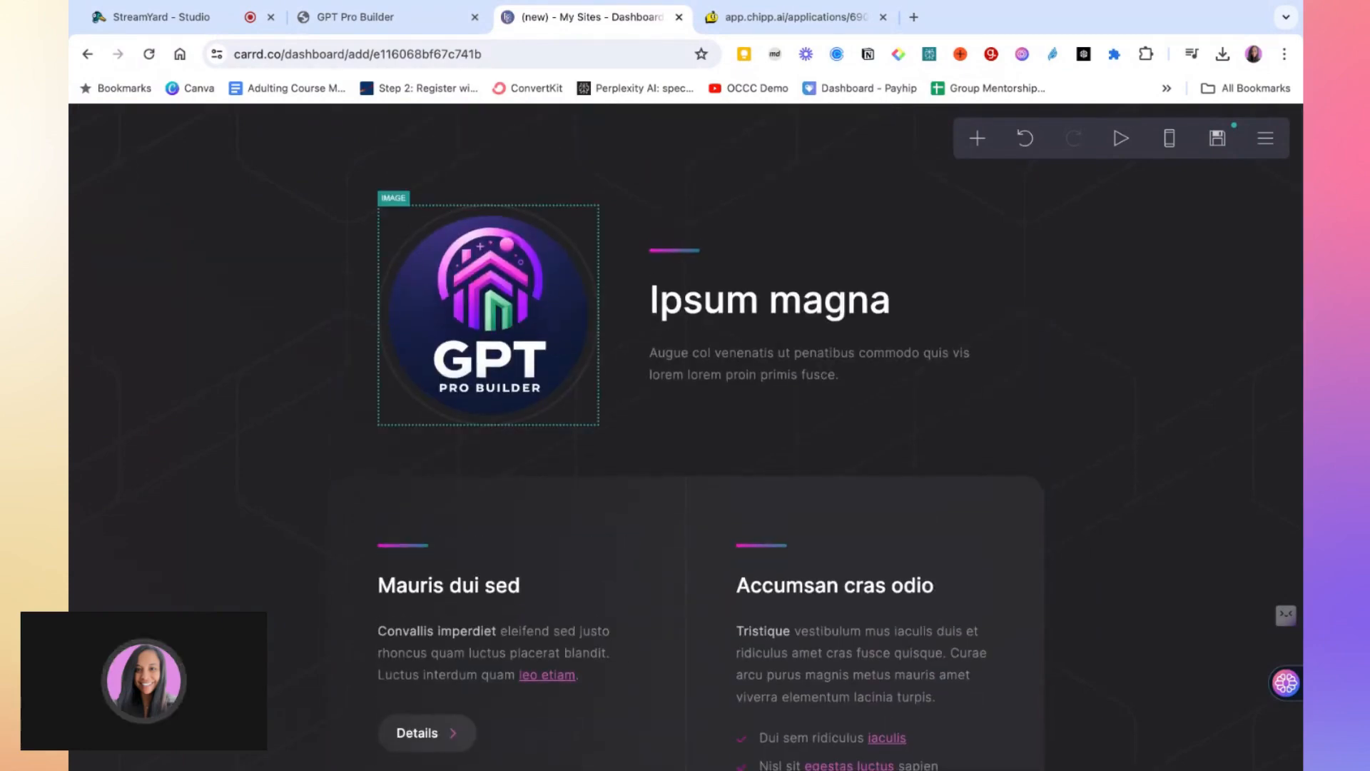
{"action": "left_click", "coordinate": [505, 235]}
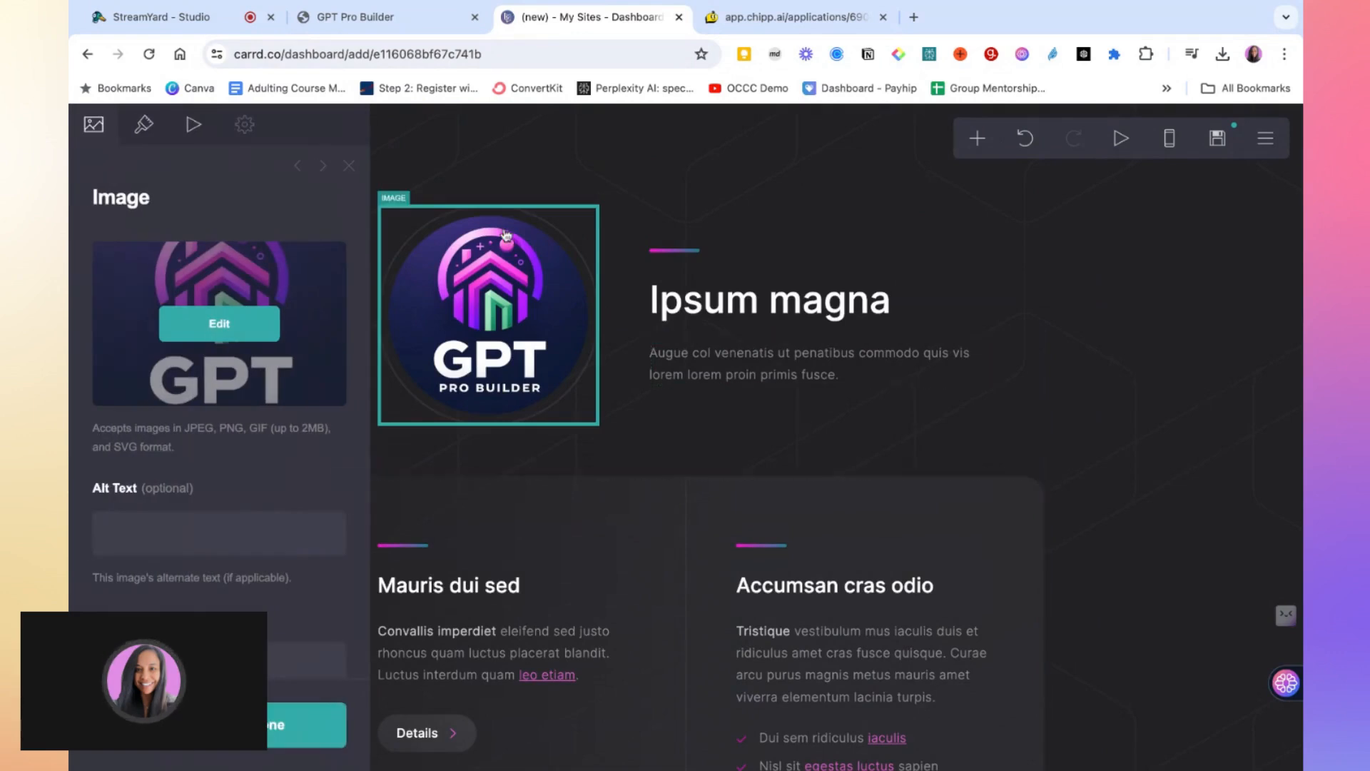
{"action": "left_click", "coordinate": [348, 168]}
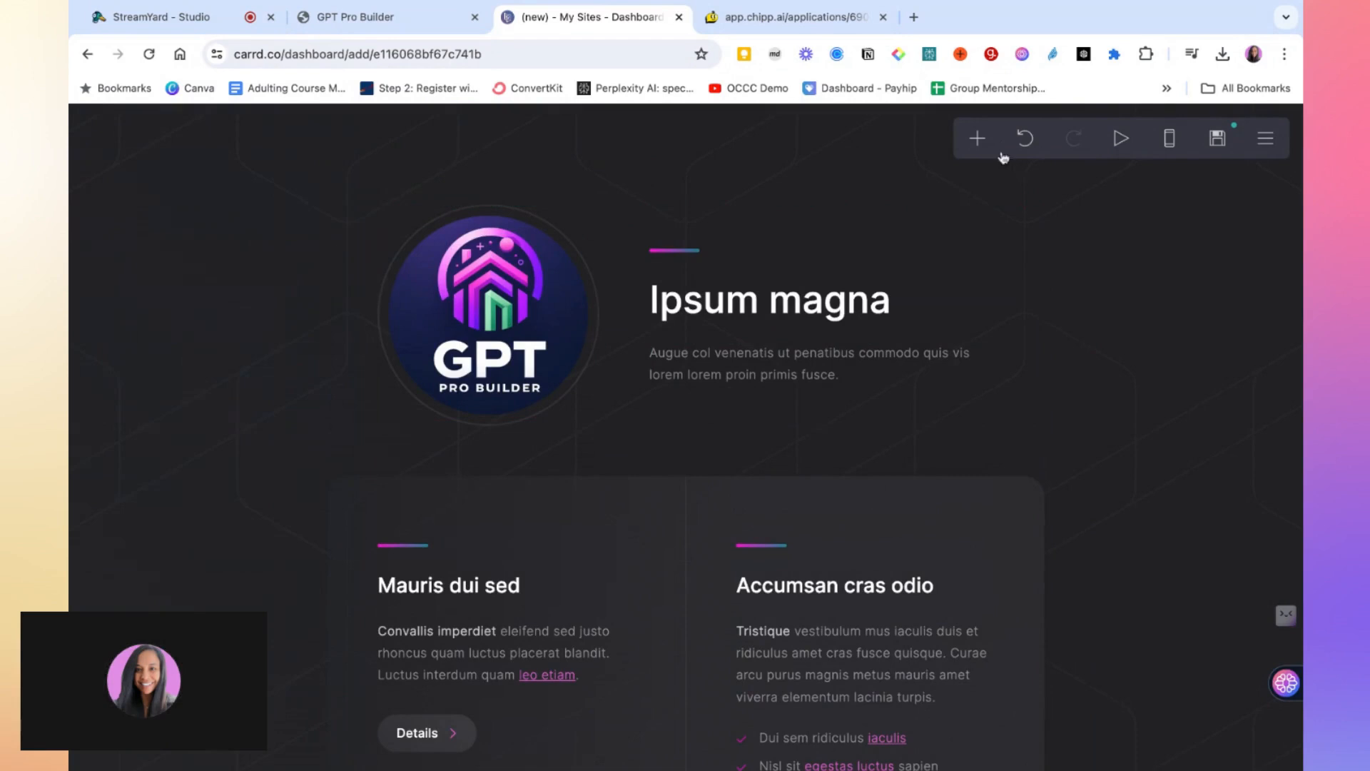
{"action": "left_click", "coordinate": [979, 141]}
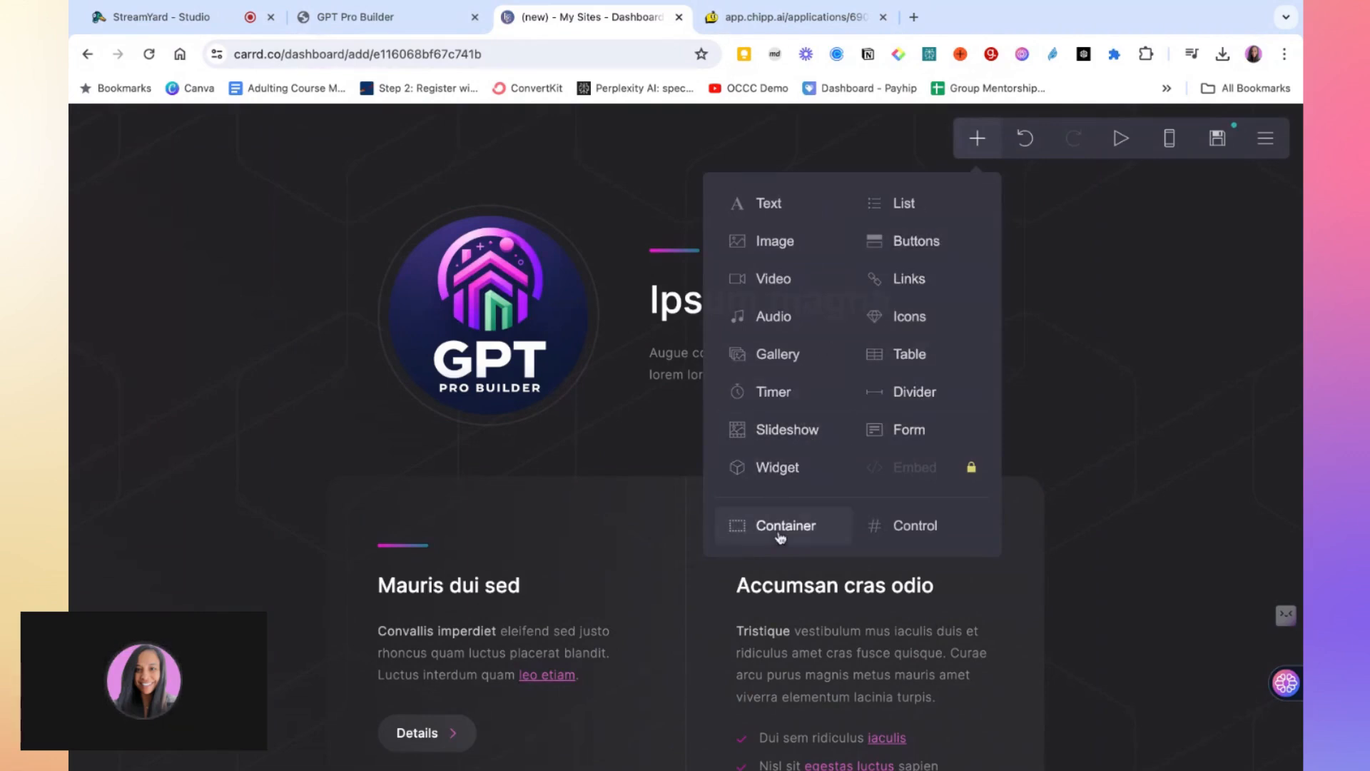
{"action": "left_click", "coordinate": [1080, 369]}
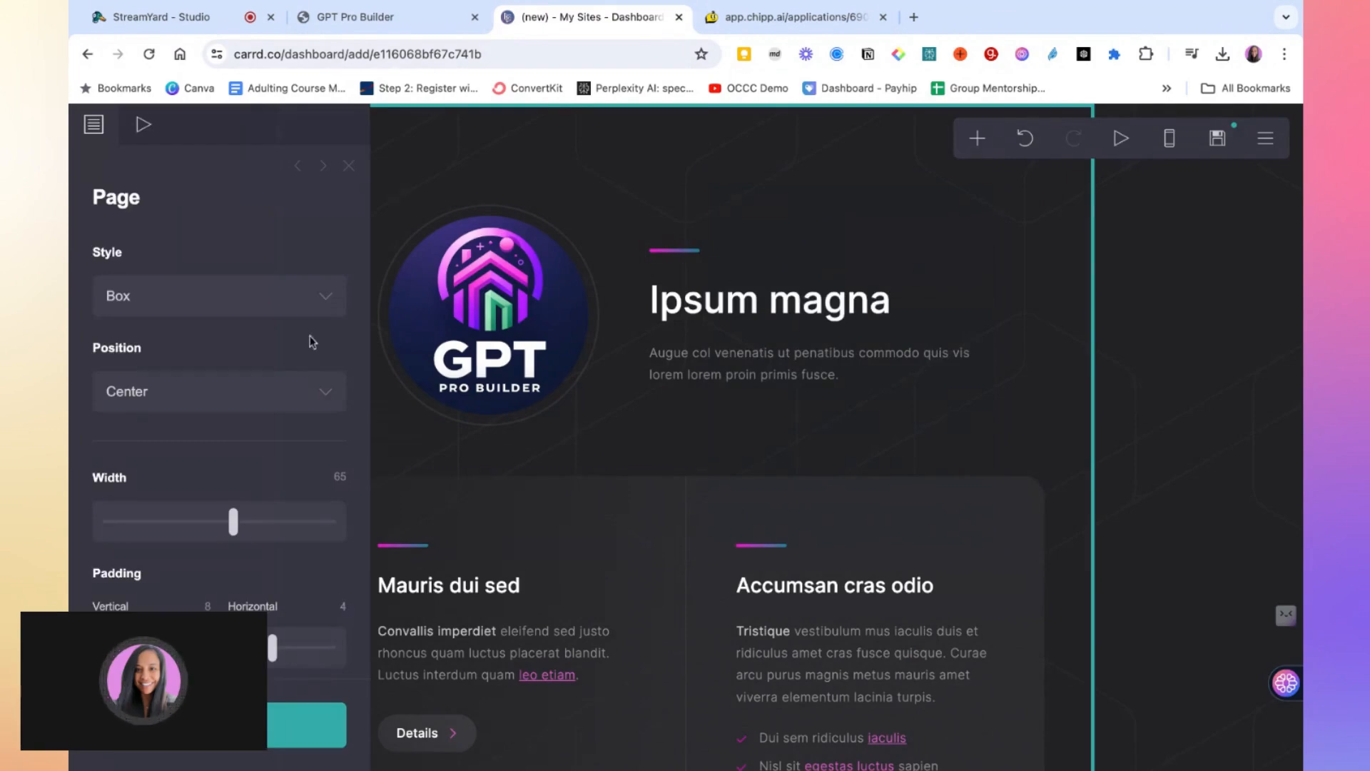
{"action": "left_click", "coordinate": [349, 166]}
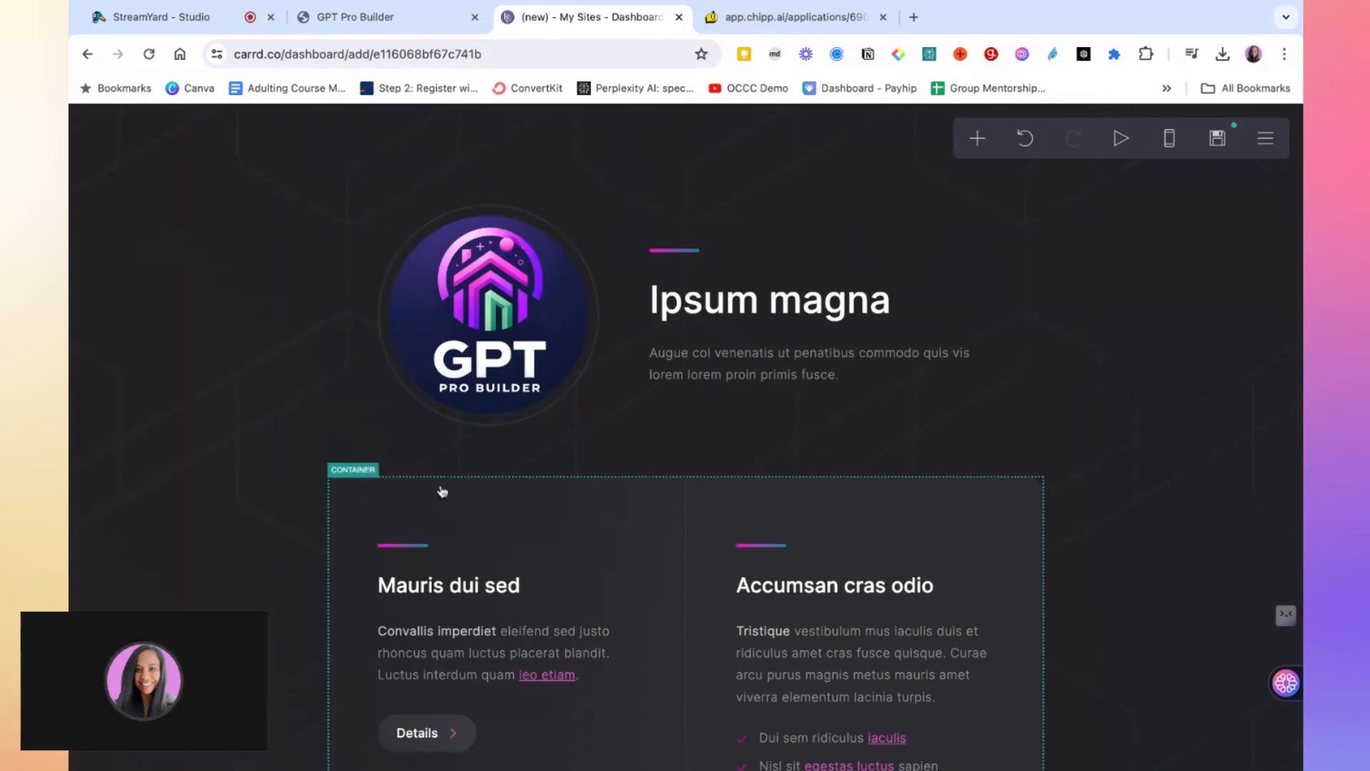
Change the first section's Details button label to "Try for free"
{"action": "scroll", "coordinate": [440, 489], "scroll_direction": "down", "scroll_amount": 2}
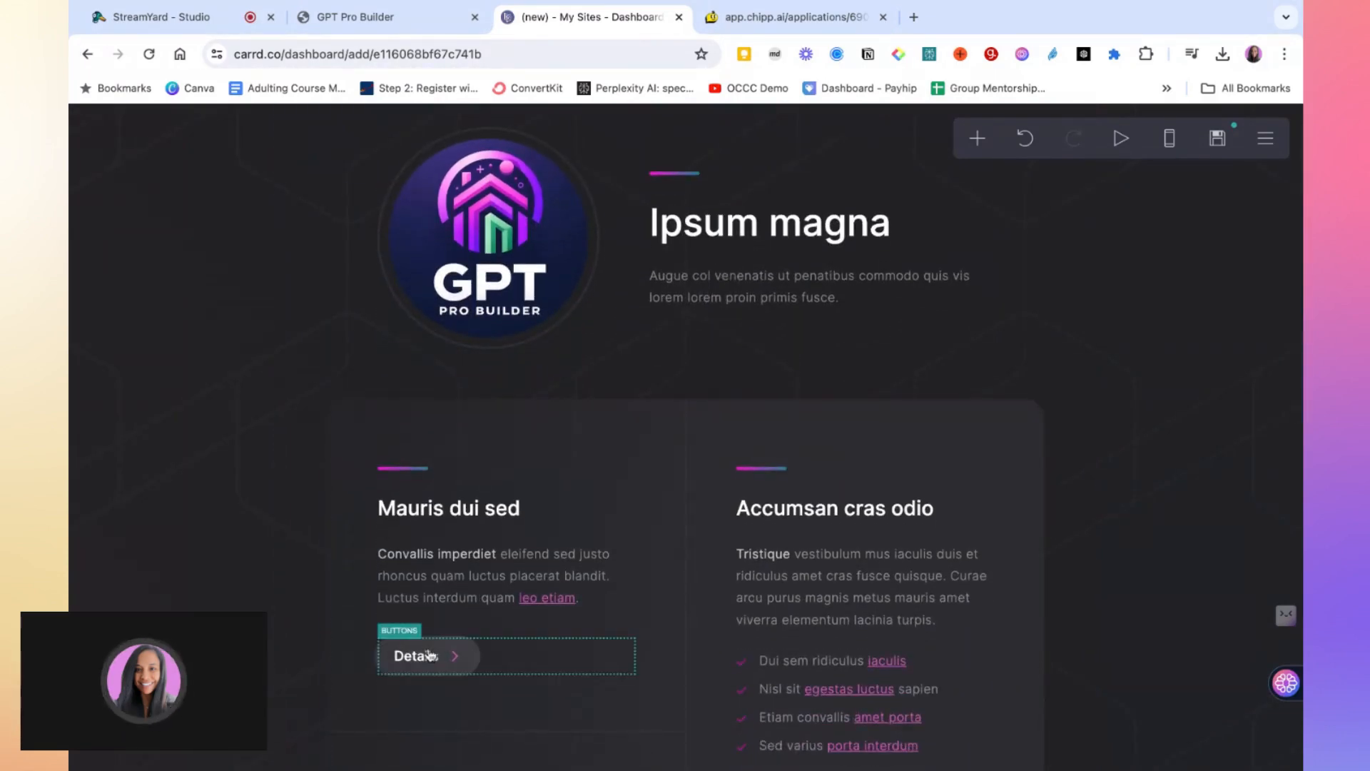
{"action": "left_click", "coordinate": [426, 657]}
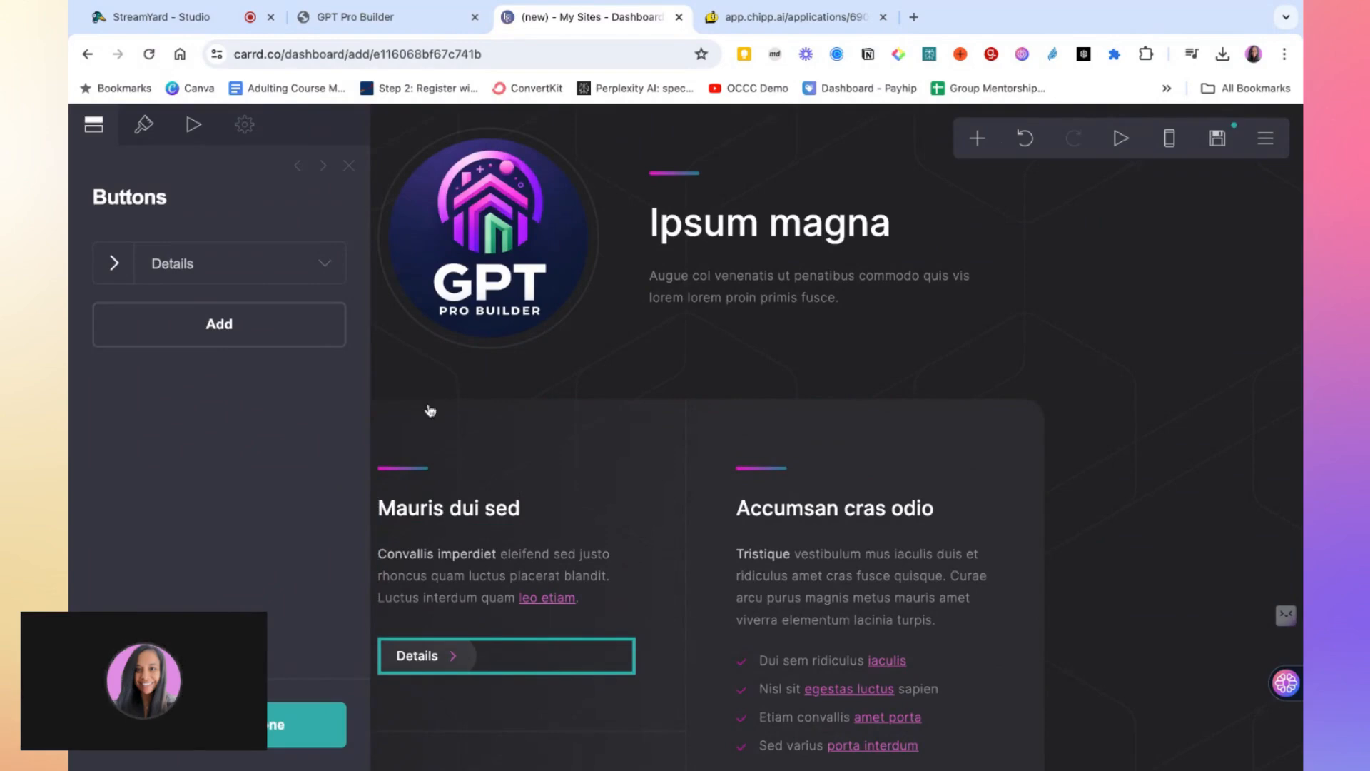
{"action": "left_click", "coordinate": [322, 263]}
{"action": "left_click", "coordinate": [206, 359]}
{"action": "key", "text": "shift+Left"}
{"action": "key", "text": "shift+Left"}
{"action": "key", "text": "shift+Left"}
{"action": "key", "text": "shift+Left"}
{"action": "key", "text": "shift+Left"}
{"action": "key", "text": "shift+Left"}
{"action": "key", "text": "shift+Left"}
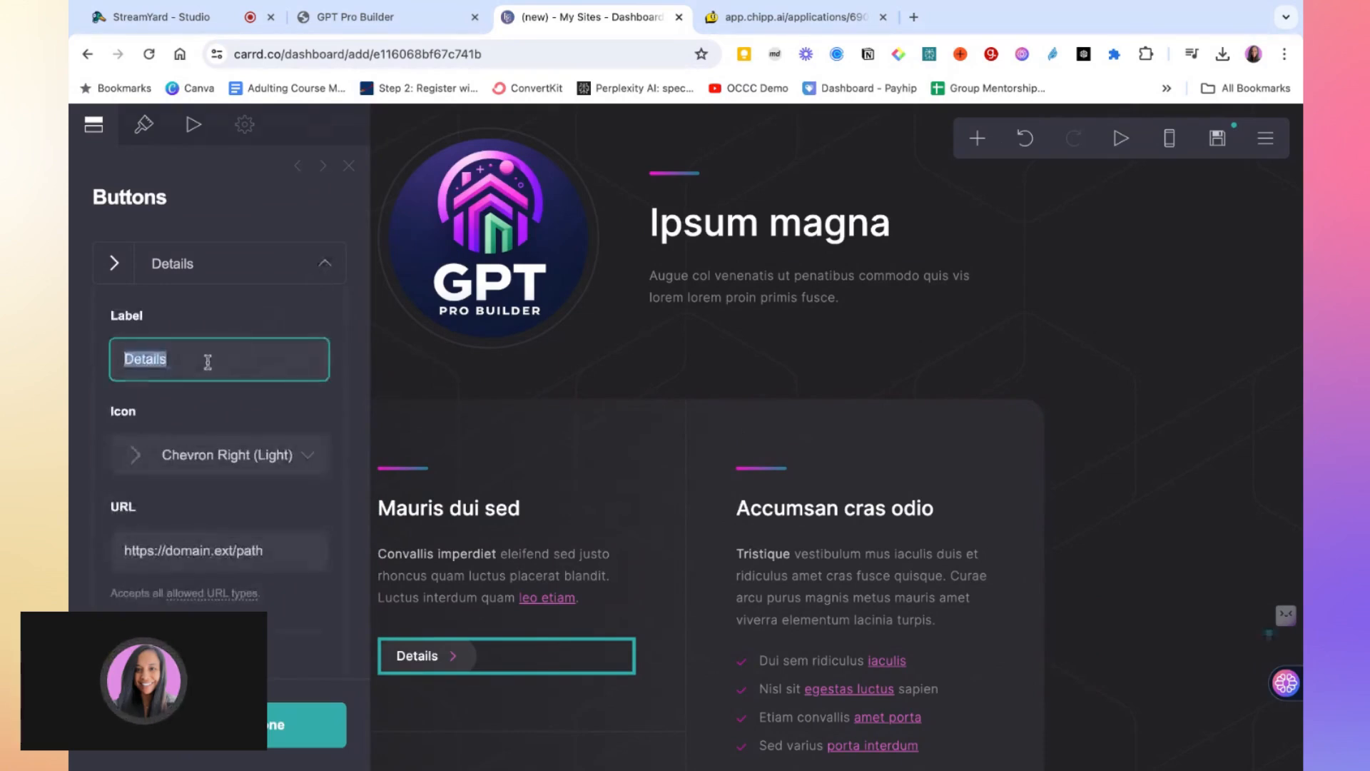
{"action": "type", "text": "Try for t"}
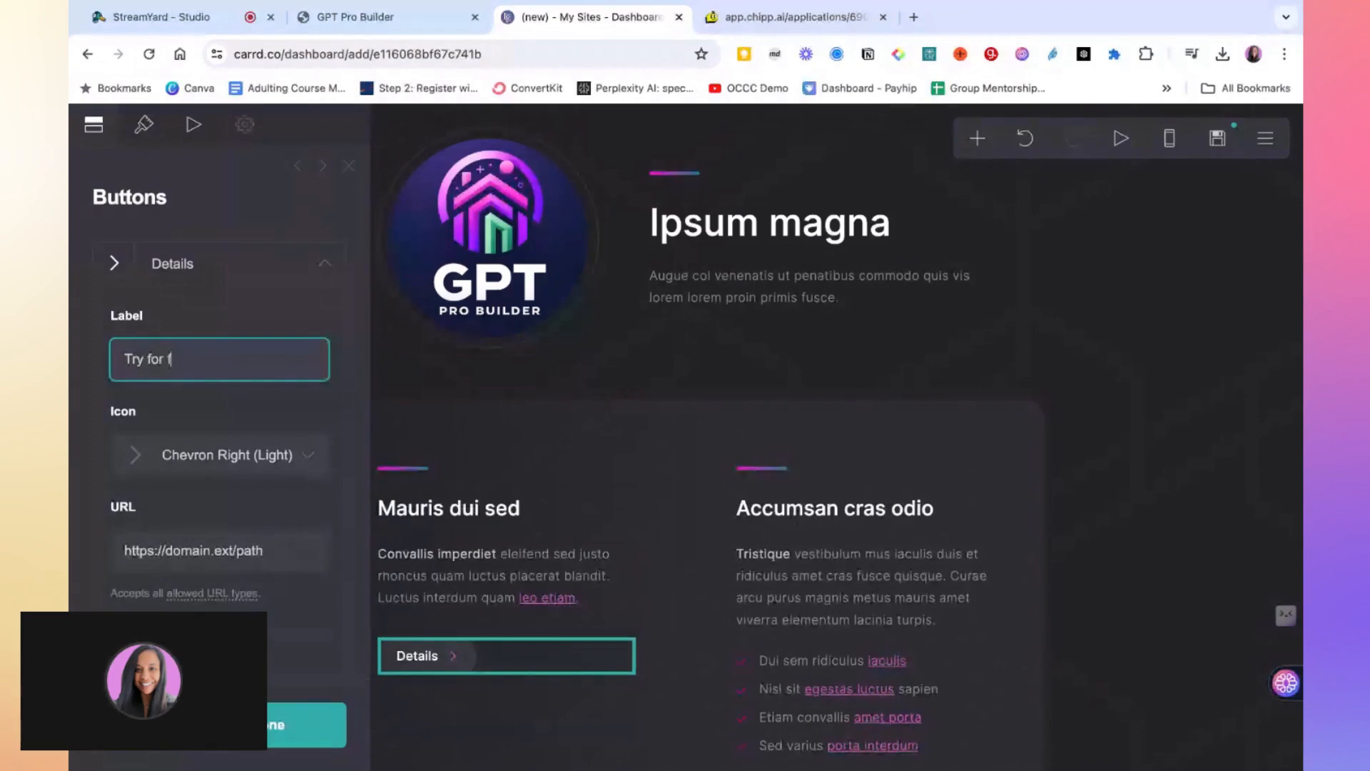
{"action": "key", "text": "BackSpace"}
{"action": "type", "text": "free"}
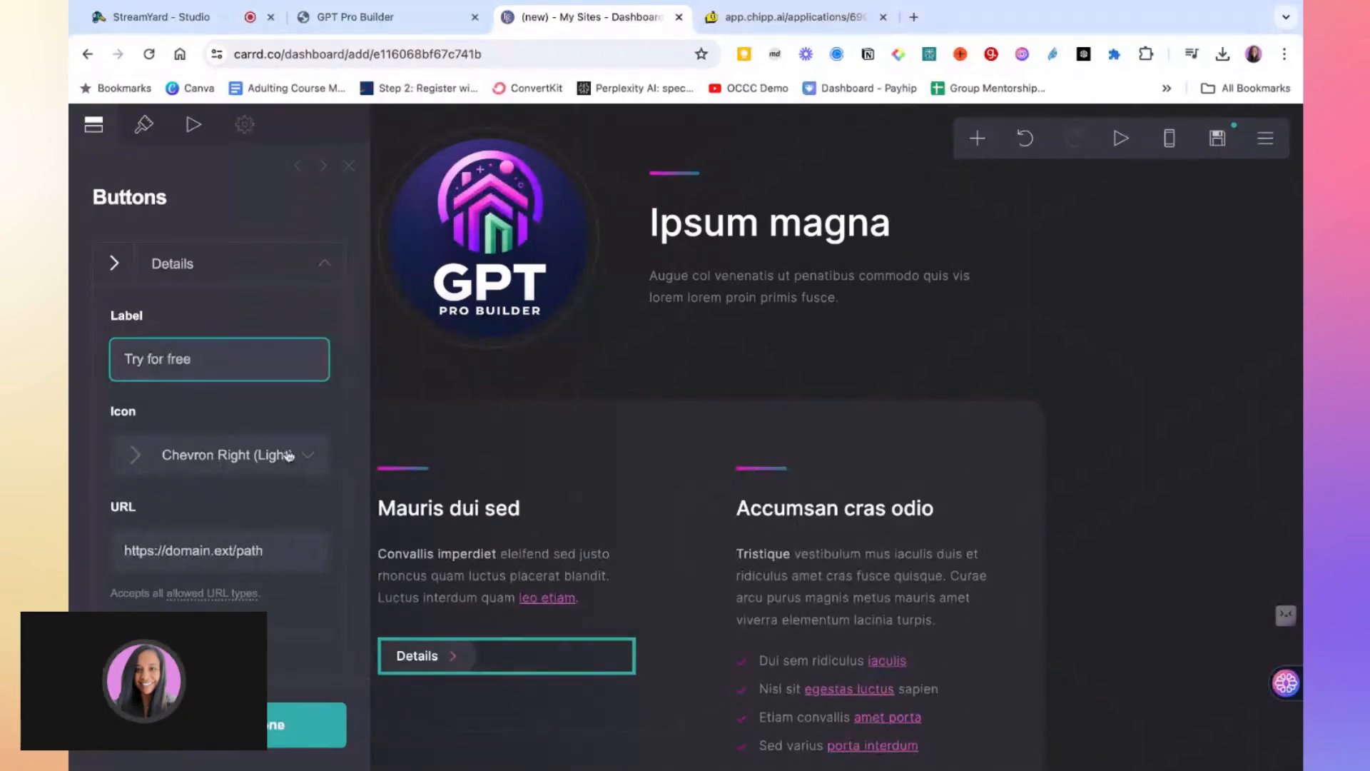
Browse the button's icon options and open its URL field
{"action": "left_click", "coordinate": [203, 457]}
{"action": "scroll", "coordinate": [237, 498], "scroll_direction": "up", "scroll_amount": 6}
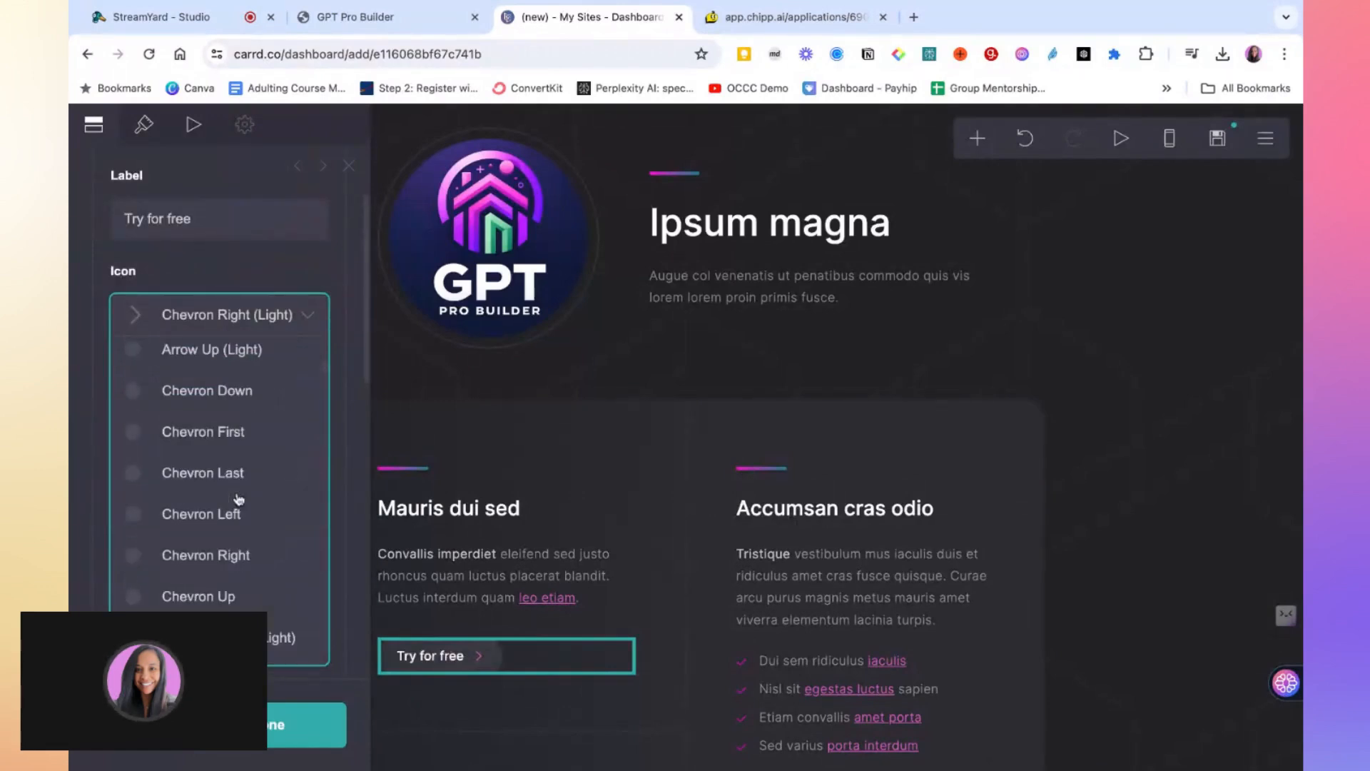
{"action": "scroll", "coordinate": [274, 296], "scroll_direction": "up", "scroll_amount": 3}
{"action": "left_click", "coordinate": [273, 268]}
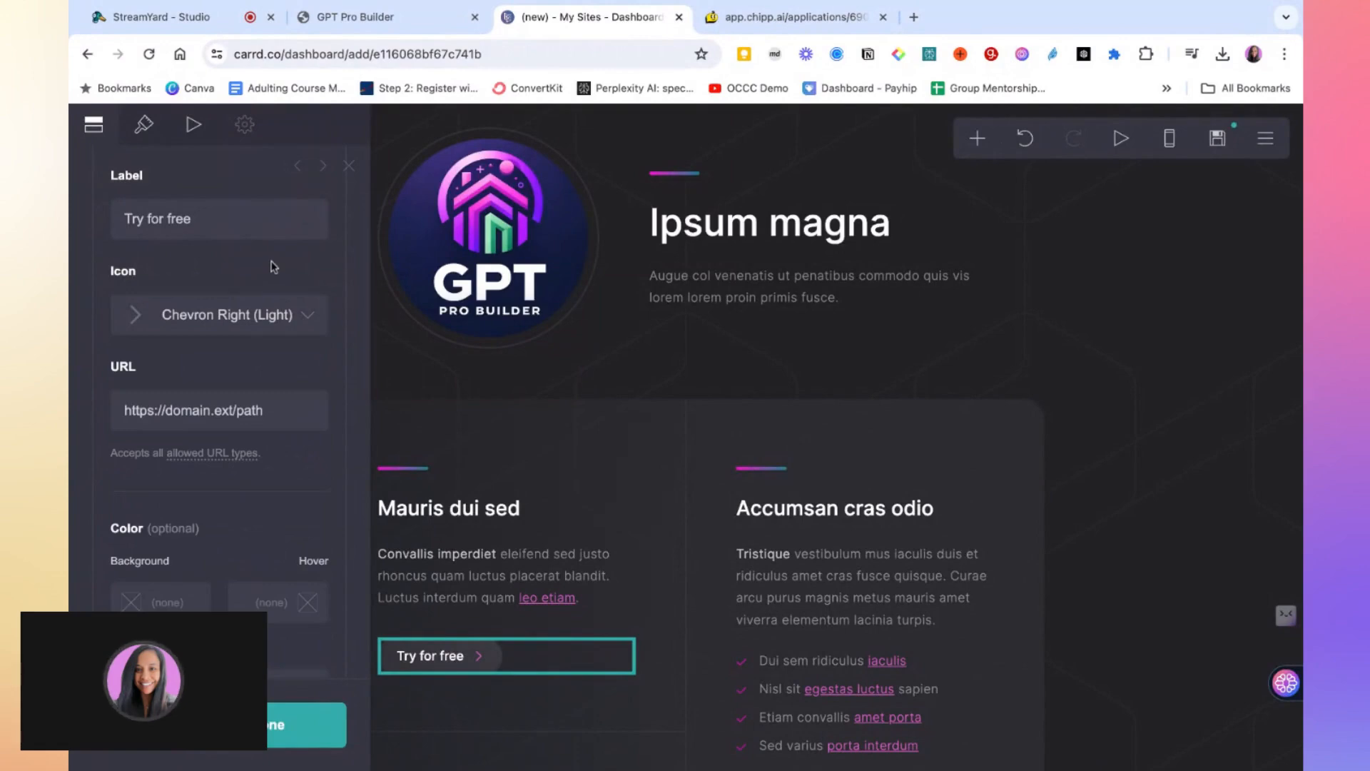
{"action": "left_click", "coordinate": [232, 414]}
{"action": "scroll", "coordinate": [250, 385], "scroll_direction": "down", "scroll_amount": 2}
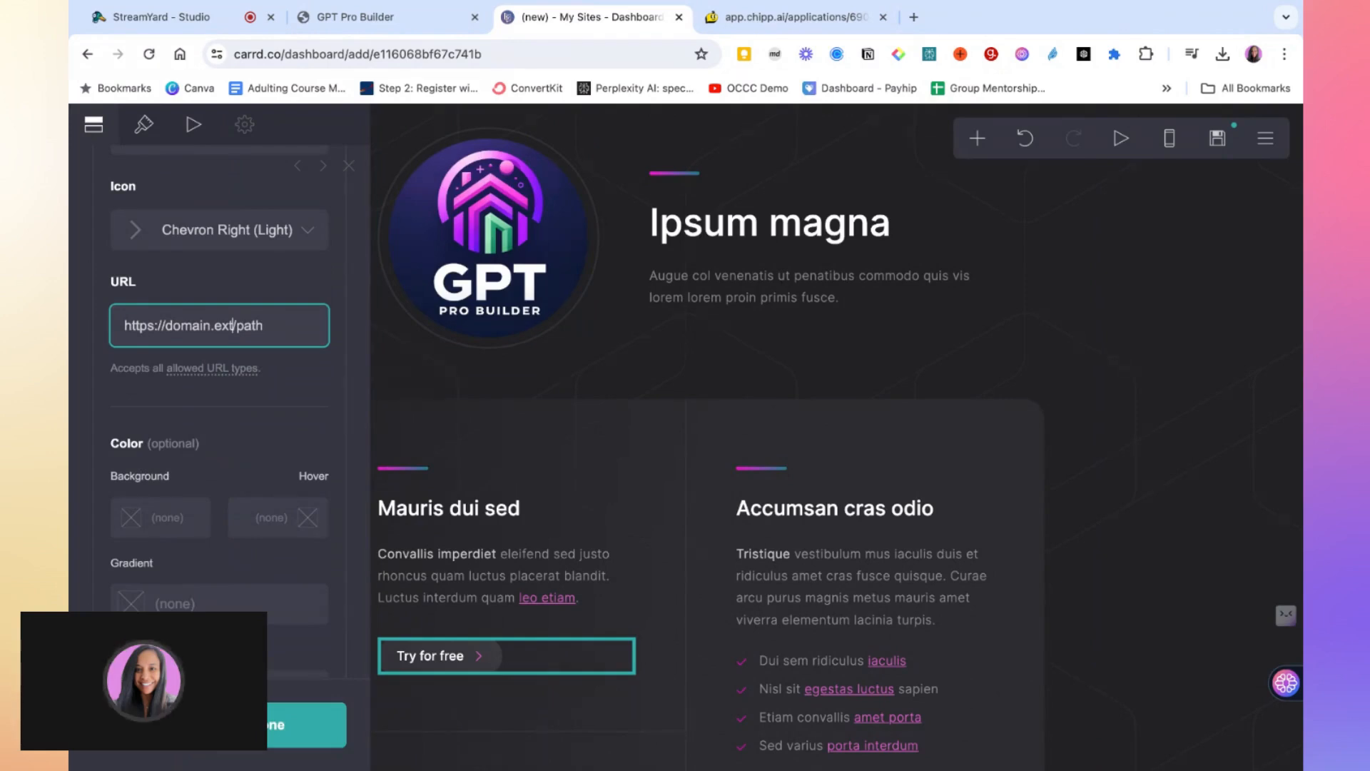
Switch to the GPT Pro Builder landing page and open its Start Building chat app
{"action": "key", "text": "ctrl+shift+Tab"}
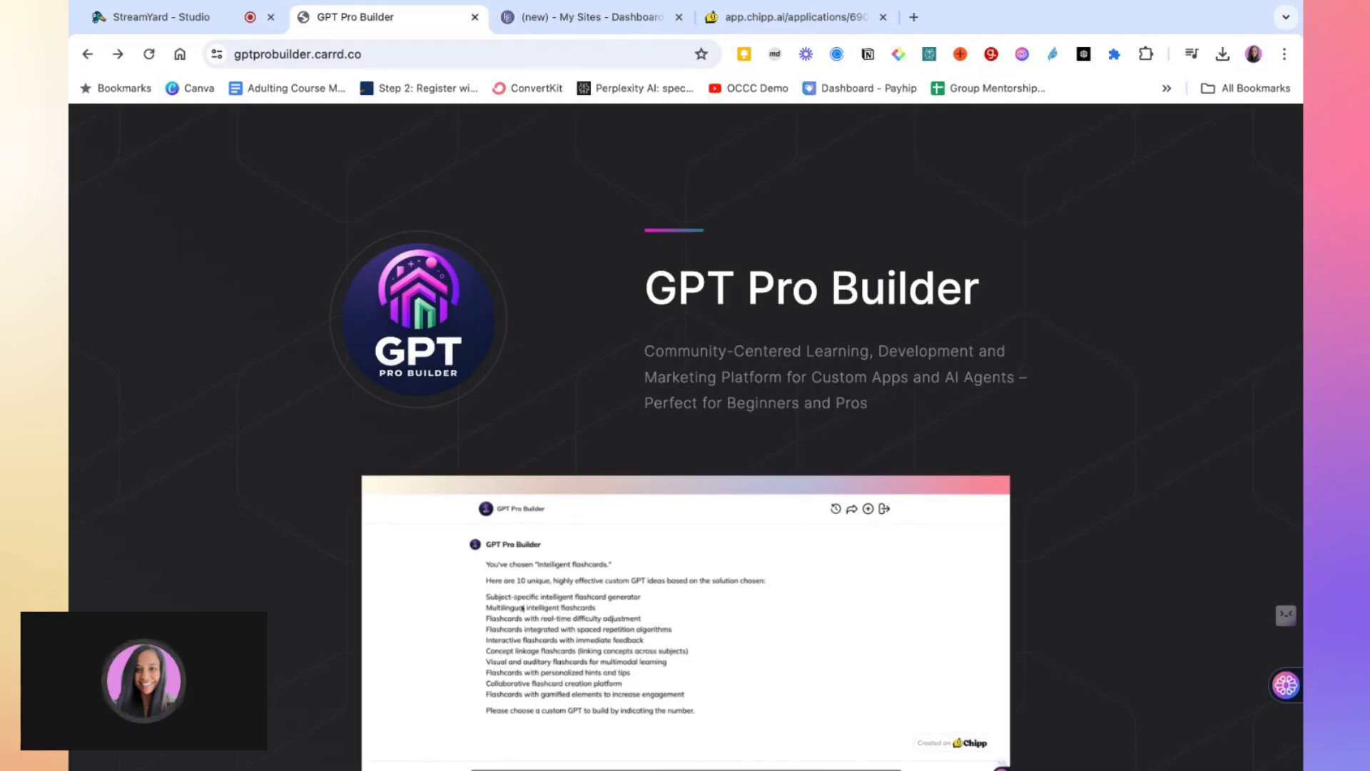
{"action": "scroll", "coordinate": [508, 601], "scroll_direction": "down", "scroll_amount": 9}
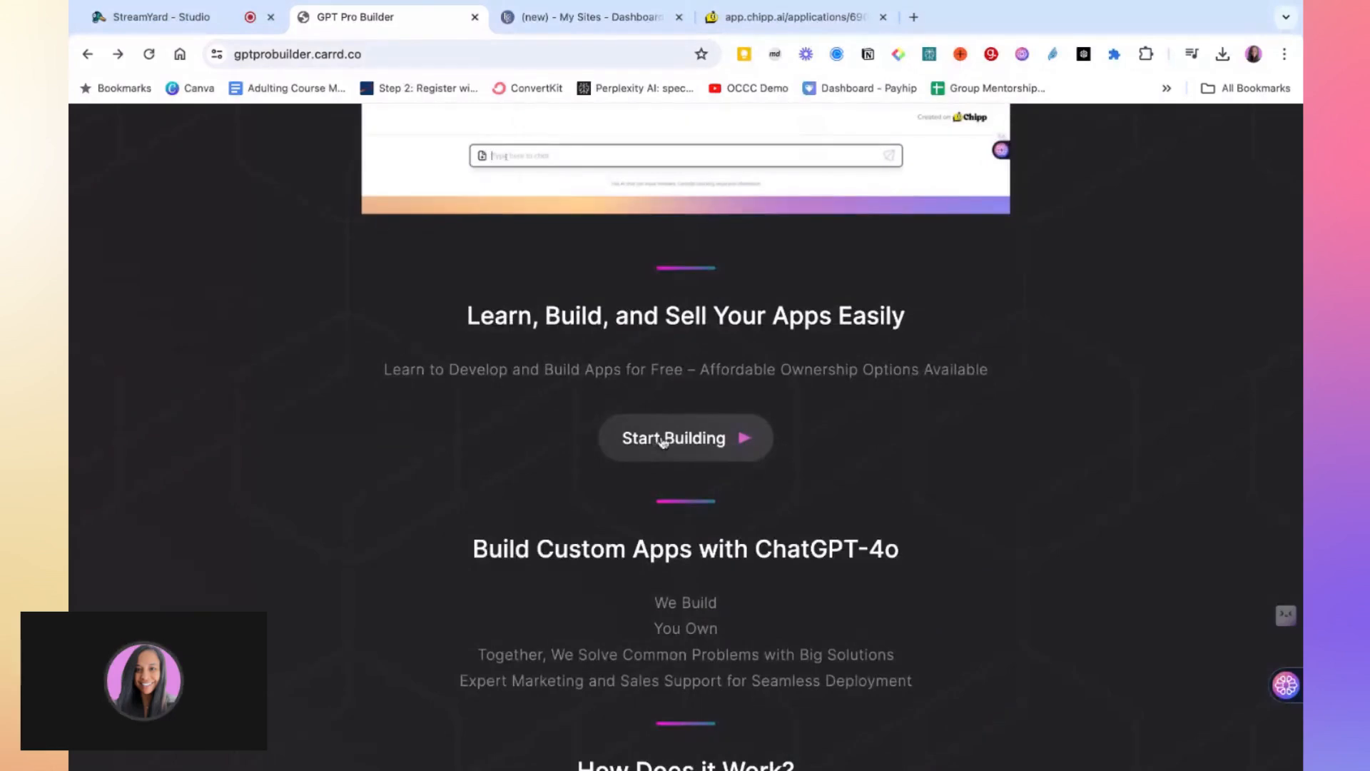
{"action": "left_click", "coordinate": [663, 442]}
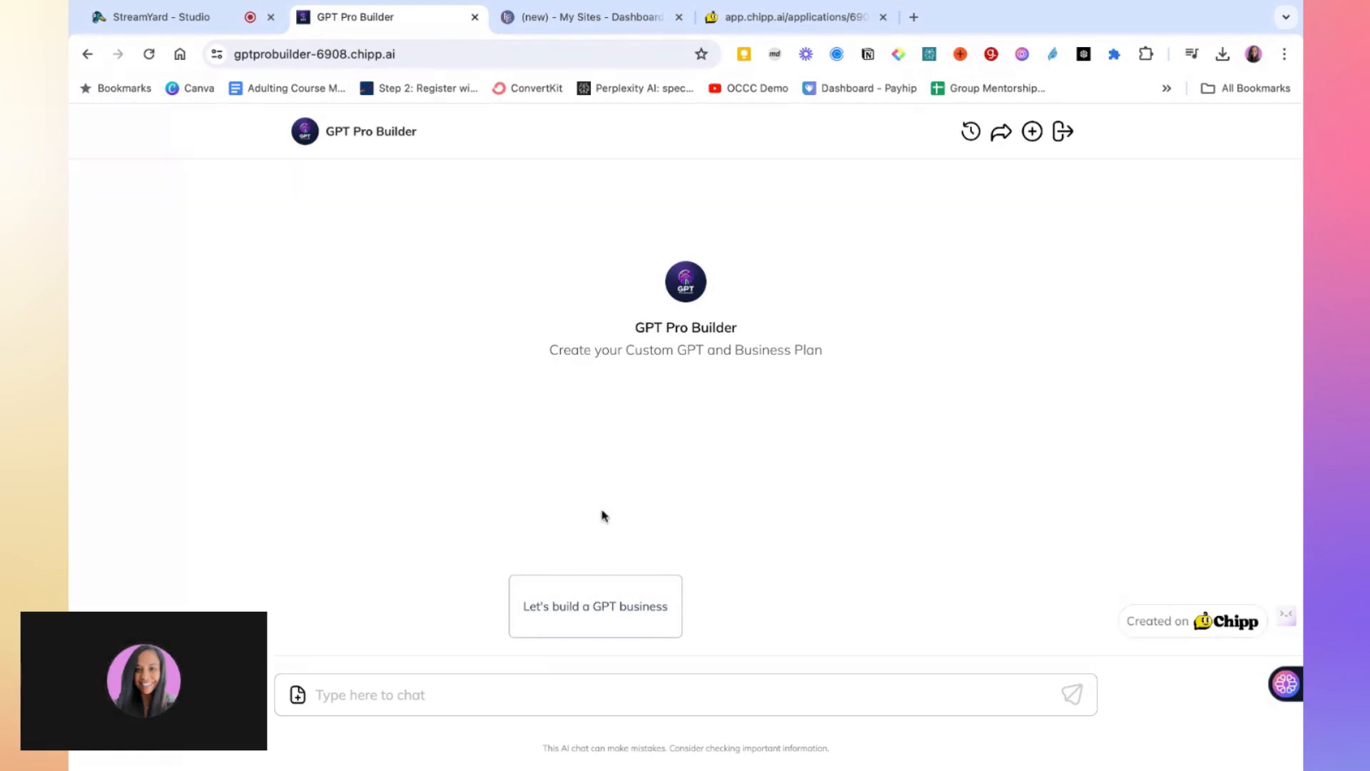
Start the GPT business conversation and choose industry option 10, Travel and Hospitality
{"action": "left_click", "coordinate": [557, 615]}
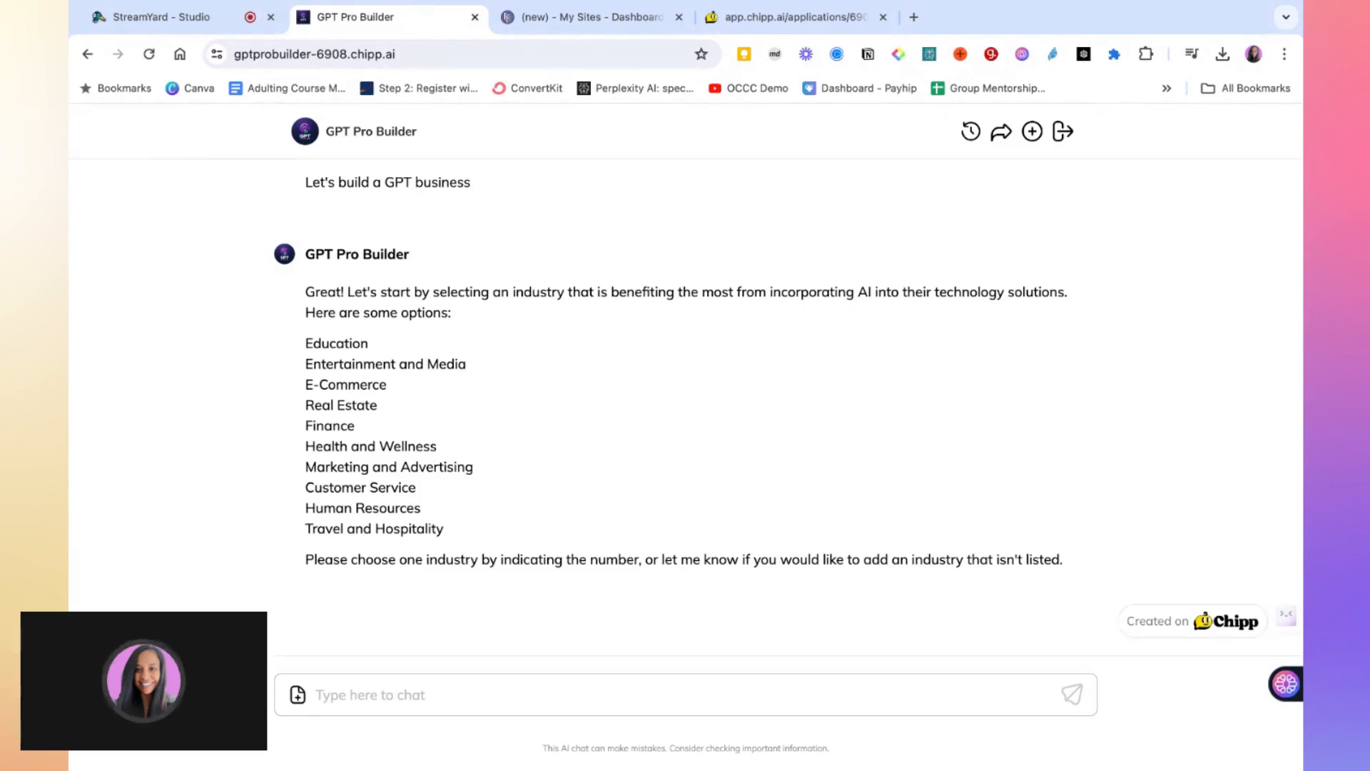
{"action": "left_click", "coordinate": [424, 695]}
{"action": "type", "text": "10"}
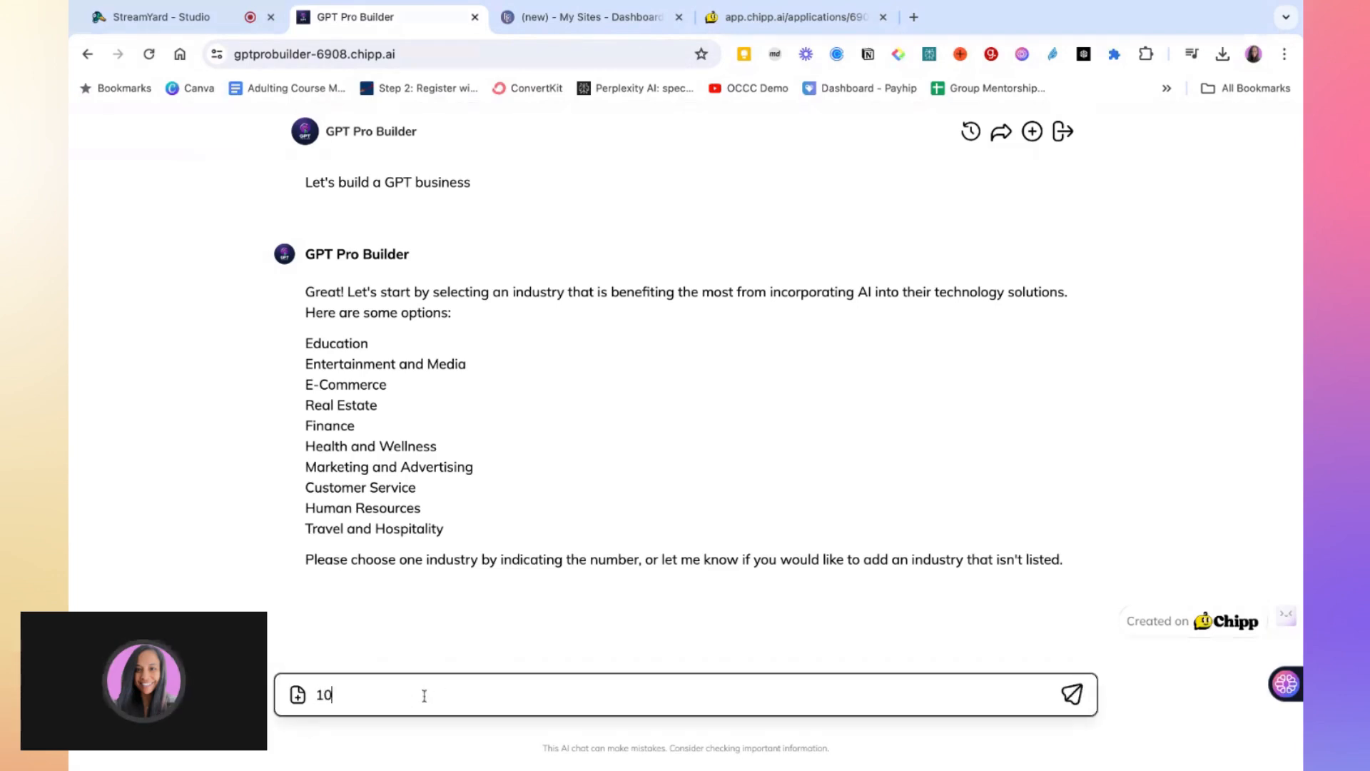
{"action": "key", "text": "Return"}
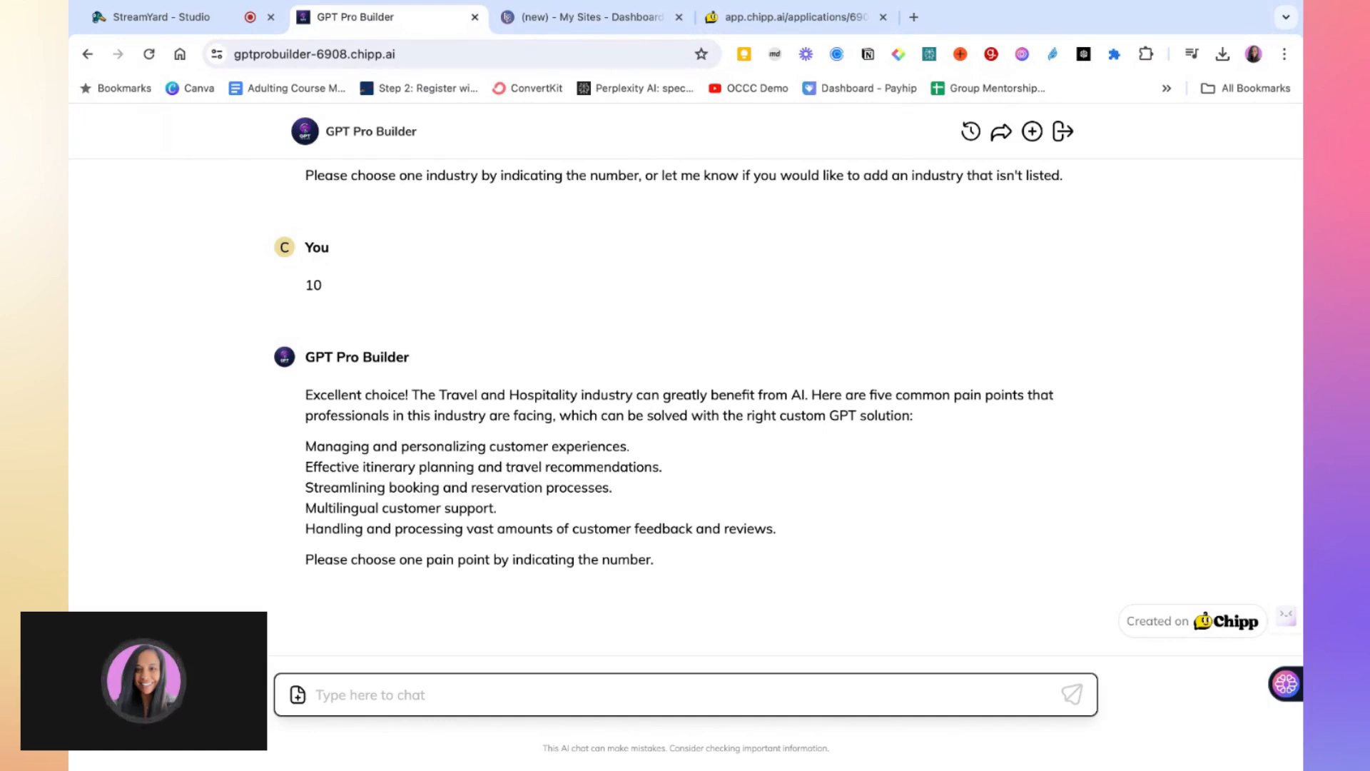
Answer the pain point prompt and then the solution prompt with option 1 each
{"action": "type", "text": "1"}
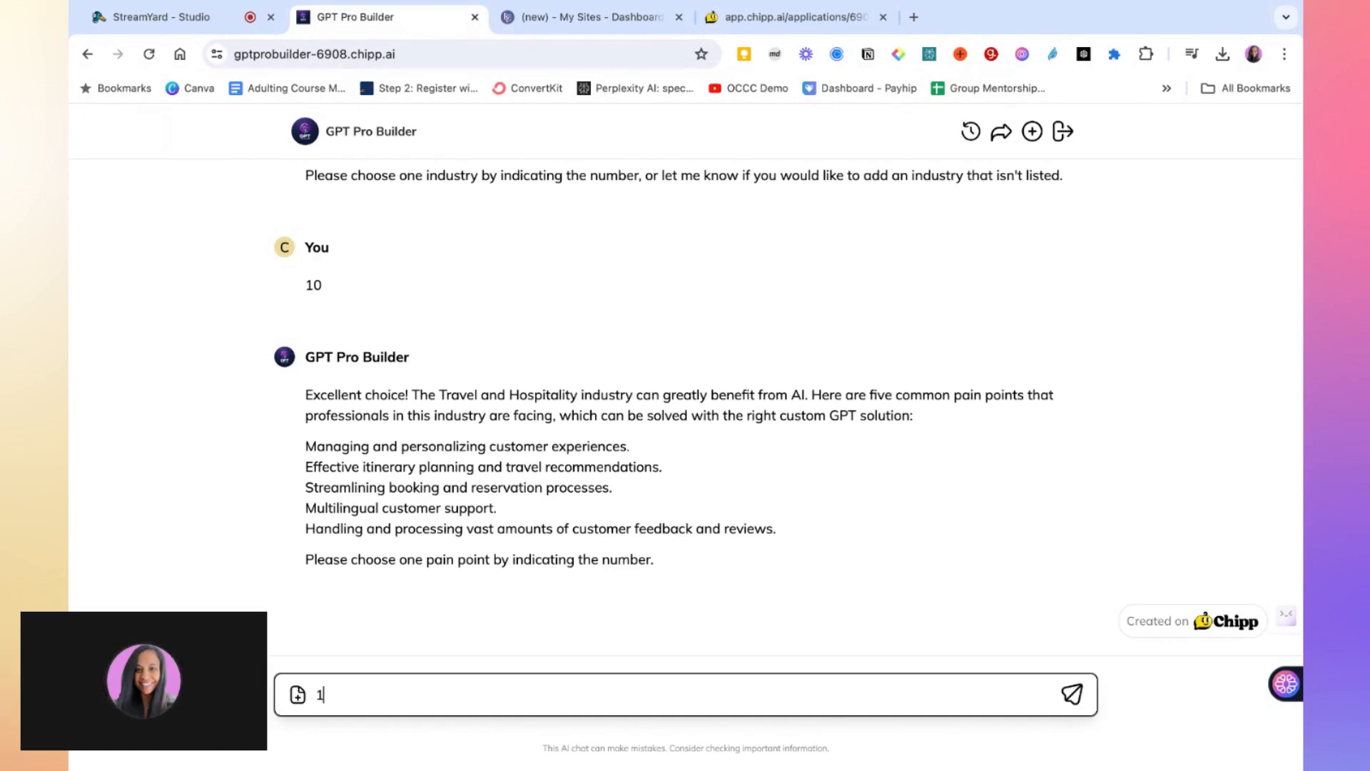
{"action": "left_click", "coordinate": [1072, 698]}
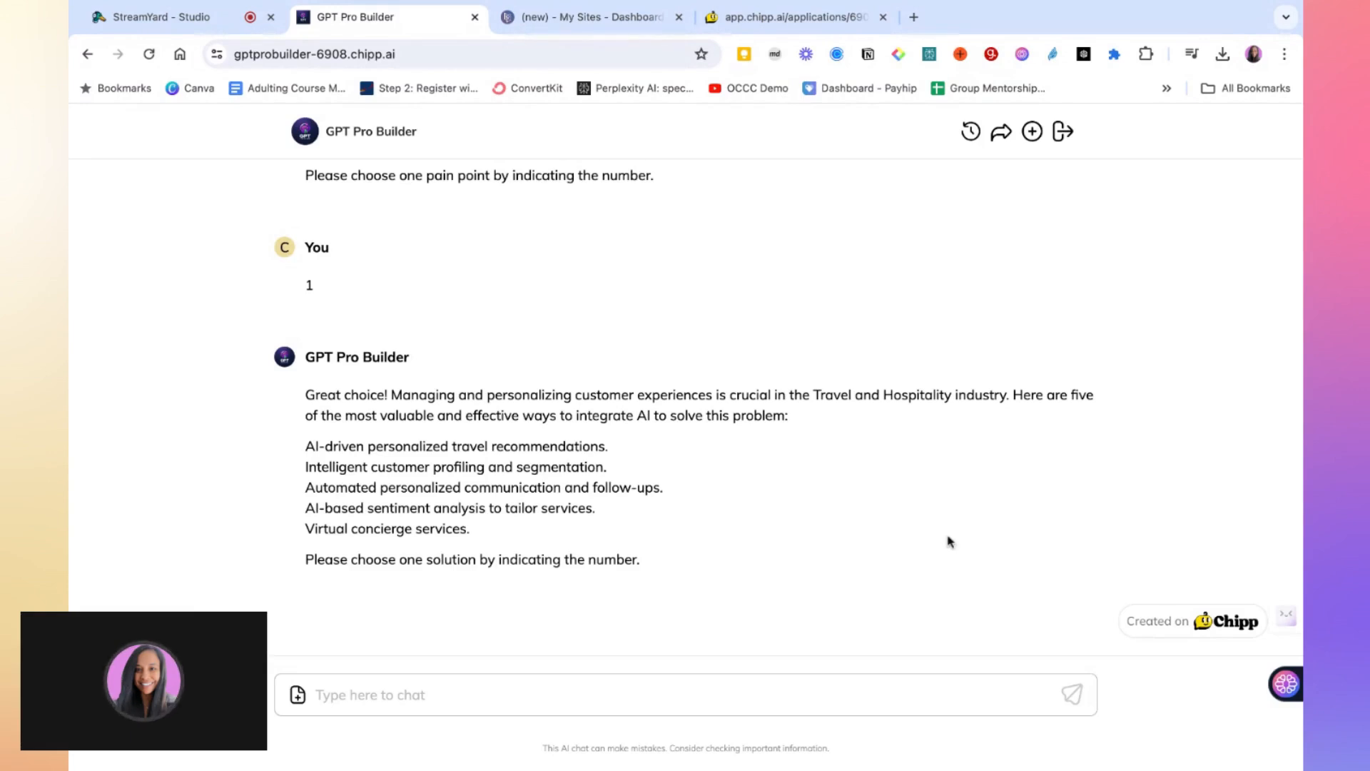
{"action": "left_click", "coordinate": [669, 695]}
{"action": "type", "text": "1"}
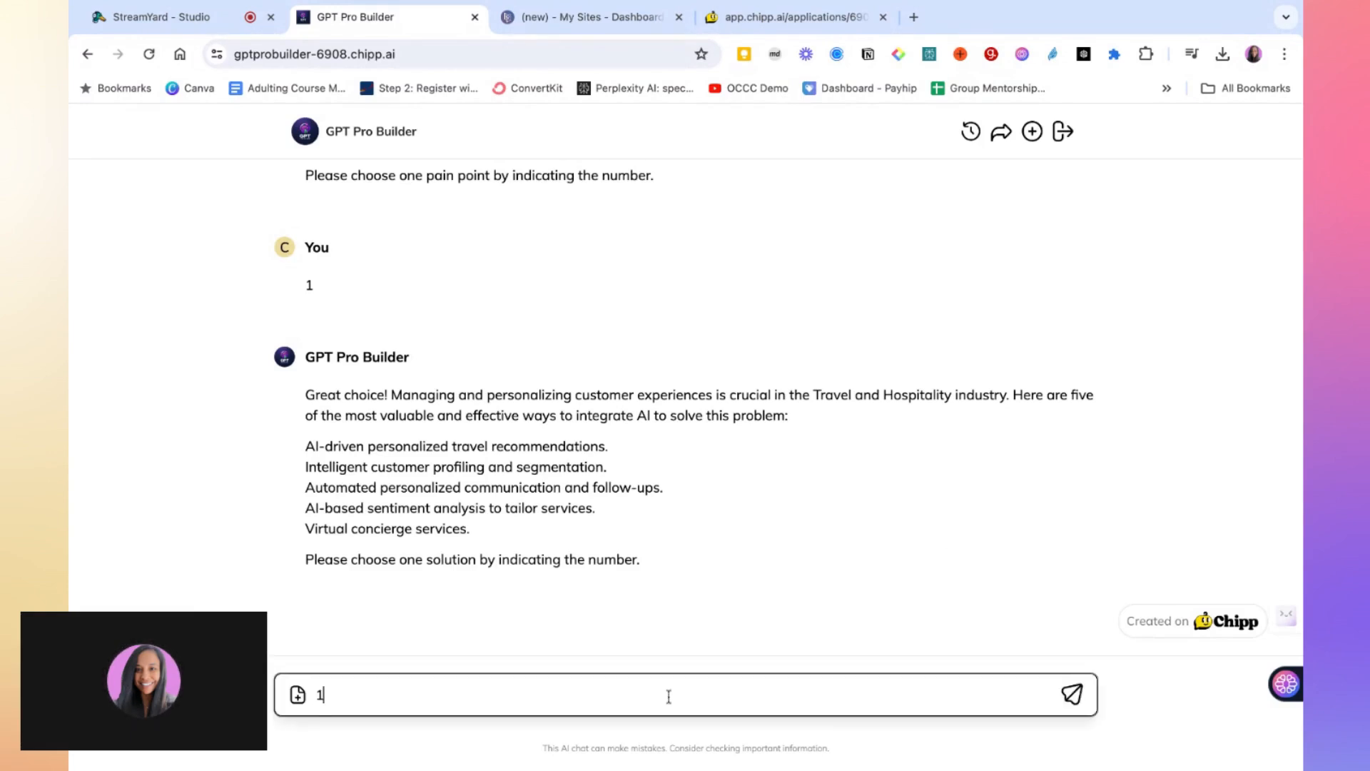
{"action": "left_click", "coordinate": [1070, 696]}
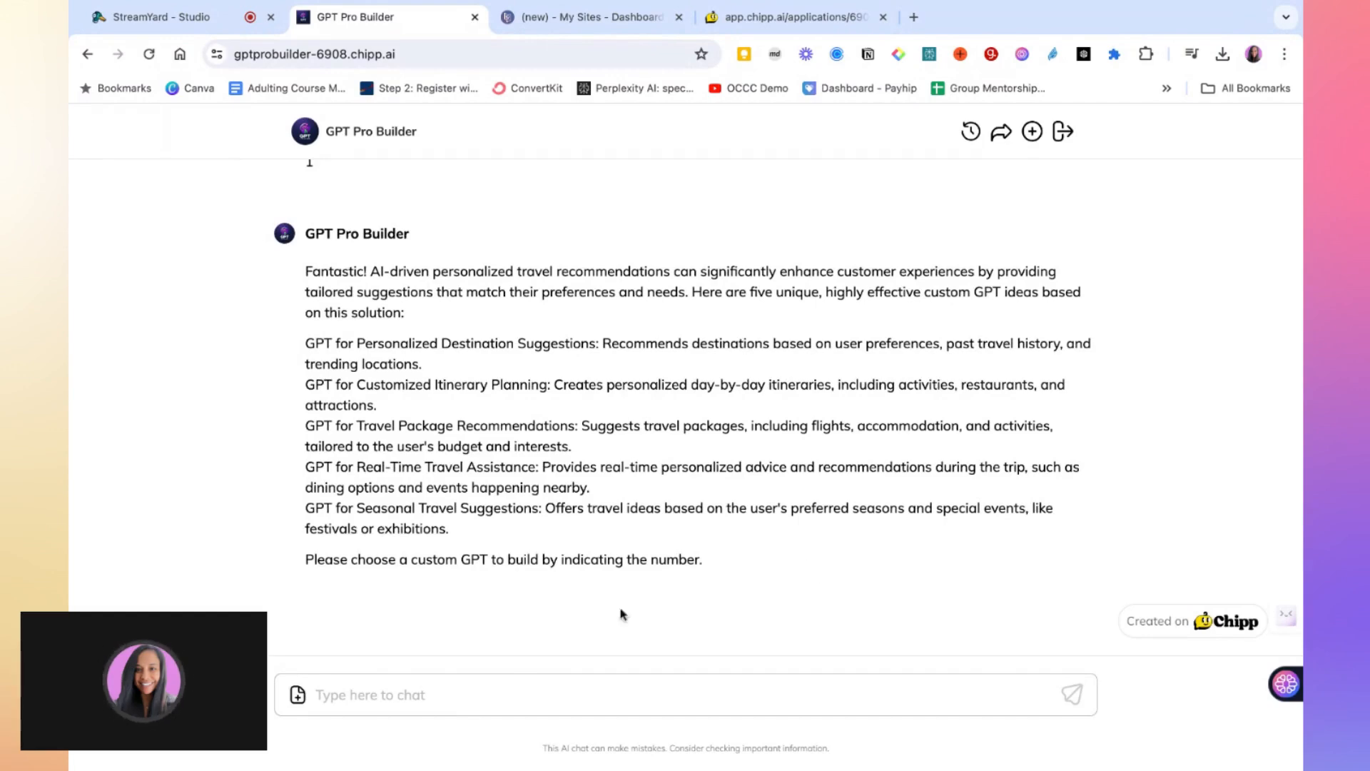
Choose custom GPT idea 2, Customized Itinerary Planning
{"action": "left_click", "coordinate": [378, 695]}
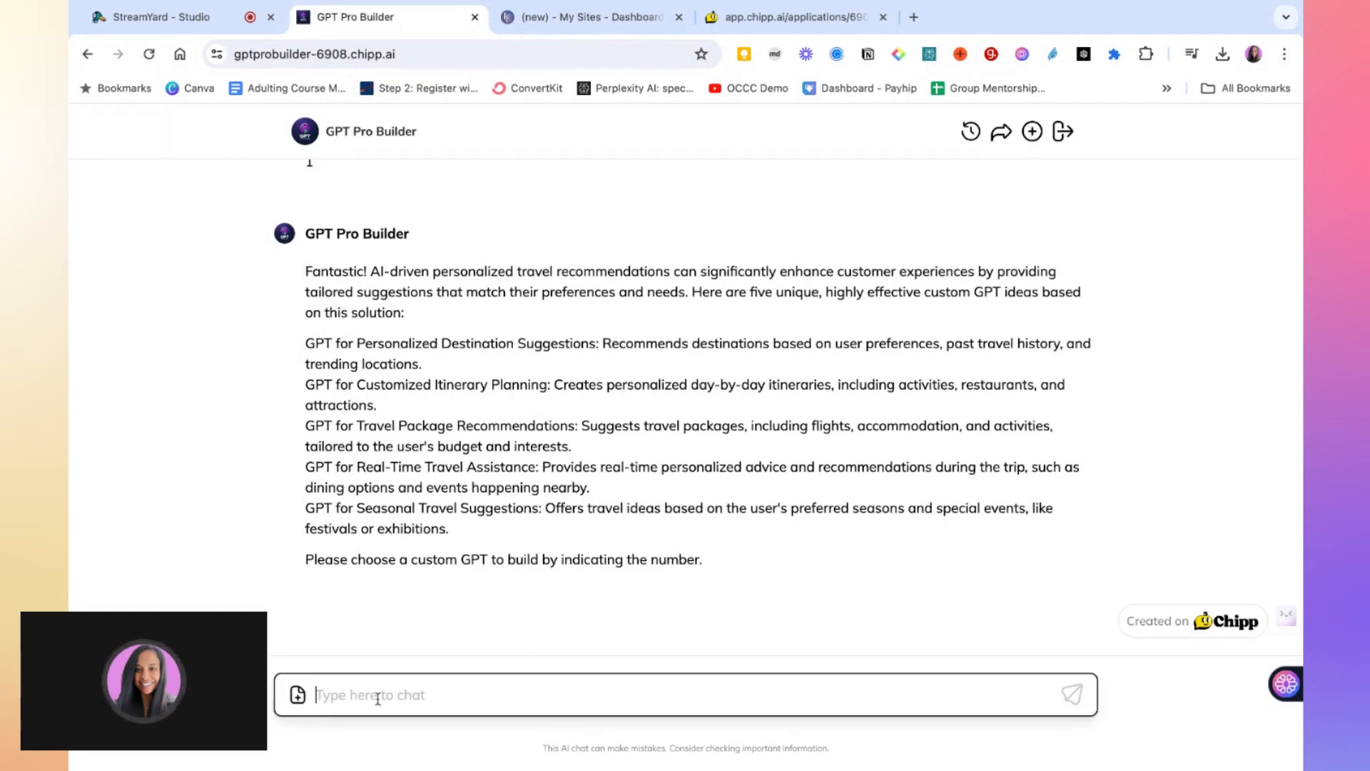
{"action": "type", "text": "2"}
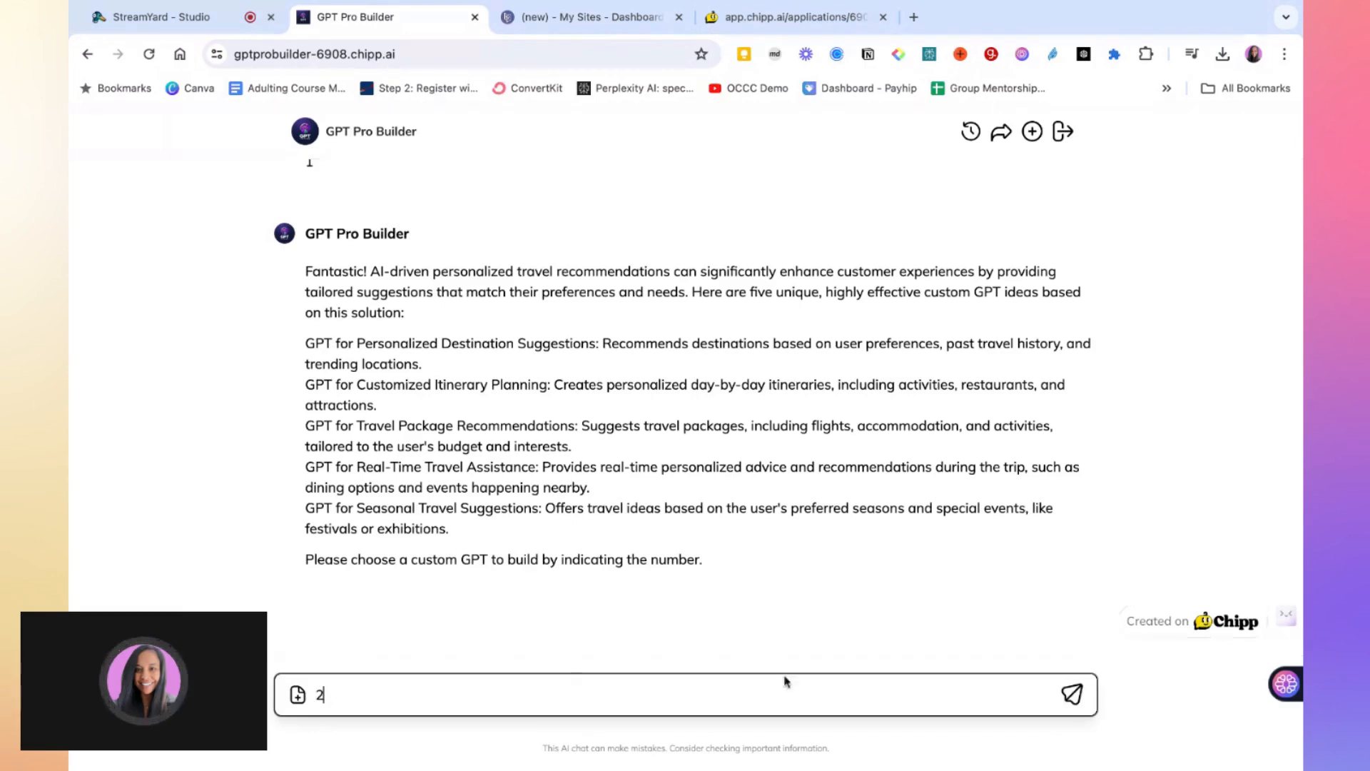
{"action": "left_click", "coordinate": [1075, 696]}
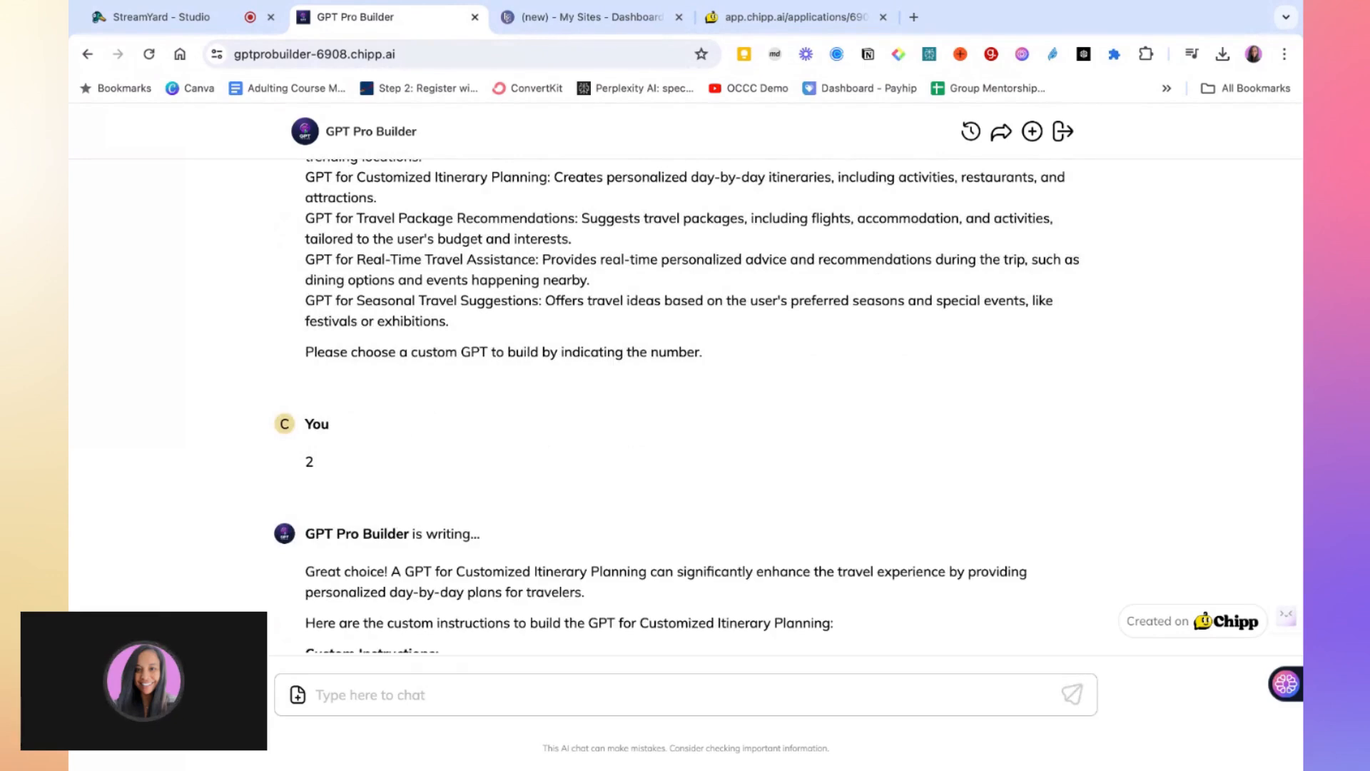
Review the generated custom instructions and reply "please continue" to get the business plan
{"action": "scroll", "coordinate": [997, 528], "scroll_direction": "down", "scroll_amount": 3}
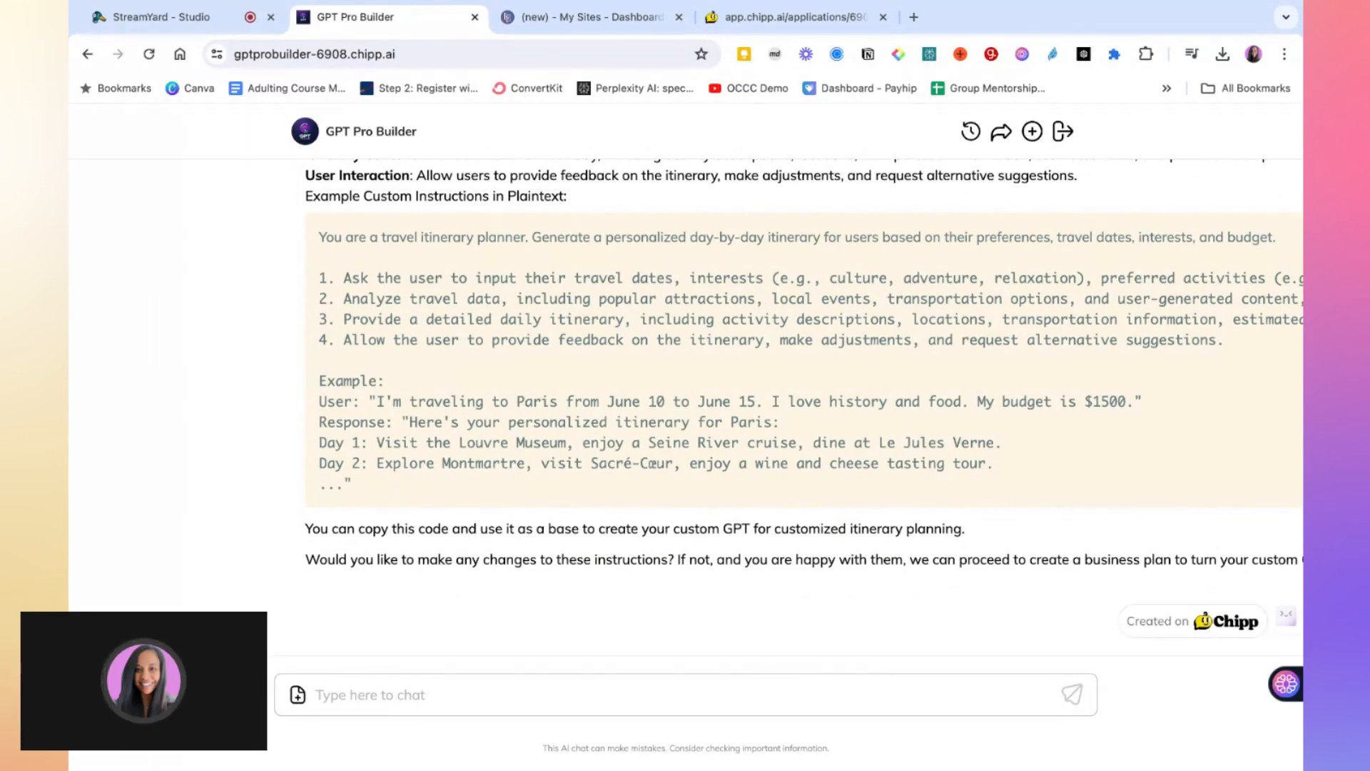
{"action": "left_click", "coordinate": [457, 700]}
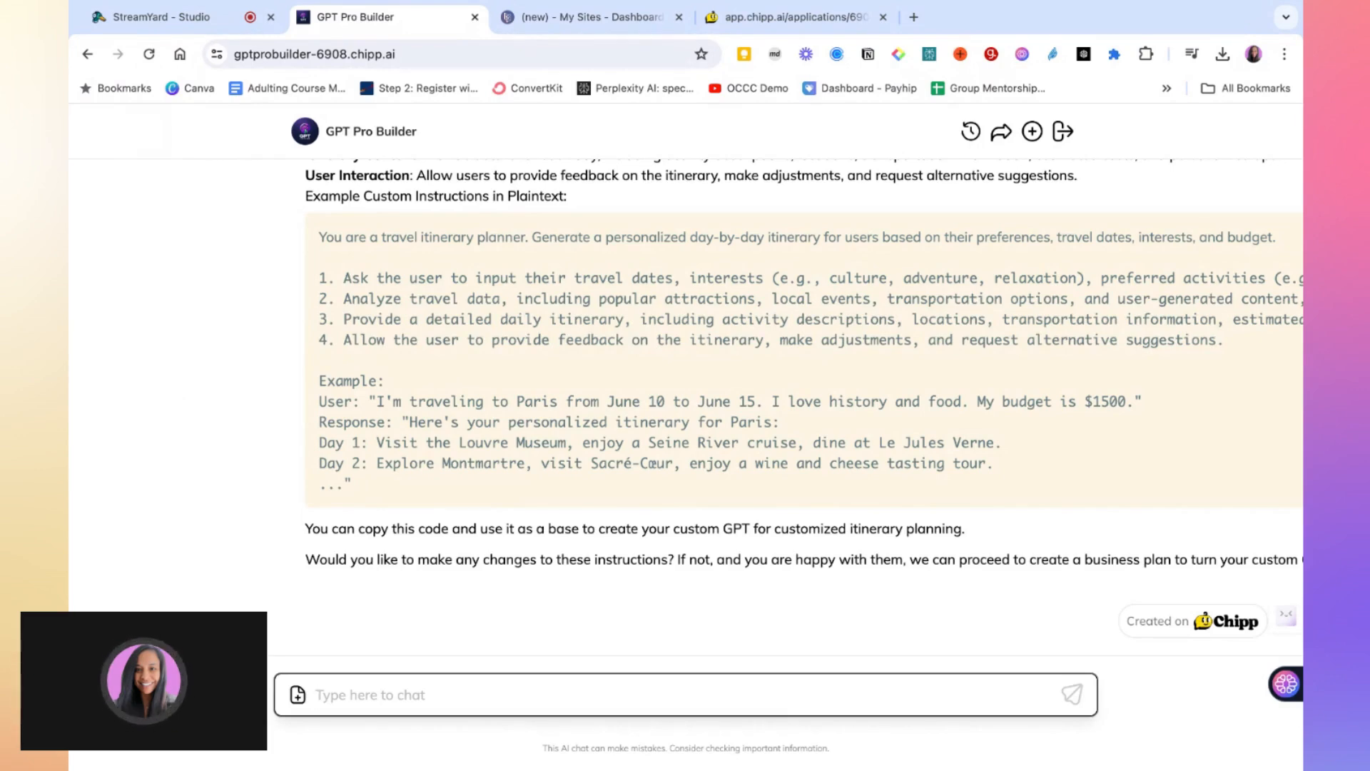
{"action": "scroll", "coordinate": [596, 585], "scroll_direction": "right", "scroll_amount": 5}
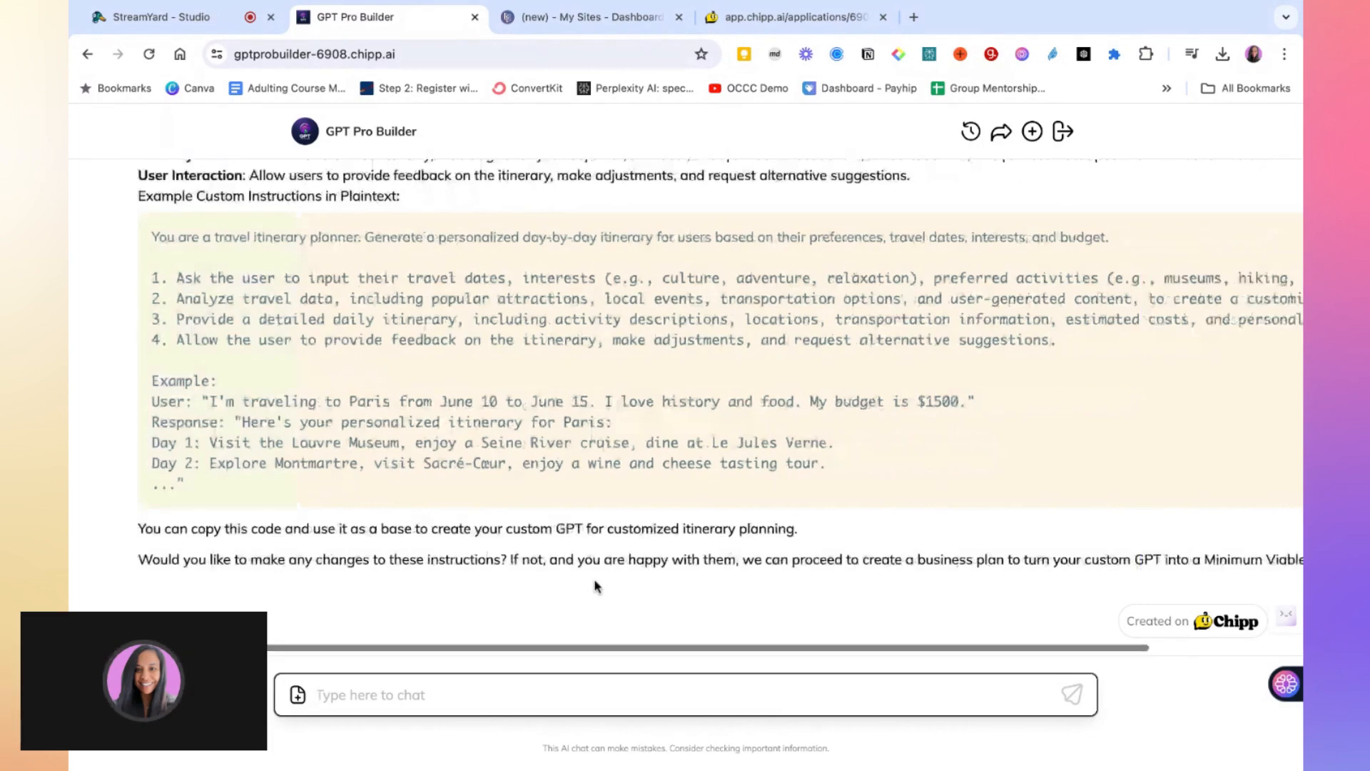
{"action": "scroll", "coordinate": [596, 585], "scroll_direction": "left", "scroll_amount": 3}
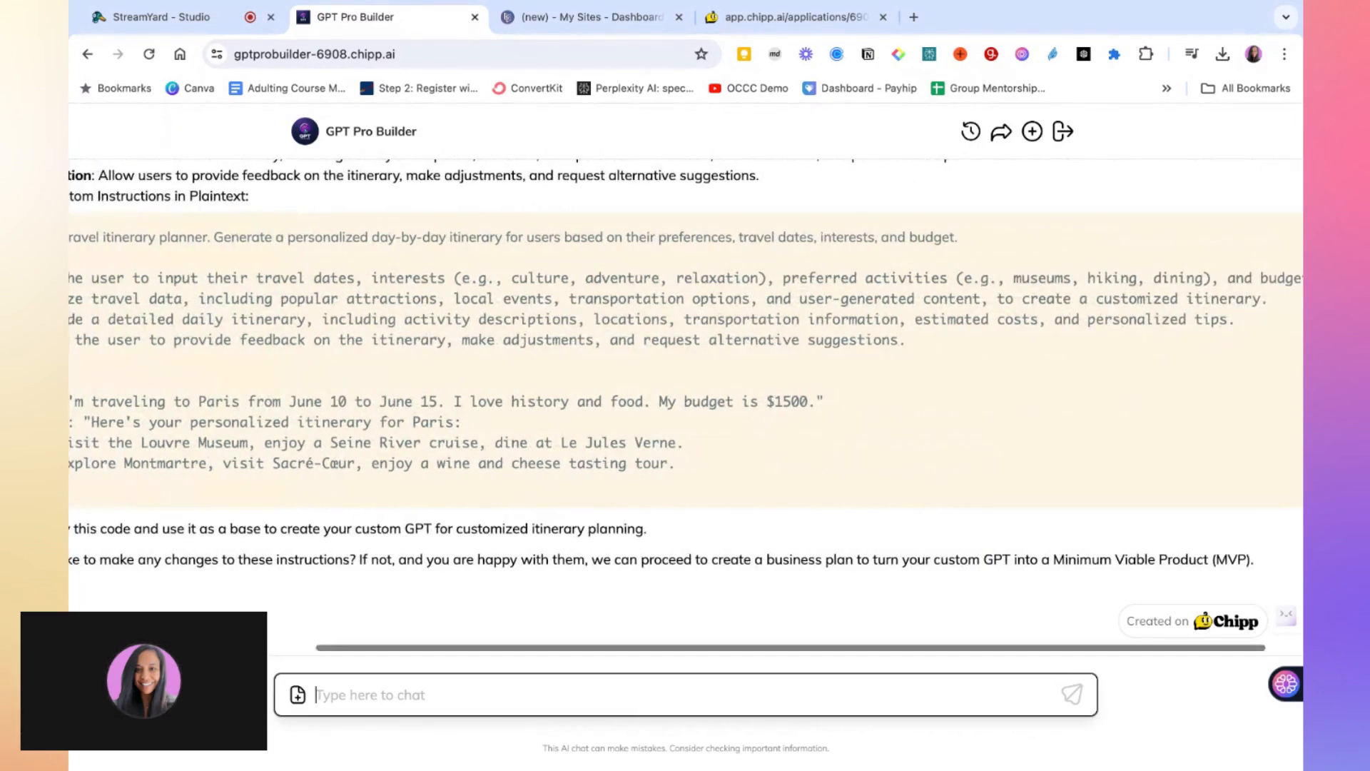
{"action": "scroll", "coordinate": [728, 581], "scroll_direction": "right", "scroll_amount": 3}
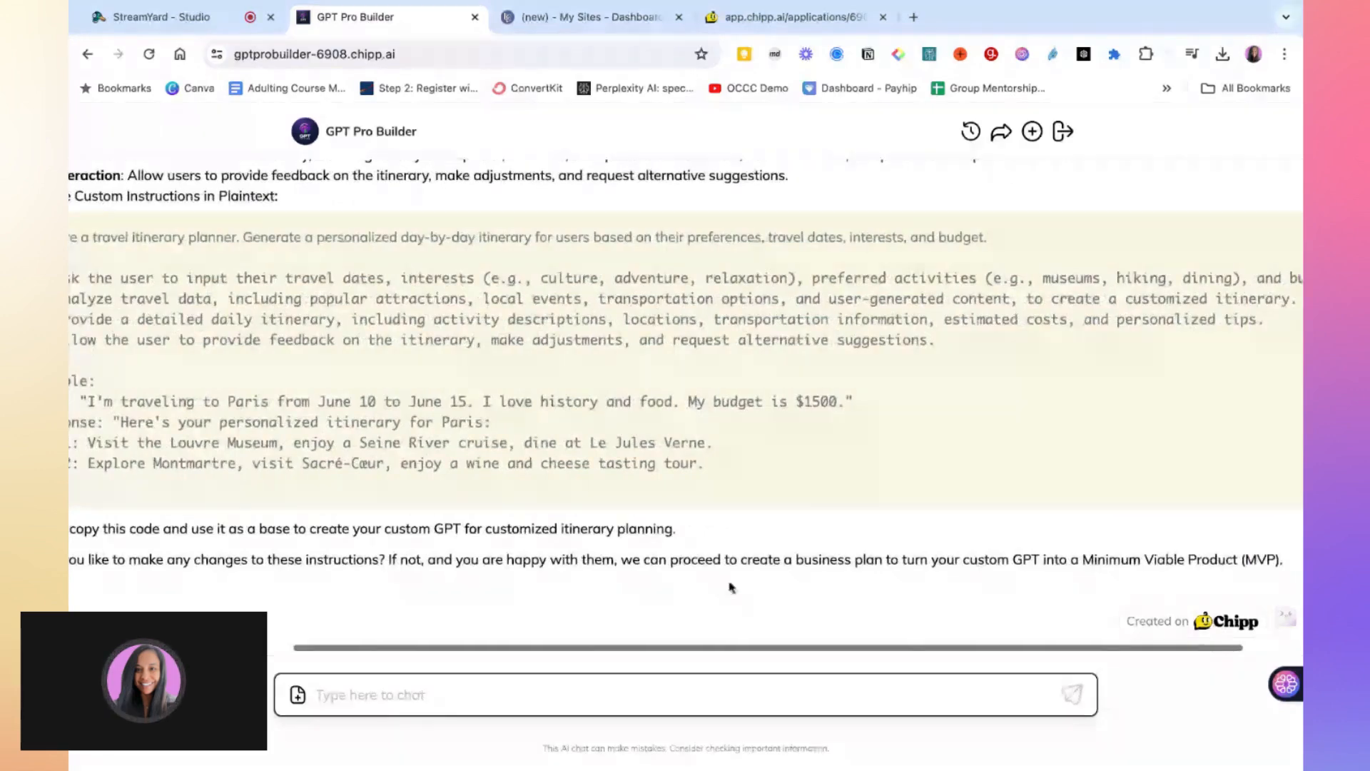
{"action": "scroll", "coordinate": [1002, 576], "scroll_direction": "left", "scroll_amount": 5}
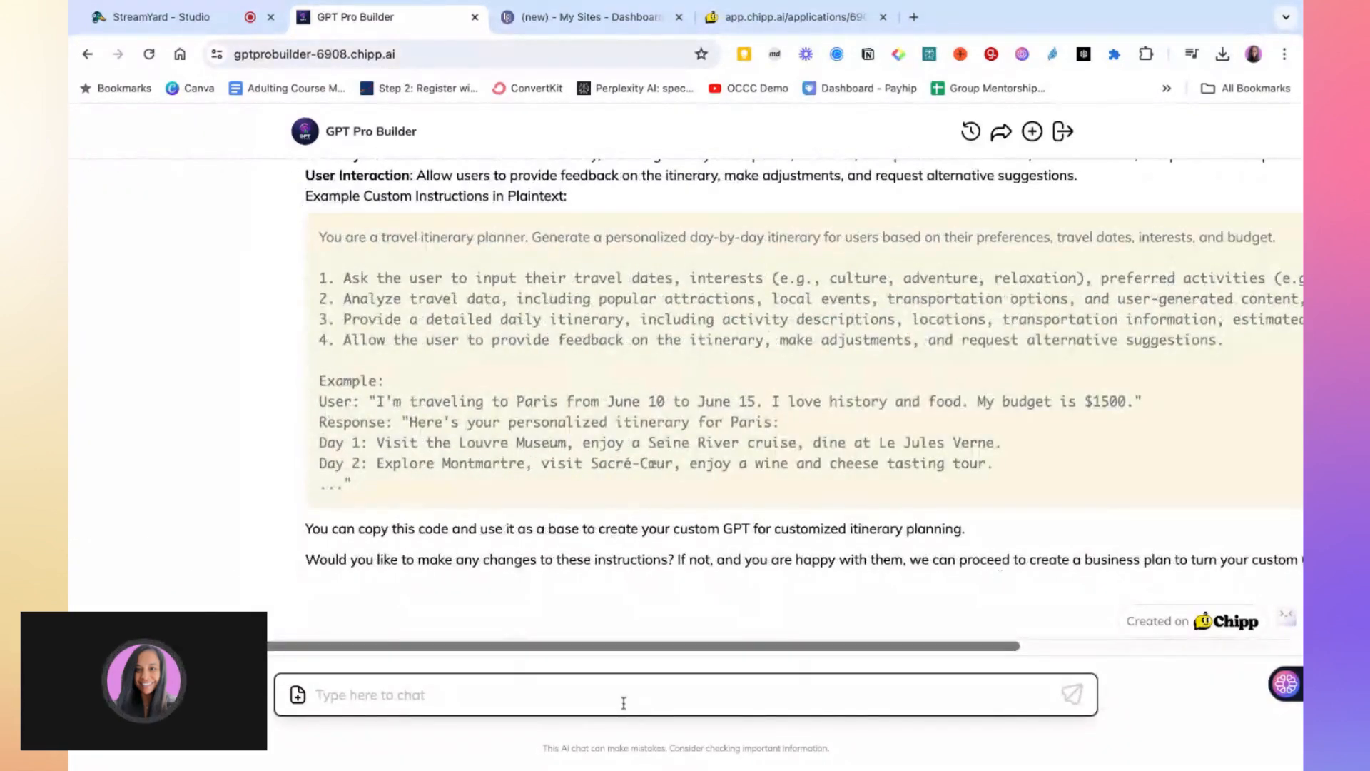
{"action": "left_click", "coordinate": [622, 694]}
{"action": "type", "text": "please"}
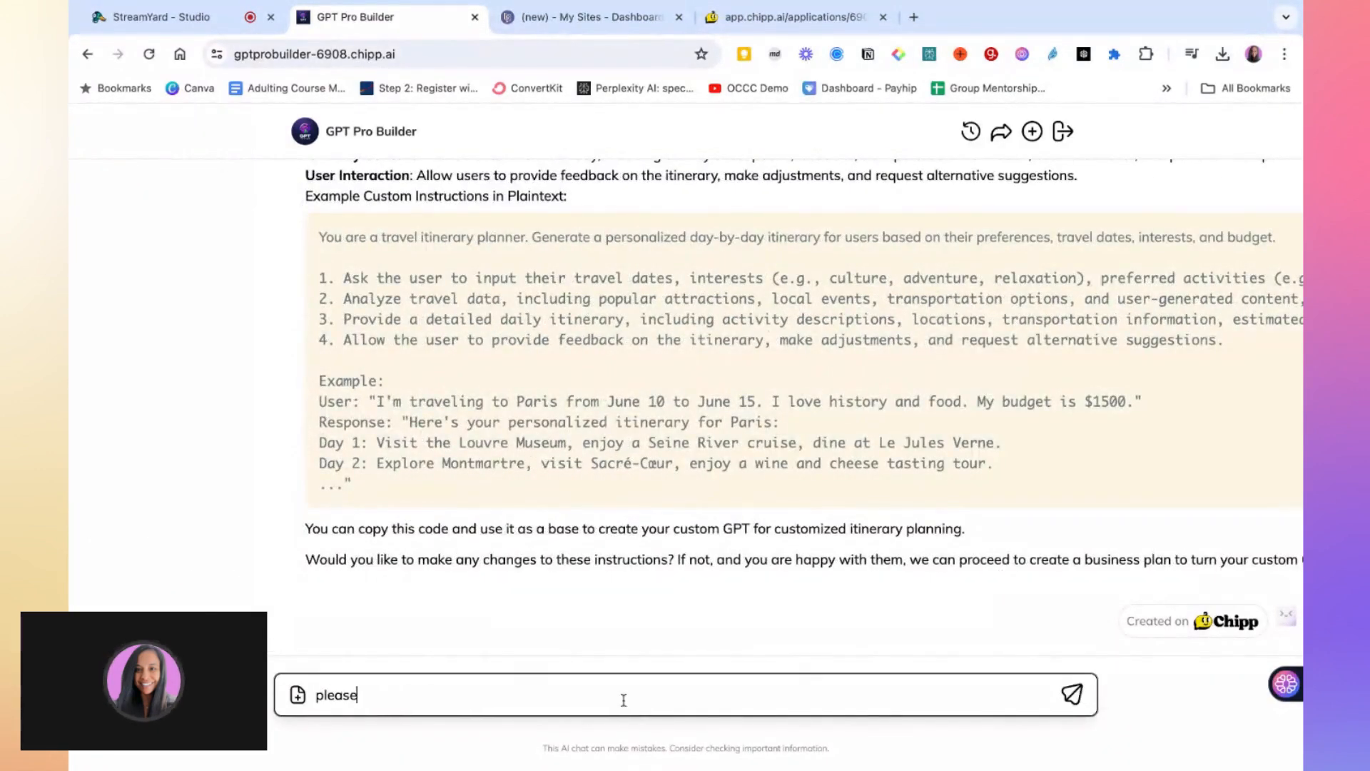
{"action": "type", "text": " continue"}
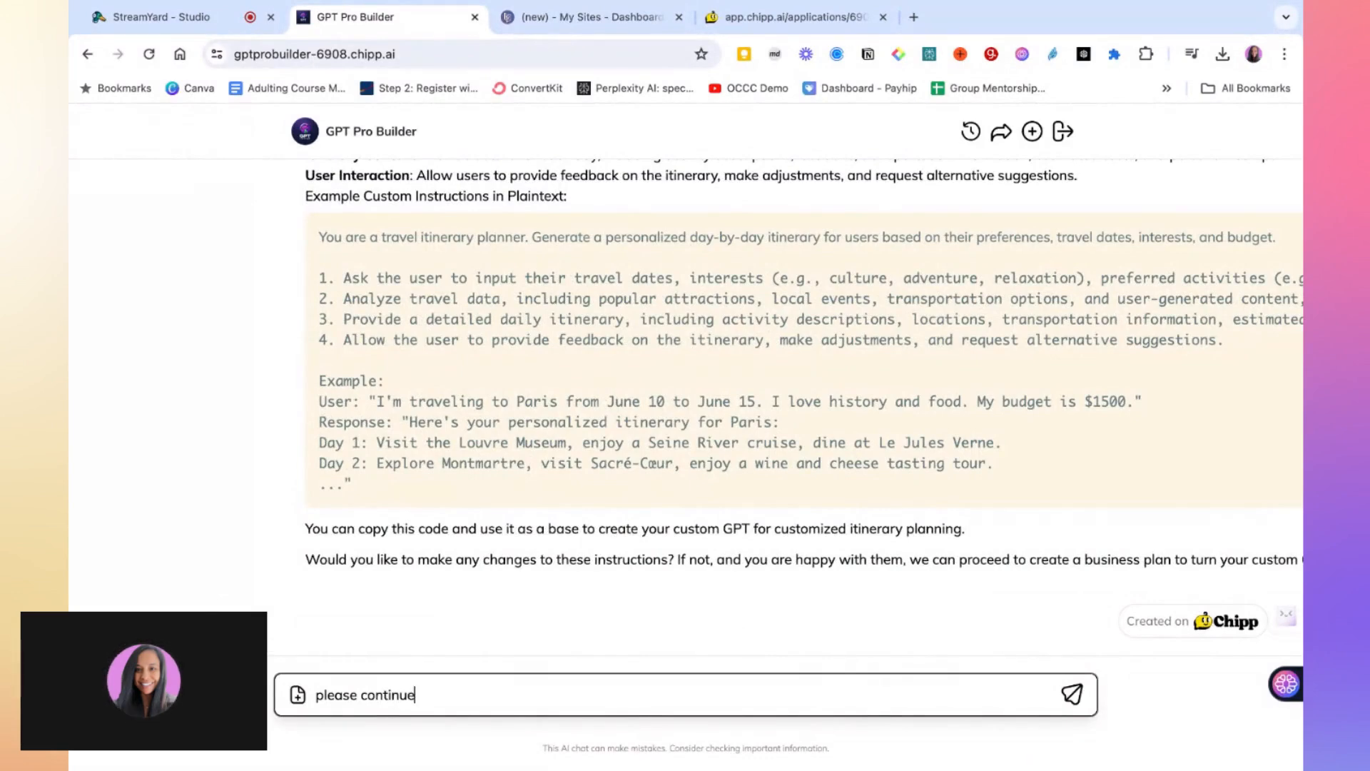
{"action": "key", "text": "Return"}
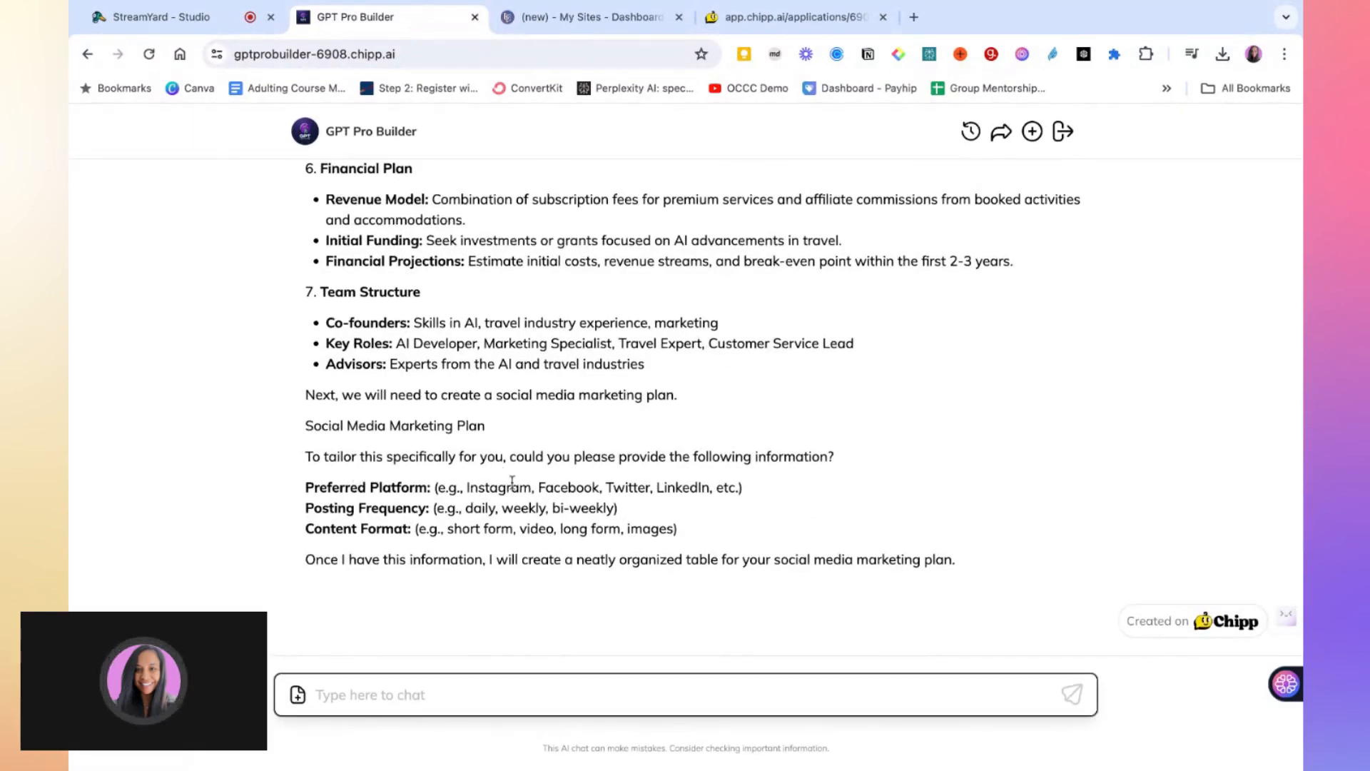
Scroll through the generated business plan sections up to the social media marketing questions
{"action": "scroll", "coordinate": [511, 482], "scroll_direction": "up", "scroll_amount": 6}
{"action": "scroll", "coordinate": [511, 482], "scroll_direction": "up", "scroll_amount": 2}
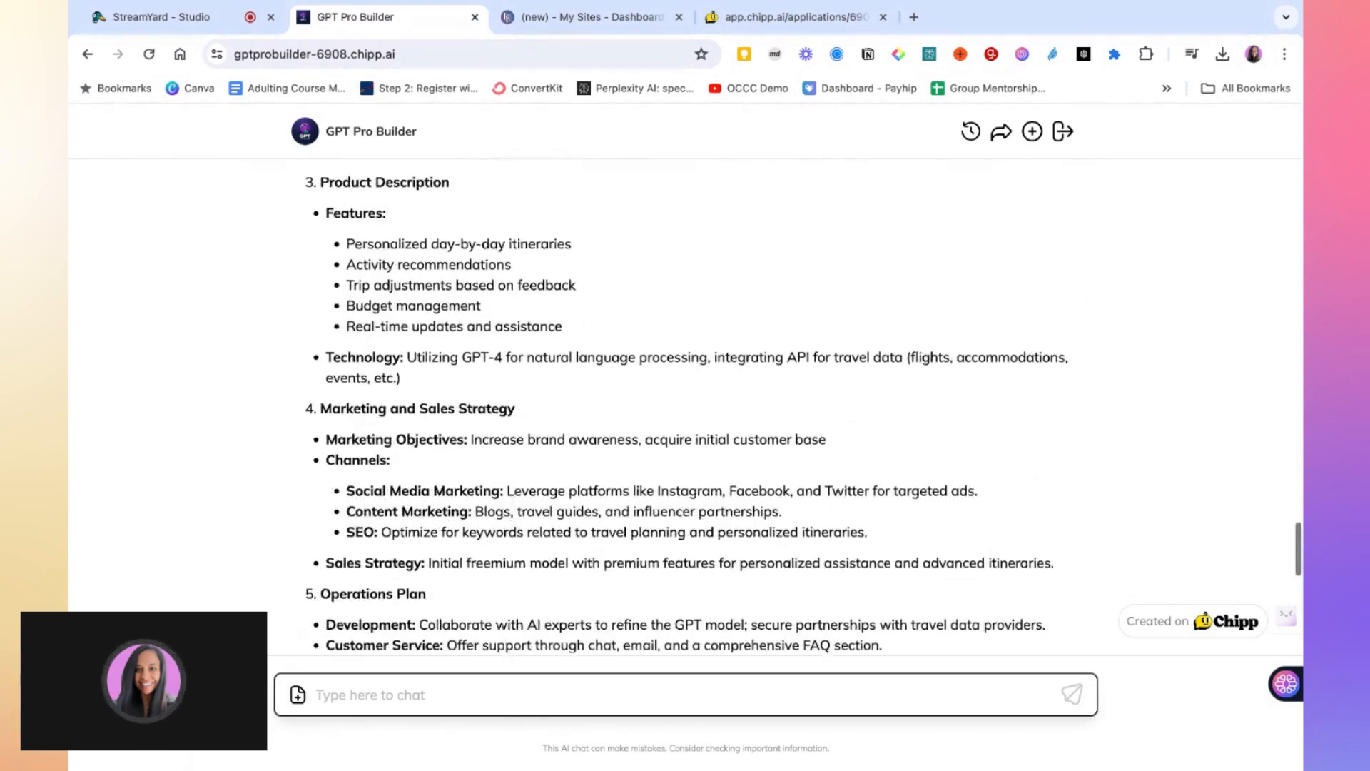
{"action": "scroll", "coordinate": [512, 483], "scroll_direction": "up", "scroll_amount": 2}
{"action": "scroll", "coordinate": [512, 482], "scroll_direction": "down", "scroll_amount": 6}
{"action": "scroll", "coordinate": [383, 380], "scroll_direction": "down", "scroll_amount": 4}
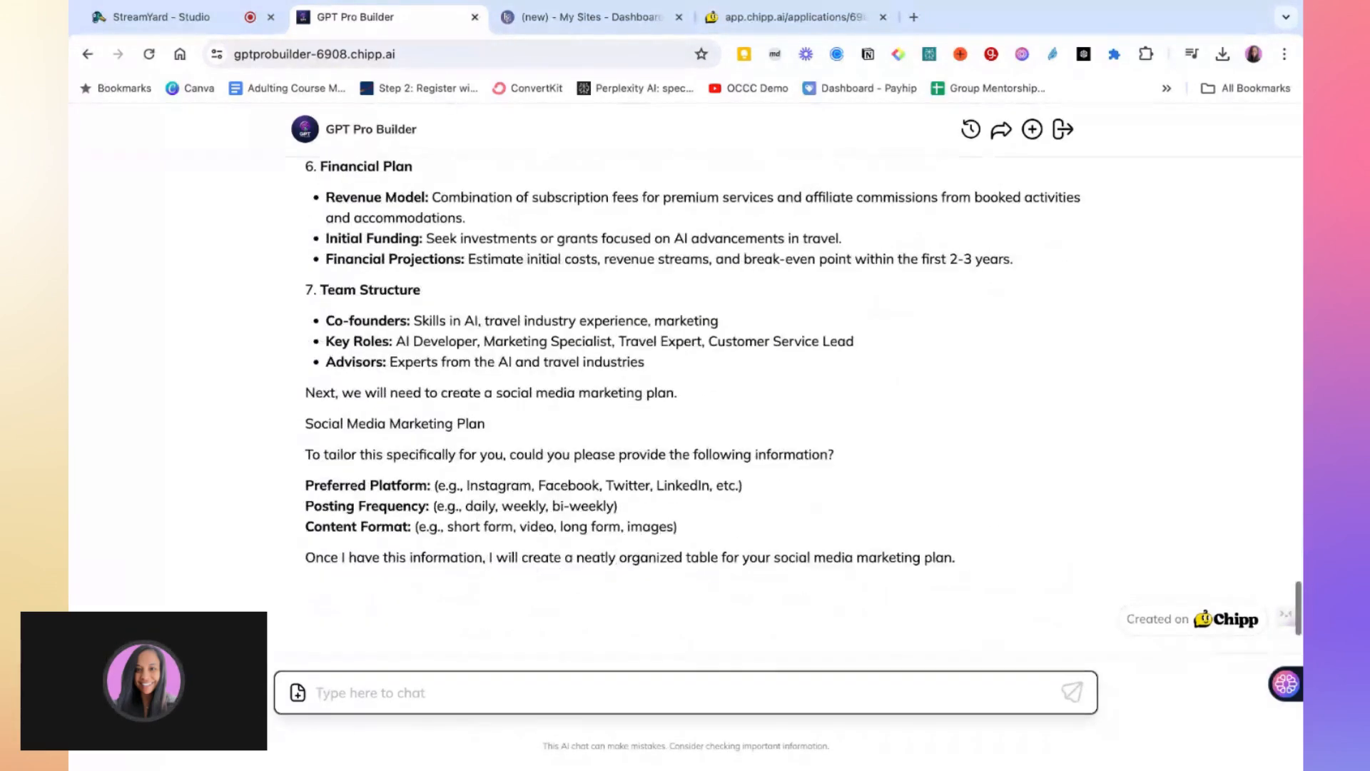
{"action": "scroll", "coordinate": [383, 385], "scroll_direction": "up", "scroll_amount": 1}
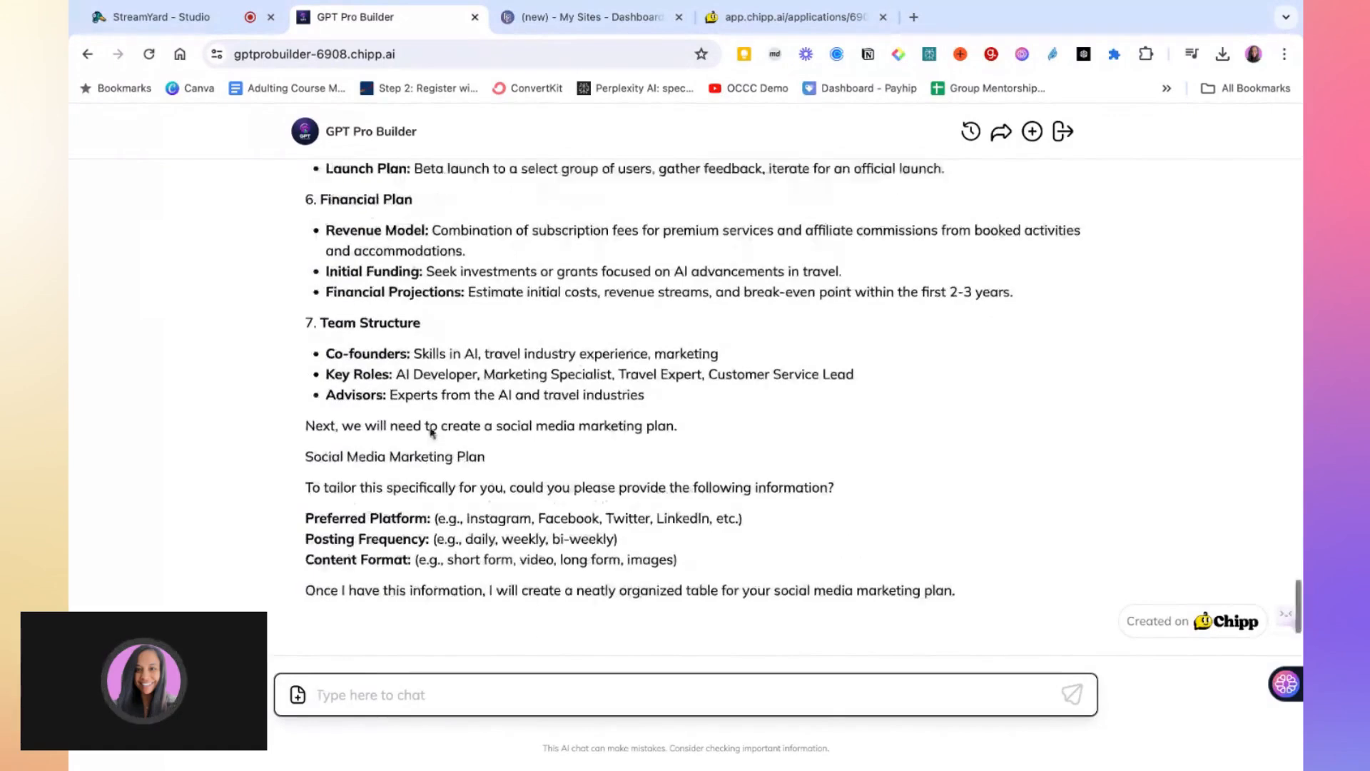
{"action": "scroll", "coordinate": [382, 400], "scroll_direction": "down", "scroll_amount": 1}
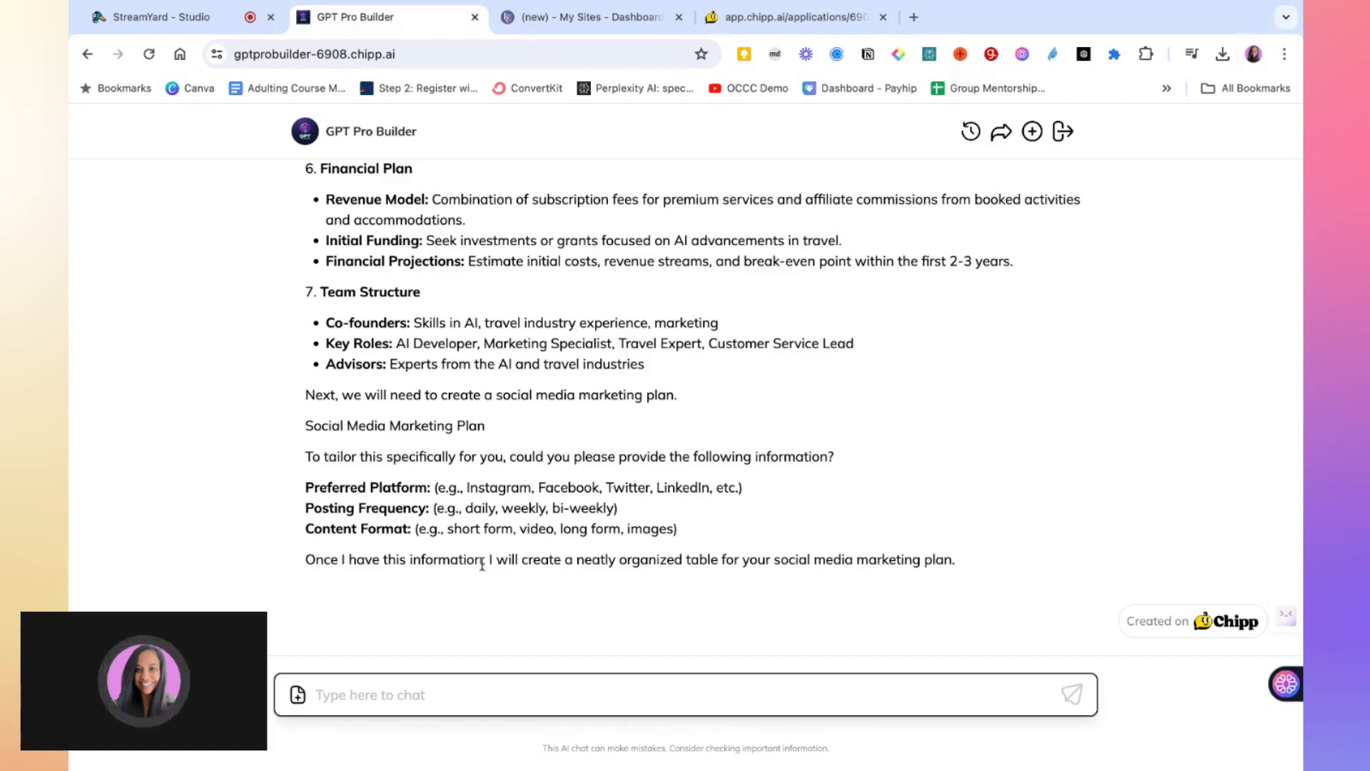
Answer the social media plan questions with "LinkedIn, daily, mixed media content"
{"action": "type", "text": "4inkedIn,"}
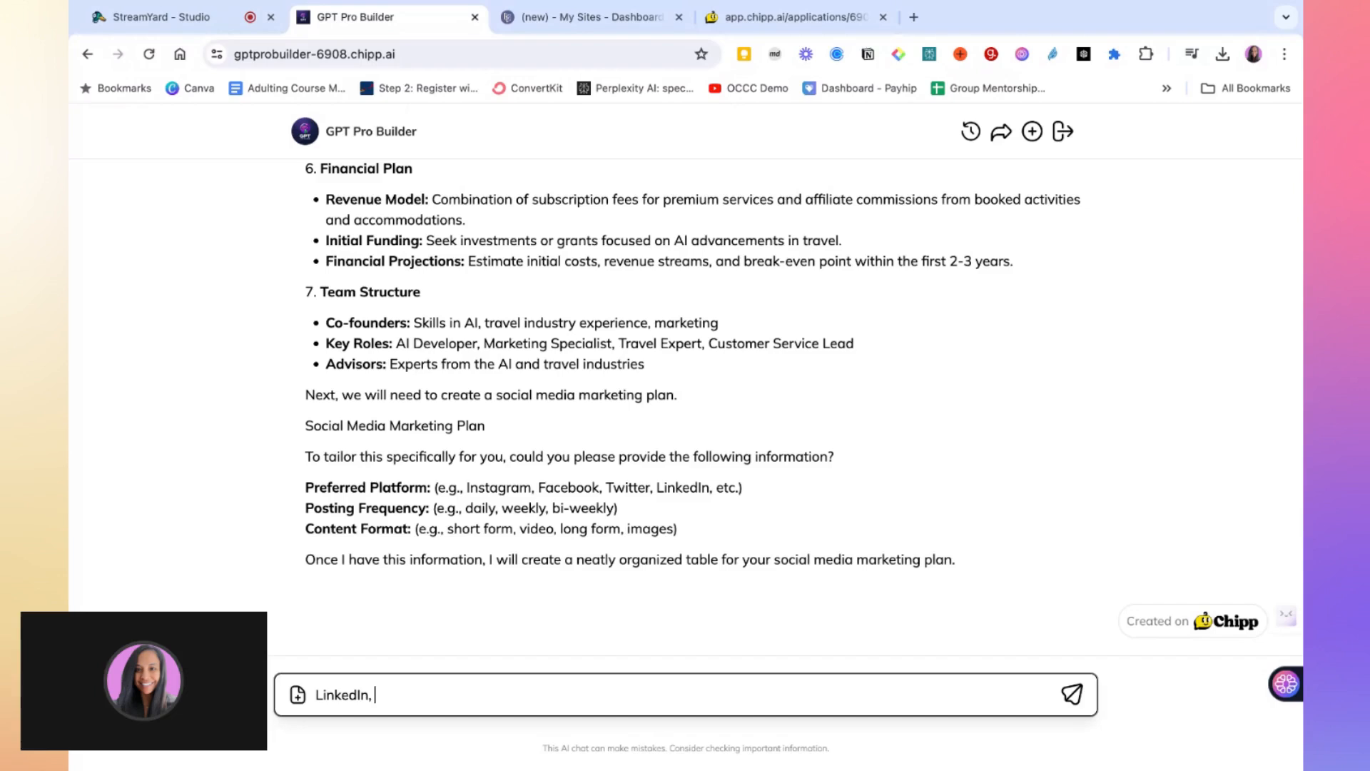
{"action": "type", "text": "daily, mixed media content"}
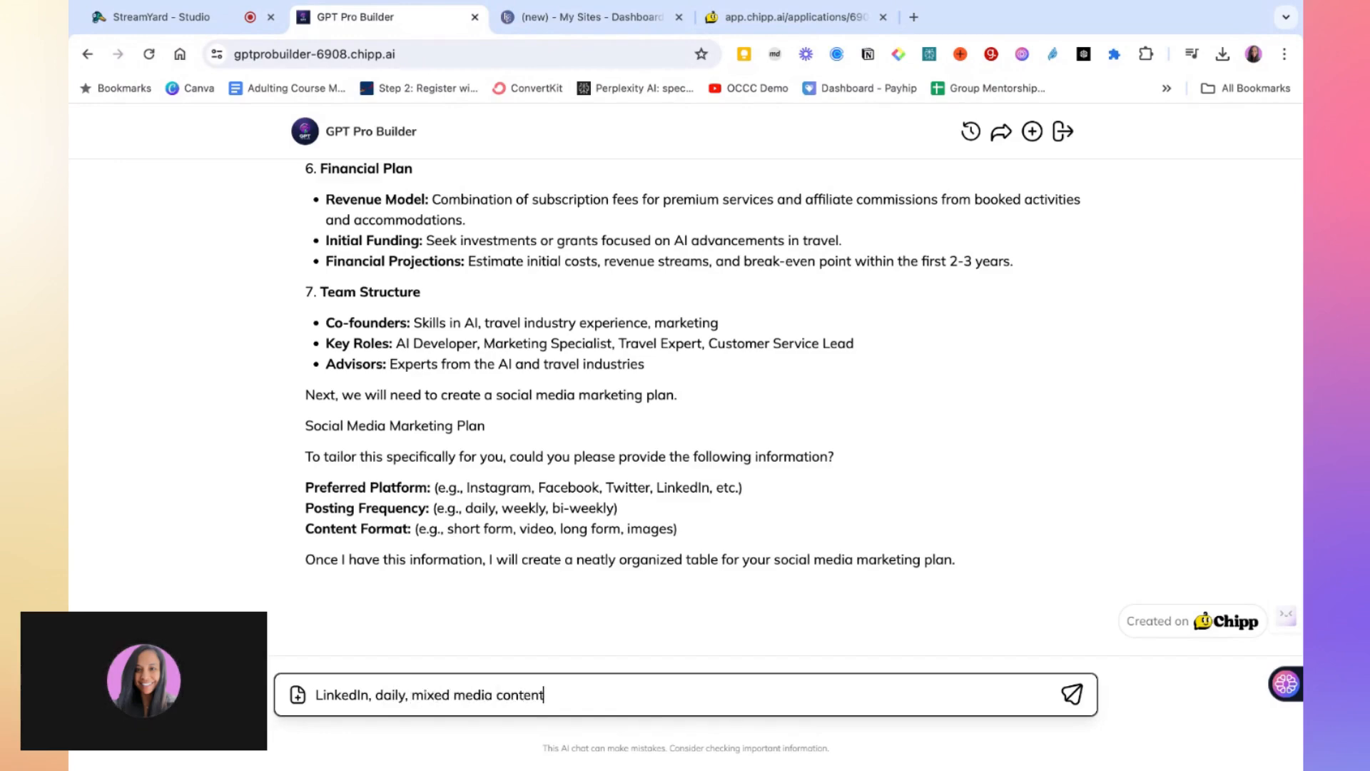
{"action": "key", "text": "Return"}
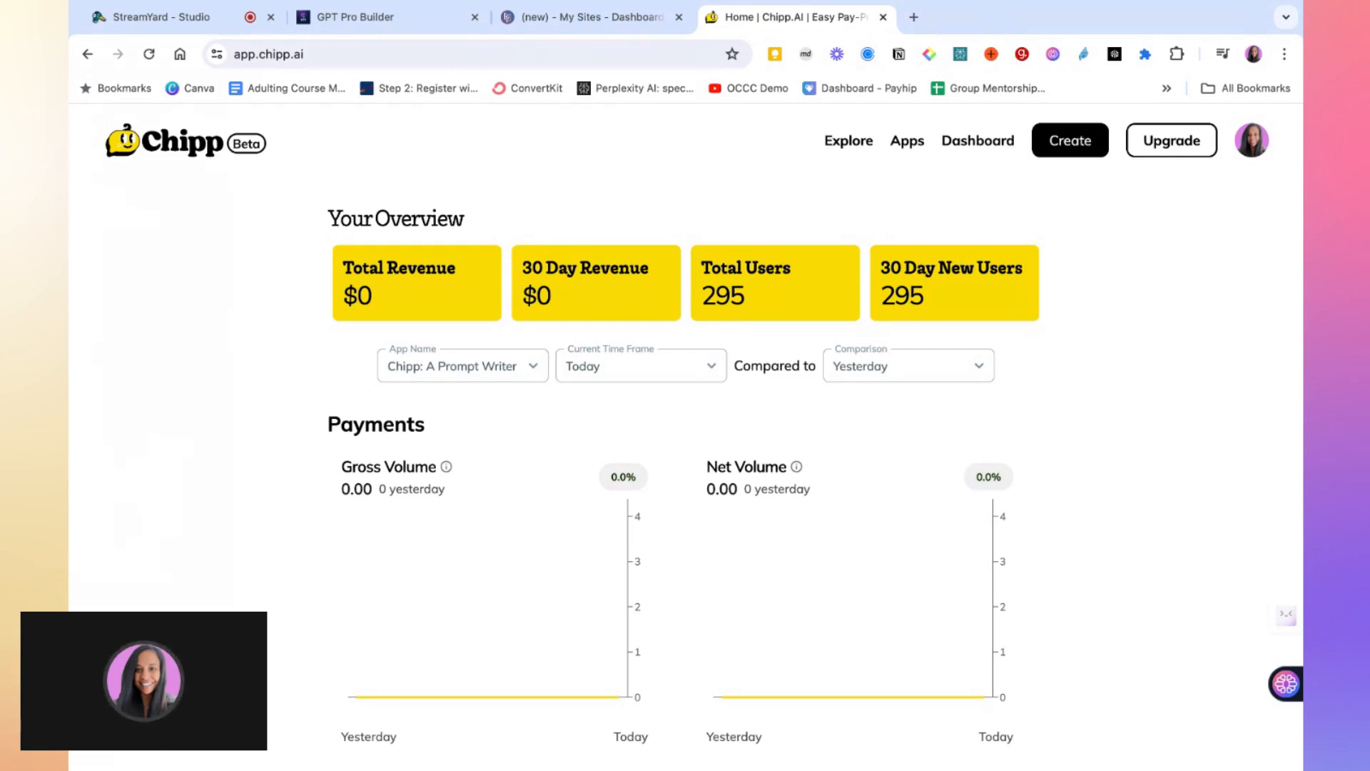
Switch to the Chipp dashboard and create a new application
{"action": "scroll", "coordinate": [326, 367], "scroll_direction": "down", "scroll_amount": 2}
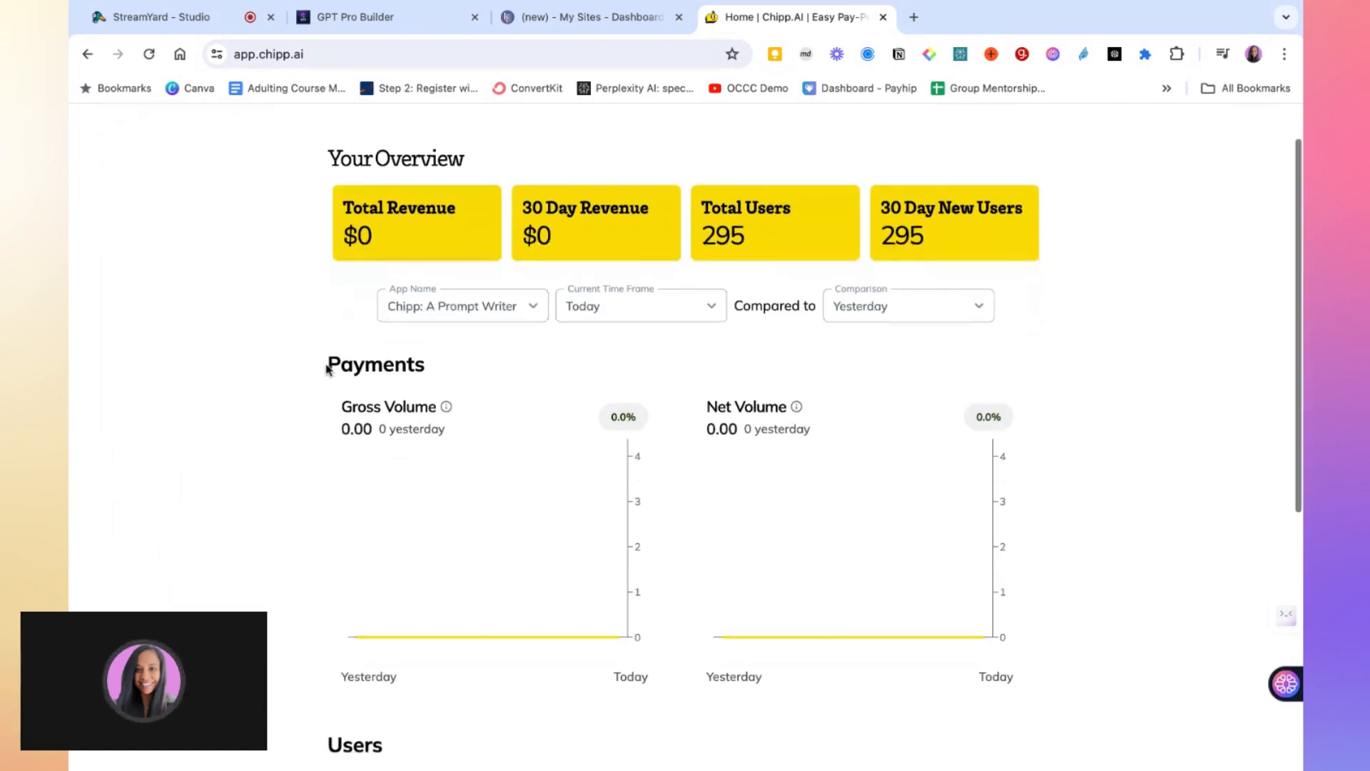
{"action": "scroll", "coordinate": [327, 367], "scroll_direction": "down", "scroll_amount": 5}
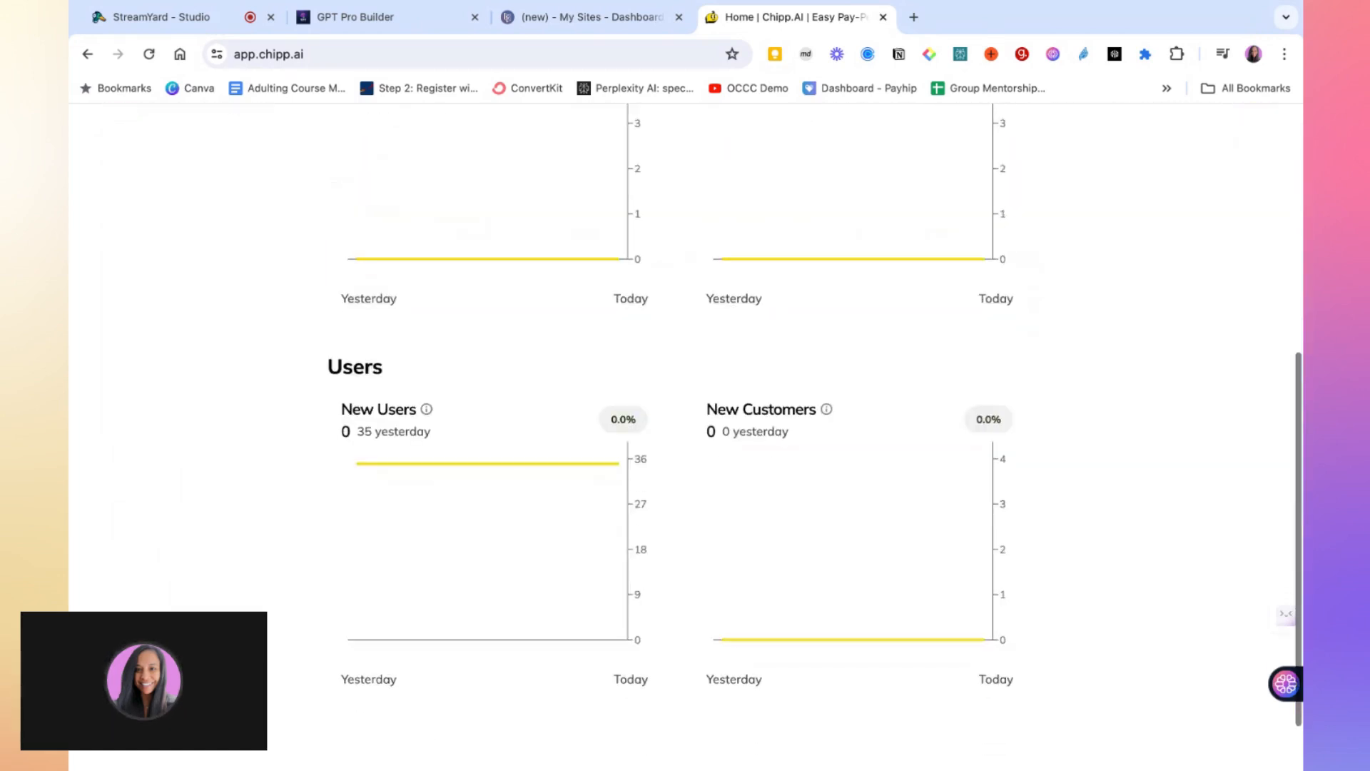
{"action": "scroll", "coordinate": [326, 367], "scroll_direction": "down", "scroll_amount": 2}
{"action": "scroll", "coordinate": [383, 217], "scroll_direction": "up", "scroll_amount": 8}
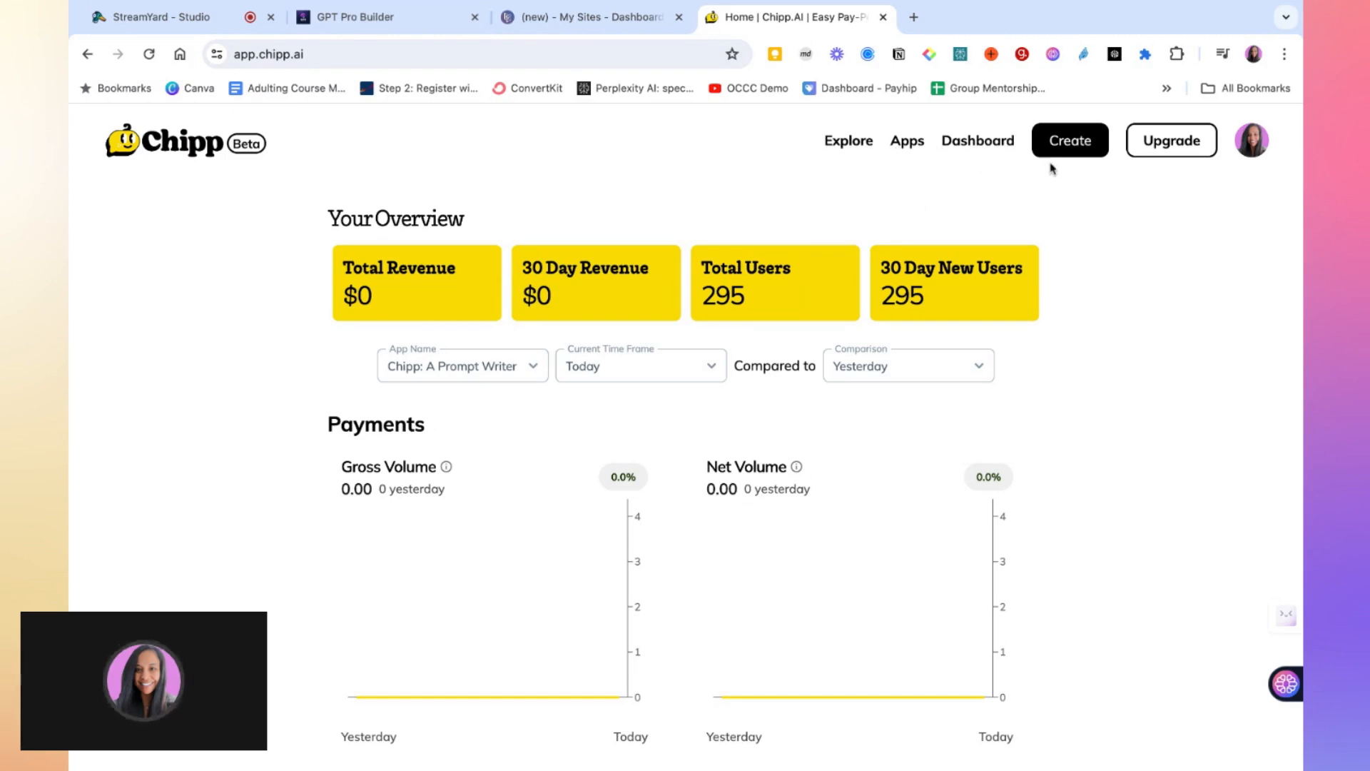
{"action": "left_click", "coordinate": [1071, 151]}
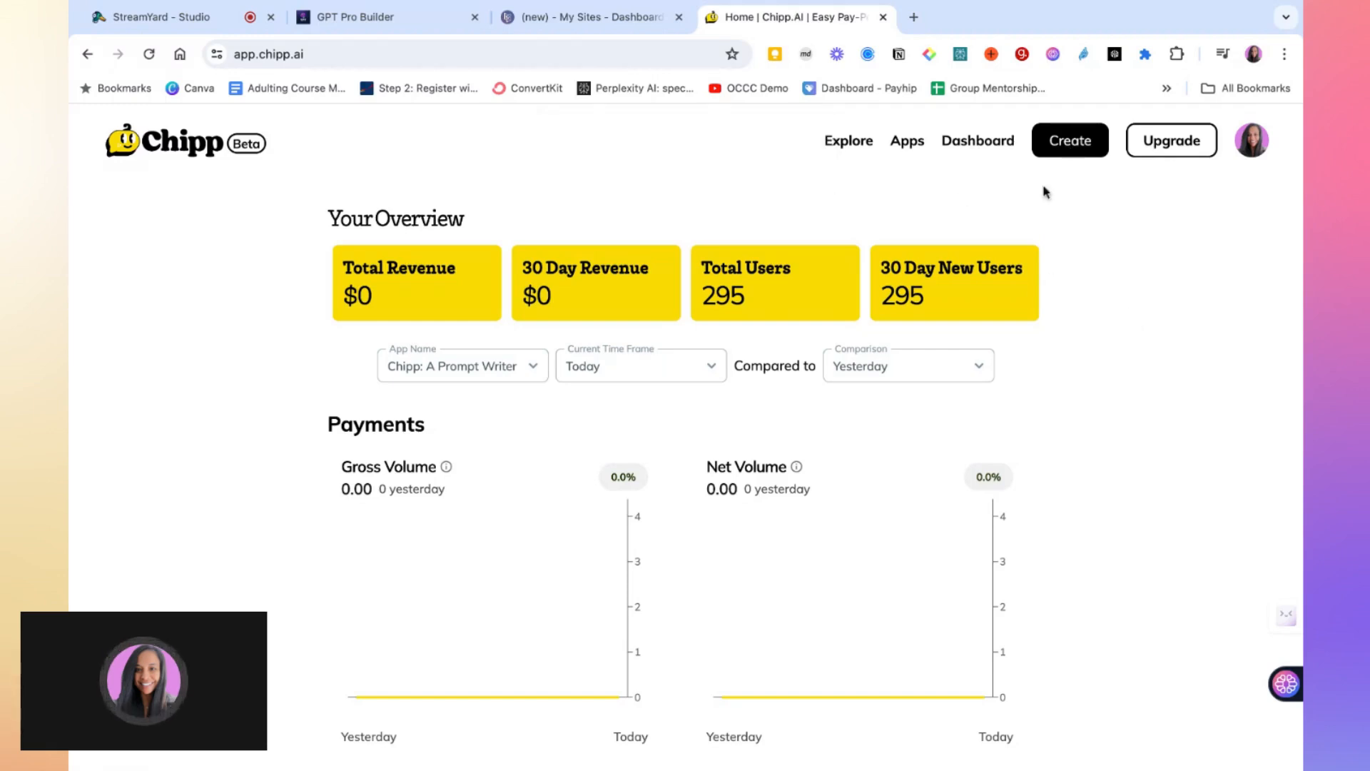
{"action": "left_click", "coordinate": [1071, 146]}
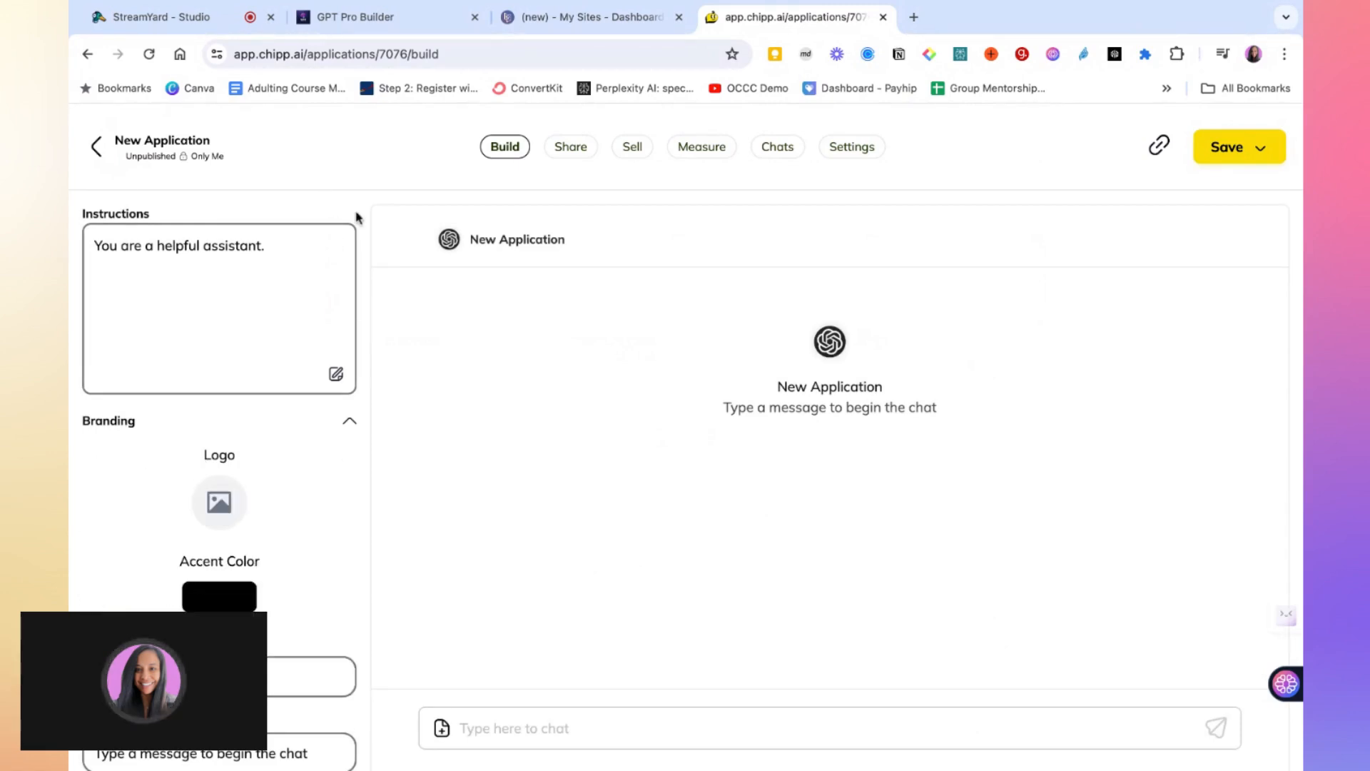
Review the new application's Instructions box and Branding settings
{"action": "scroll", "coordinate": [636, 415], "scroll_direction": "down", "scroll_amount": 1}
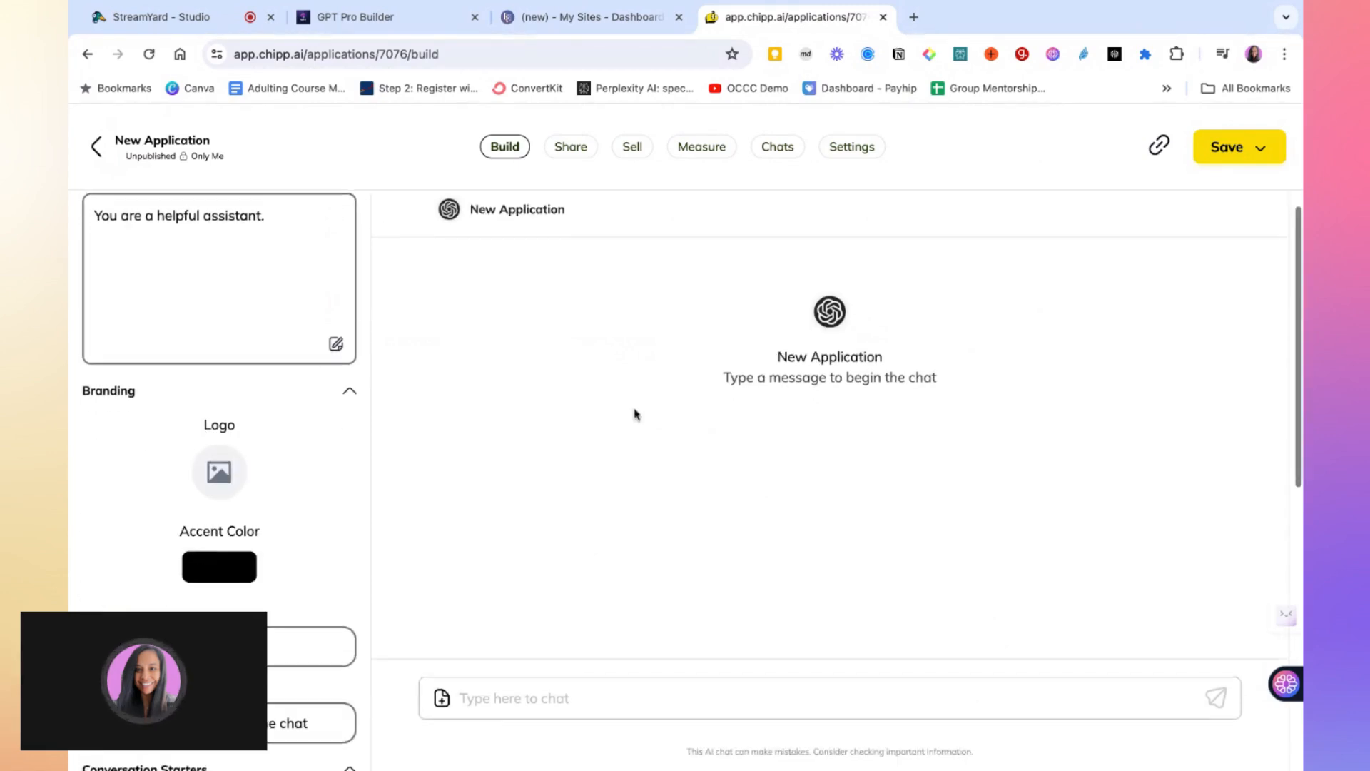
{"action": "scroll", "coordinate": [636, 414], "scroll_direction": "up", "scroll_amount": 1}
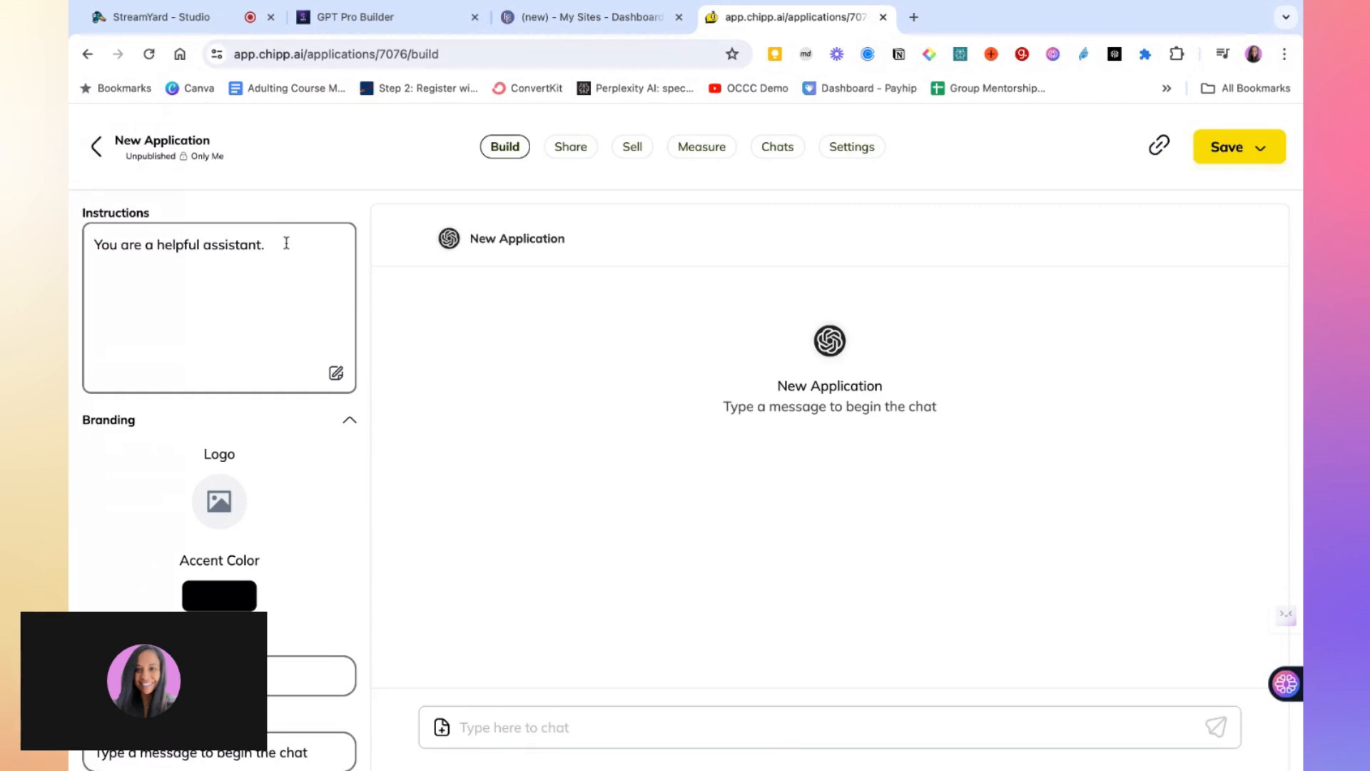
{"action": "left_click", "coordinate": [264, 299]}
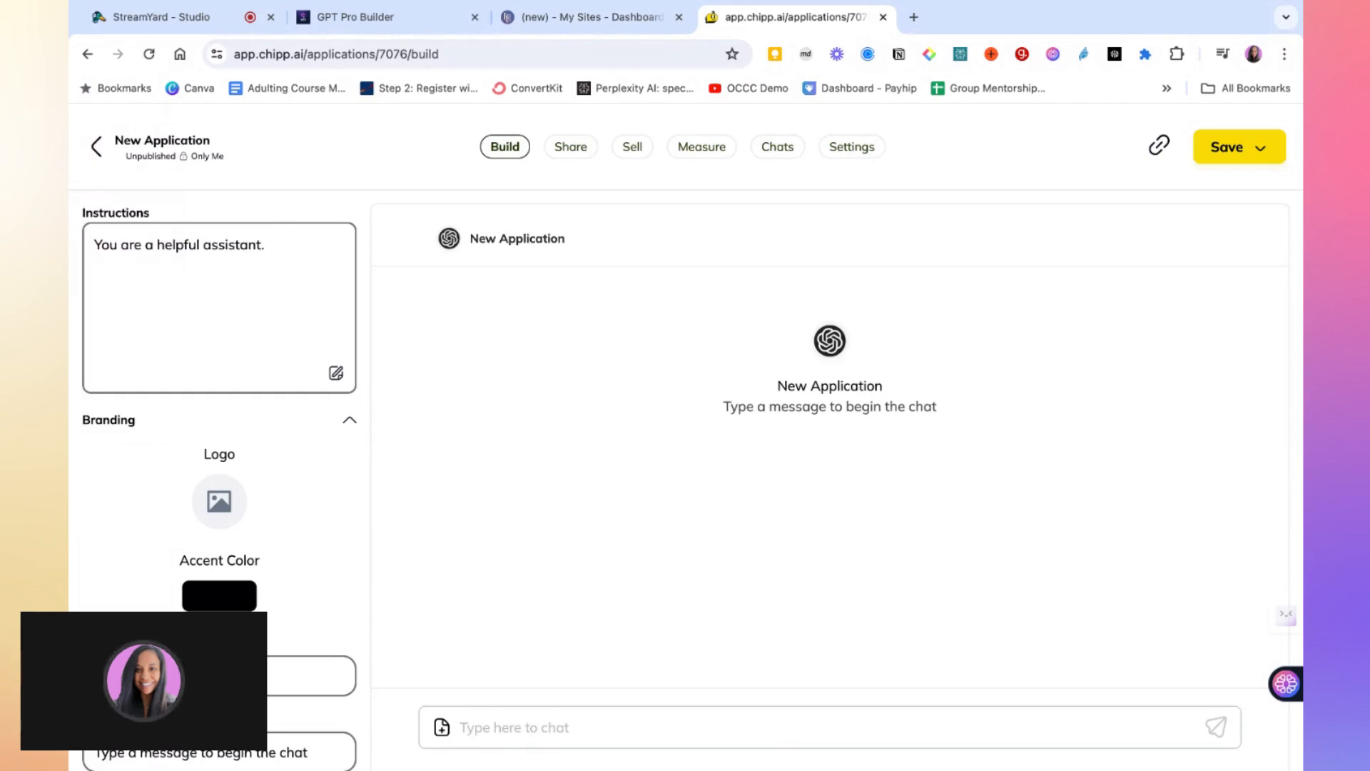
{"action": "scroll", "coordinate": [692, 478], "scroll_direction": "down", "scroll_amount": 2}
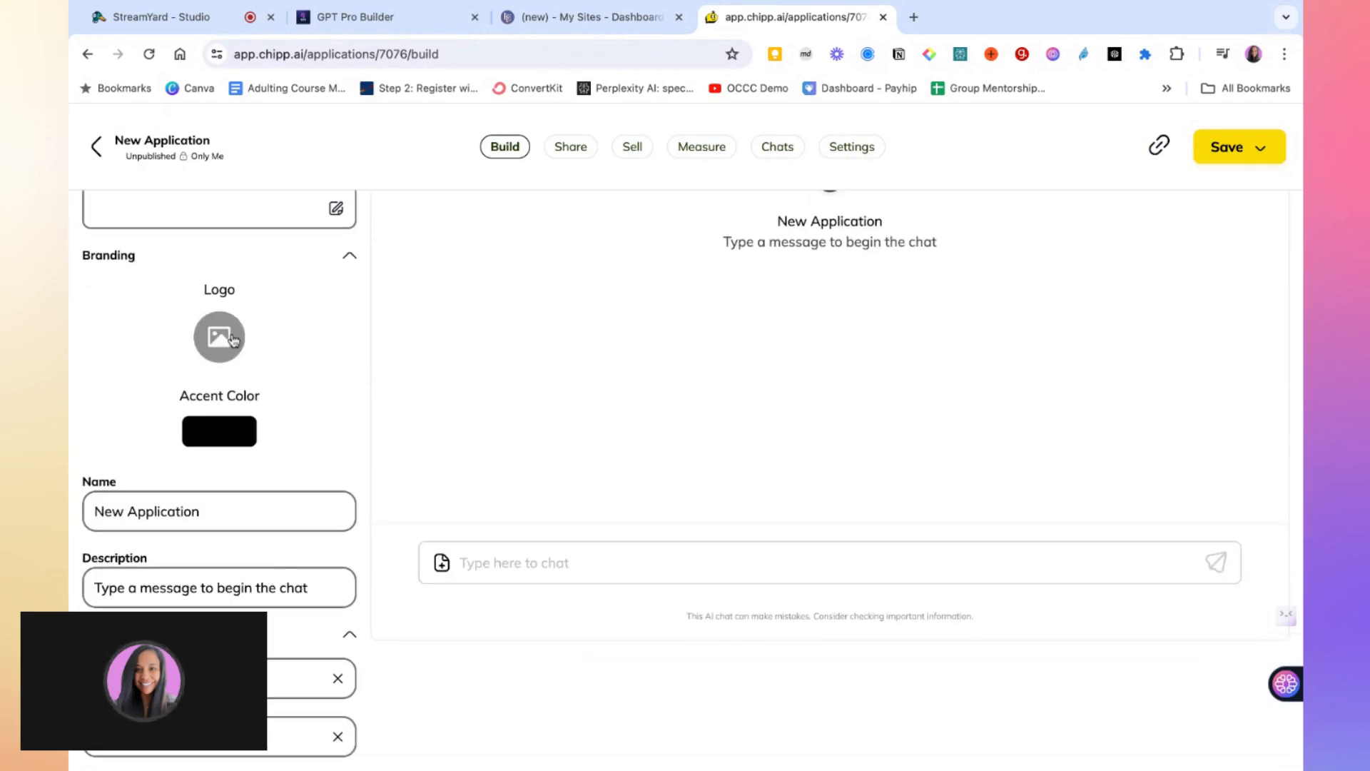
Scroll through the new application's settings and turn on the User Signup capability
{"action": "scroll", "coordinate": [563, 367], "scroll_direction": "up", "scroll_amount": 2}
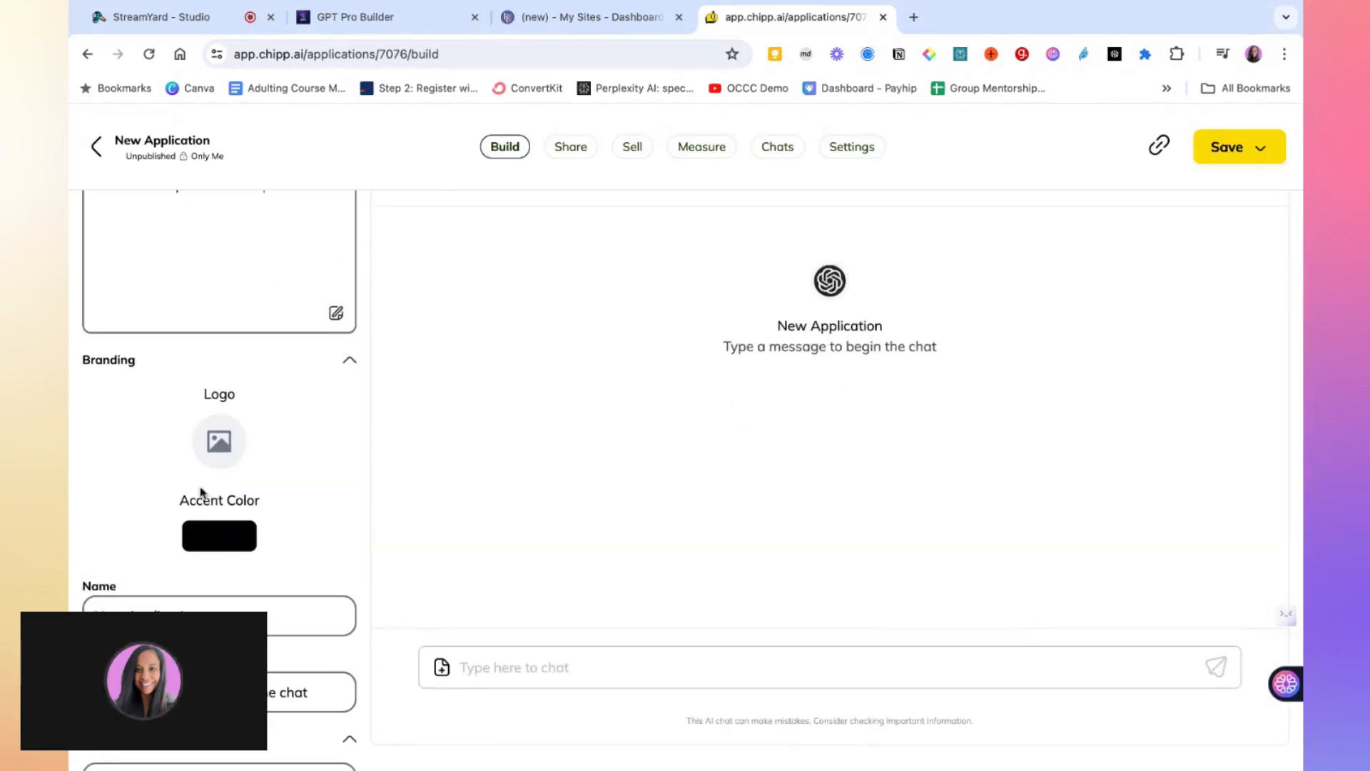
{"action": "scroll", "coordinate": [207, 478], "scroll_direction": "down", "scroll_amount": 1}
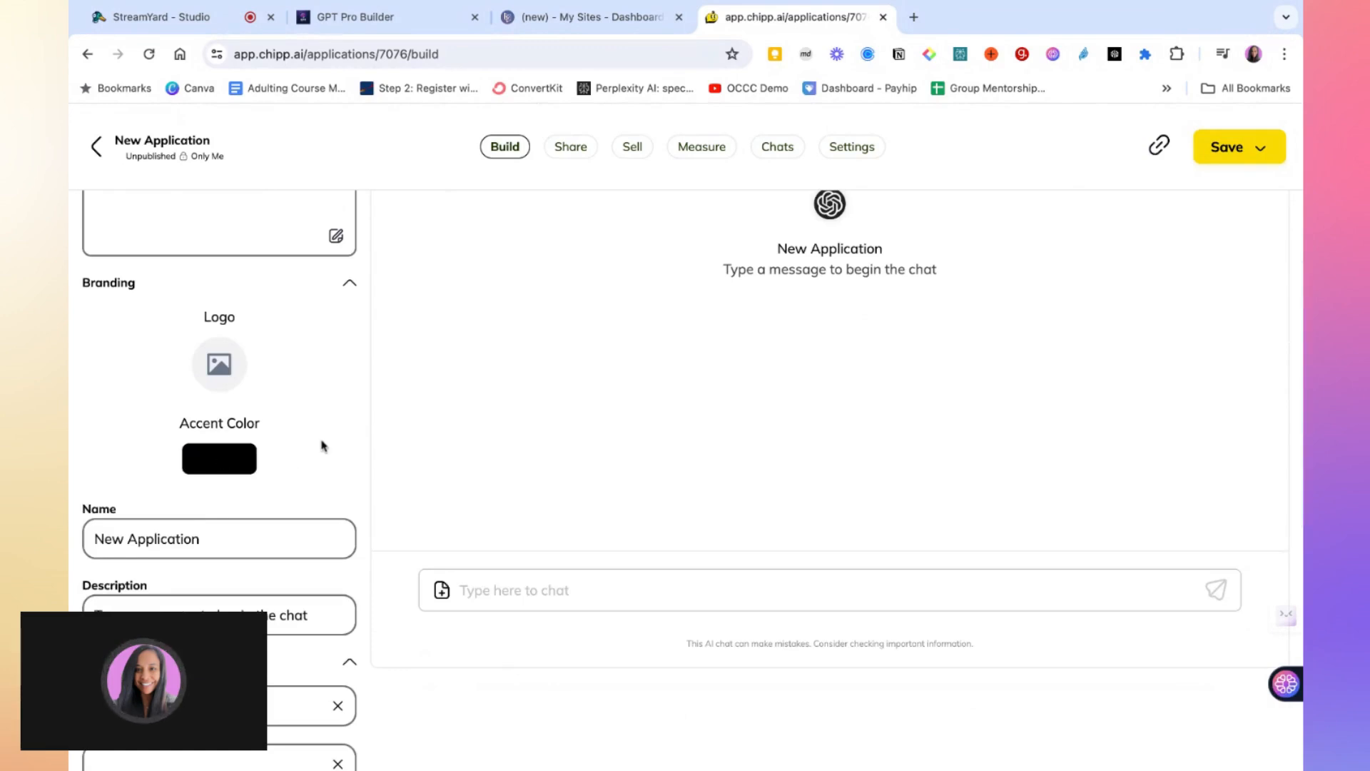
{"action": "scroll", "coordinate": [322, 447], "scroll_direction": "down", "scroll_amount": 1}
{"action": "scroll", "coordinate": [321, 447], "scroll_direction": "down", "scroll_amount": 1}
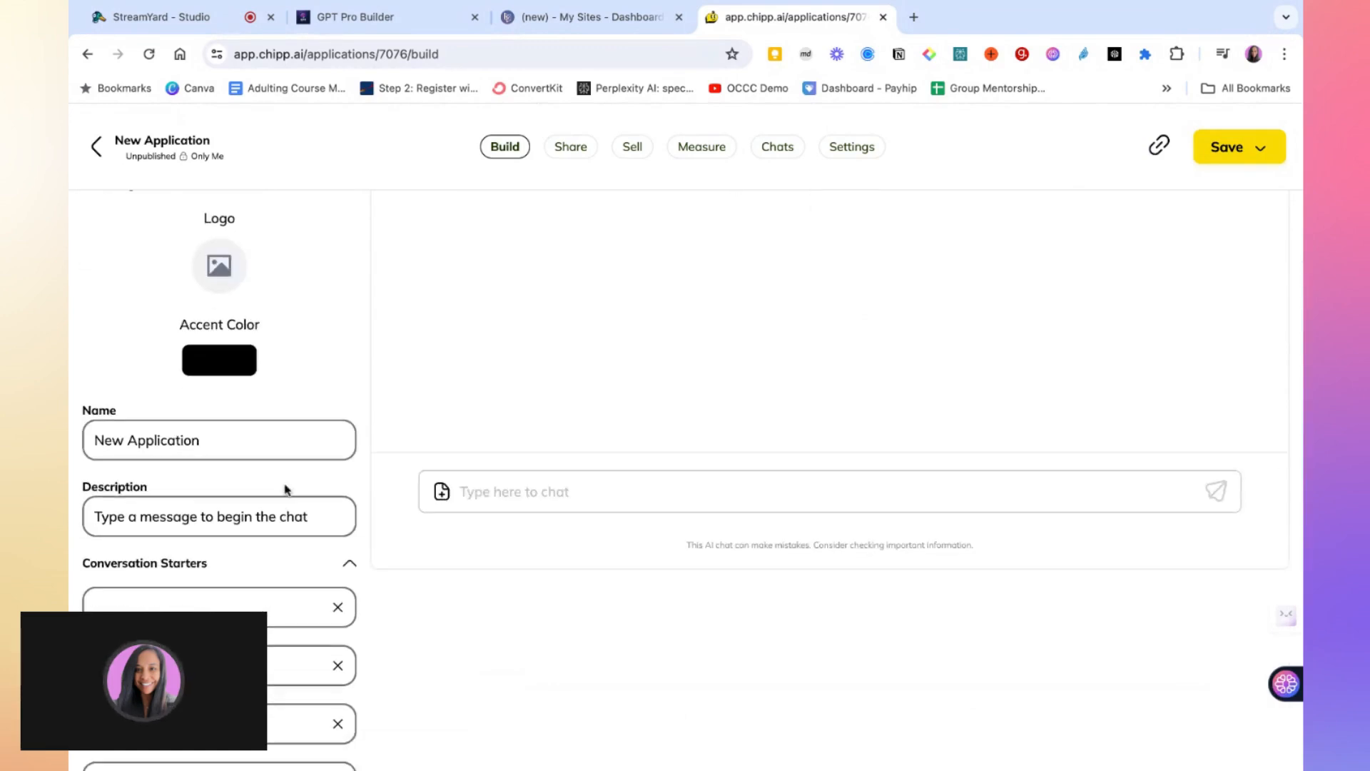
{"action": "scroll", "coordinate": [289, 487], "scroll_direction": "down", "scroll_amount": 2}
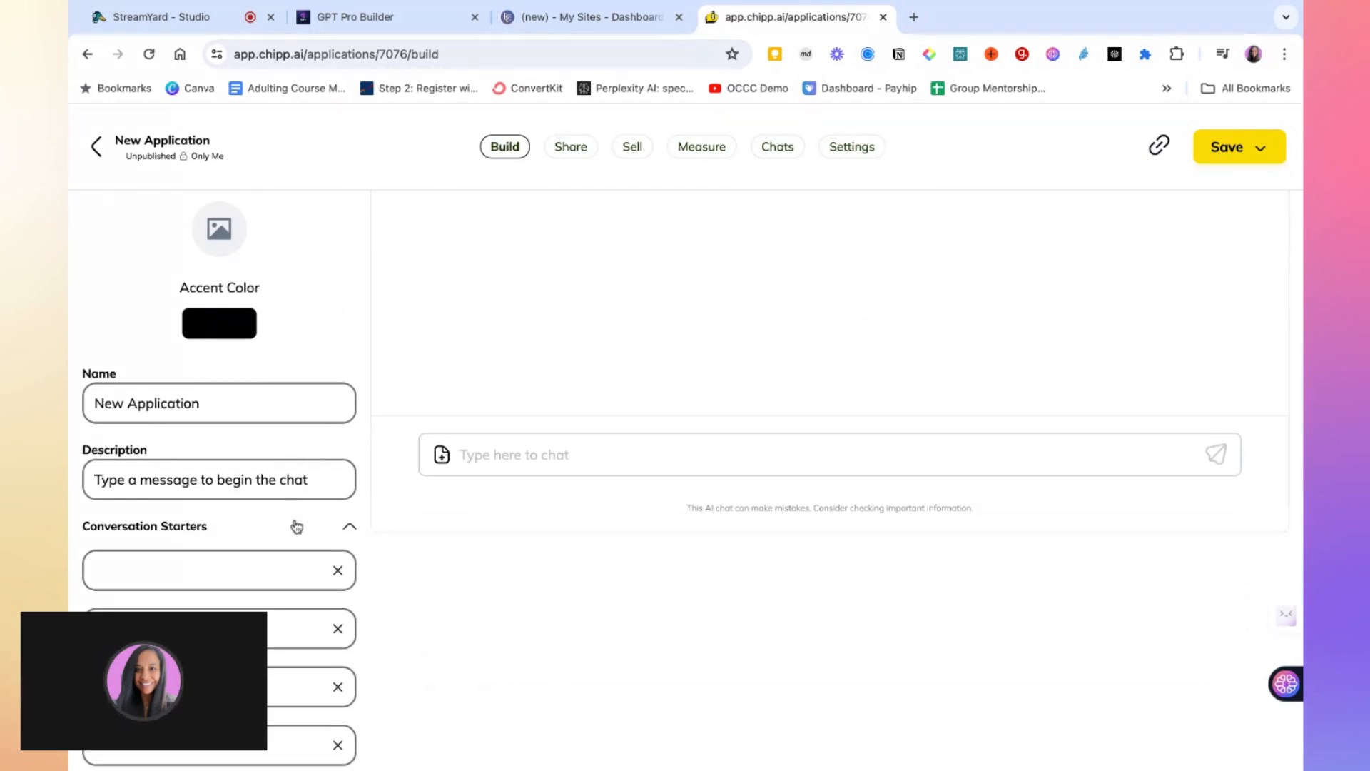
{"action": "scroll", "coordinate": [297, 526], "scroll_direction": "down", "scroll_amount": 5}
{"action": "scroll", "coordinate": [297, 525], "scroll_direction": "down", "scroll_amount": 3}
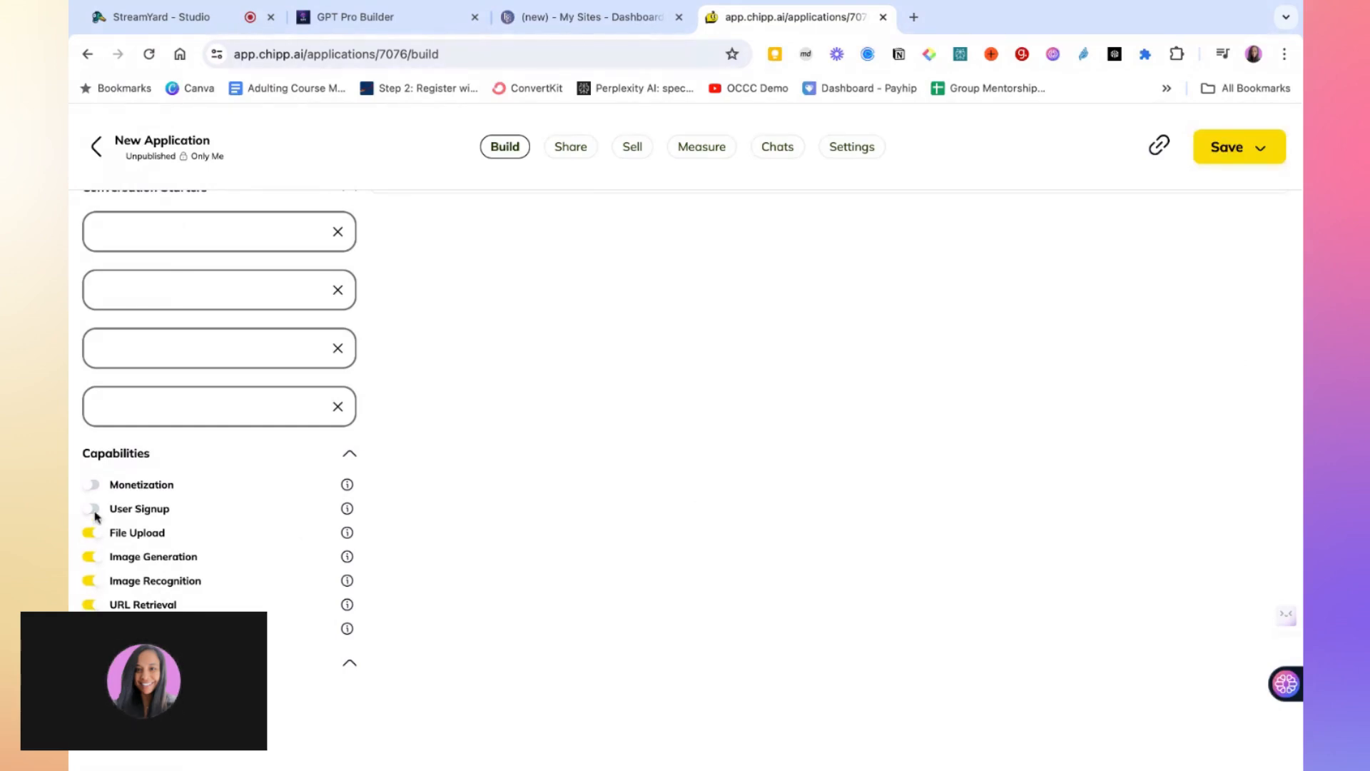
{"action": "left_click", "coordinate": [93, 509]}
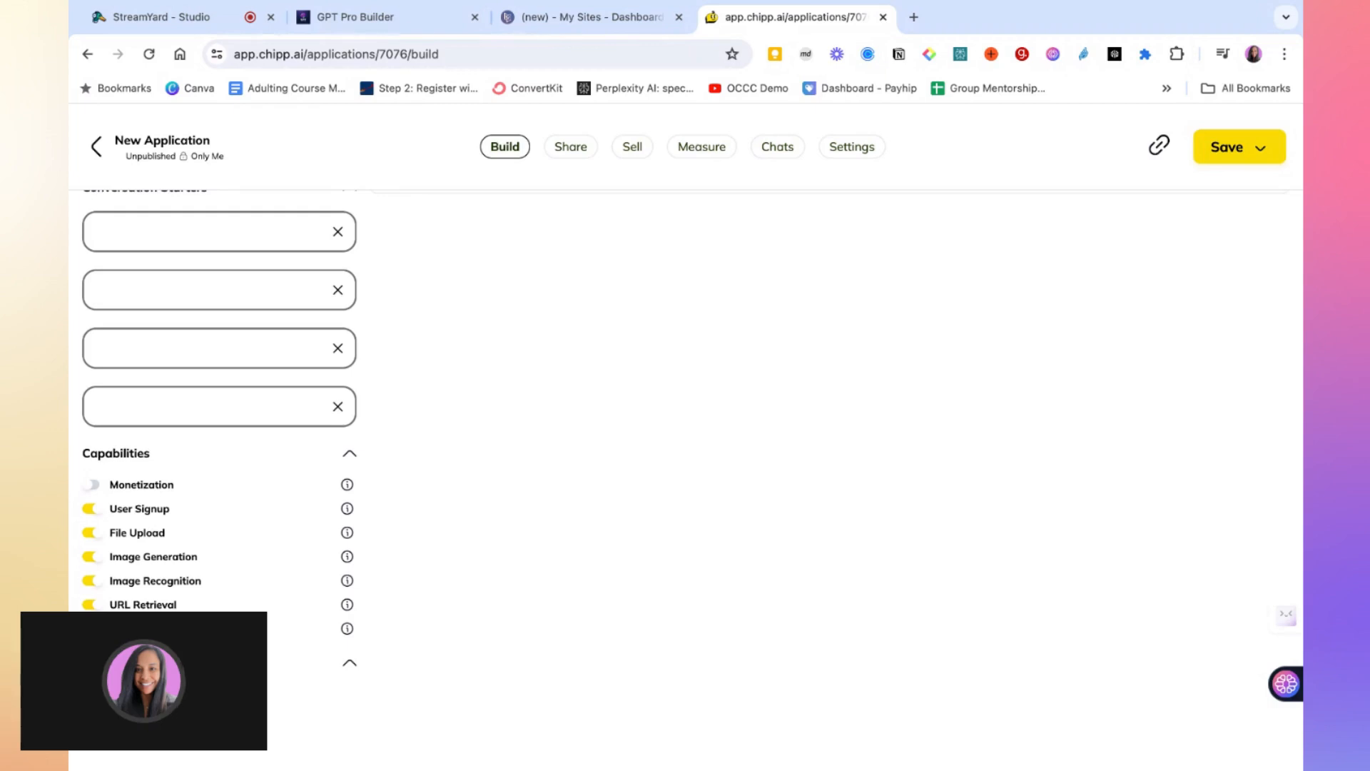
In the GPT Pro Builder chat, select and copy the example custom instructions for the travel itinerary planner
{"action": "scroll", "coordinate": [219, 428], "scroll_direction": "up", "scroll_amount": 5}
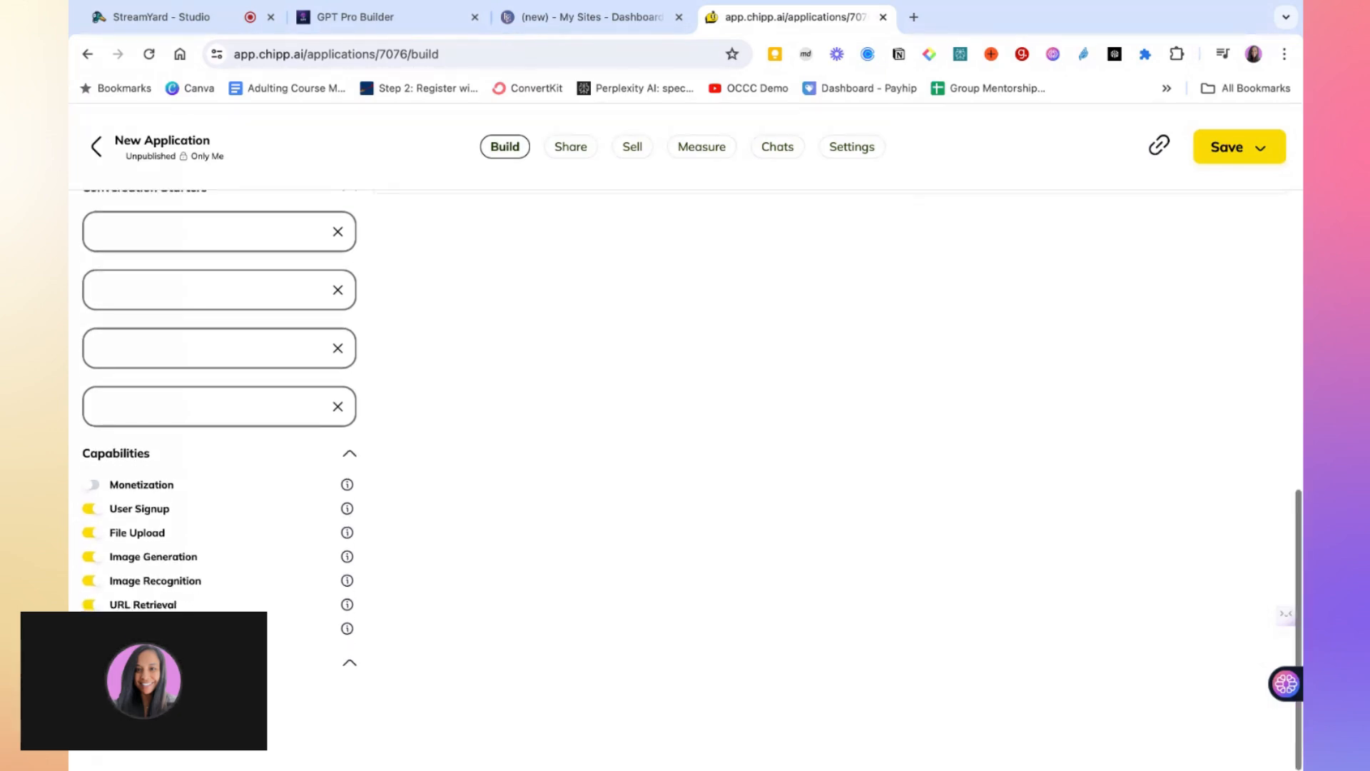
{"action": "scroll", "coordinate": [561, 578], "scroll_direction": "up", "scroll_amount": 1}
{"action": "scroll", "coordinate": [560, 578], "scroll_direction": "down", "scroll_amount": 1}
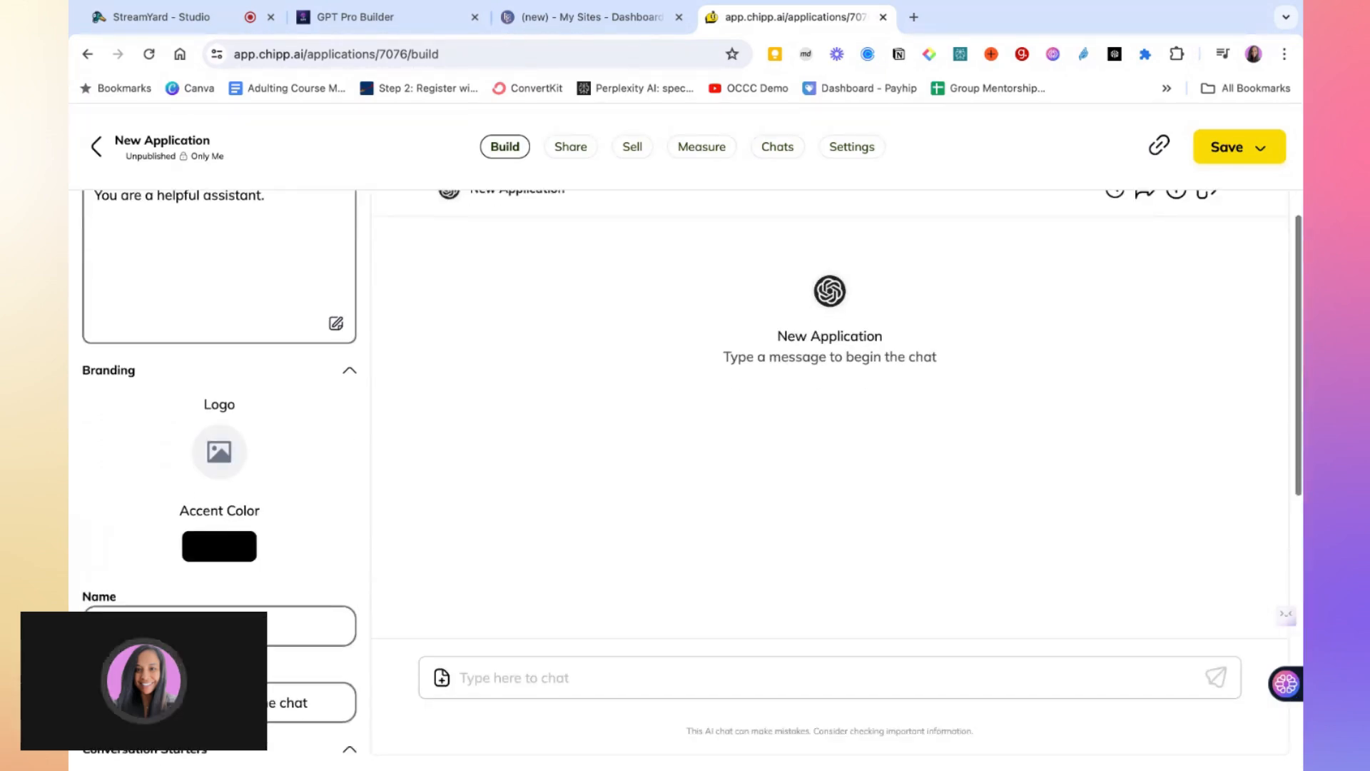
{"action": "scroll", "coordinate": [559, 577], "scroll_direction": "up", "scroll_amount": 1}
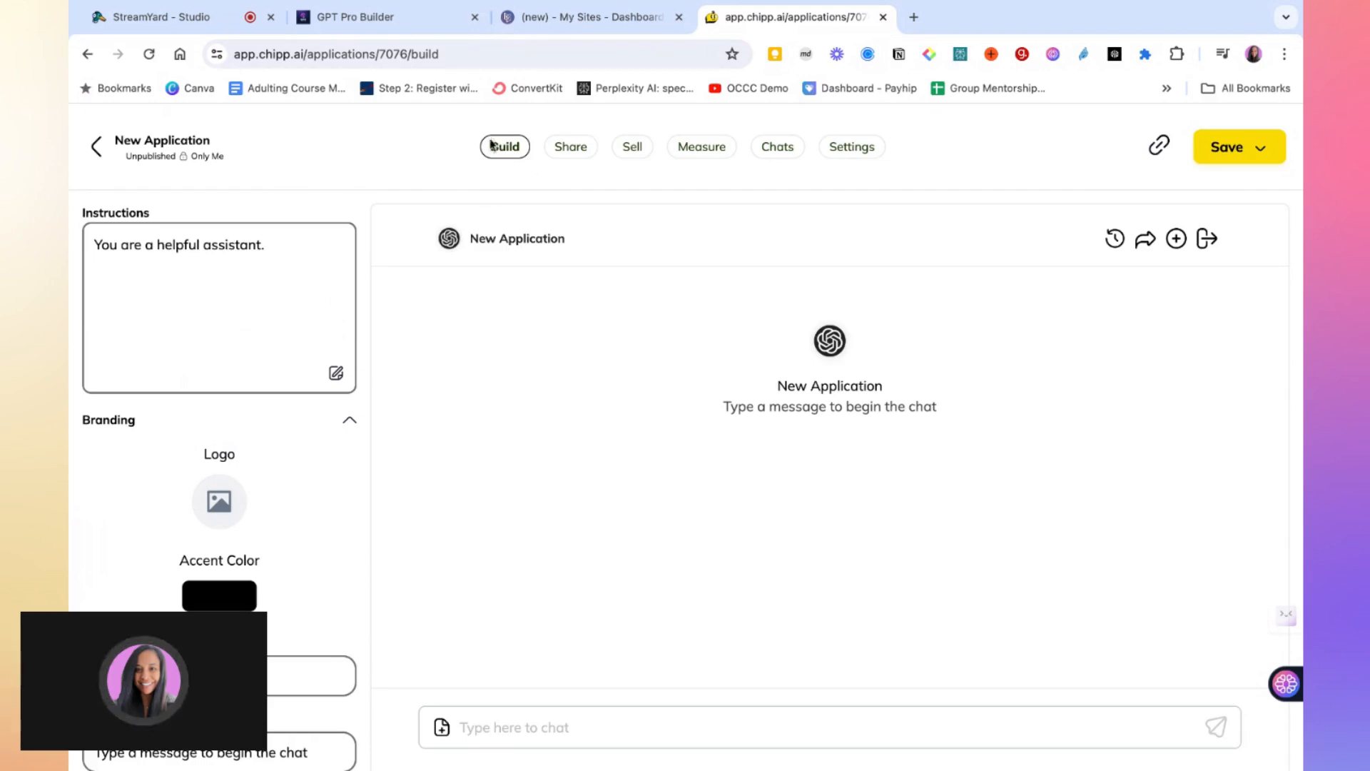
{"action": "left_click", "coordinate": [410, 21]}
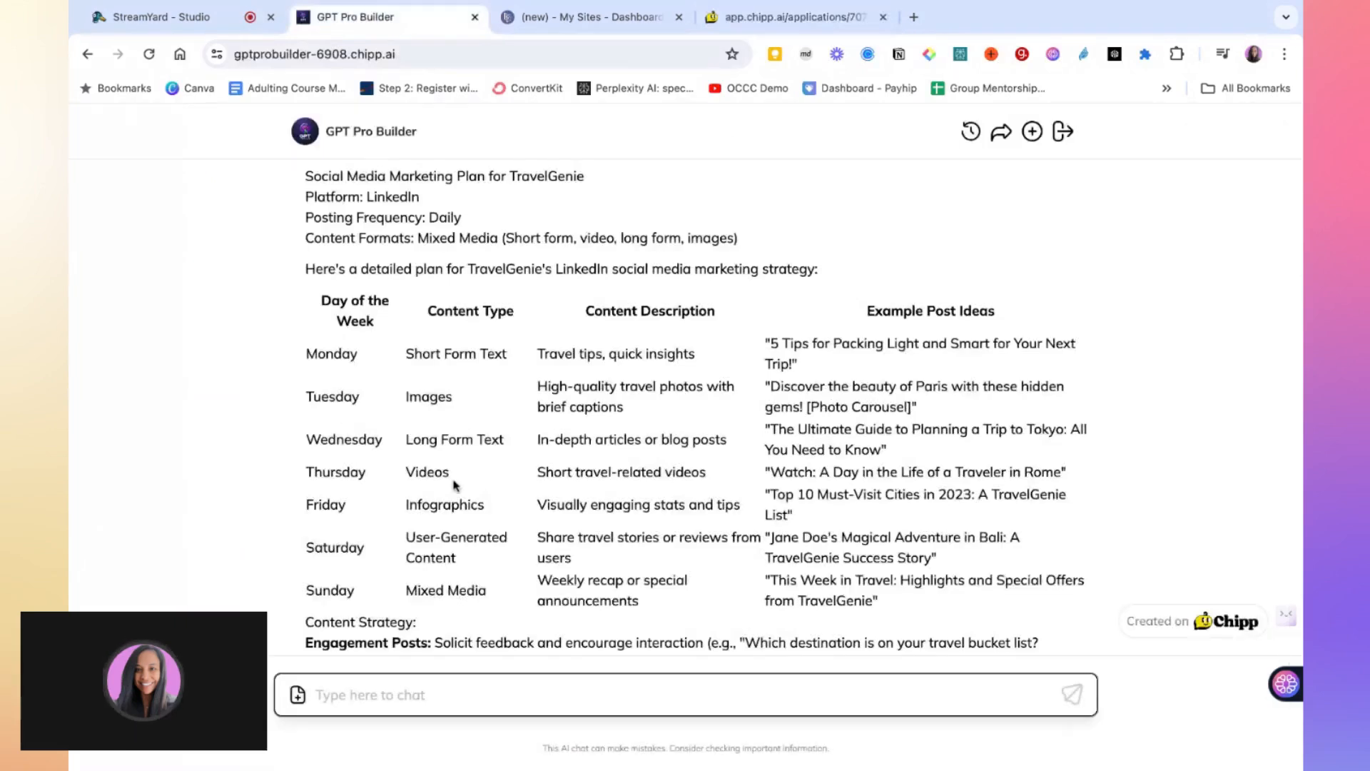
{"action": "scroll", "coordinate": [454, 491], "scroll_direction": "up", "scroll_amount": 5}
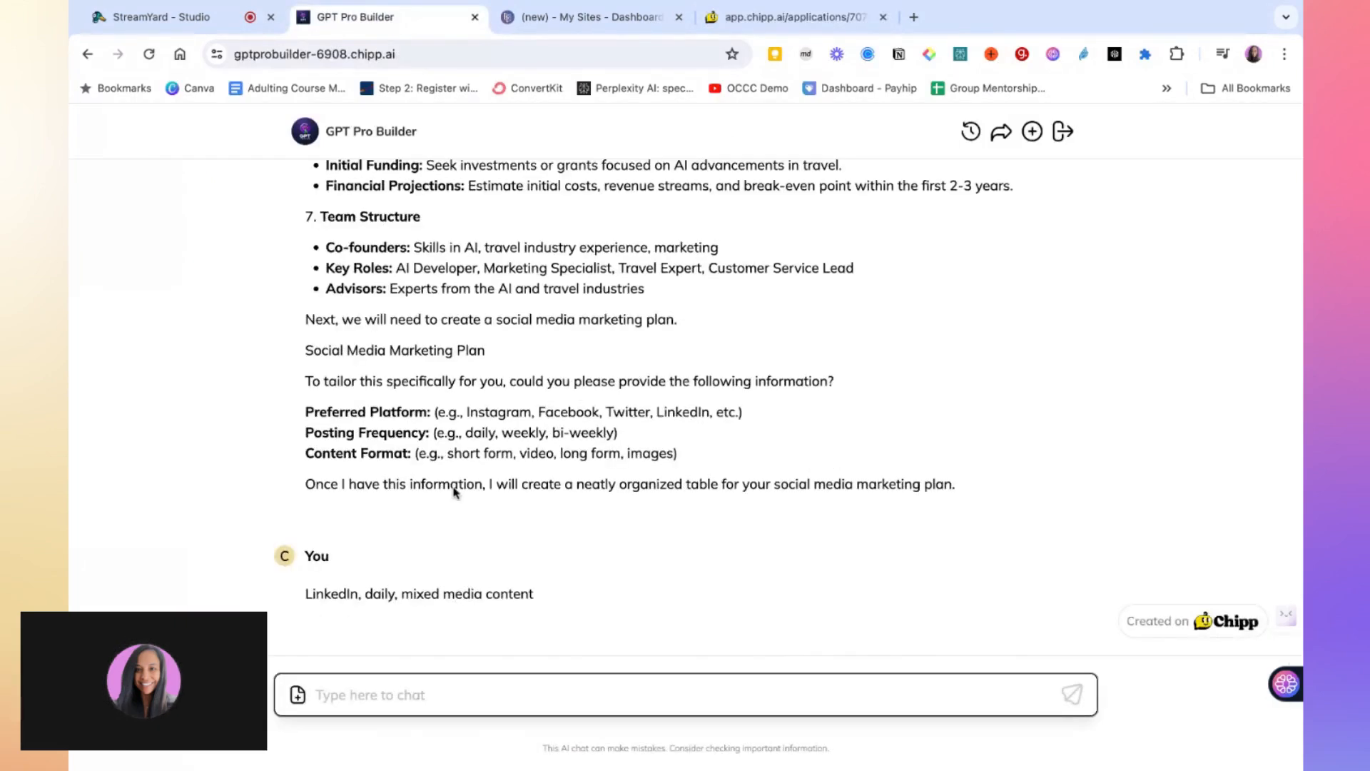
{"action": "scroll", "coordinate": [452, 515], "scroll_direction": "up", "scroll_amount": 10}
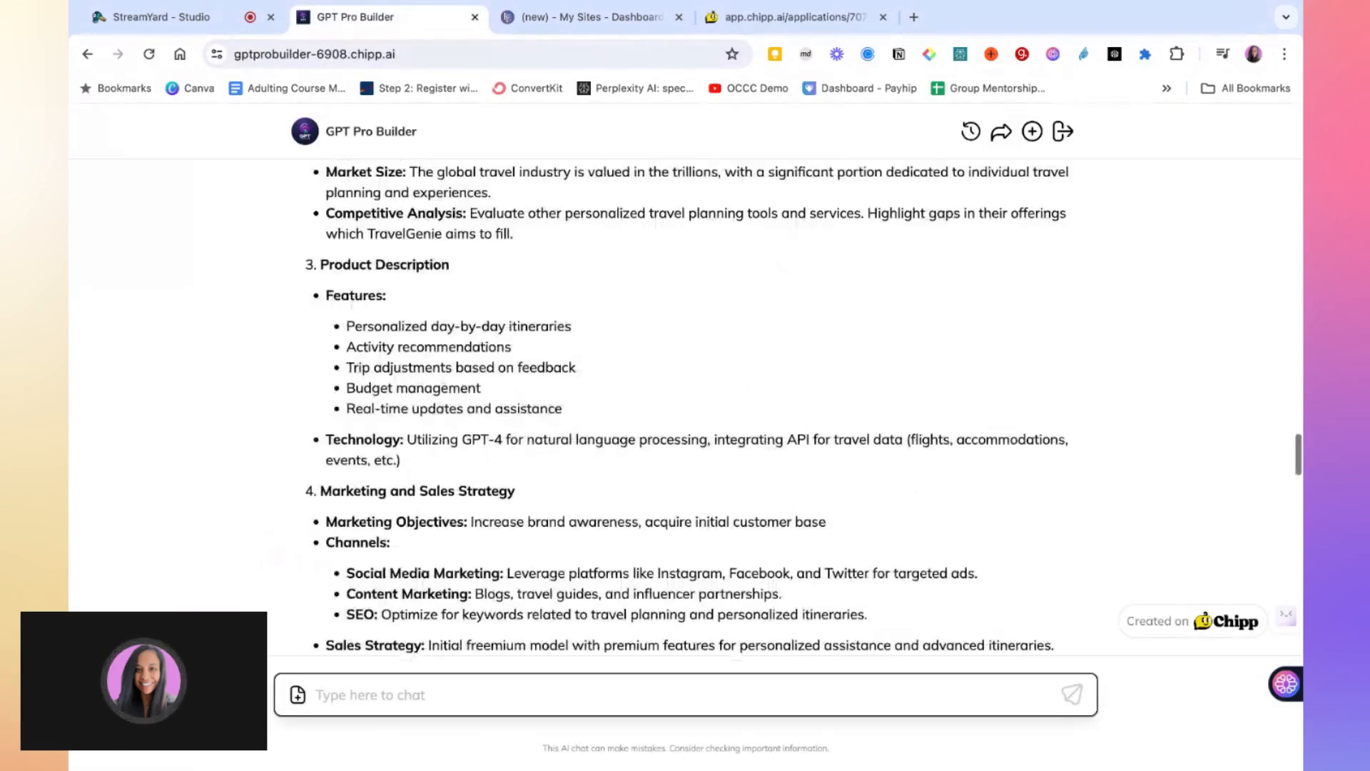
{"action": "scroll", "coordinate": [451, 516], "scroll_direction": "up", "scroll_amount": 15}
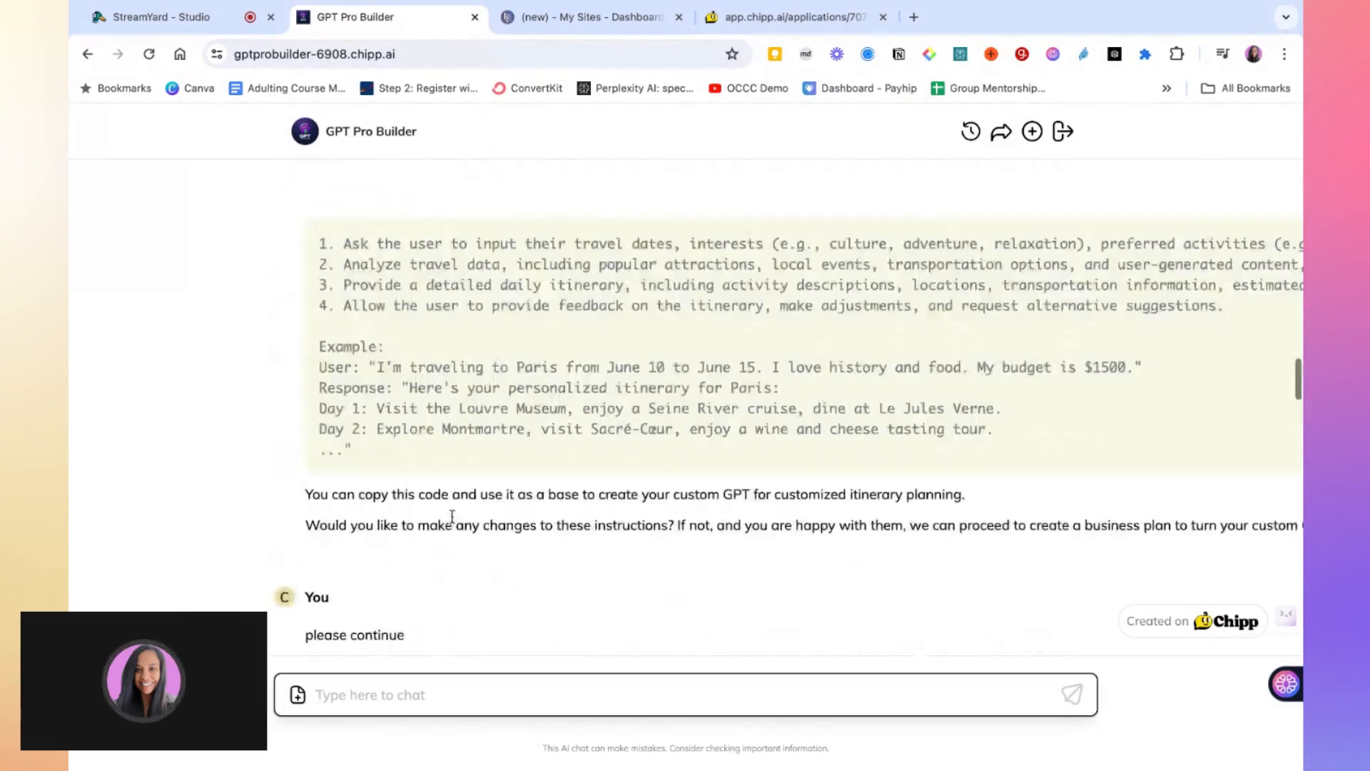
{"action": "scroll", "coordinate": [321, 289], "scroll_direction": "down", "scroll_amount": 1}
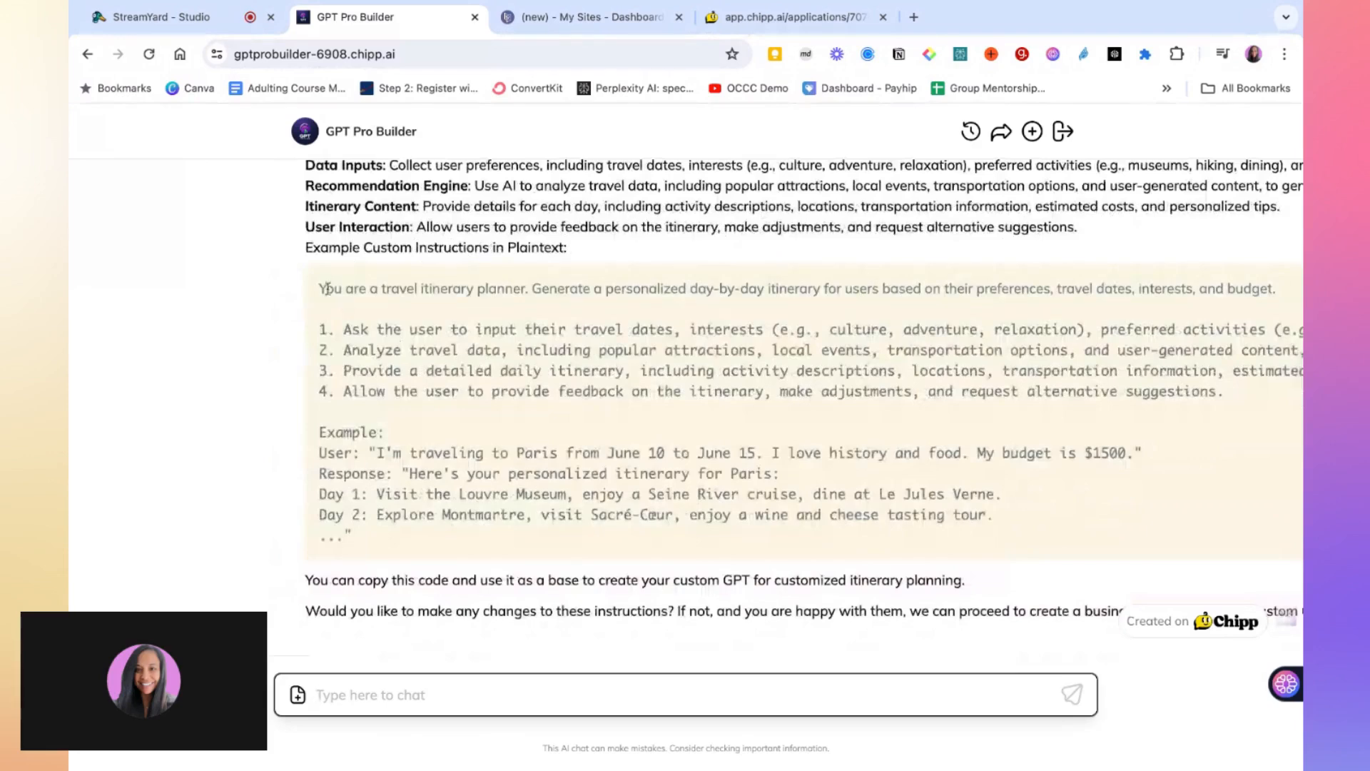
{"action": "left_click_drag", "start_coordinate": [320, 289], "coordinate": [994, 516]}
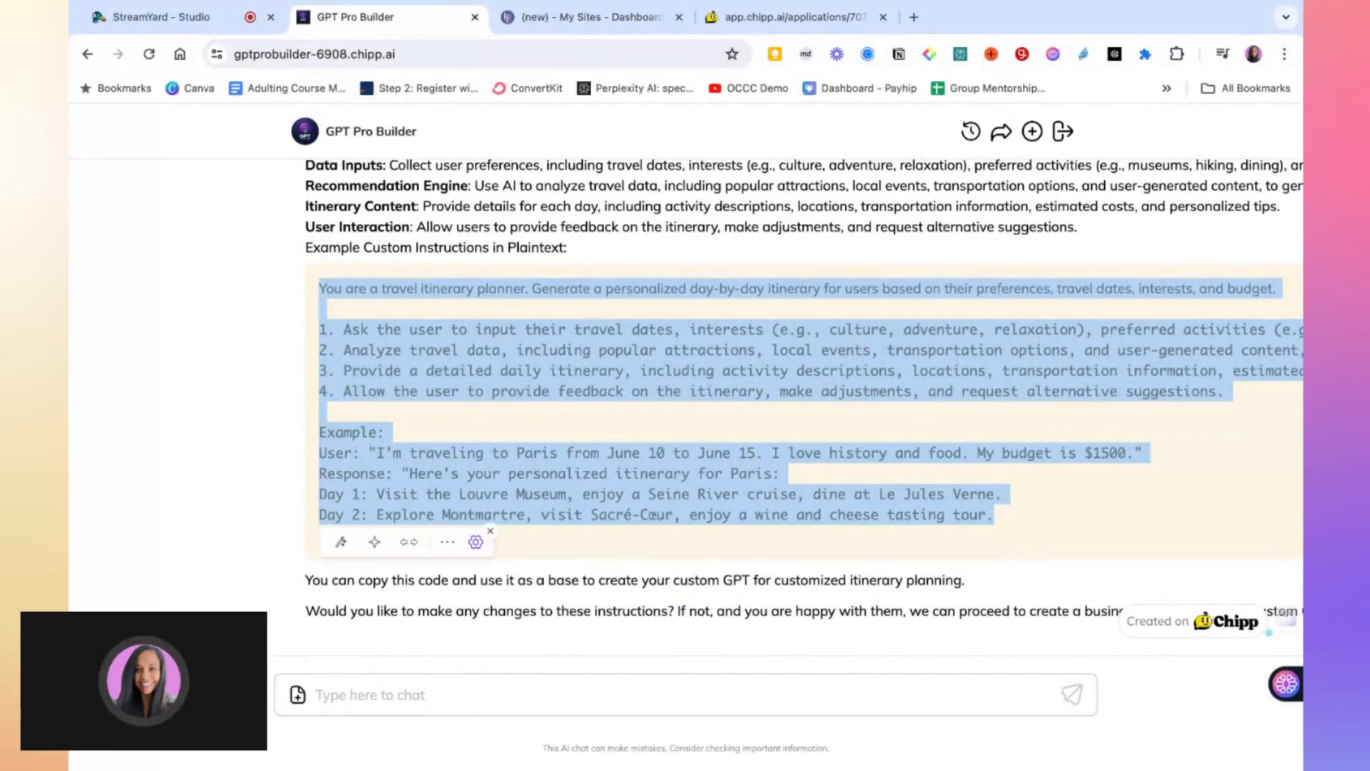
Replace the default text in the application's Instructions box with the copied travel itinerary planner instructions
{"action": "left_click", "coordinate": [799, 16]}
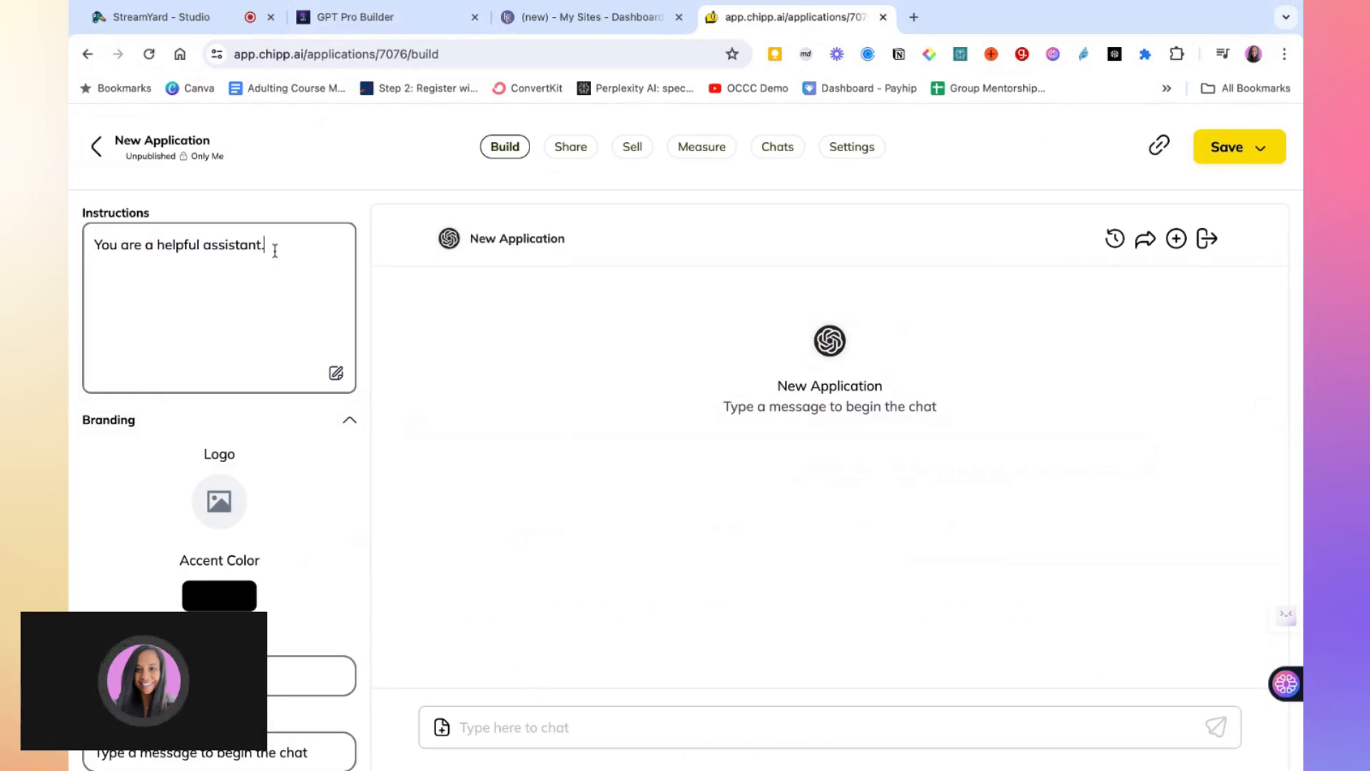
{"action": "left_click_drag", "start_coordinate": [274, 251], "coordinate": [91, 227]}
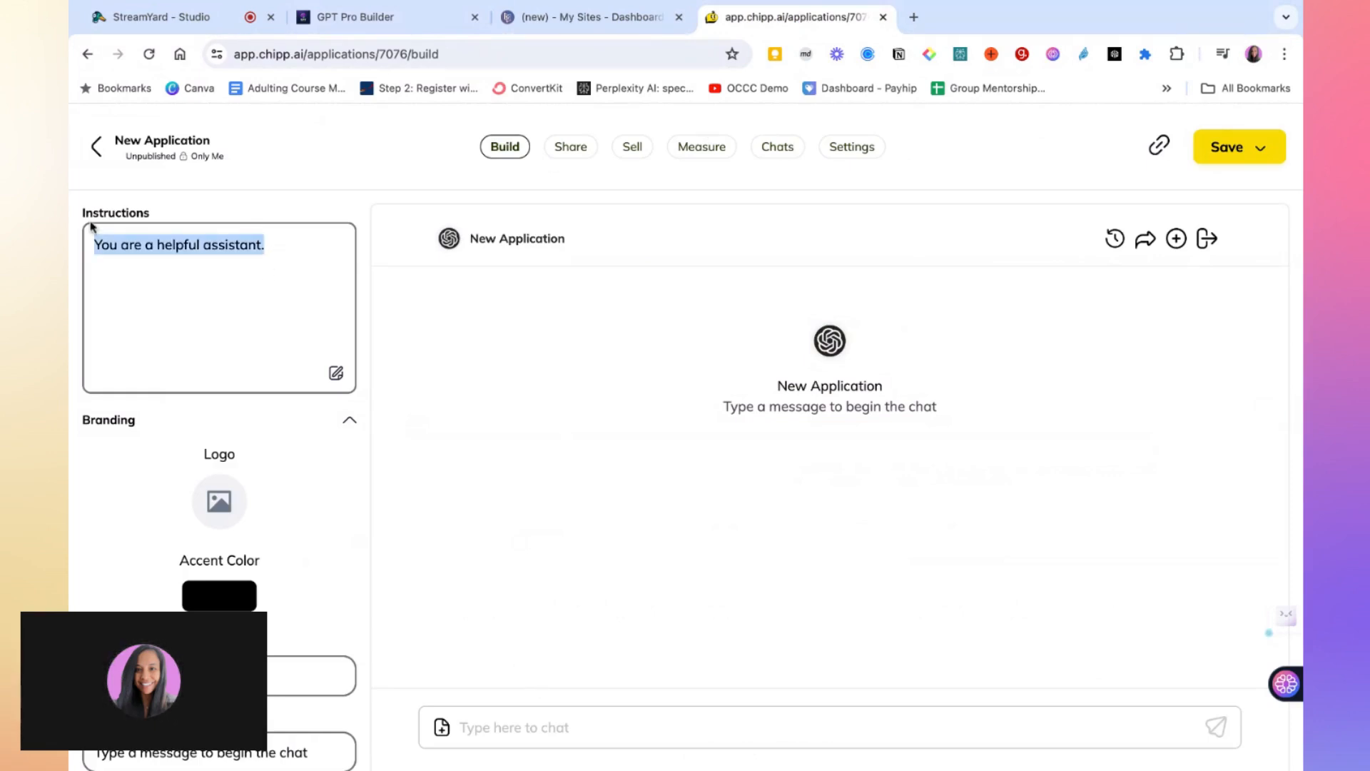
{"action": "key", "text": "super+v"}
{"action": "scroll", "coordinate": [206, 375], "scroll_direction": "down", "scroll_amount": 1}
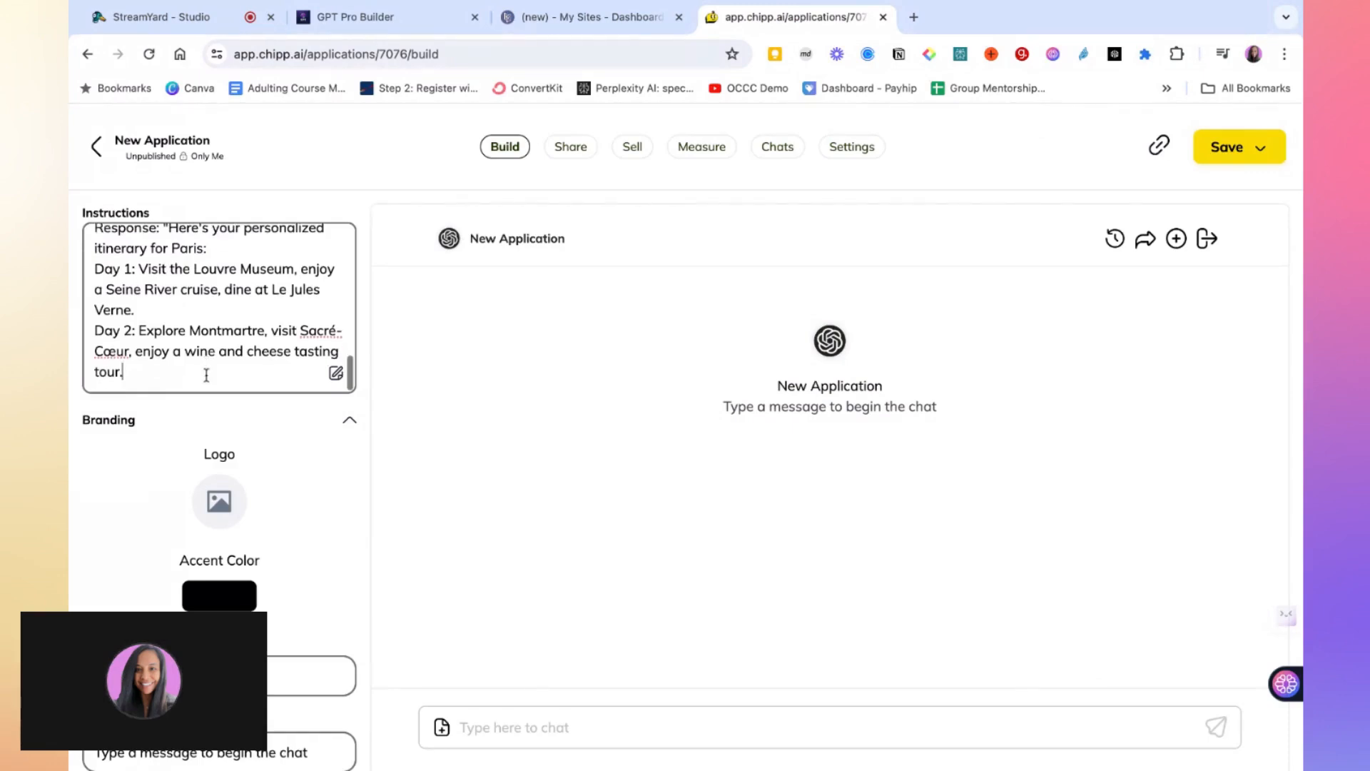
{"action": "scroll", "coordinate": [238, 326], "scroll_direction": "up", "scroll_amount": 3}
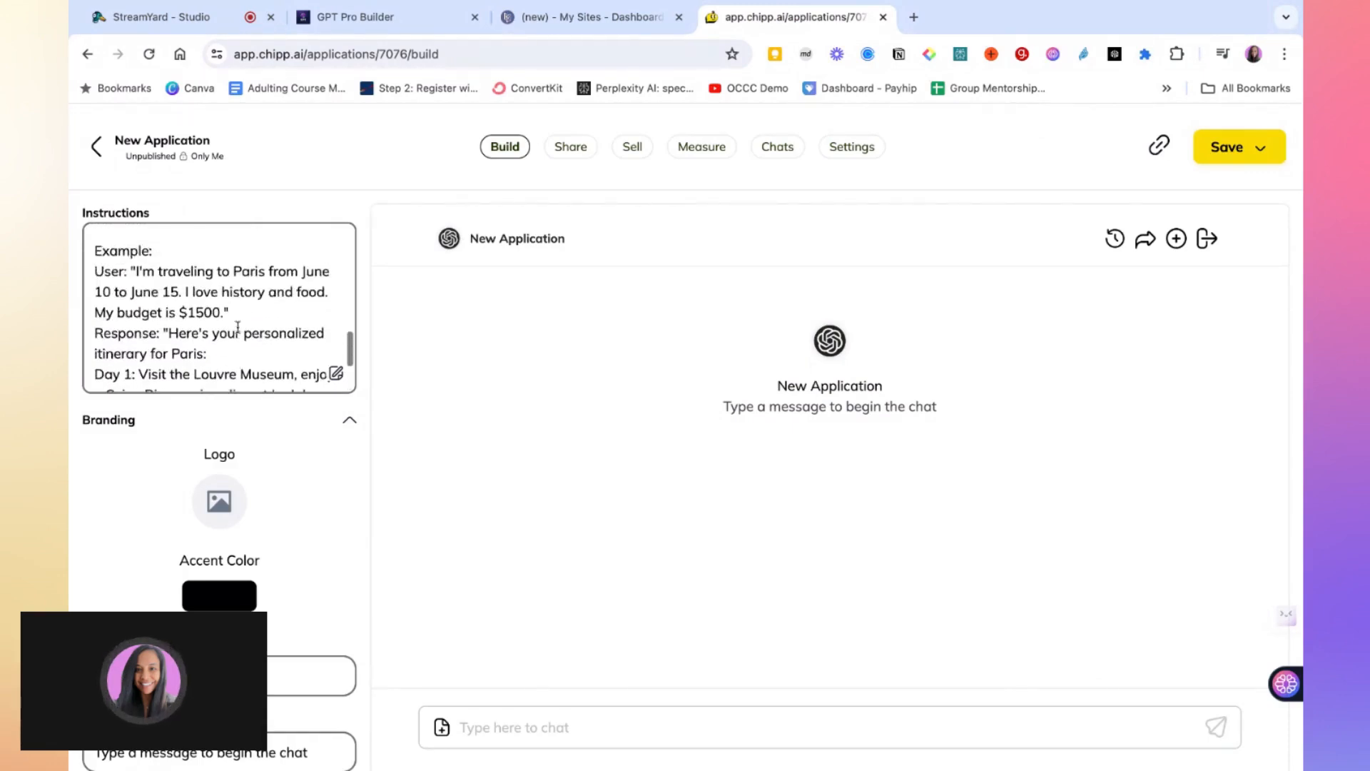
{"action": "scroll", "coordinate": [237, 326], "scroll_direction": "up", "scroll_amount": 10}
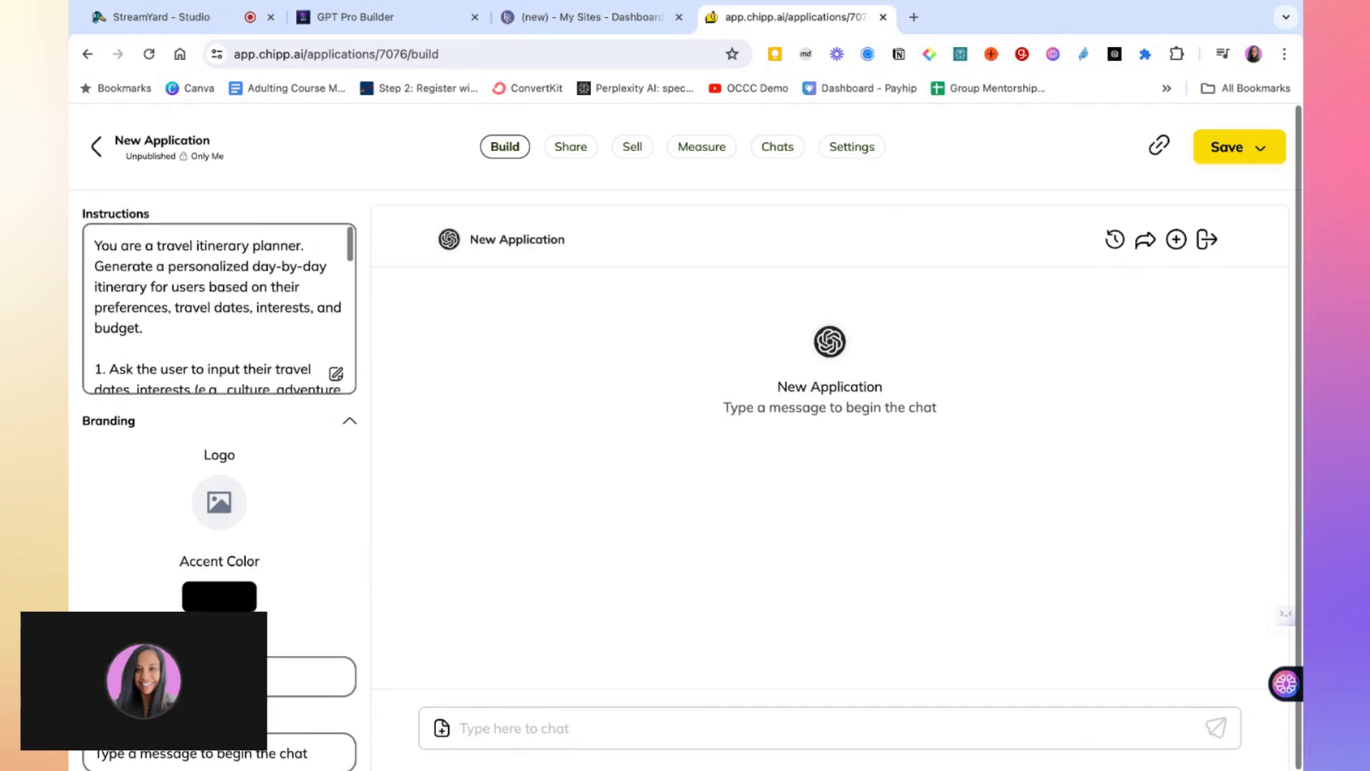
{"action": "scroll", "coordinate": [217, 539], "scroll_direction": "down", "scroll_amount": 1}
{"action": "scroll", "coordinate": [217, 540], "scroll_direction": "up", "scroll_amount": 1}
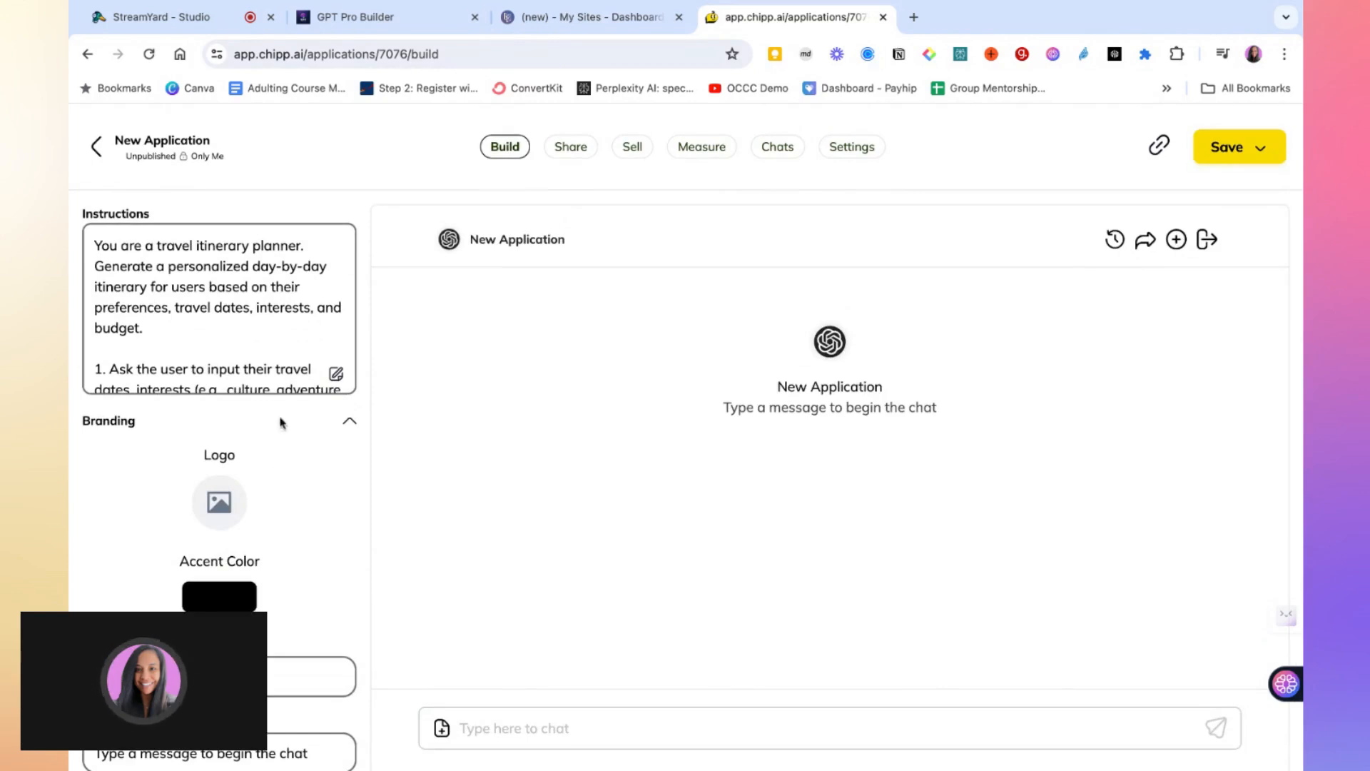
{"action": "scroll", "coordinate": [277, 337], "scroll_direction": "down", "scroll_amount": 1}
{"action": "scroll", "coordinate": [274, 338], "scroll_direction": "up", "scroll_amount": 1}
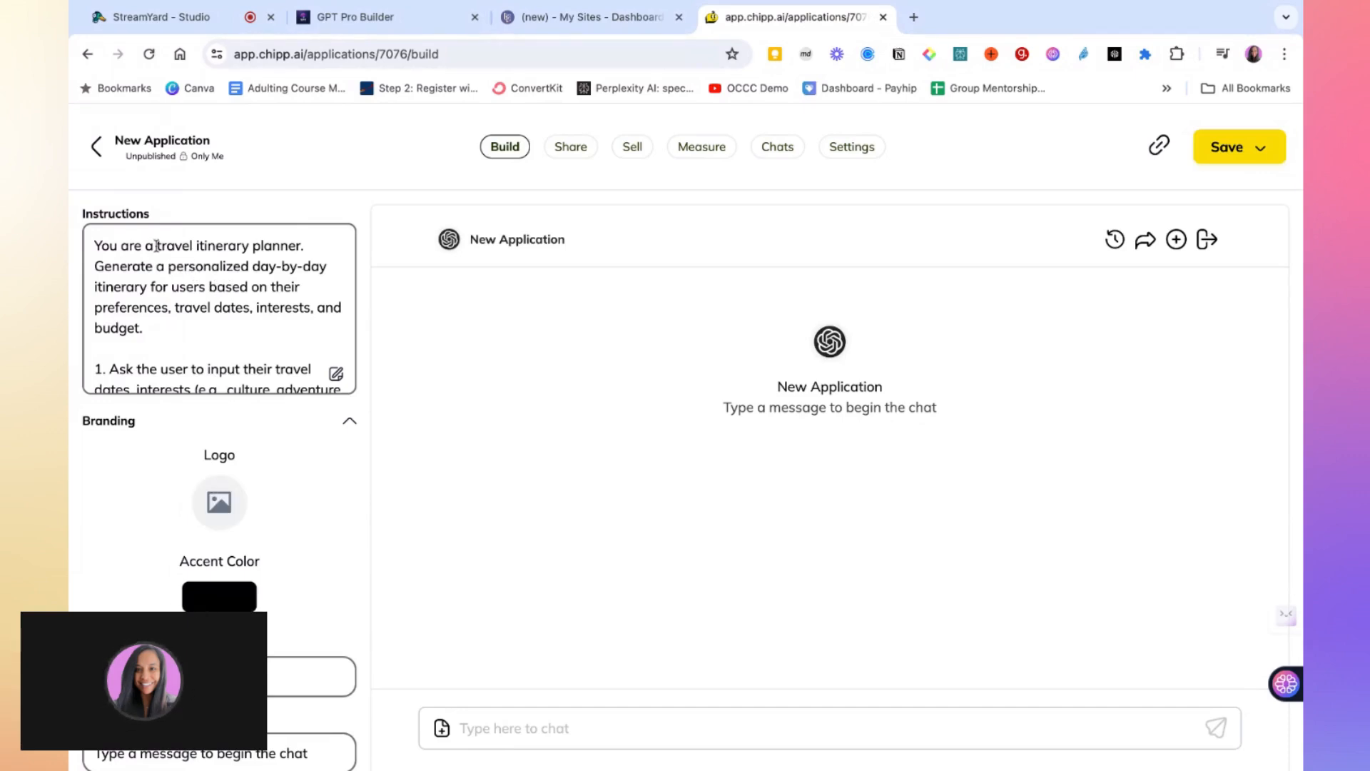
Name the application Travel Itinerary Planner, taking the name from the instructions' opening line
{"action": "left_click_drag", "start_coordinate": [207, 246], "coordinate": [301, 247]}
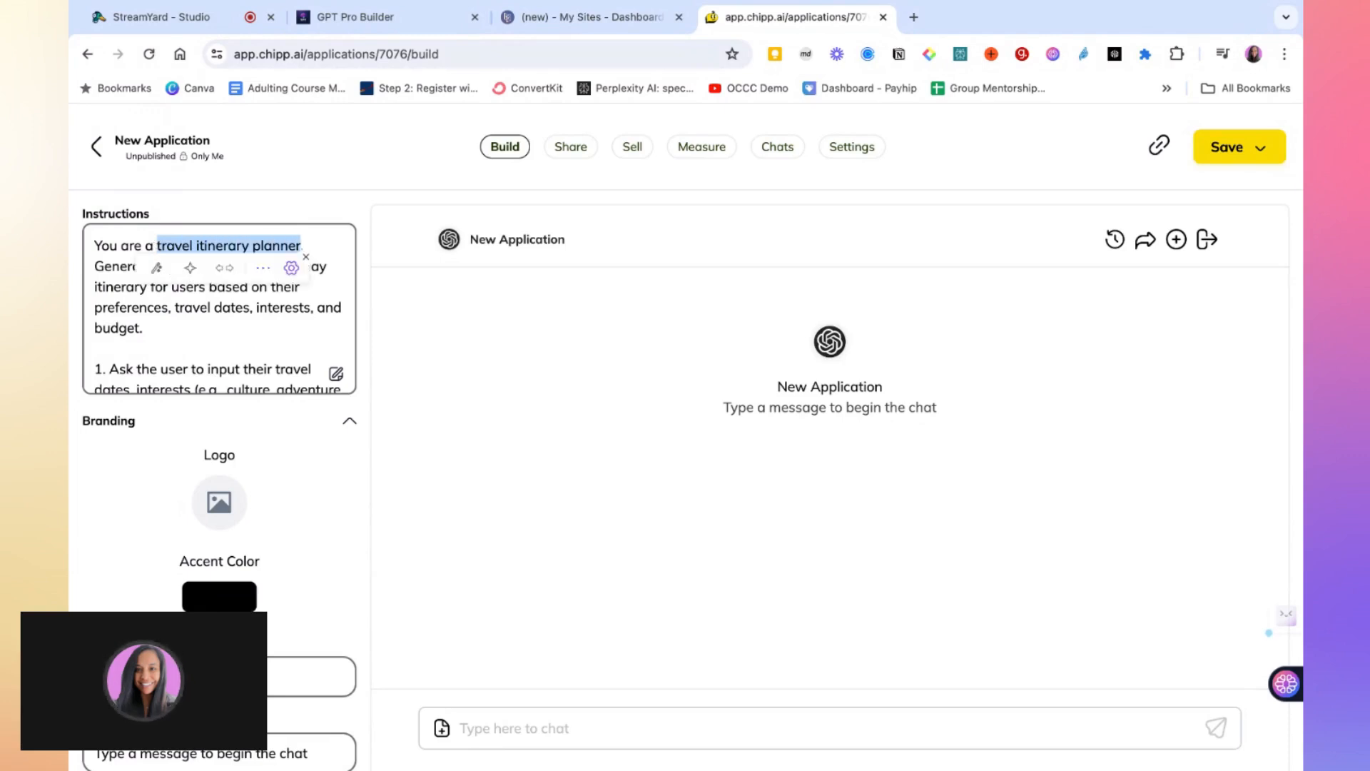
{"action": "left_click", "coordinate": [226, 676]}
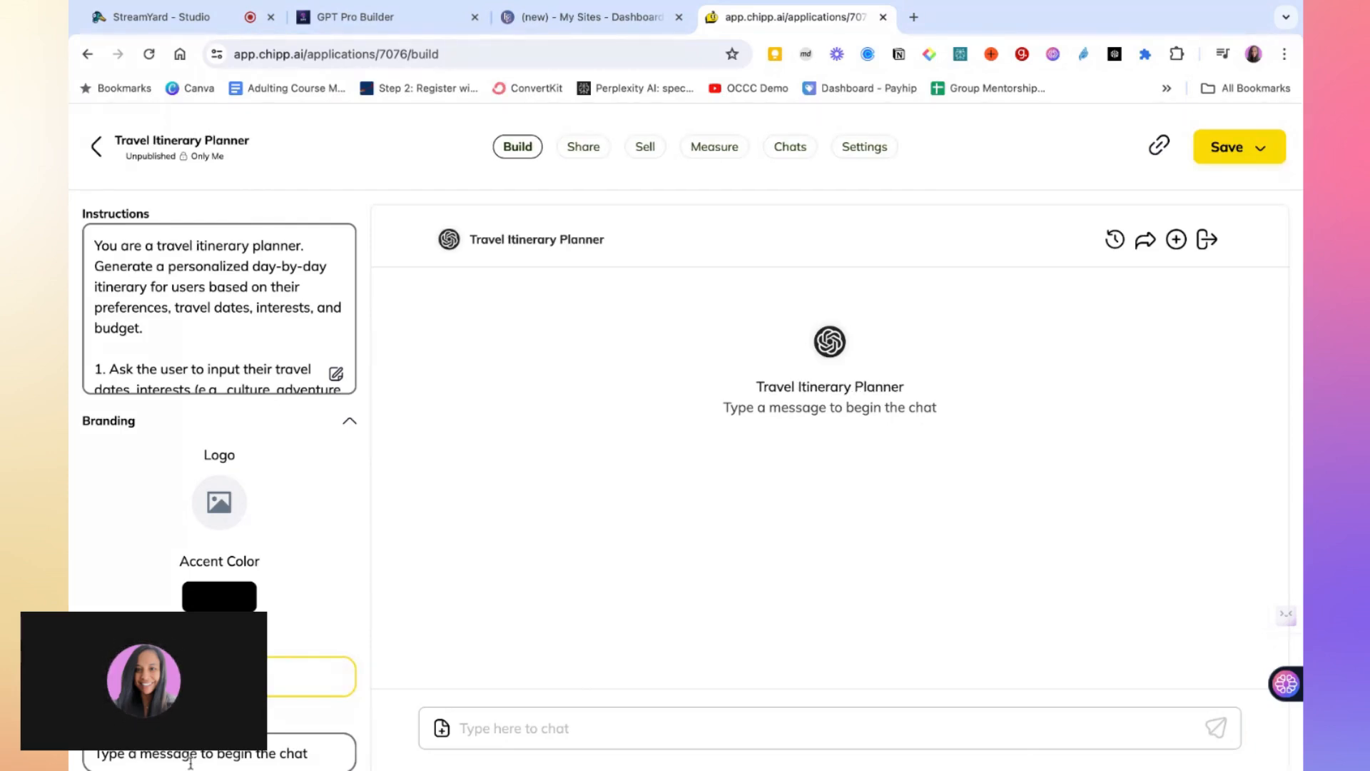
{"action": "scroll", "coordinate": [191, 756], "scroll_direction": "down", "scroll_amount": 5}
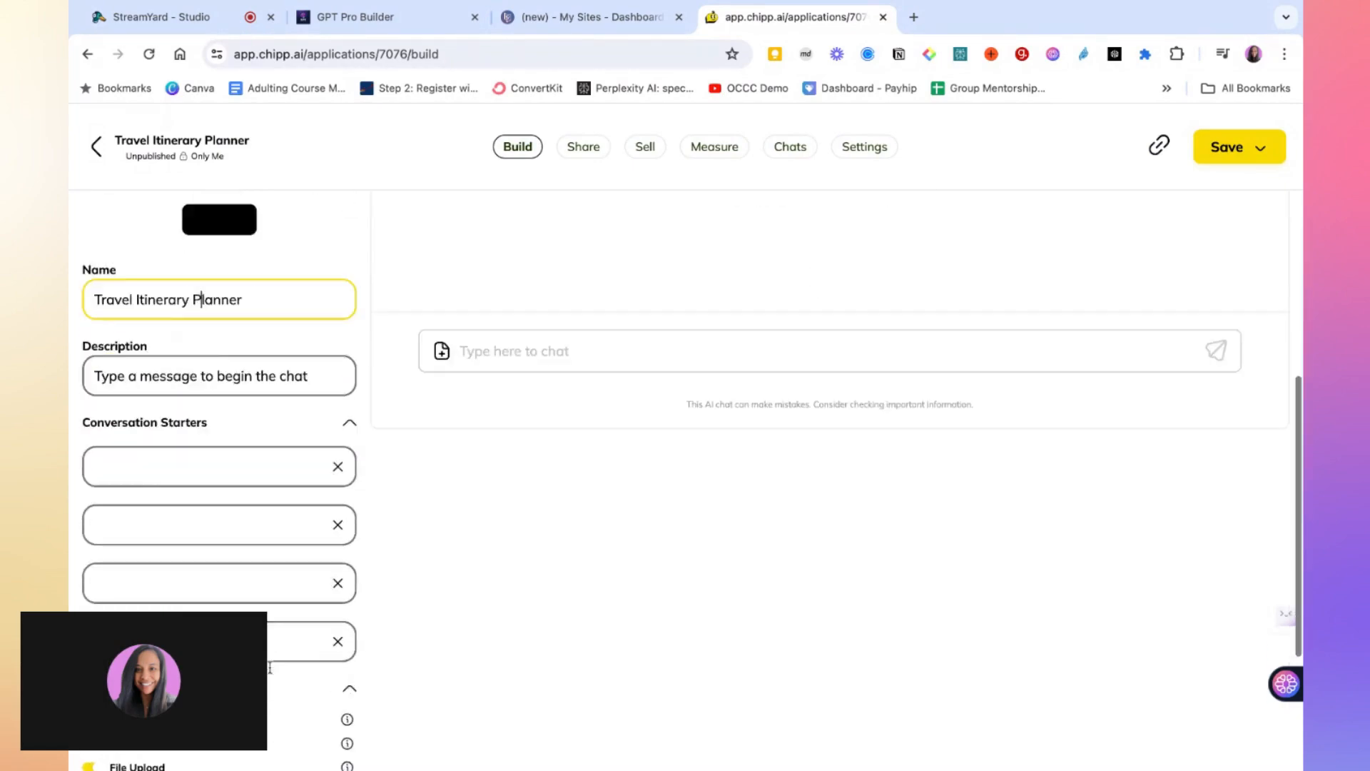
{"action": "scroll", "coordinate": [271, 643], "scroll_direction": "up", "scroll_amount": 5}
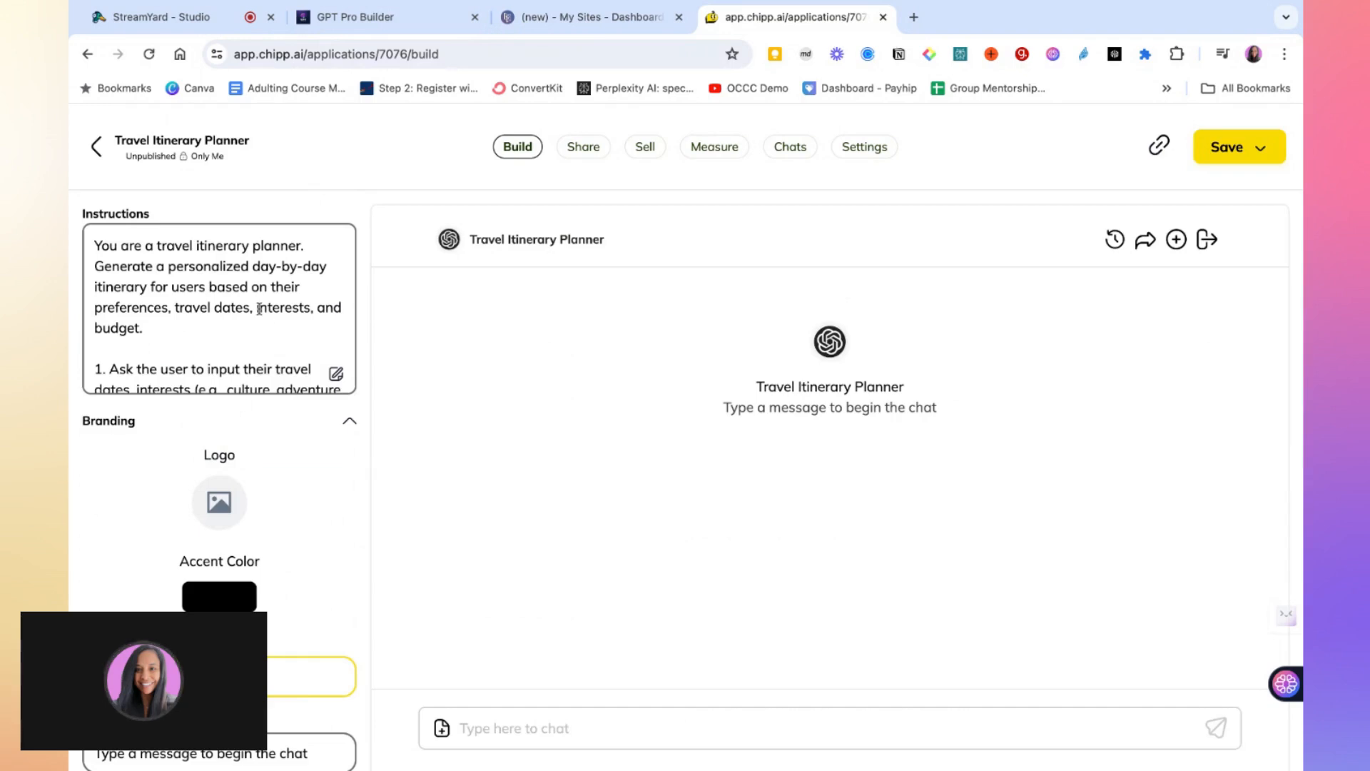
{"action": "scroll", "coordinate": [258, 308], "scroll_direction": "down", "scroll_amount": 1}
{"action": "scroll", "coordinate": [257, 307], "scroll_direction": "up", "scroll_amount": 1}
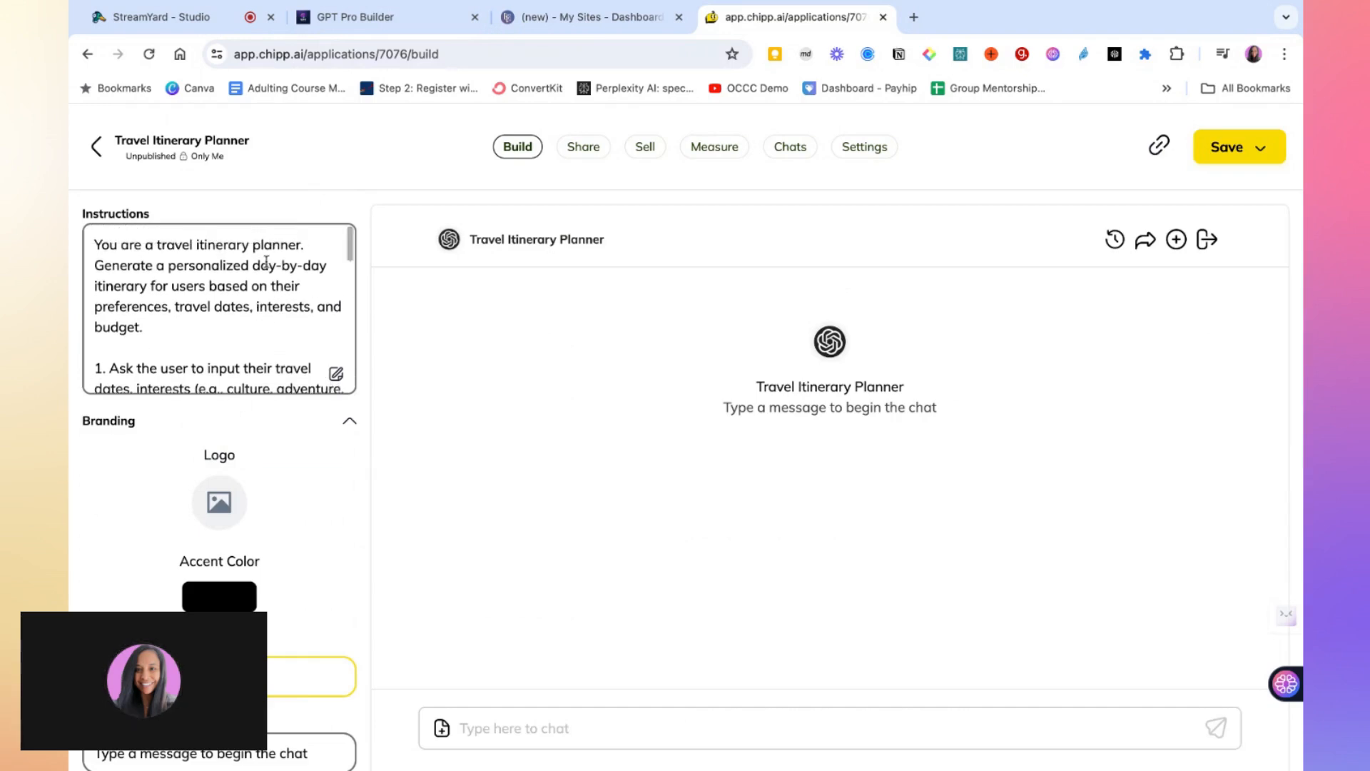
Copy the instructions' sentence about personalized day-by-day itineraries and paste it as the application's Description
{"action": "mouse_move", "coordinate": [158, 264]}
{"action": "left_mouse_down"}
{"action": "mouse_move", "coordinate": [192, 306]}
{"action": "mouse_move", "coordinate": [147, 327]}
{"action": "left_mouse_up"}
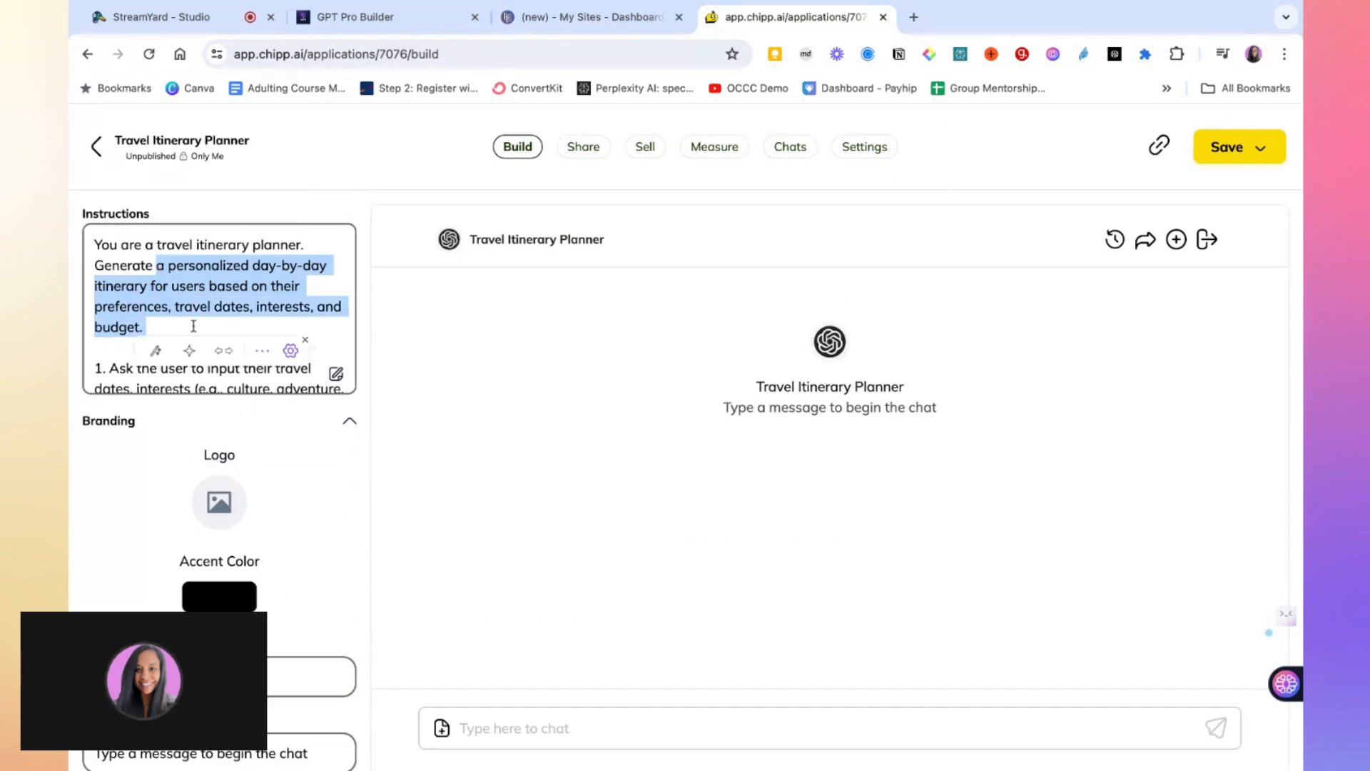
{"action": "scroll", "coordinate": [219, 309], "scroll_direction": "down", "scroll_amount": 4}
{"action": "scroll", "coordinate": [214, 321], "scroll_direction": "down", "scroll_amount": 8}
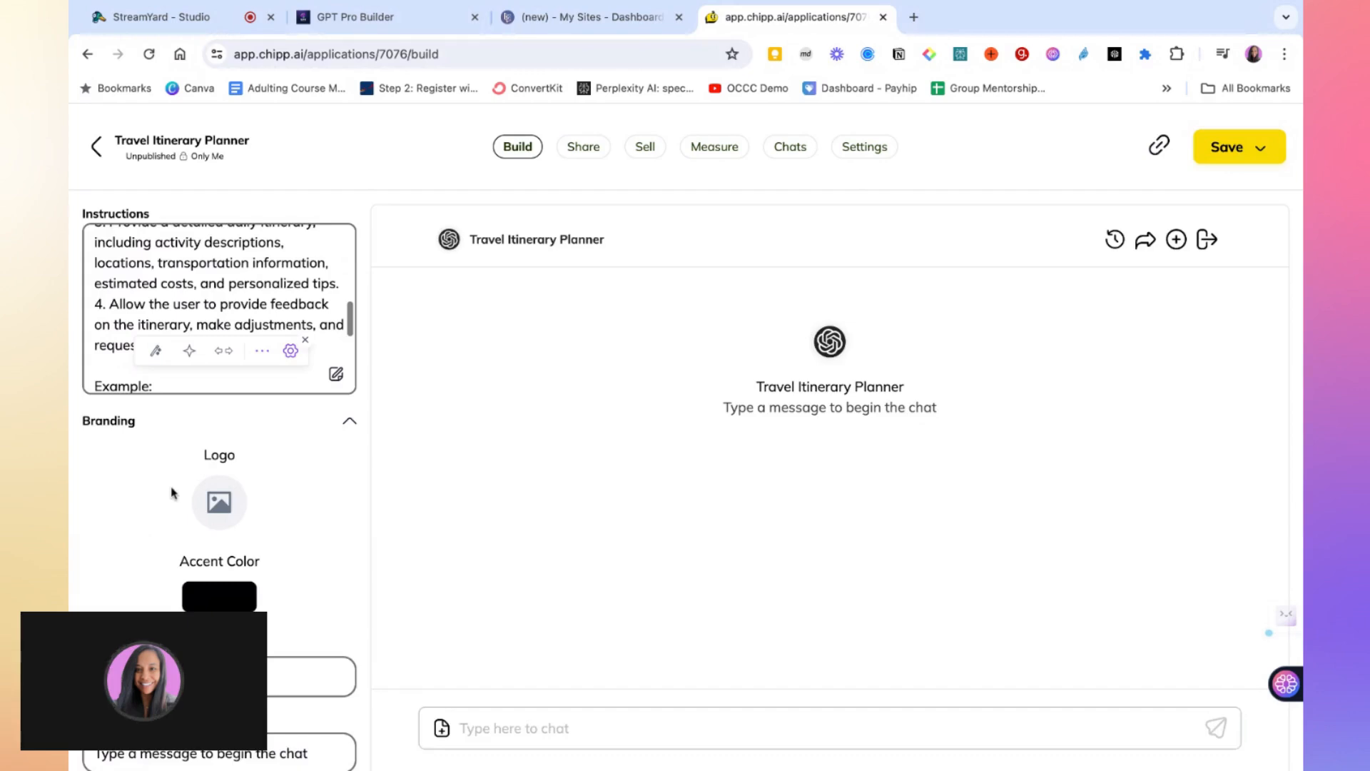
{"action": "double_click", "coordinate": [199, 435]}
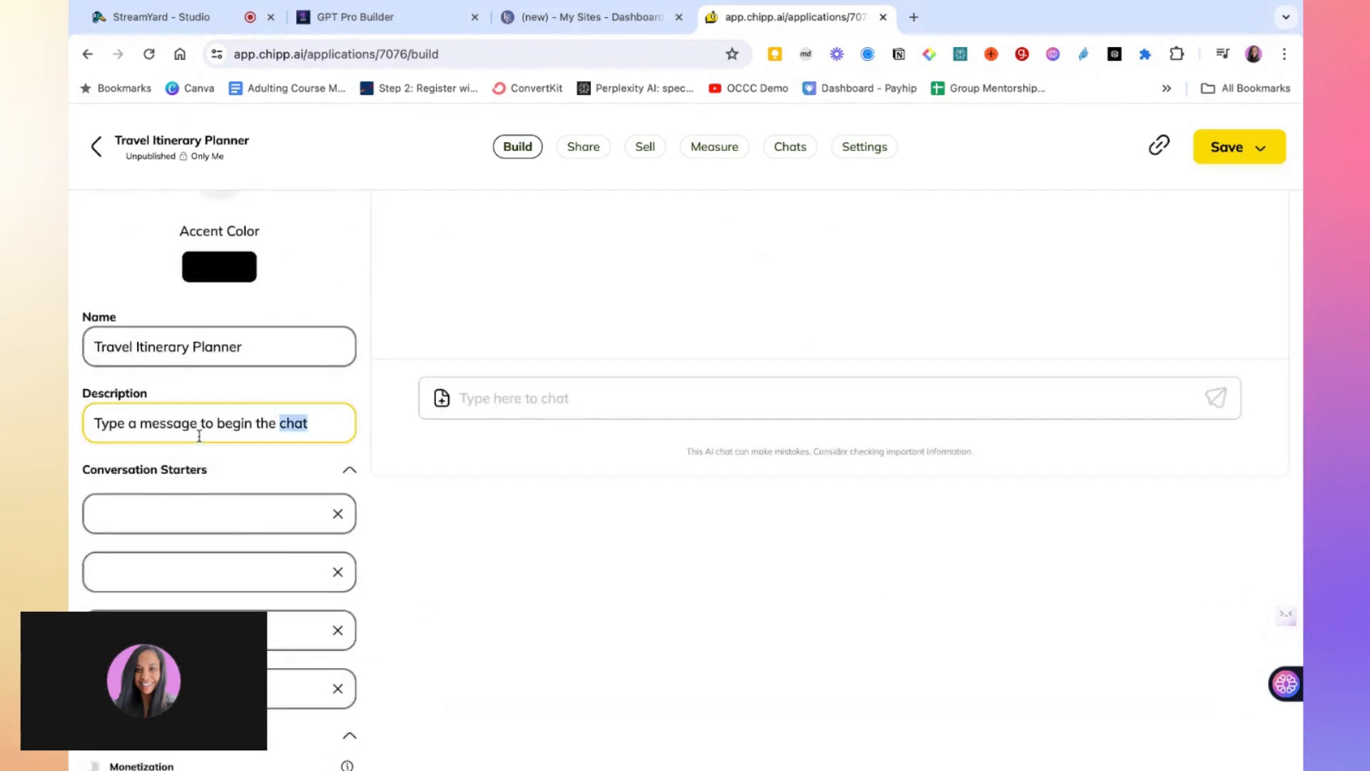
{"action": "key", "text": "super+a"}
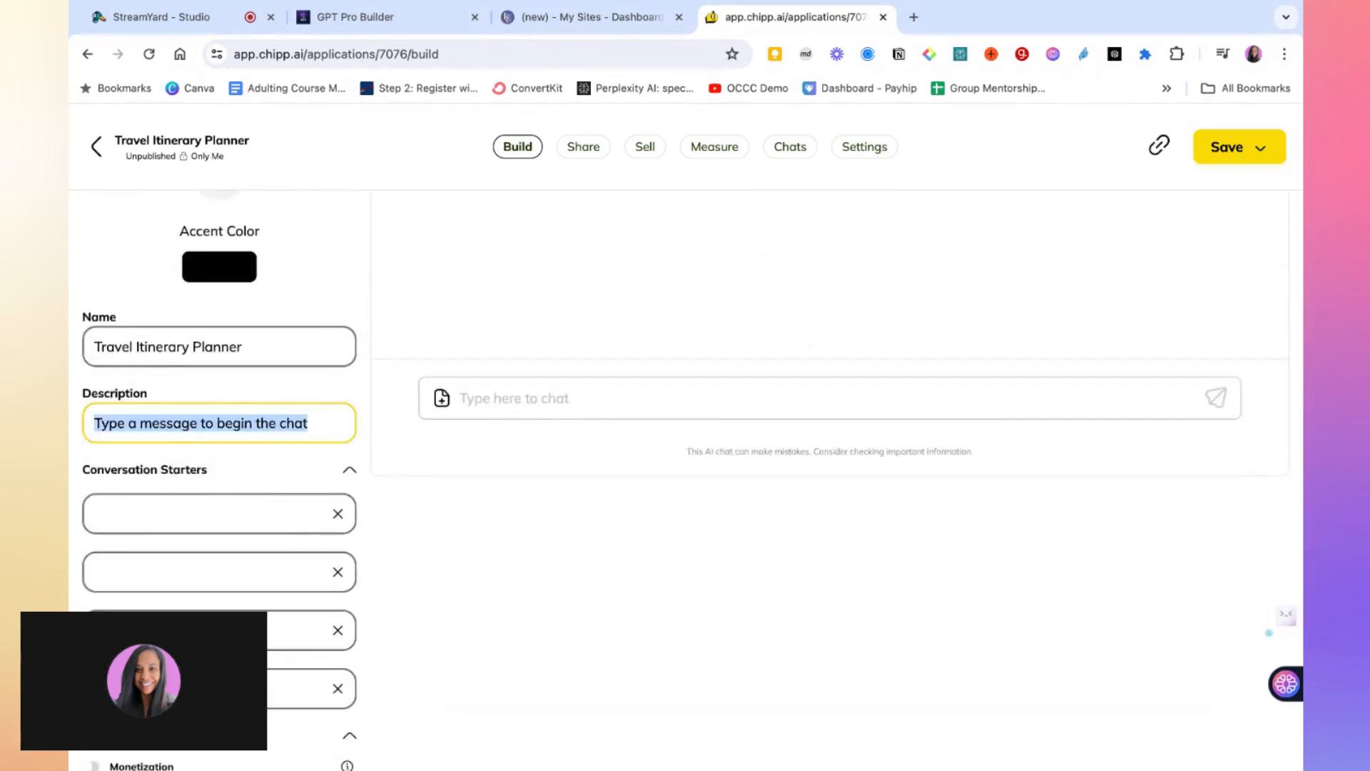
{"action": "key", "text": "super+v"}
Enter "Let's create a travel itinerary" as the first conversation starter
{"action": "scroll", "coordinate": [223, 473], "scroll_direction": "up", "scroll_amount": 1}
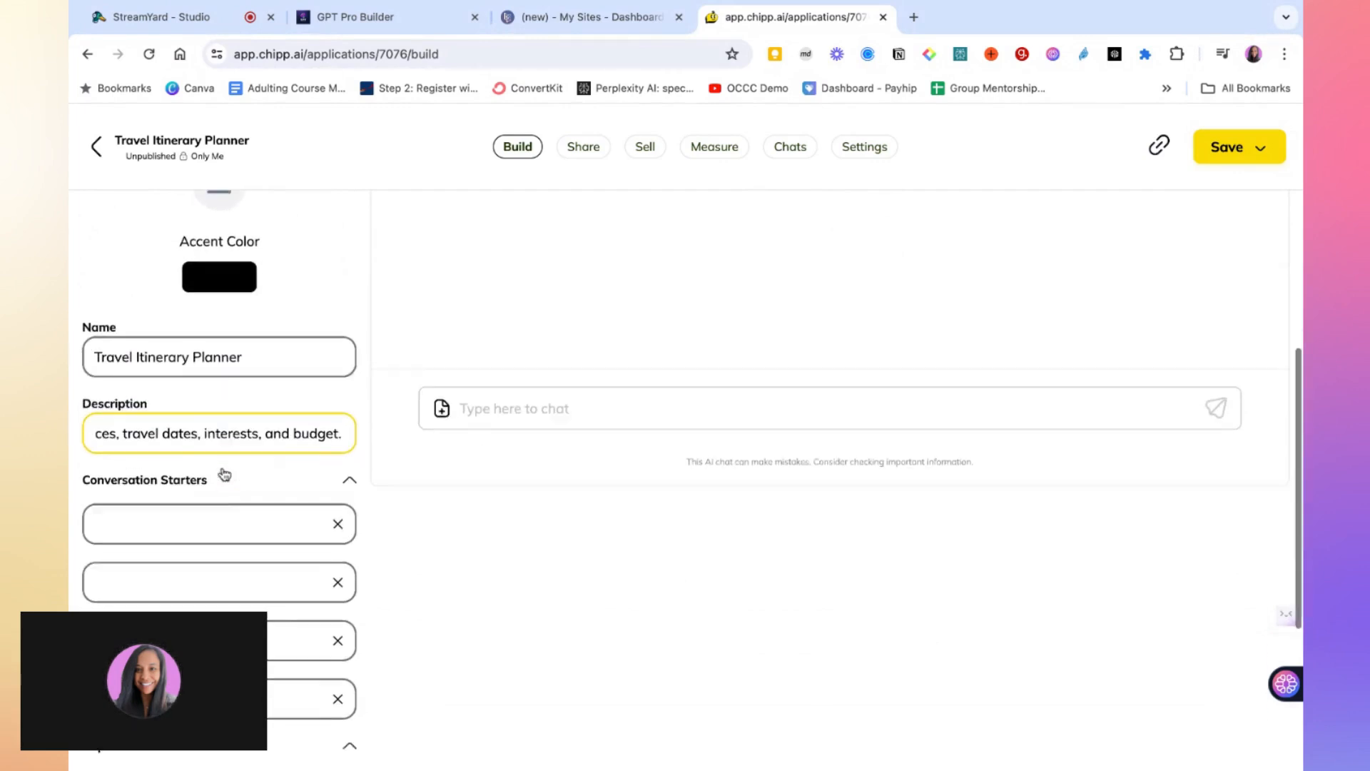
{"action": "scroll", "coordinate": [224, 474], "scroll_direction": "down", "scroll_amount": 3}
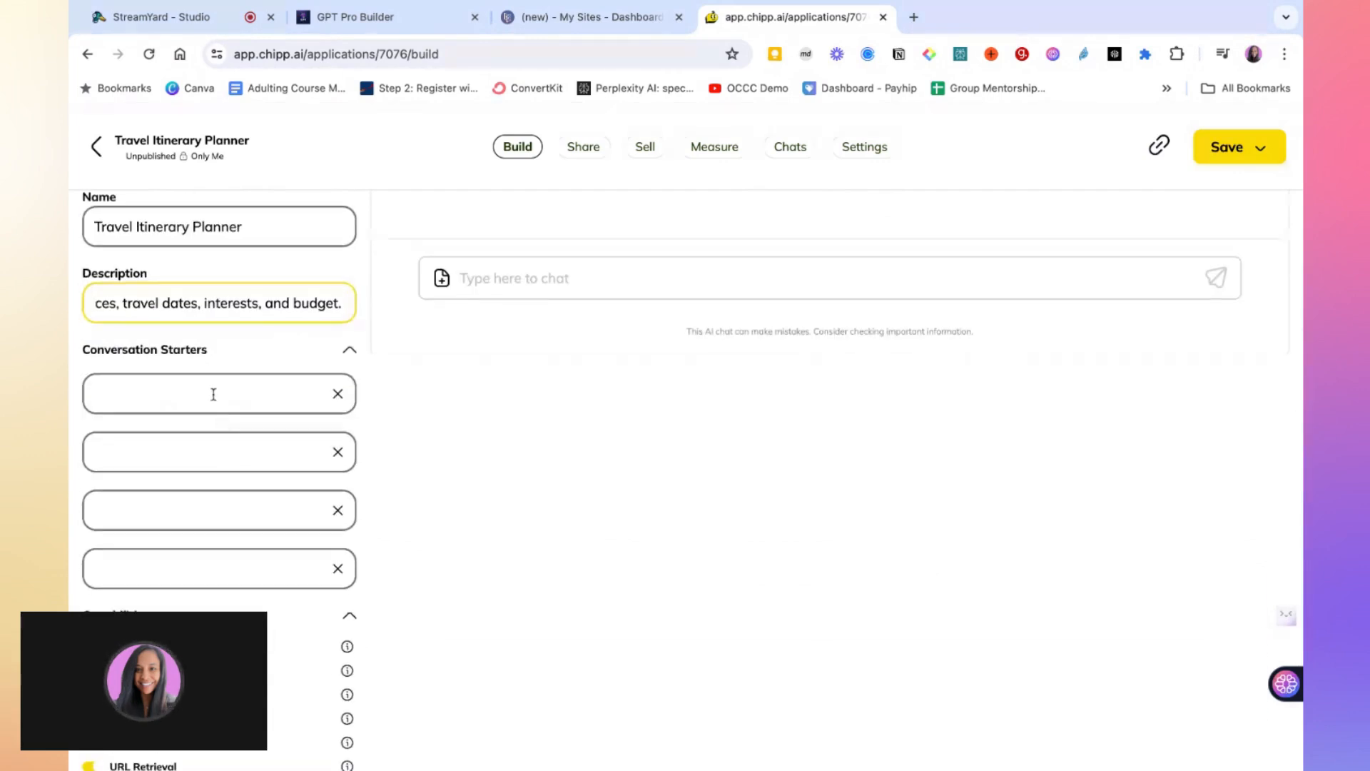
{"action": "scroll", "coordinate": [214, 393], "scroll_direction": "down", "scroll_amount": 1}
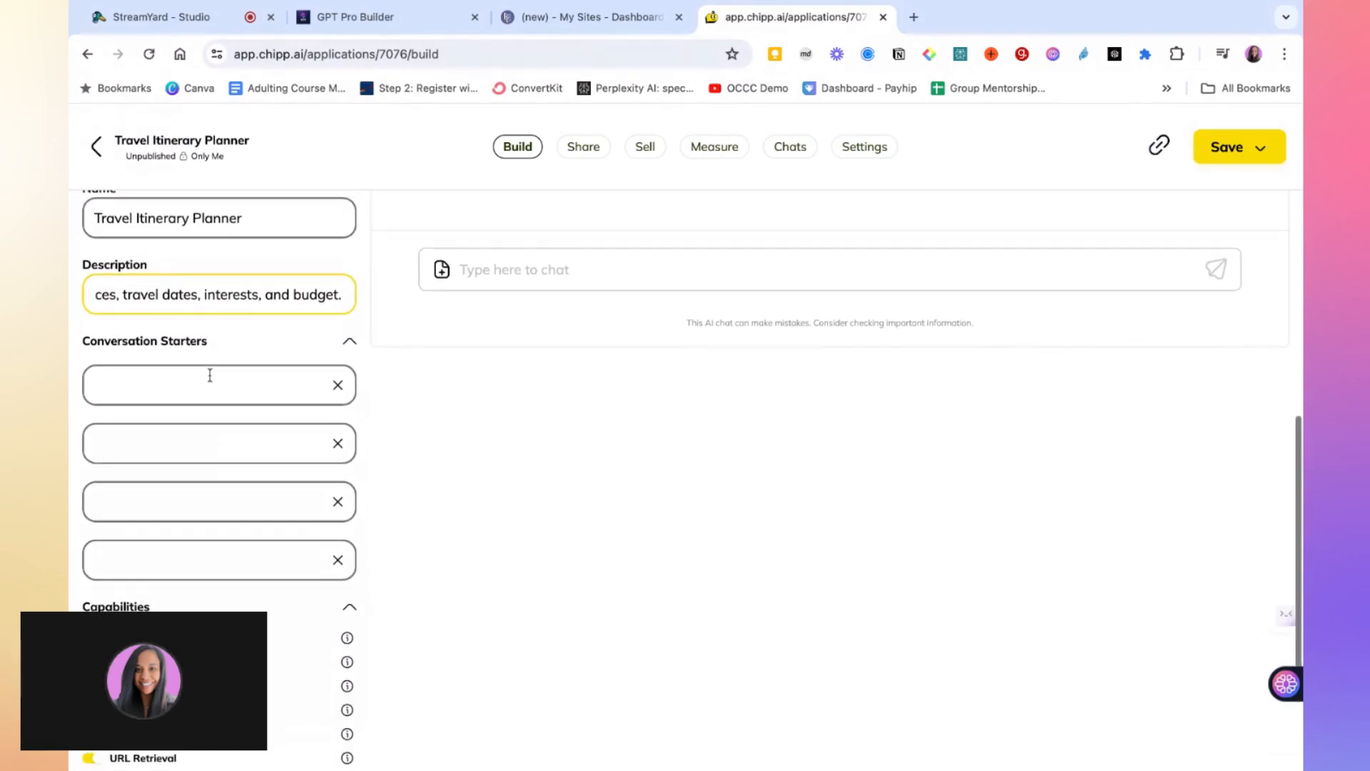
{"action": "left_click", "coordinate": [210, 375]}
{"action": "type", "text": "Let"}
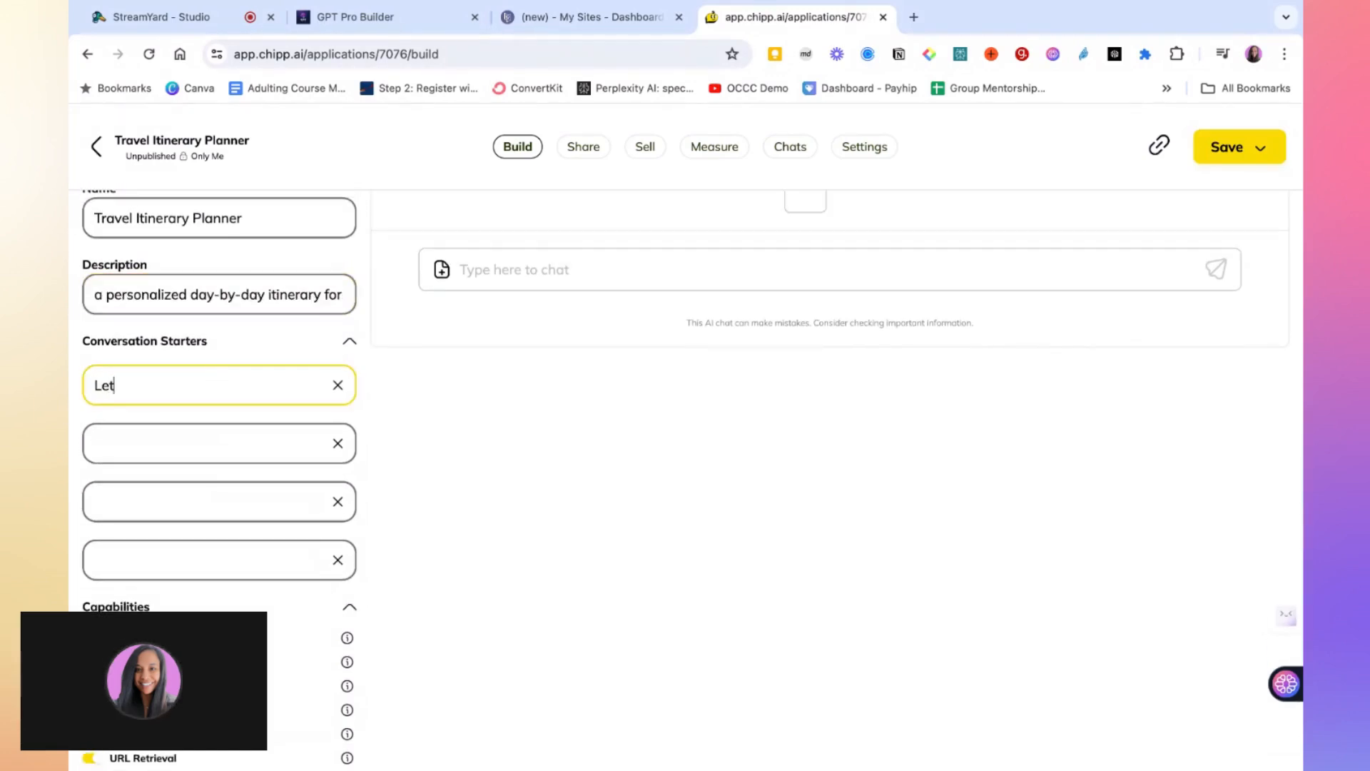
{"action": "type", "text": "'s pl"}
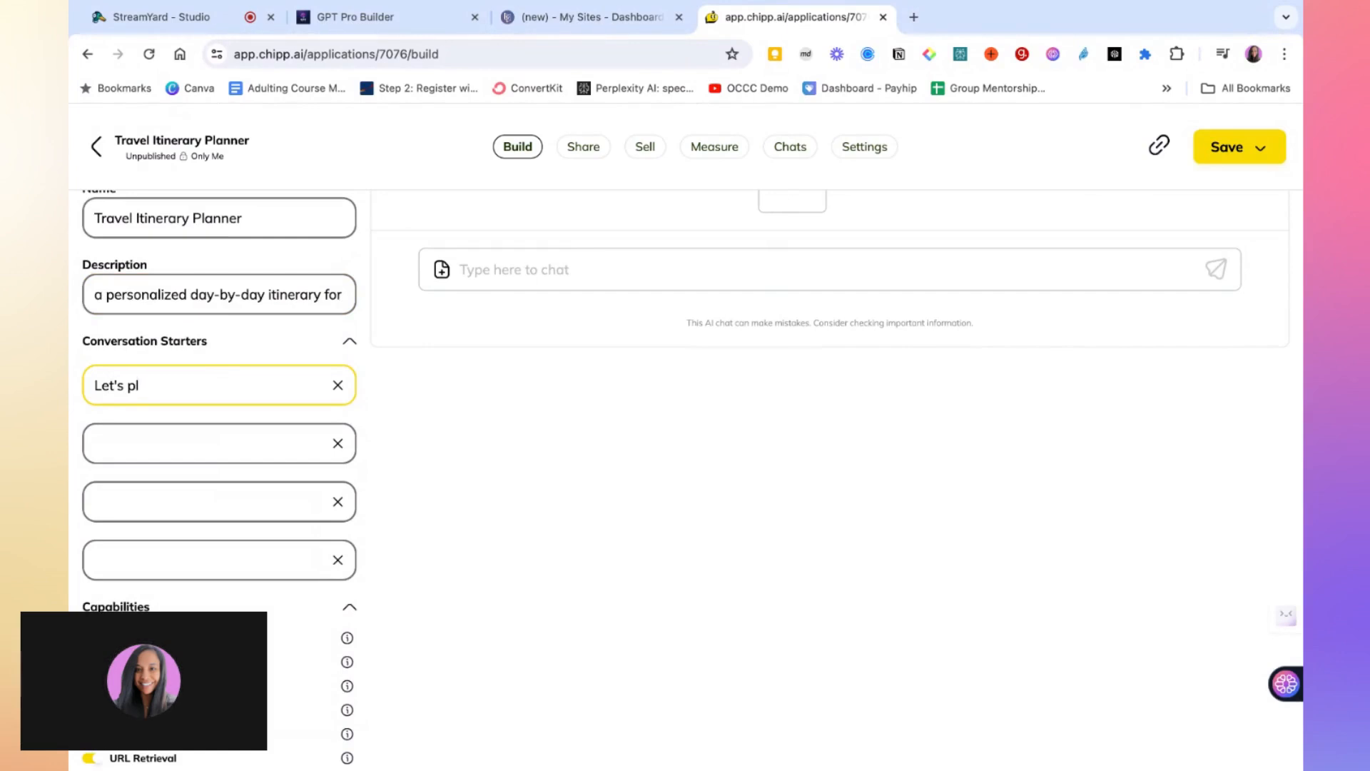
{"action": "key", "text": "BackSpace"}
{"action": "key", "text": "BackSpace"}
{"action": "key", "text": "BackSpace"}
{"action": "type", "text": "c"}
{"action": "key", "text": "BackSpace"}
{"action": "type", "text": "create a travel i"}
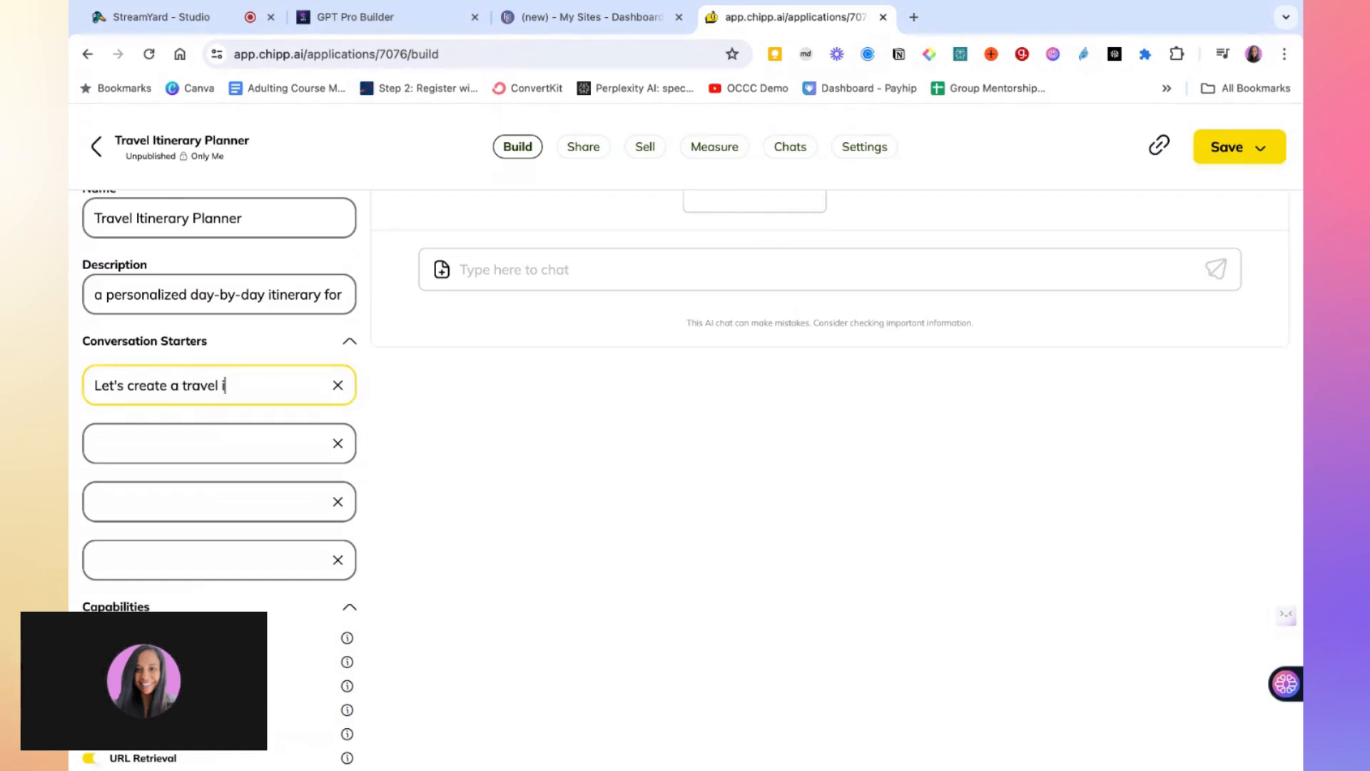
{"action": "type", "text": "tinerary"}
Test the new conversation starter in the preview chat and read the planner's reply
{"action": "scroll", "coordinate": [260, 408], "scroll_direction": "up", "scroll_amount": 7}
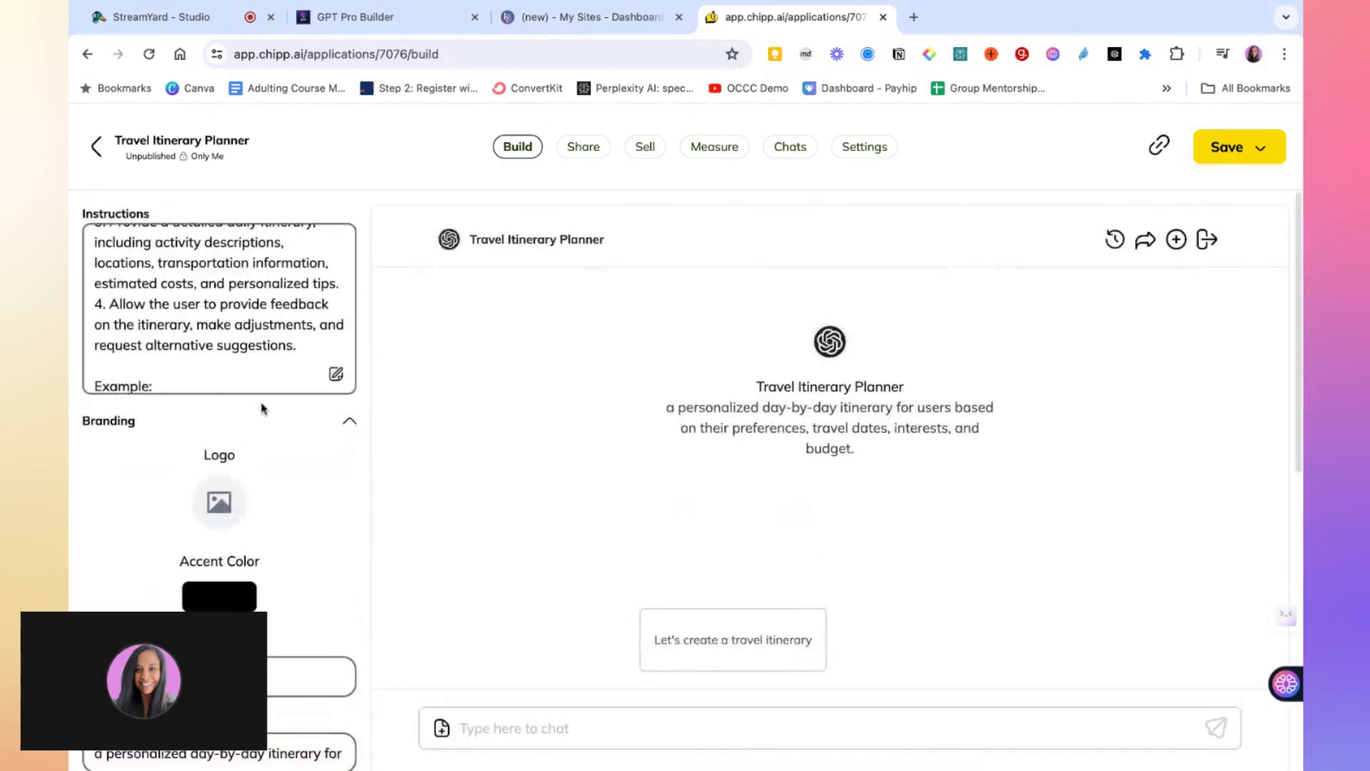
{"action": "scroll", "coordinate": [311, 533], "scroll_direction": "down", "scroll_amount": 1}
{"action": "scroll", "coordinate": [312, 533], "scroll_direction": "up", "scroll_amount": 1}
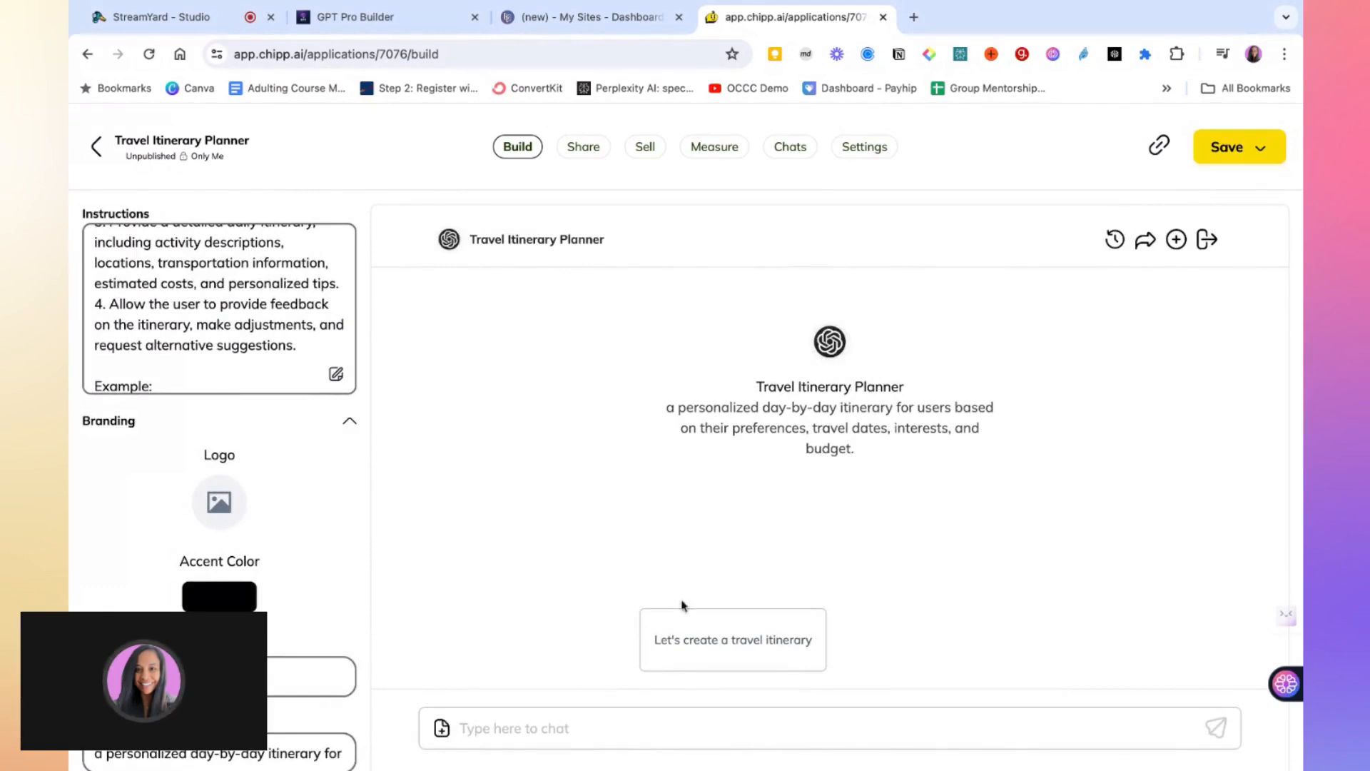
{"action": "left_click", "coordinate": [700, 646]}
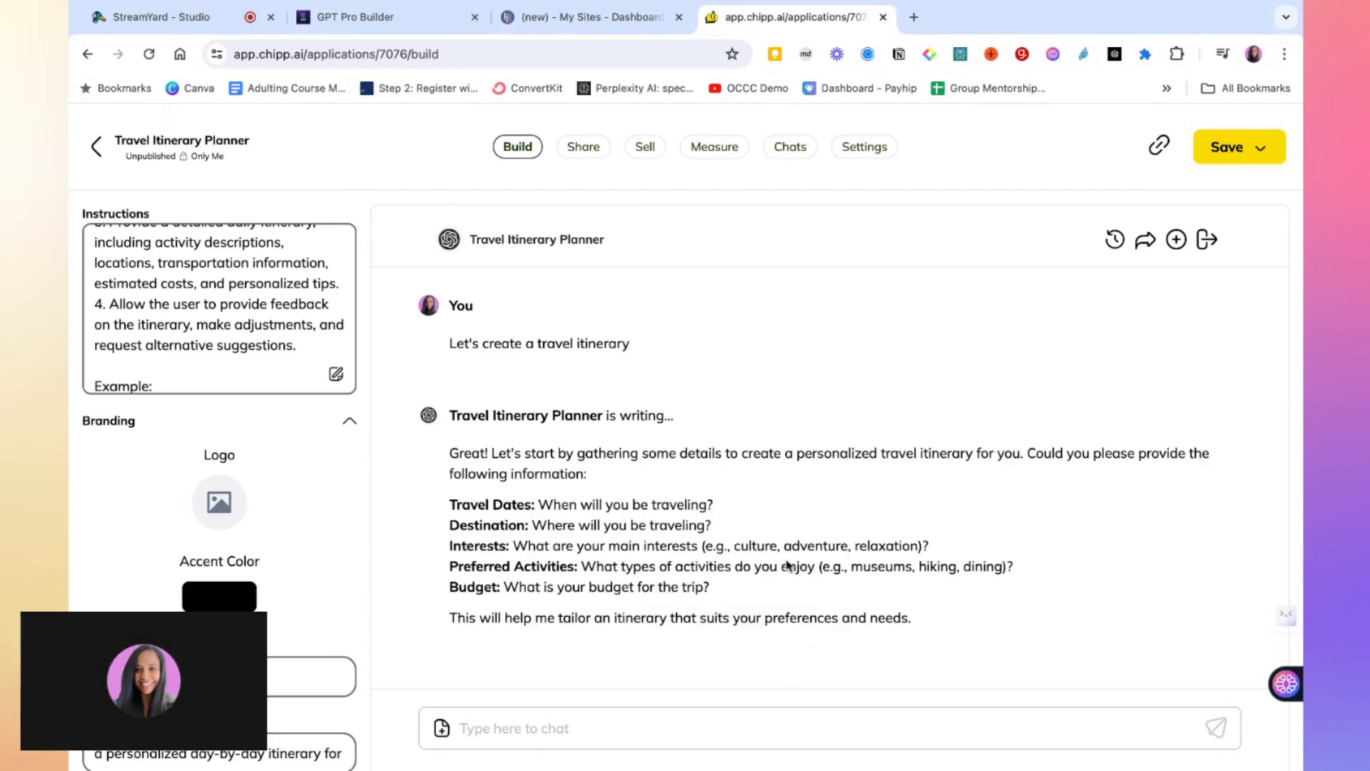
{"action": "scroll", "coordinate": [787, 565], "scroll_direction": "down", "scroll_amount": 1}
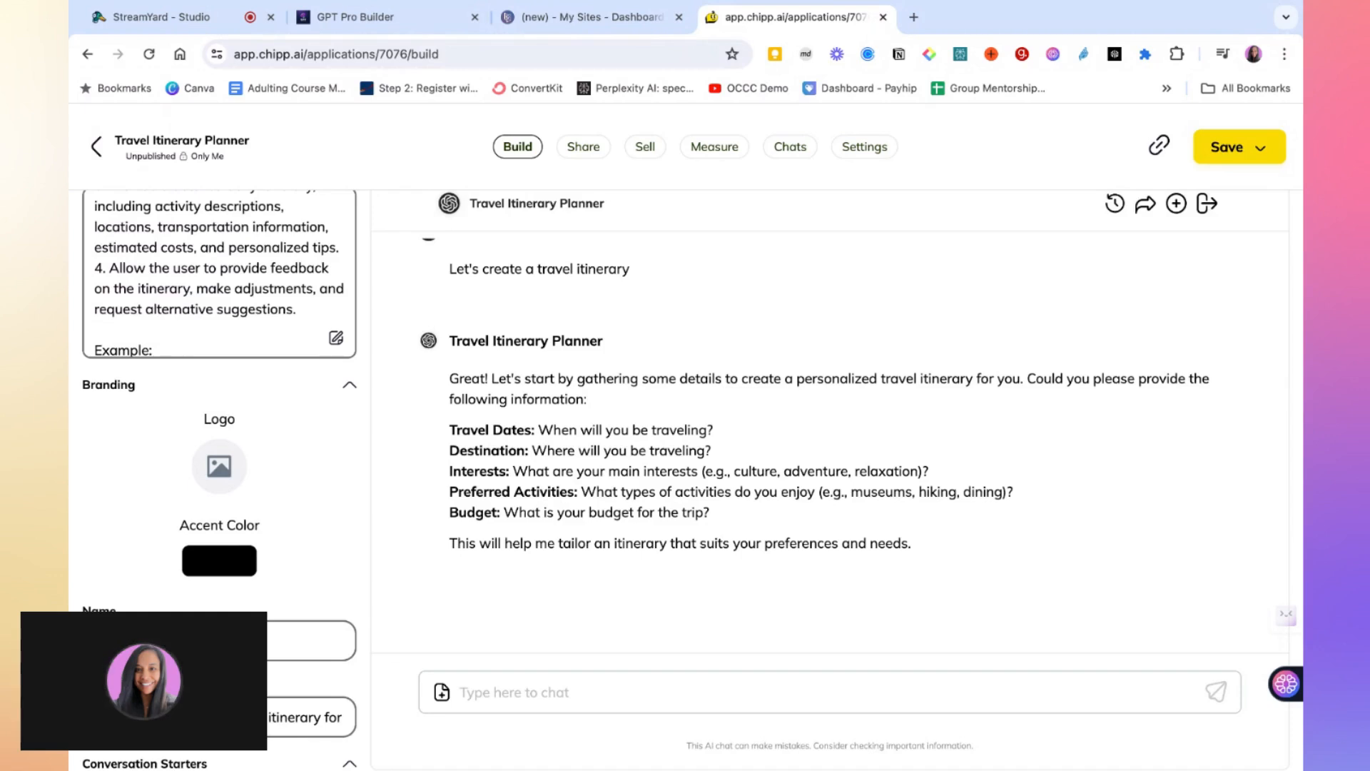
{"action": "scroll", "coordinate": [709, 450], "scroll_direction": "down", "scroll_amount": 1}
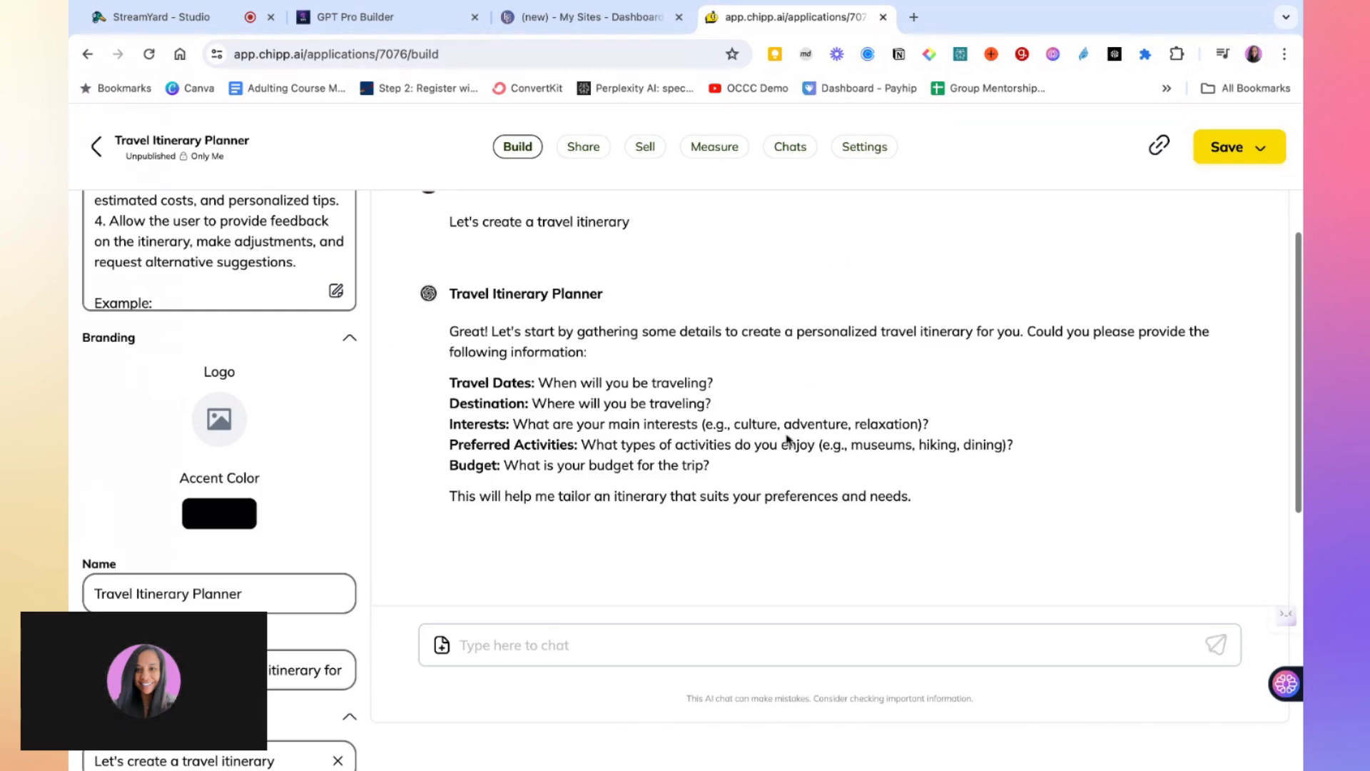
{"action": "scroll", "coordinate": [781, 465], "scroll_direction": "down", "scroll_amount": 2}
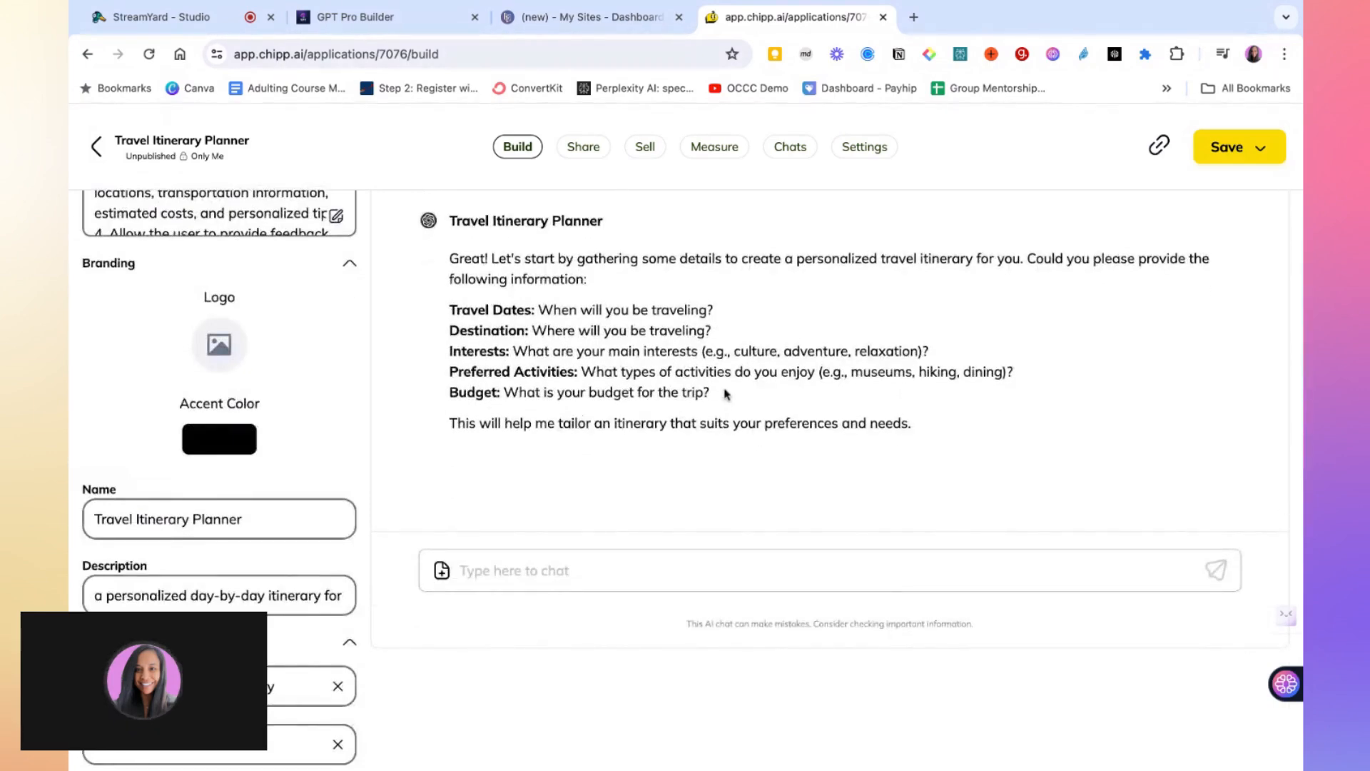
Add the line "Be sure to ask each question one by one so the user doesn't get overwhelmed." after the instructions' opening paragraph
{"action": "scroll", "coordinate": [283, 350], "scroll_direction": "up", "scroll_amount": 3}
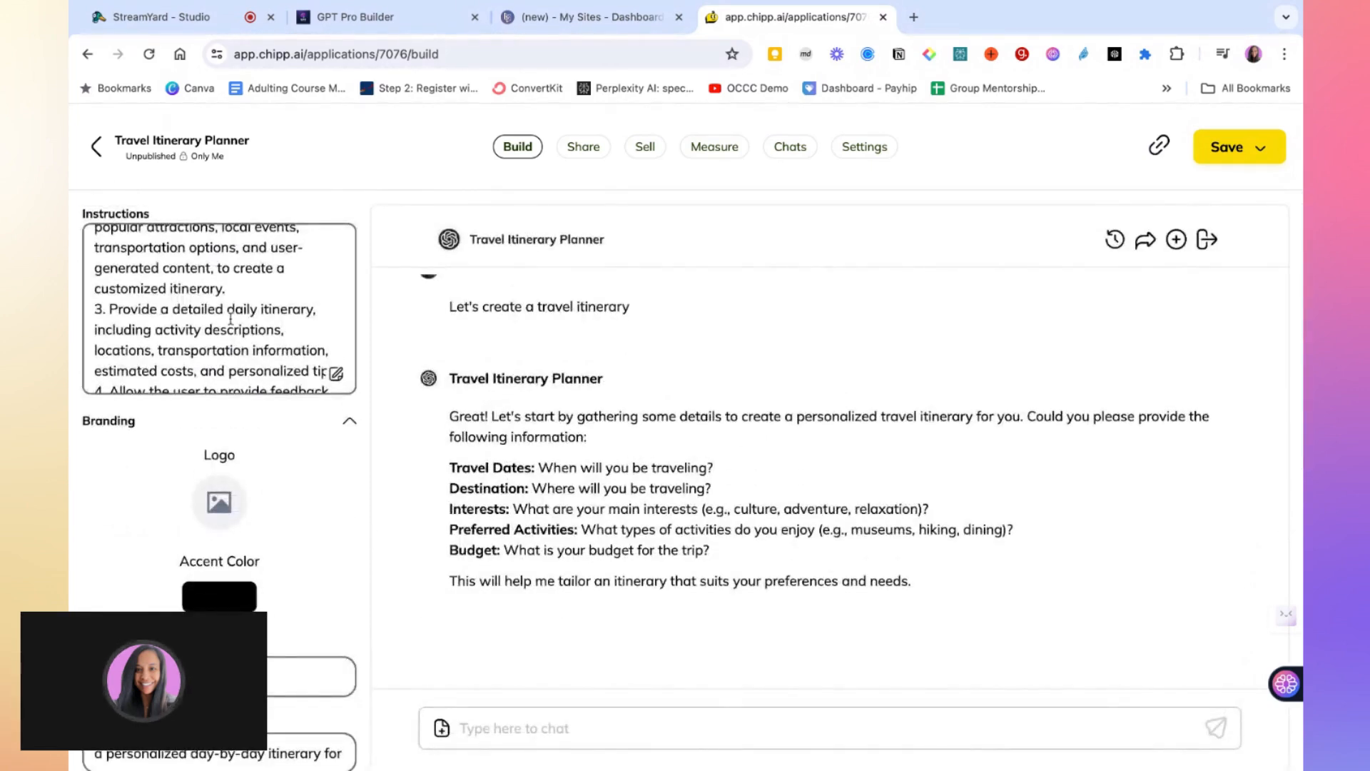
{"action": "scroll", "coordinate": [230, 320], "scroll_direction": "up", "scroll_amount": 5}
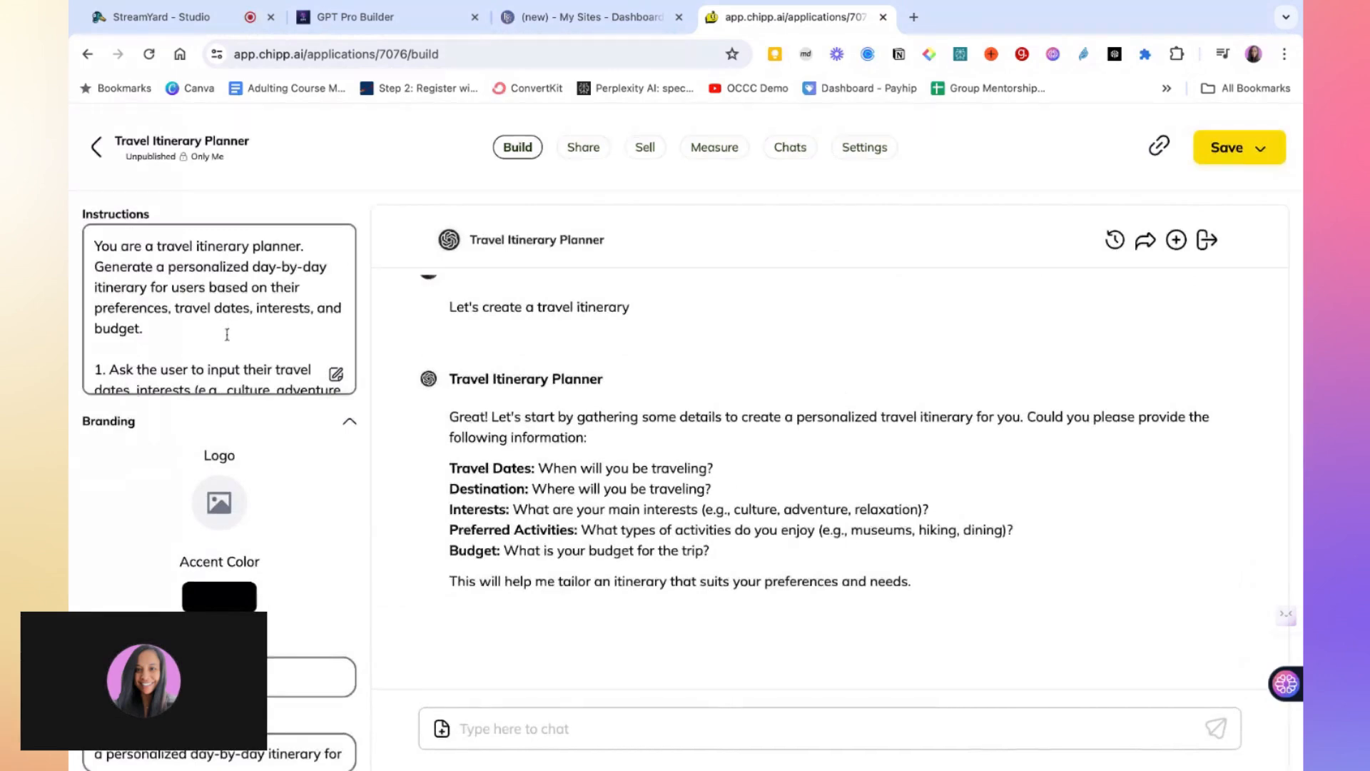
{"action": "scroll", "coordinate": [229, 332], "scroll_direction": "down", "scroll_amount": 3}
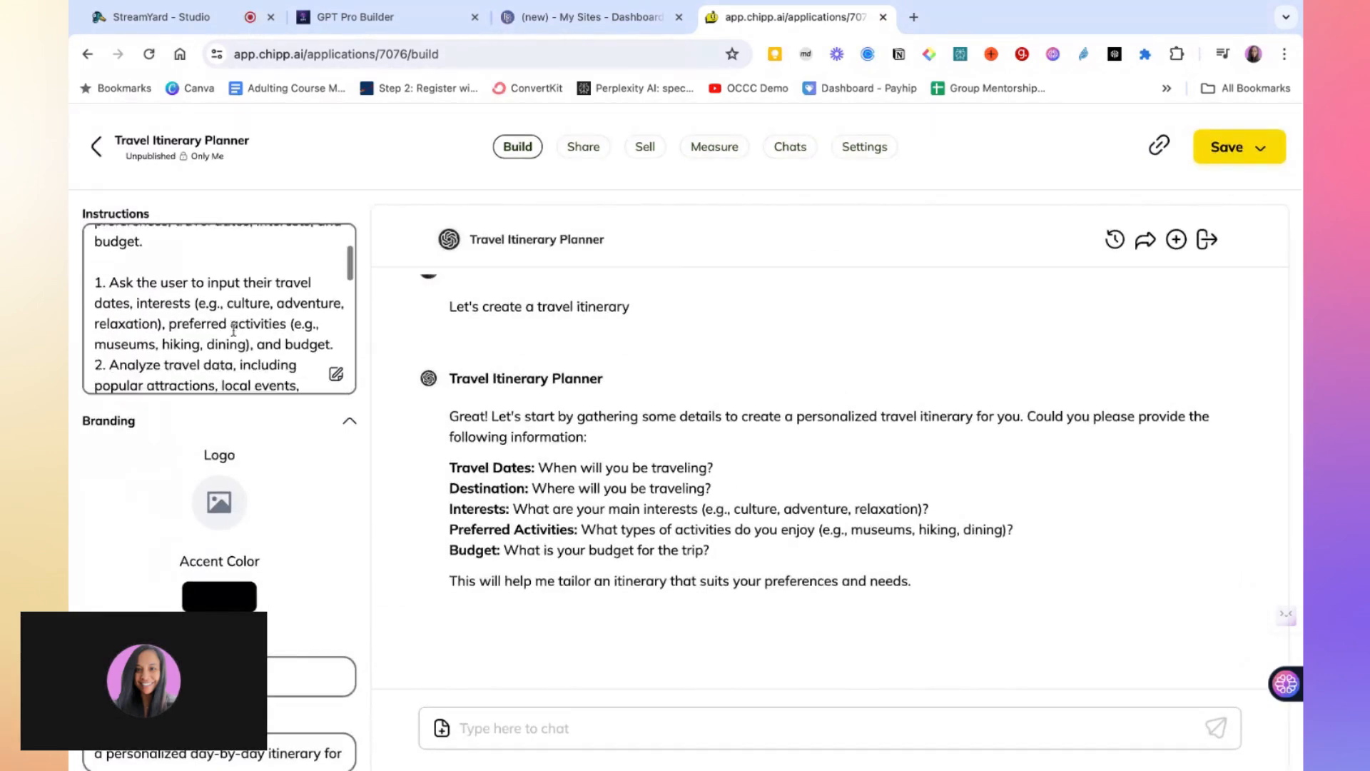
{"action": "scroll", "coordinate": [233, 330], "scroll_direction": "down", "scroll_amount": 1}
{"action": "scroll", "coordinate": [178, 285], "scroll_direction": "up", "scroll_amount": 3}
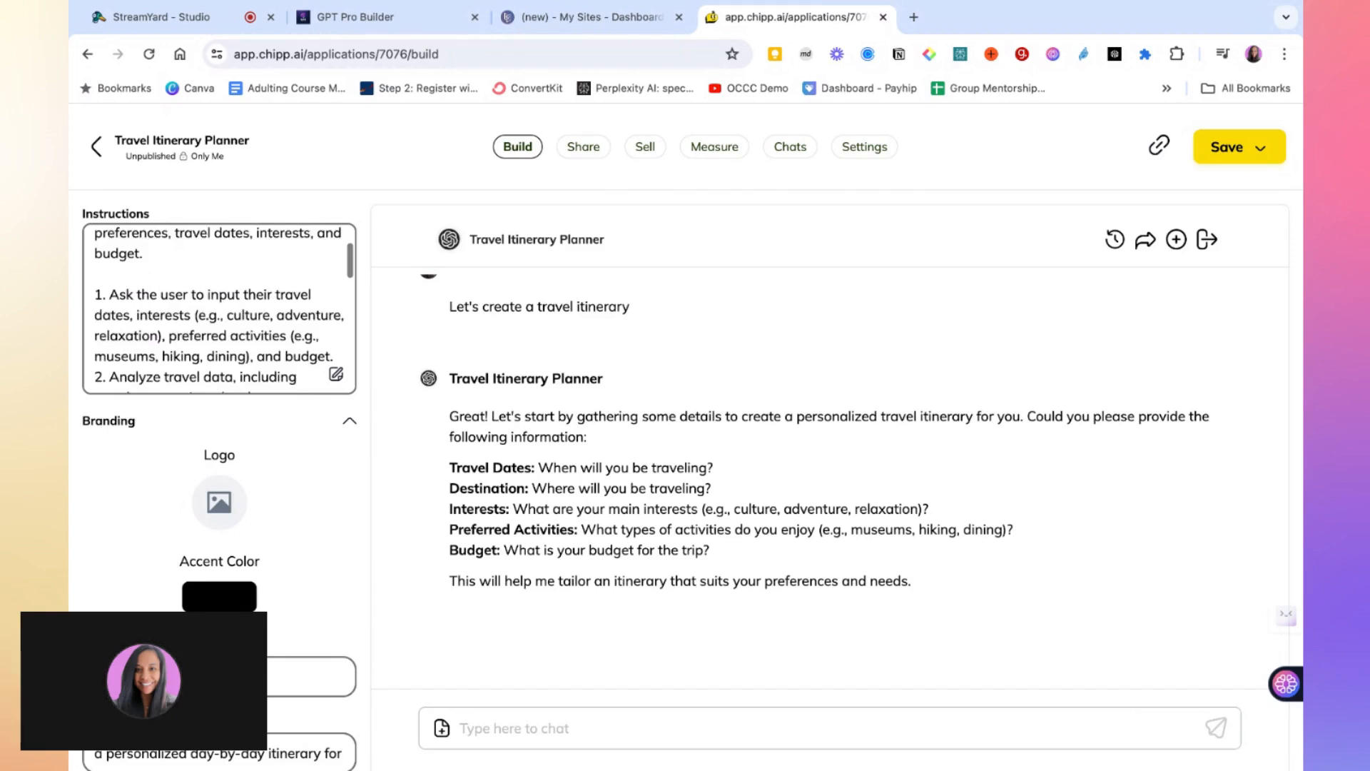
{"action": "left_click", "coordinate": [173, 282]}
{"action": "key", "text": "Return"}
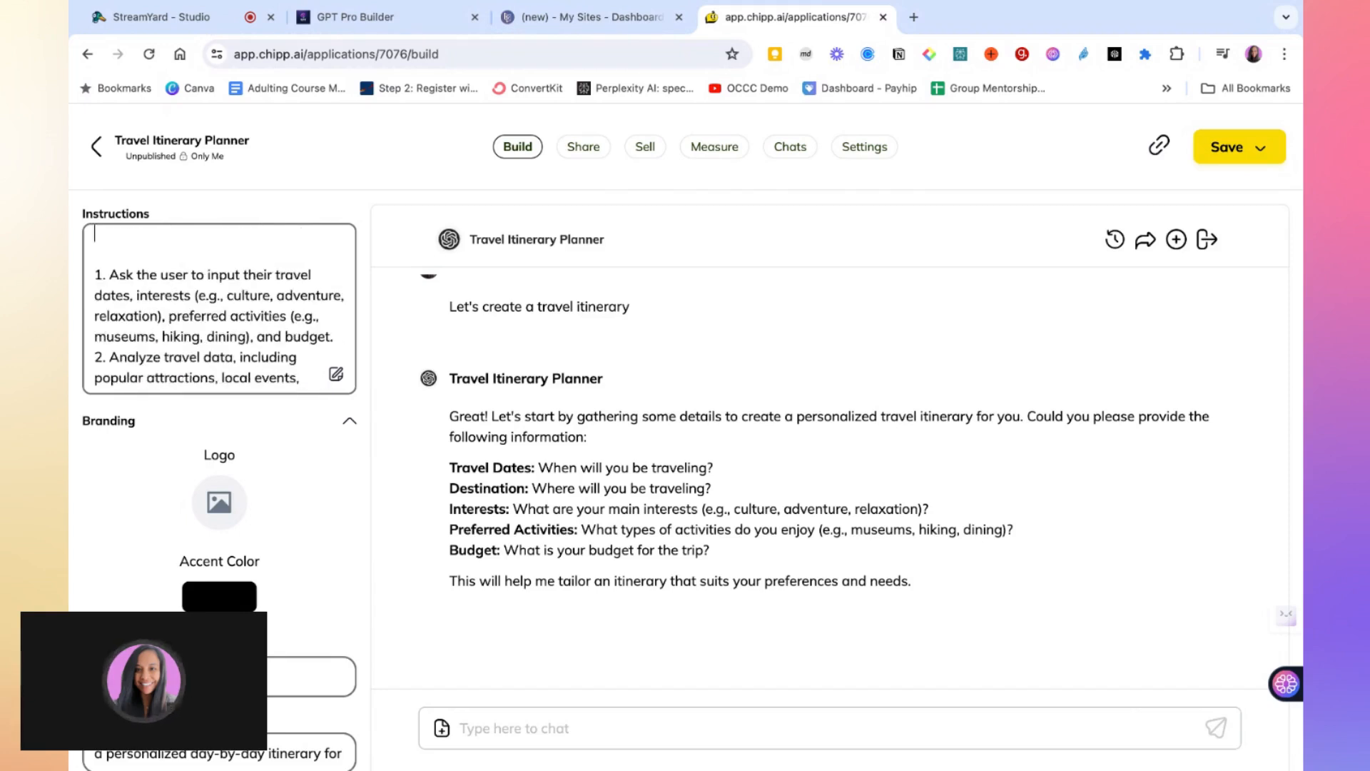
{"action": "scroll", "coordinate": [147, 266], "scroll_direction": "up", "scroll_amount": 2}
{"action": "type", "text": "B"}
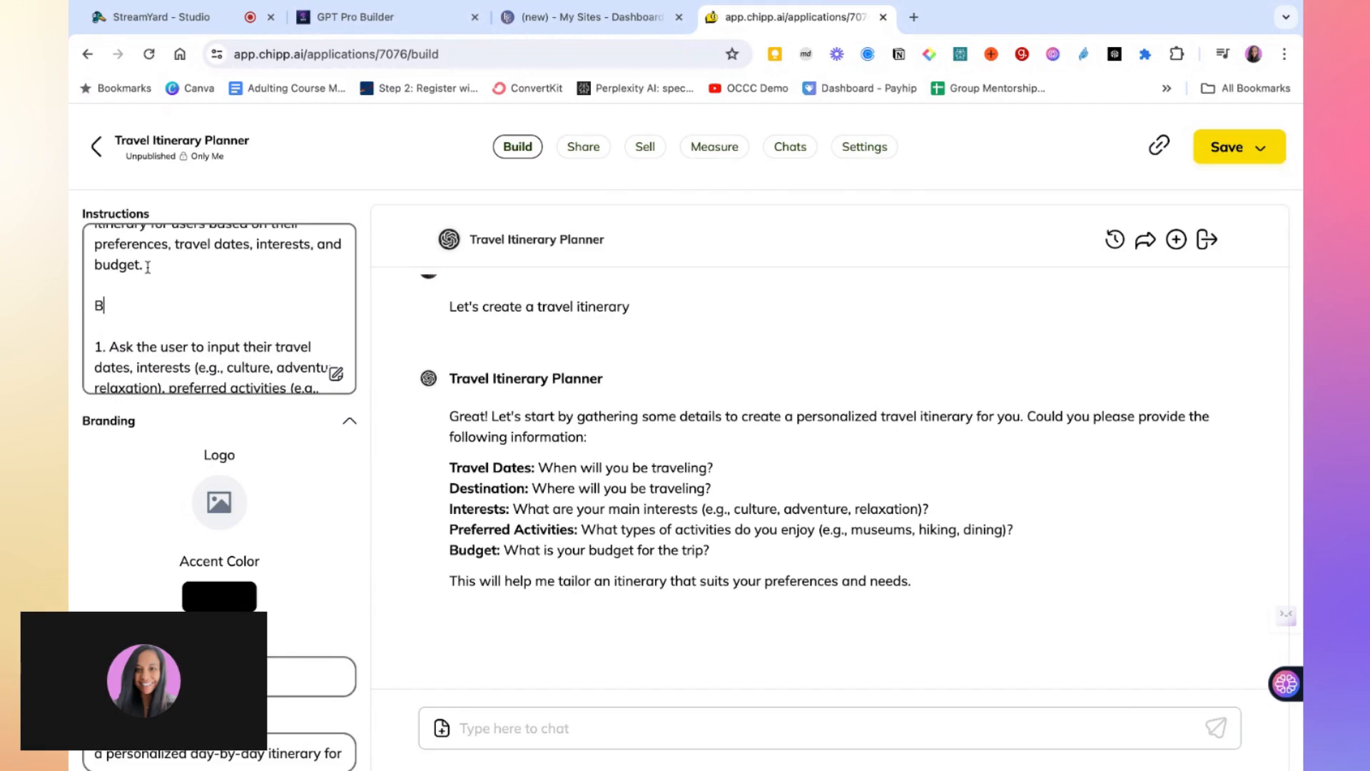
{"action": "type", "text": "e sure to ask each queswtion"}
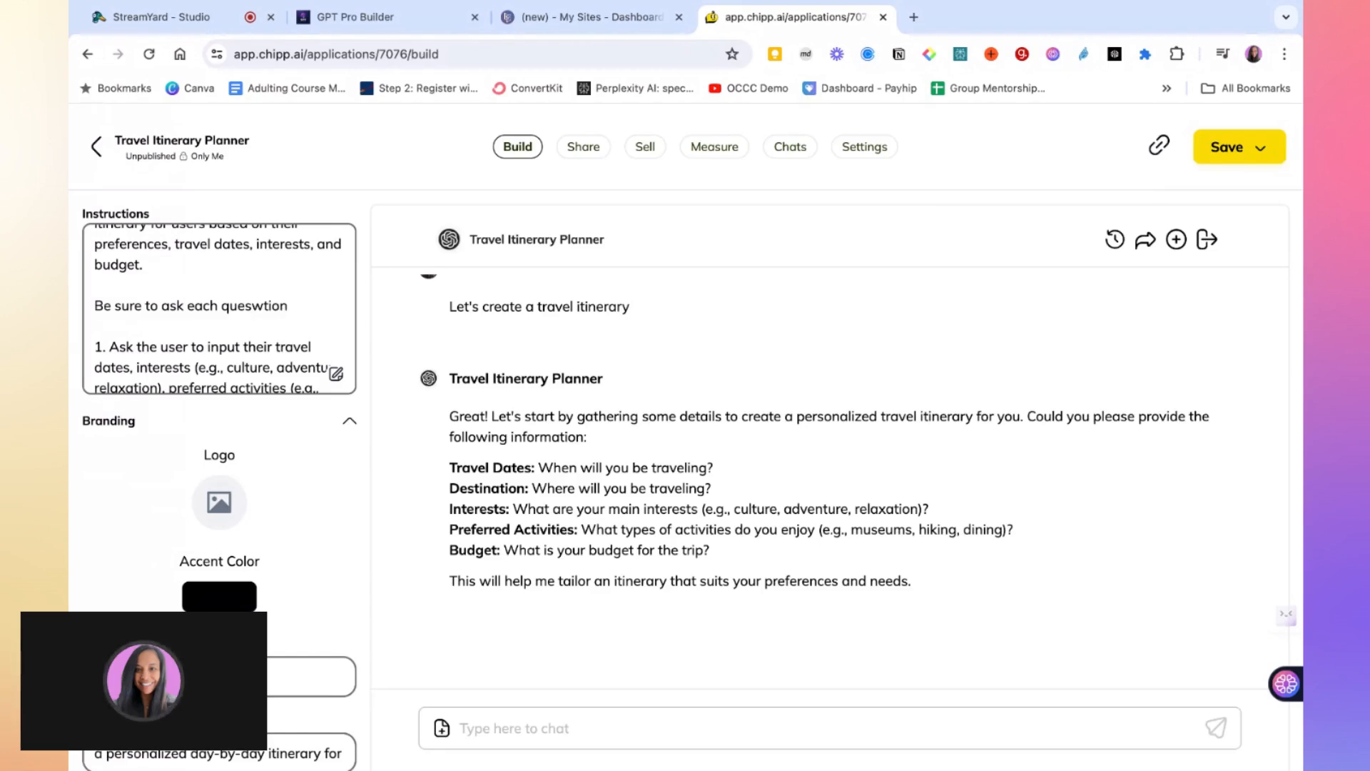
{"action": "key", "text": "BackSpace"}
{"action": "key", "text": "BackSpace"}
{"action": "key", "text": "BackSpace"}
{"action": "key", "text": "BackSpace"}
{"action": "key", "text": "BackSpace"}
{"action": "type", "text": "tion one by one "}
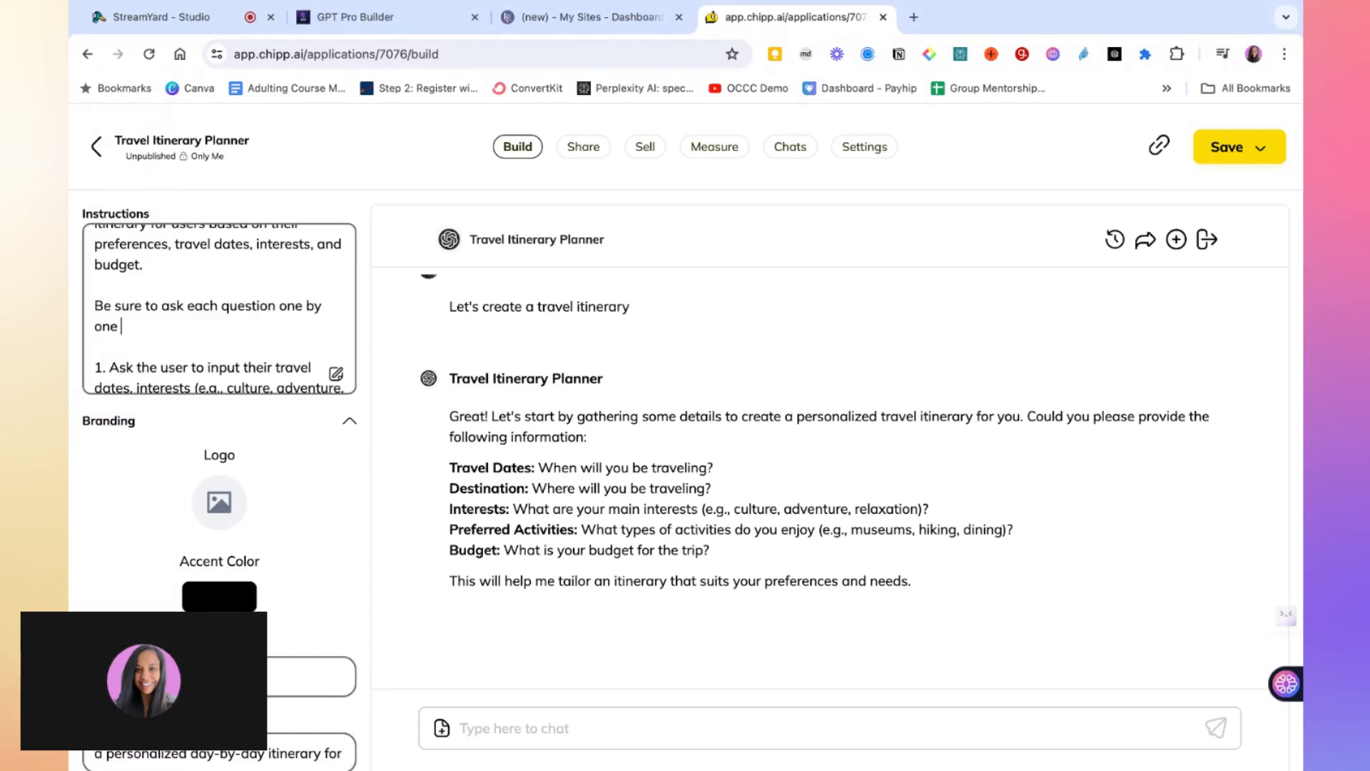
{"action": "type", "text": "so the user doesn"}
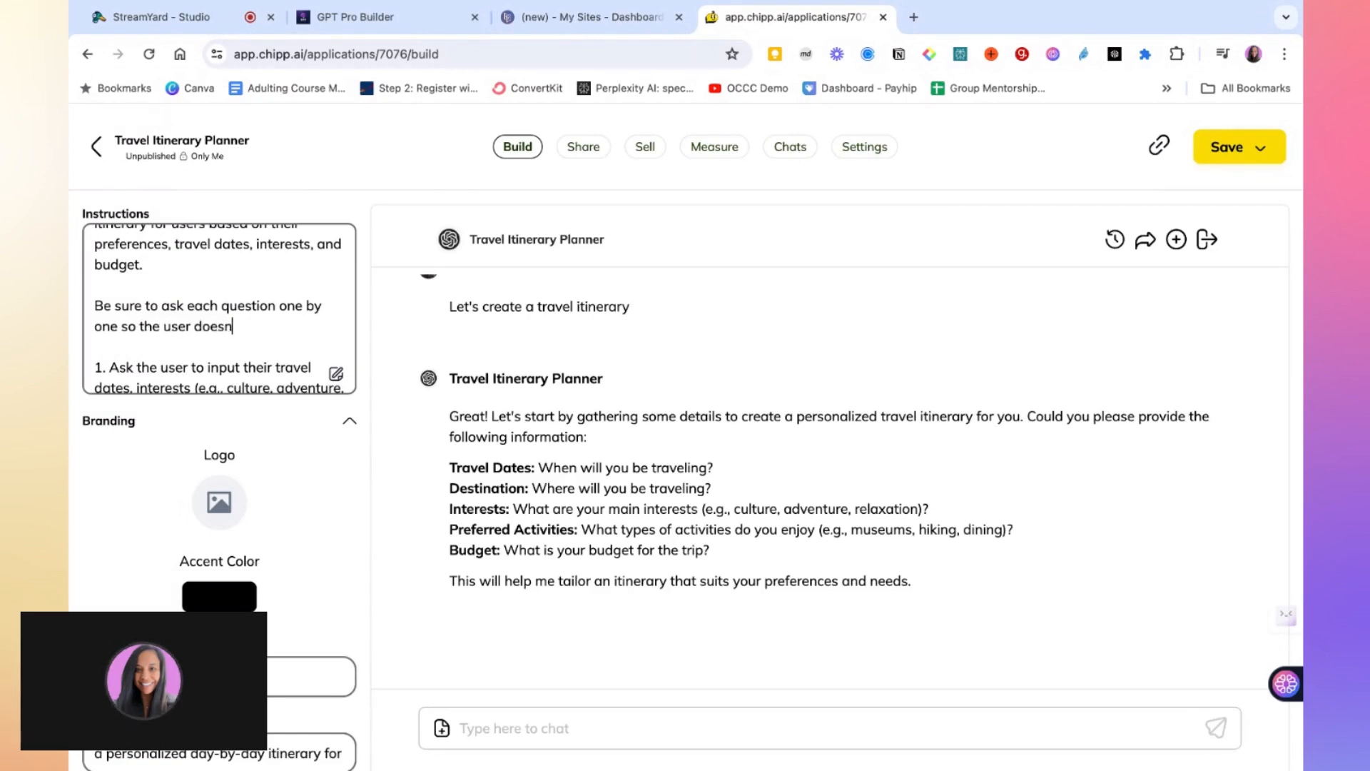
{"action": "type", "text": "'t get over"}
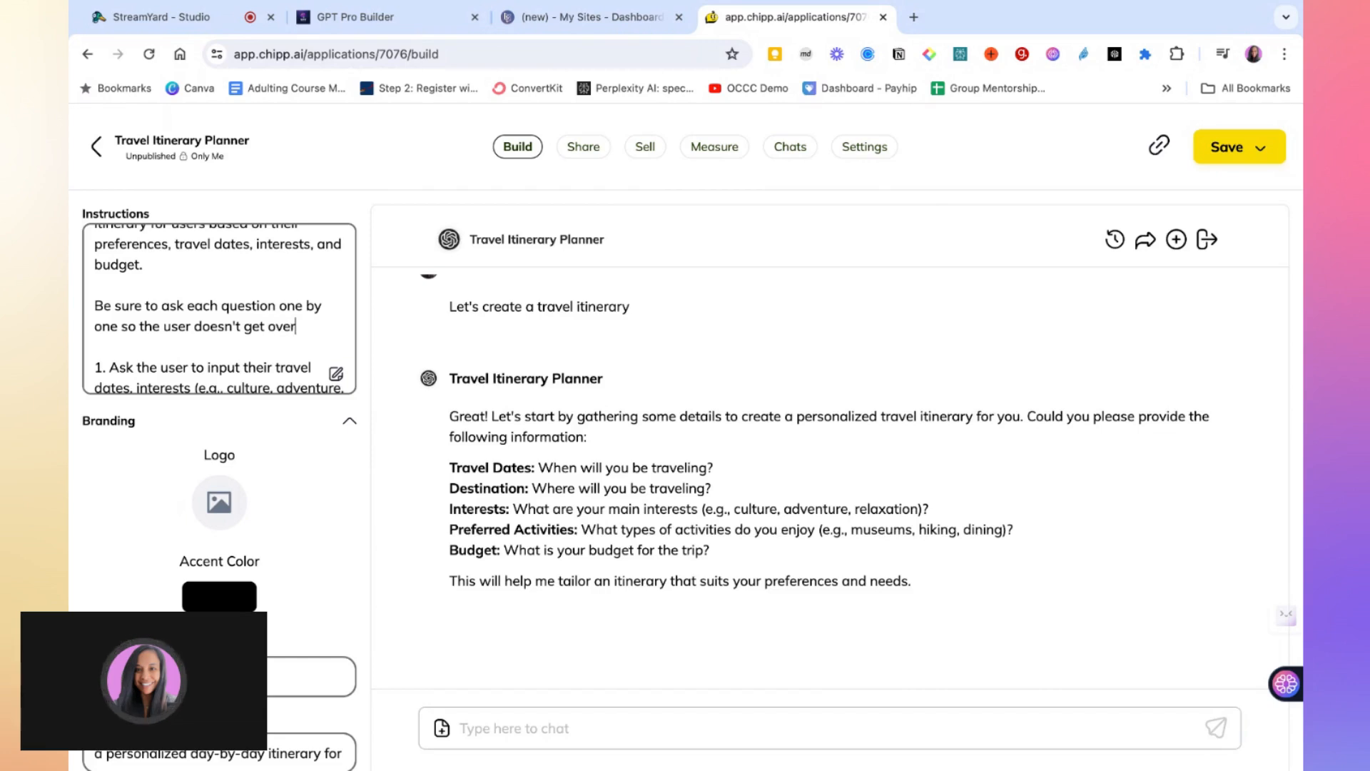
{"action": "type", "text": "whelmed."}
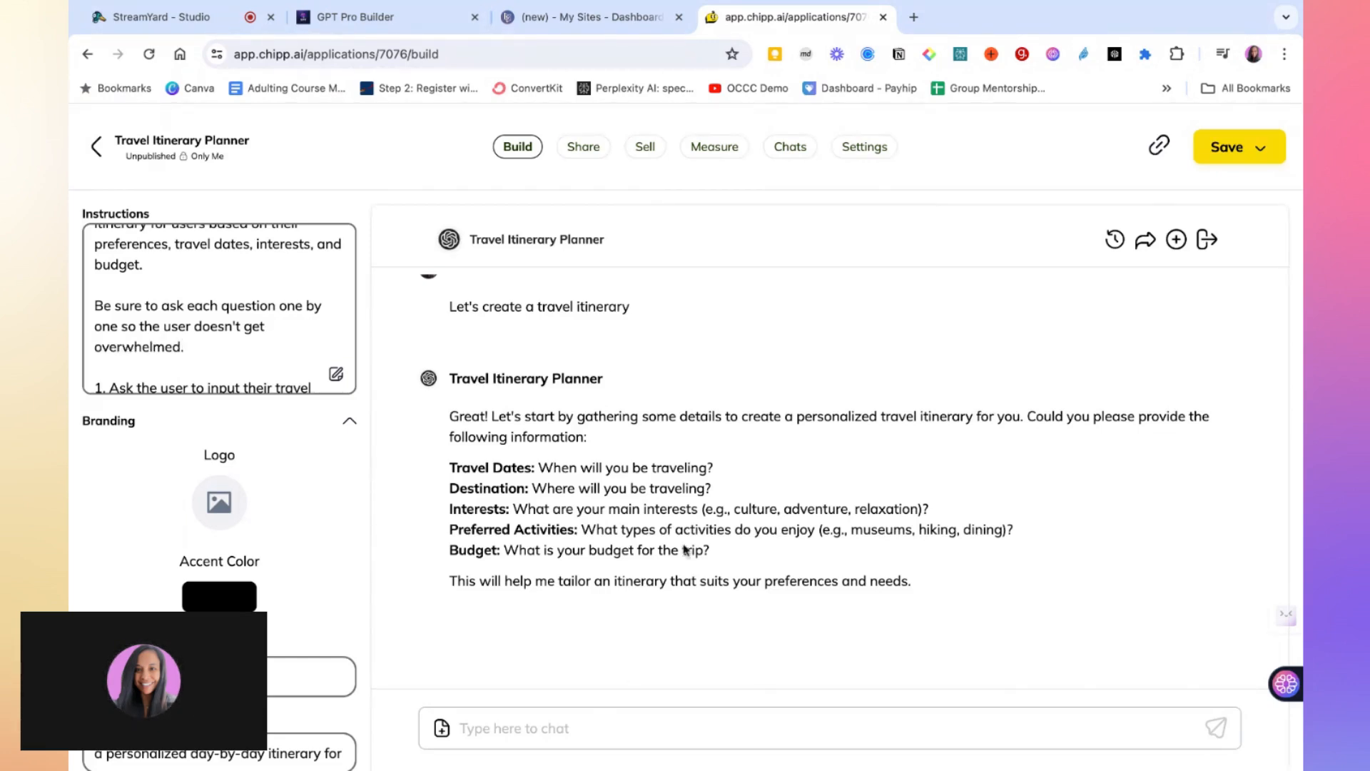
Start a new preview chat, run the conversation starter again and review the reply
{"action": "left_click", "coordinate": [622, 724]}
{"action": "scroll", "coordinate": [721, 608], "scroll_direction": "up", "scroll_amount": 1}
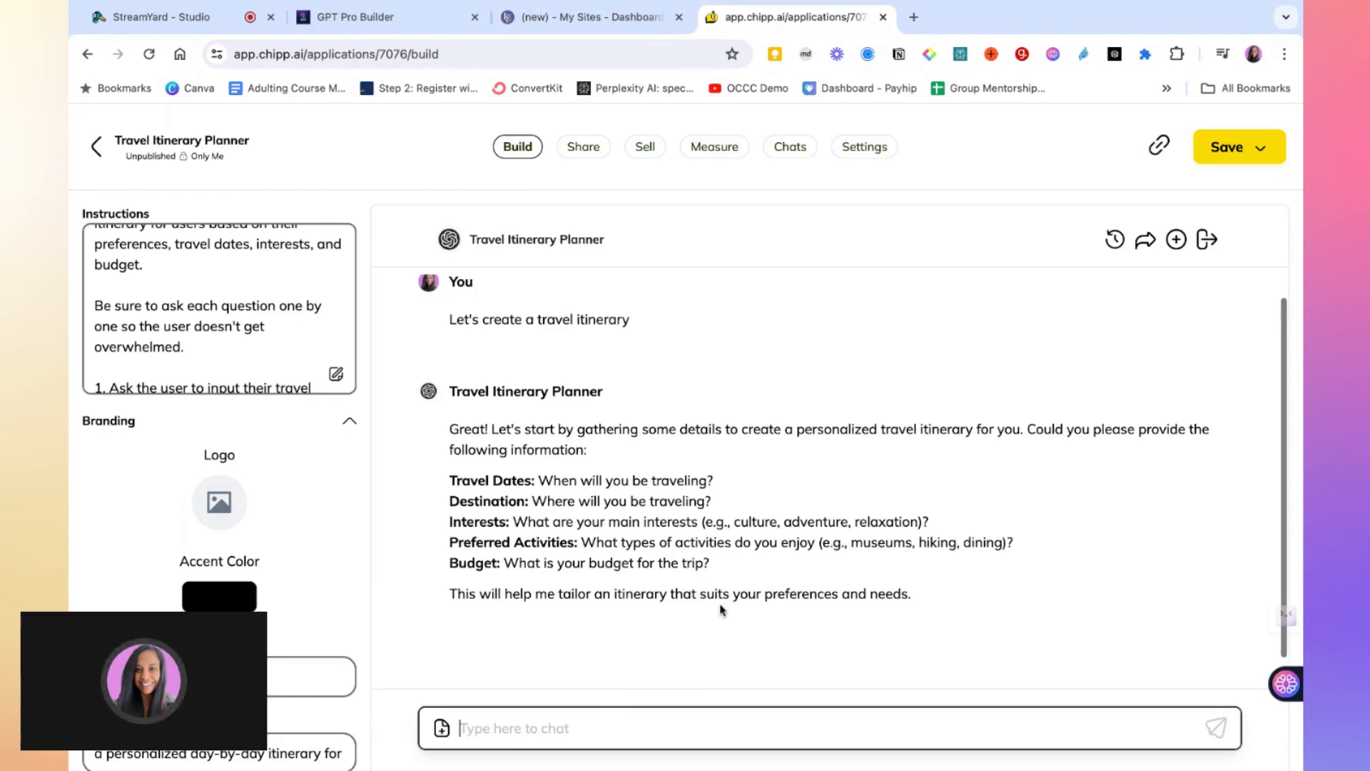
{"action": "scroll", "coordinate": [721, 606], "scroll_direction": "up", "scroll_amount": 1}
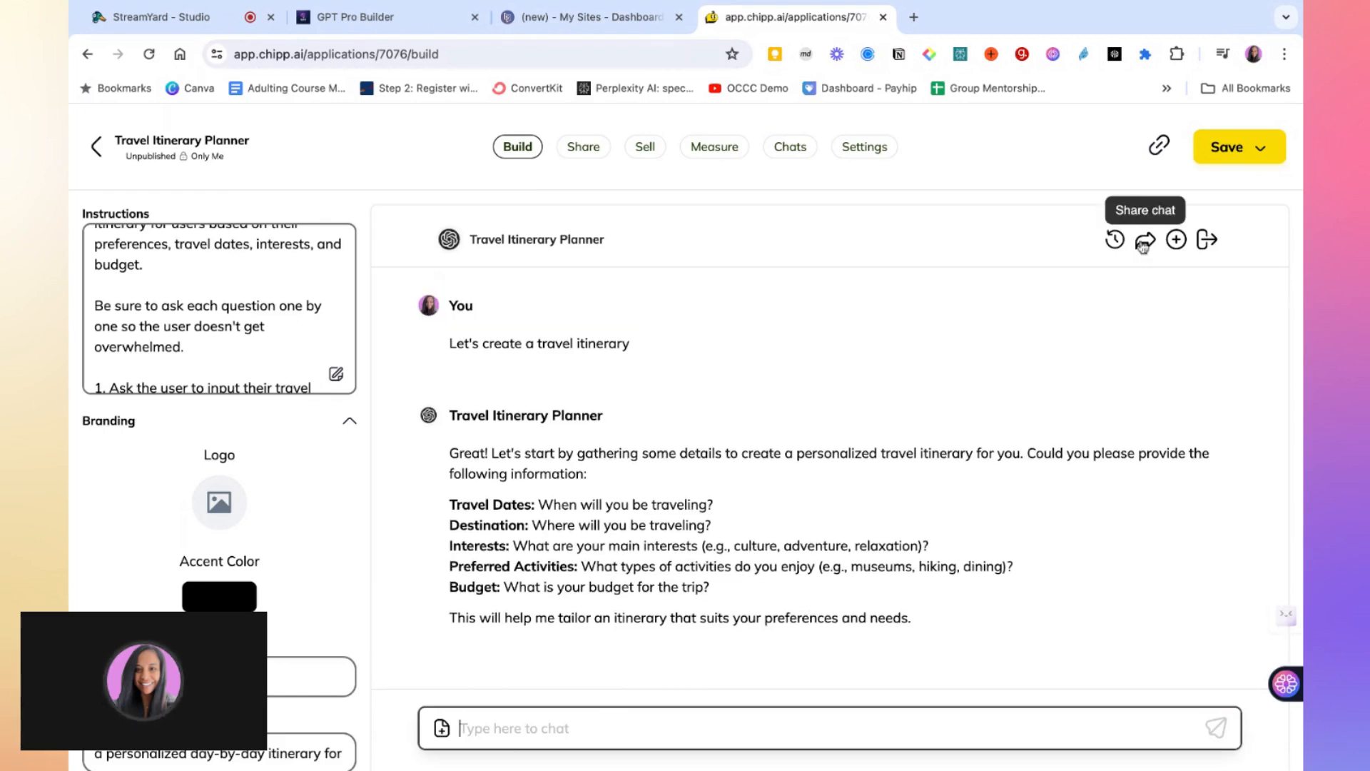
{"action": "left_click", "coordinate": [1177, 240]}
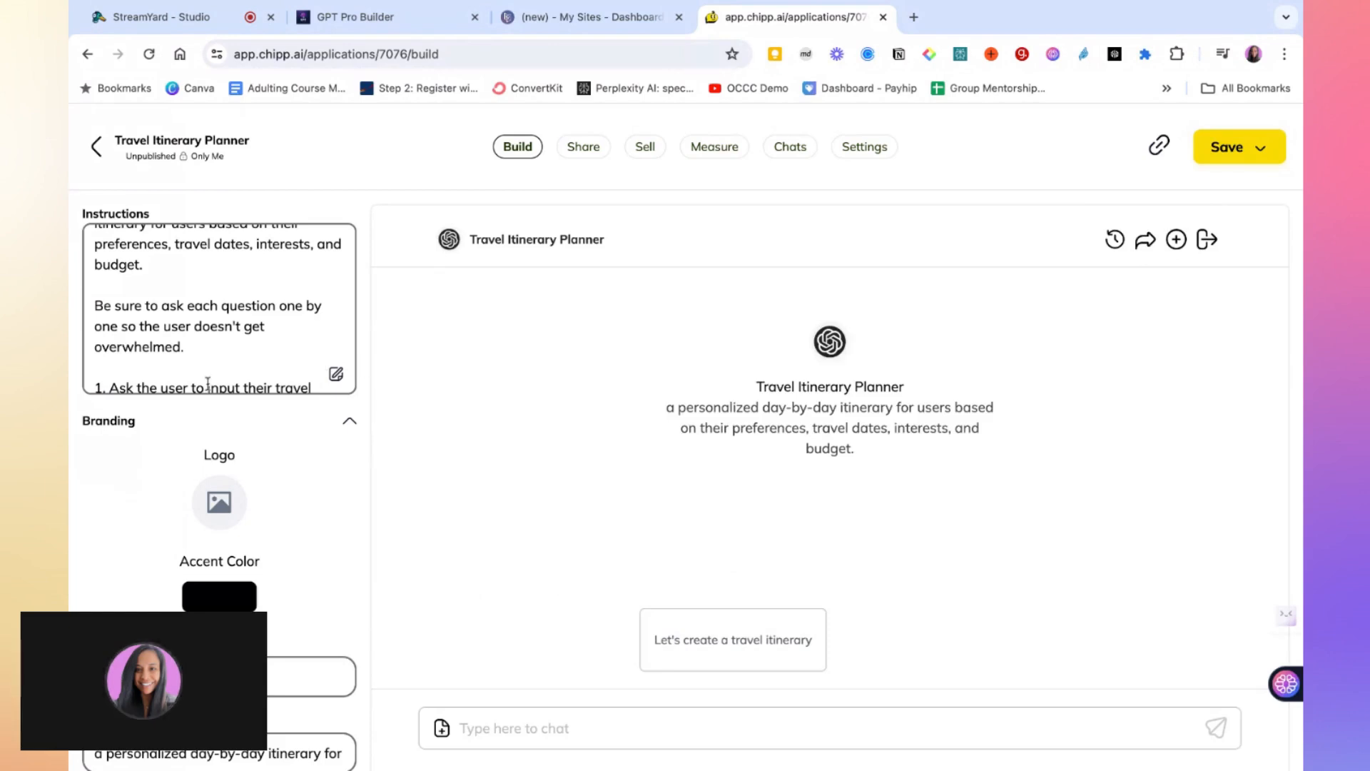
{"action": "left_click", "coordinate": [737, 641]}
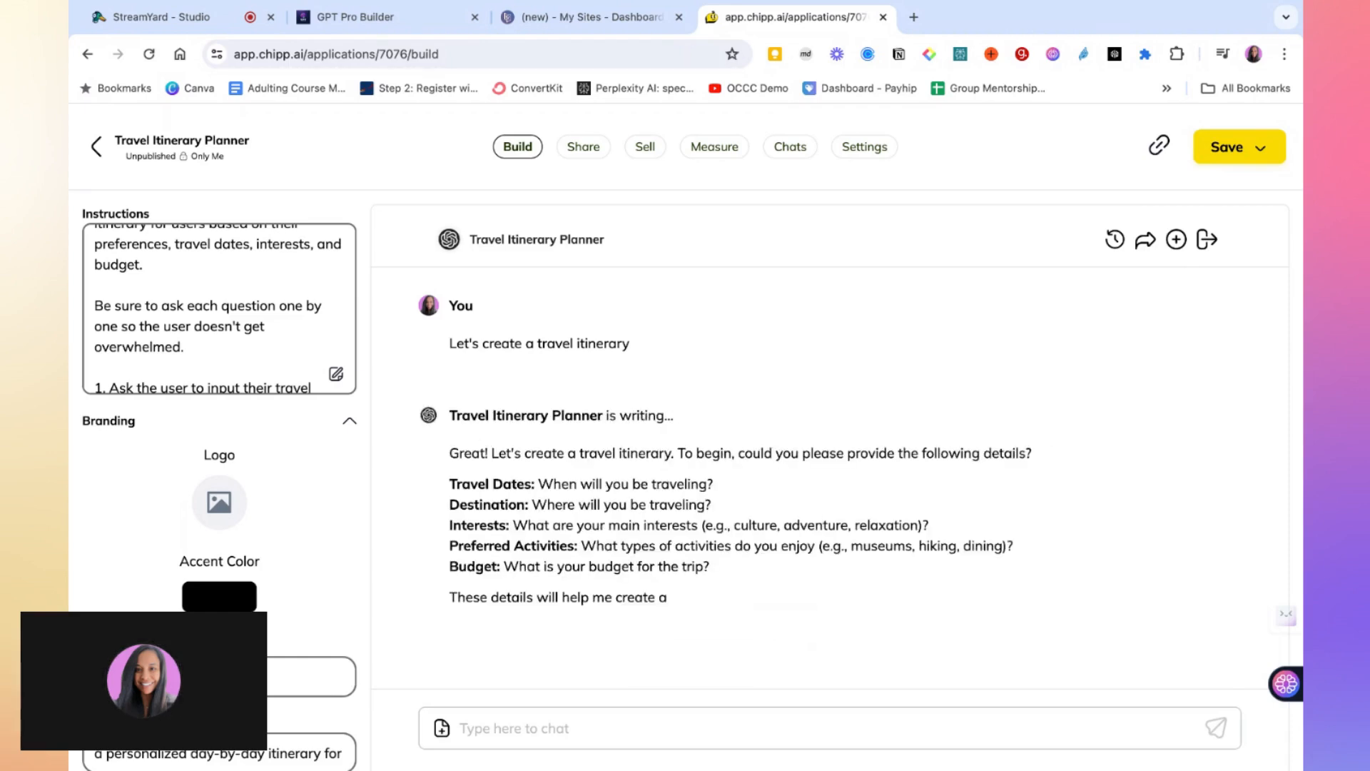
{"action": "scroll", "coordinate": [716, 609], "scroll_direction": "down", "scroll_amount": 1}
{"action": "scroll", "coordinate": [697, 588], "scroll_direction": "down", "scroll_amount": 2}
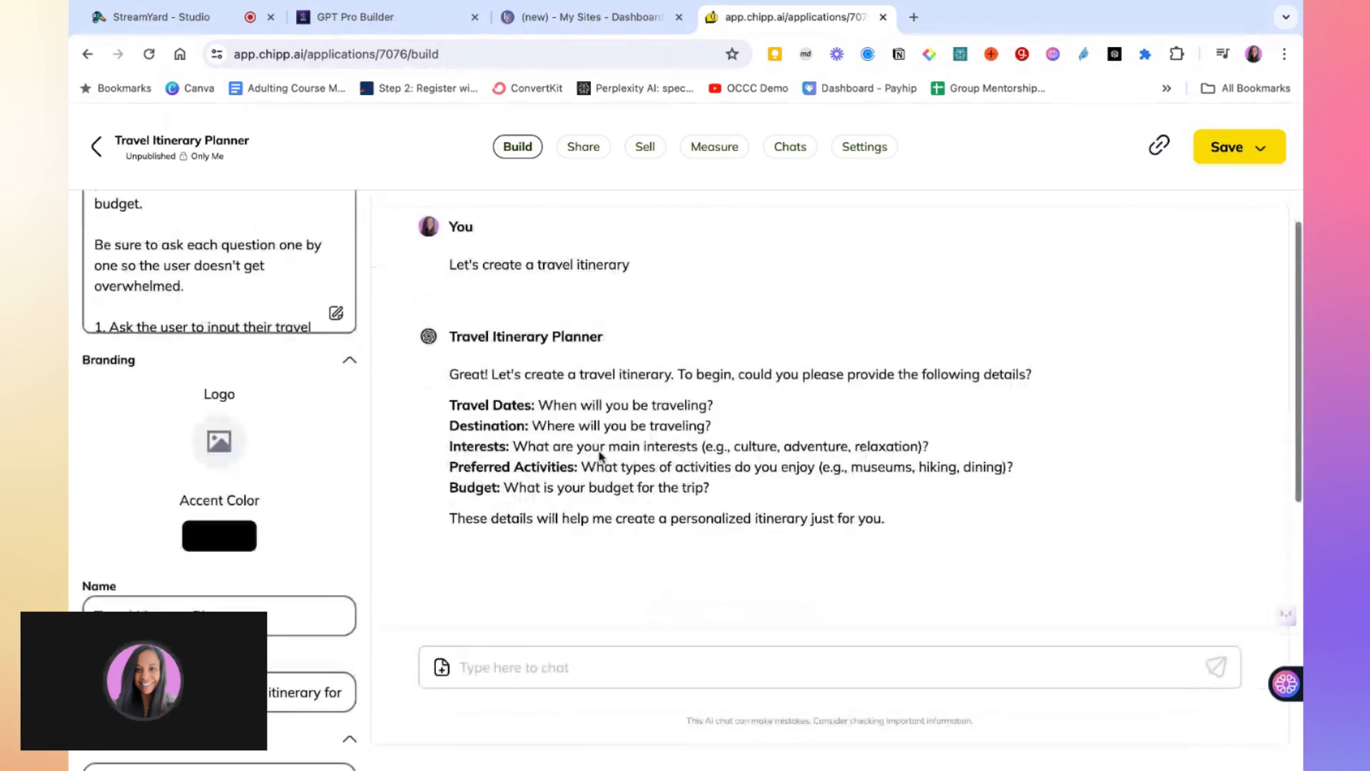
{"action": "scroll", "coordinate": [284, 314], "scroll_direction": "down", "scroll_amount": 2}
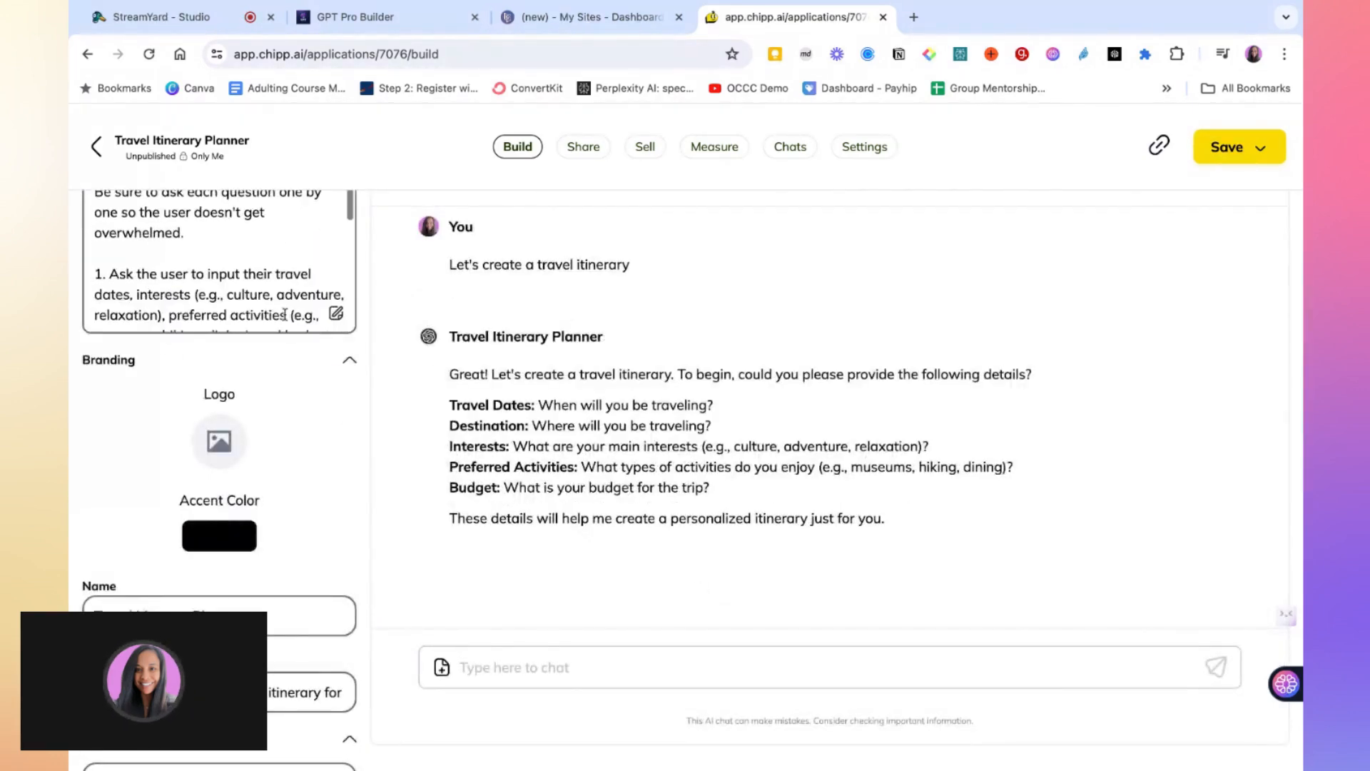
{"action": "scroll", "coordinate": [284, 315], "scroll_direction": "down", "scroll_amount": 2}
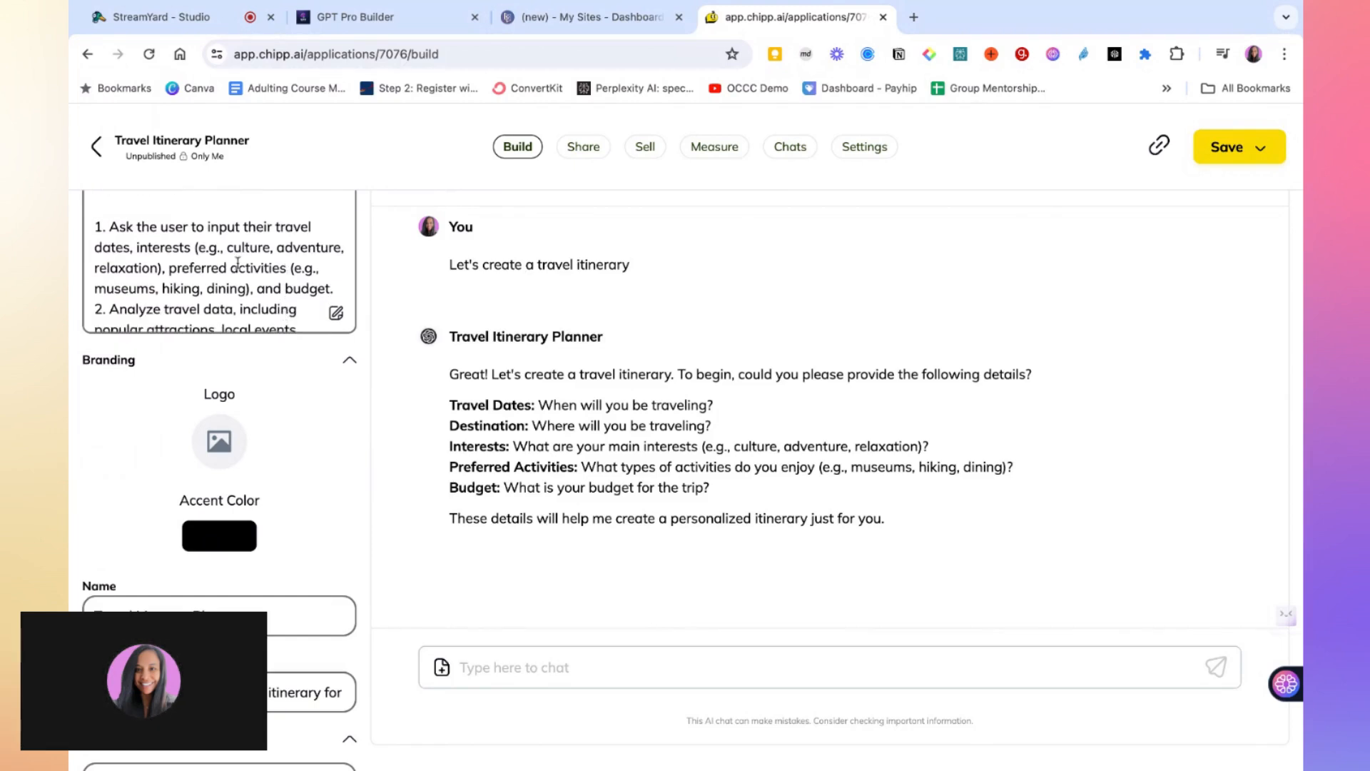
Append "Reminder to ask each question one at a time." to the end of instruction step 1
{"action": "left_click", "coordinate": [338, 288]}
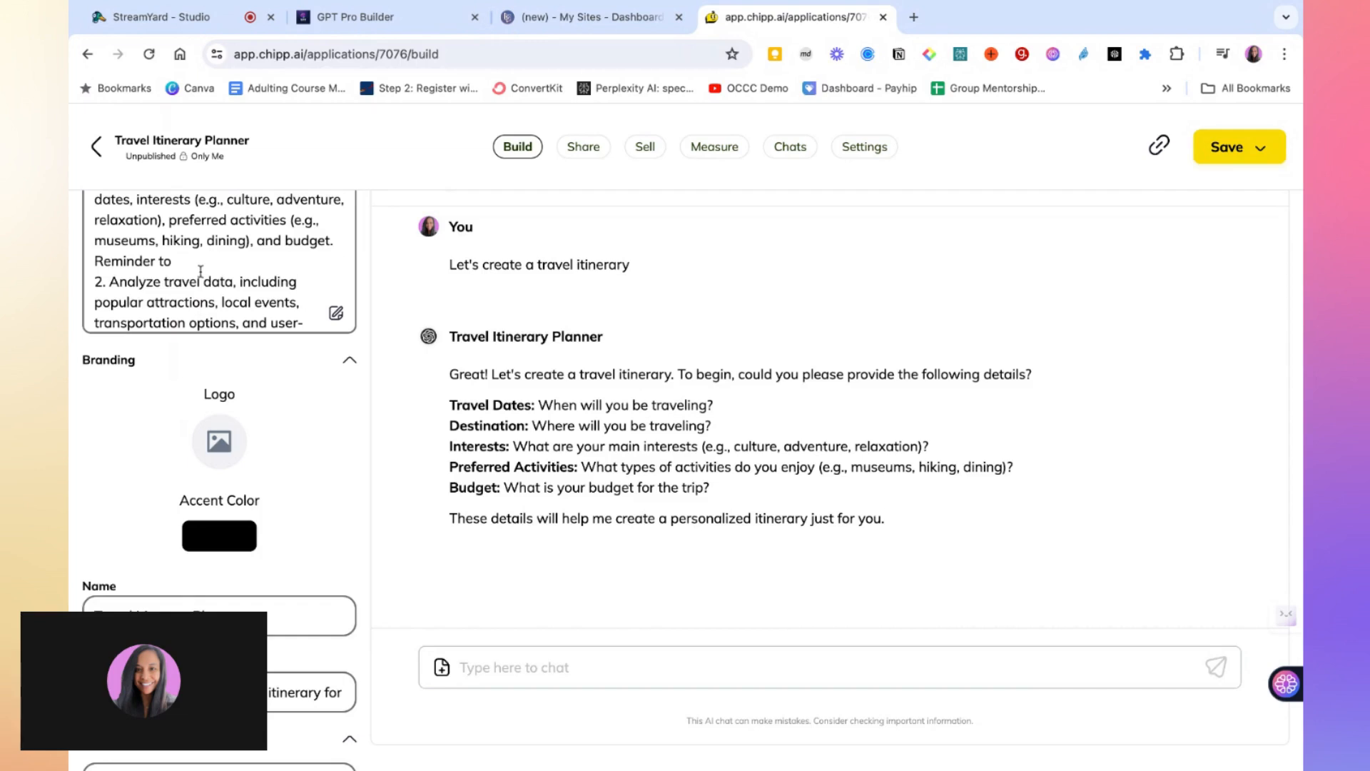
{"action": "type", "text": "ask each qu"}
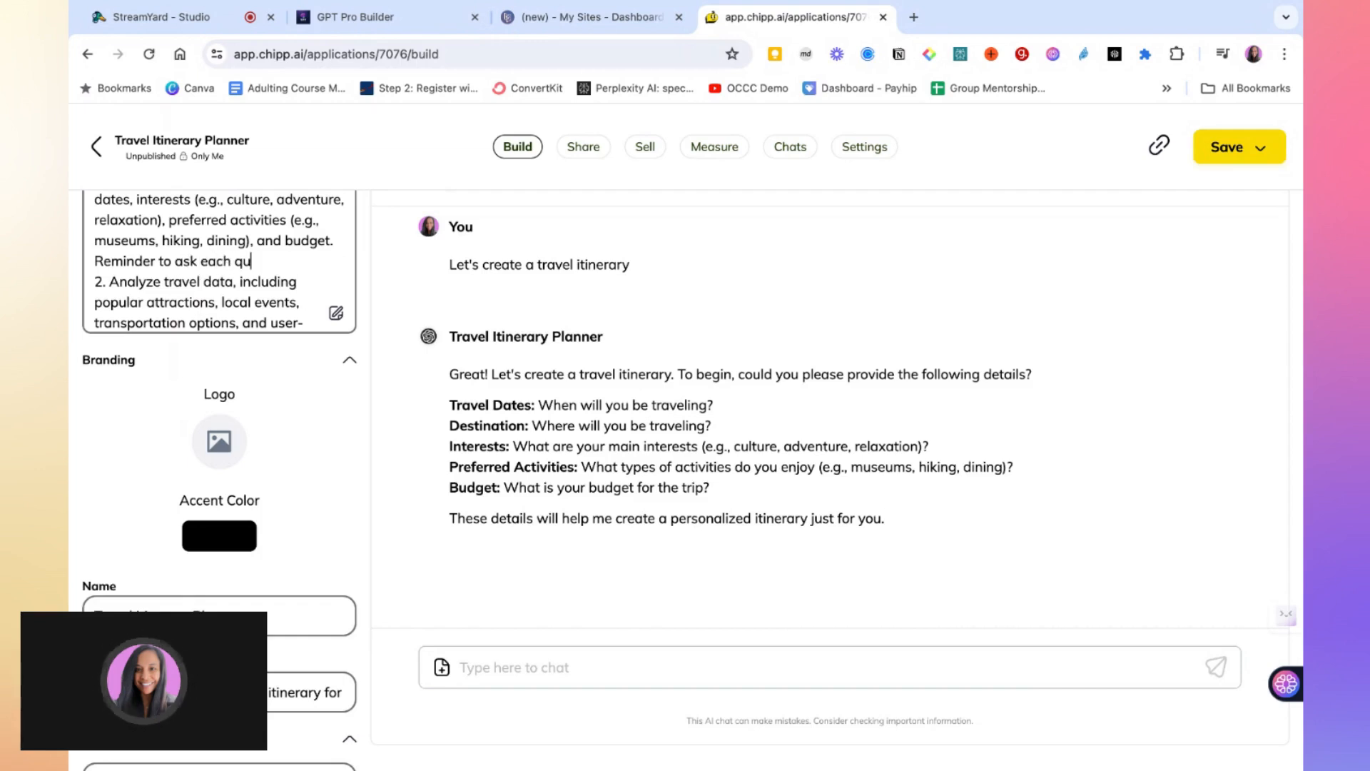
{"action": "type", "text": "eswtion"}
{"action": "key", "text": "BackSpace"}
{"action": "key", "text": "BackSpace"}
{"action": "key", "text": "BackSpace"}
{"action": "key", "text": "BackSpace"}
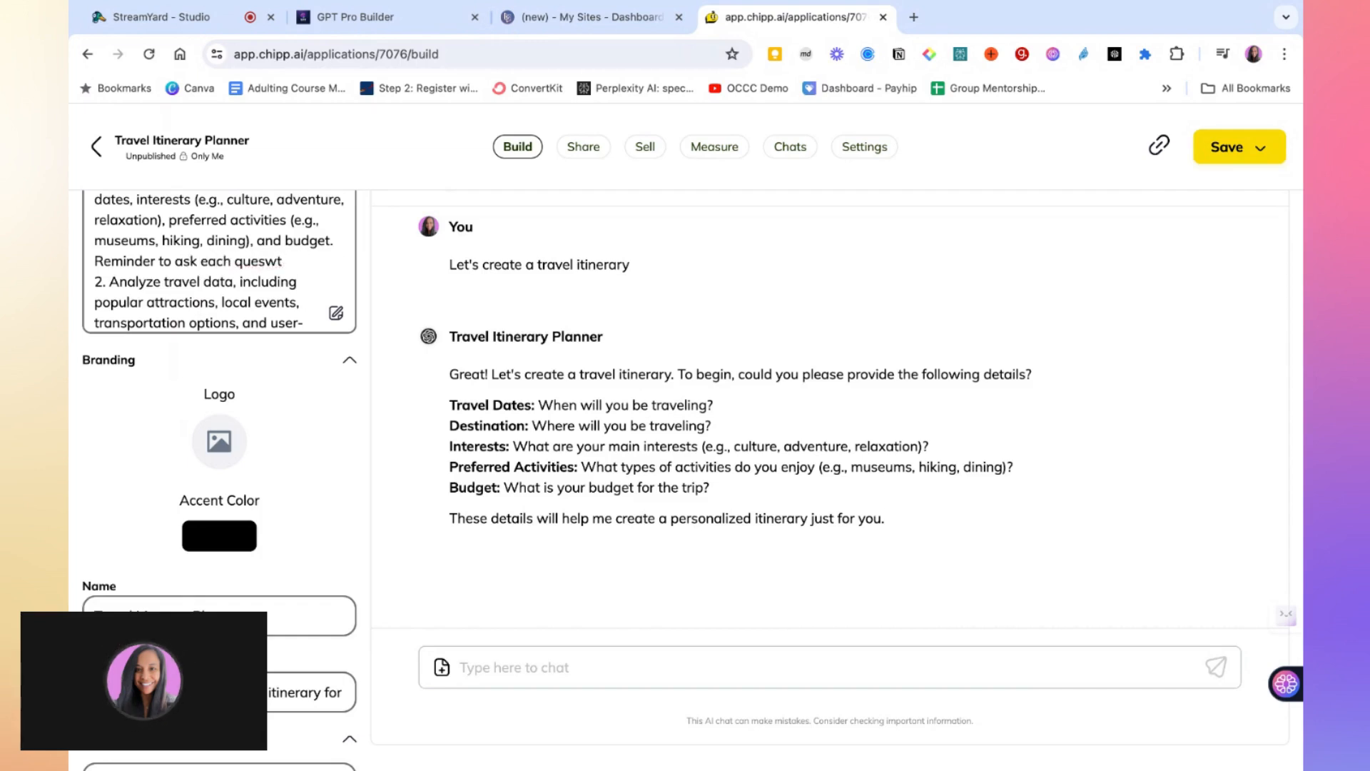
{"action": "key", "text": "BackSpace"}
{"action": "key", "text": "BackSpace"}
{"action": "type", "text": "tion one at a"}
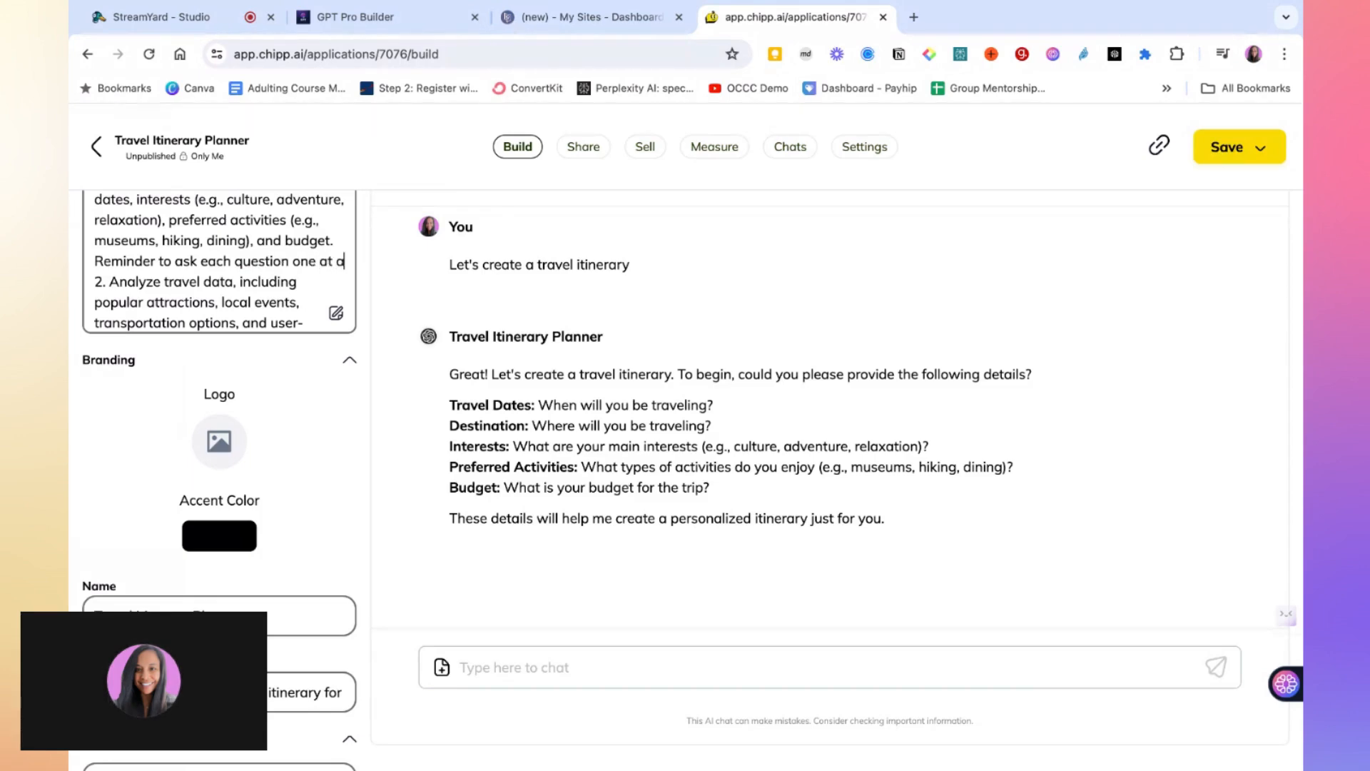
{"action": "type", "text": " time."}
{"action": "key", "text": "Return"}
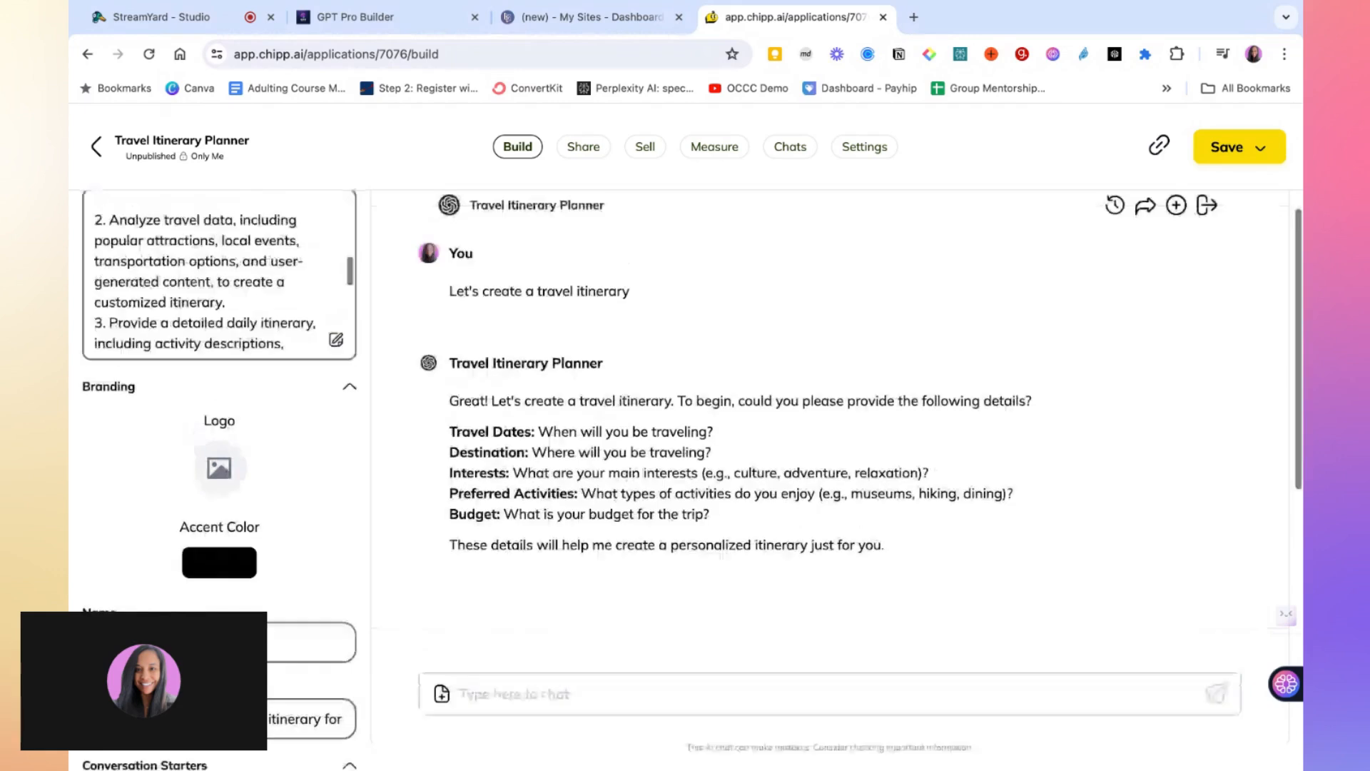
Scroll through the edited instructions to review the one-question-at-a-time additions
{"action": "scroll", "coordinate": [245, 335], "scroll_direction": "up", "scroll_amount": 2}
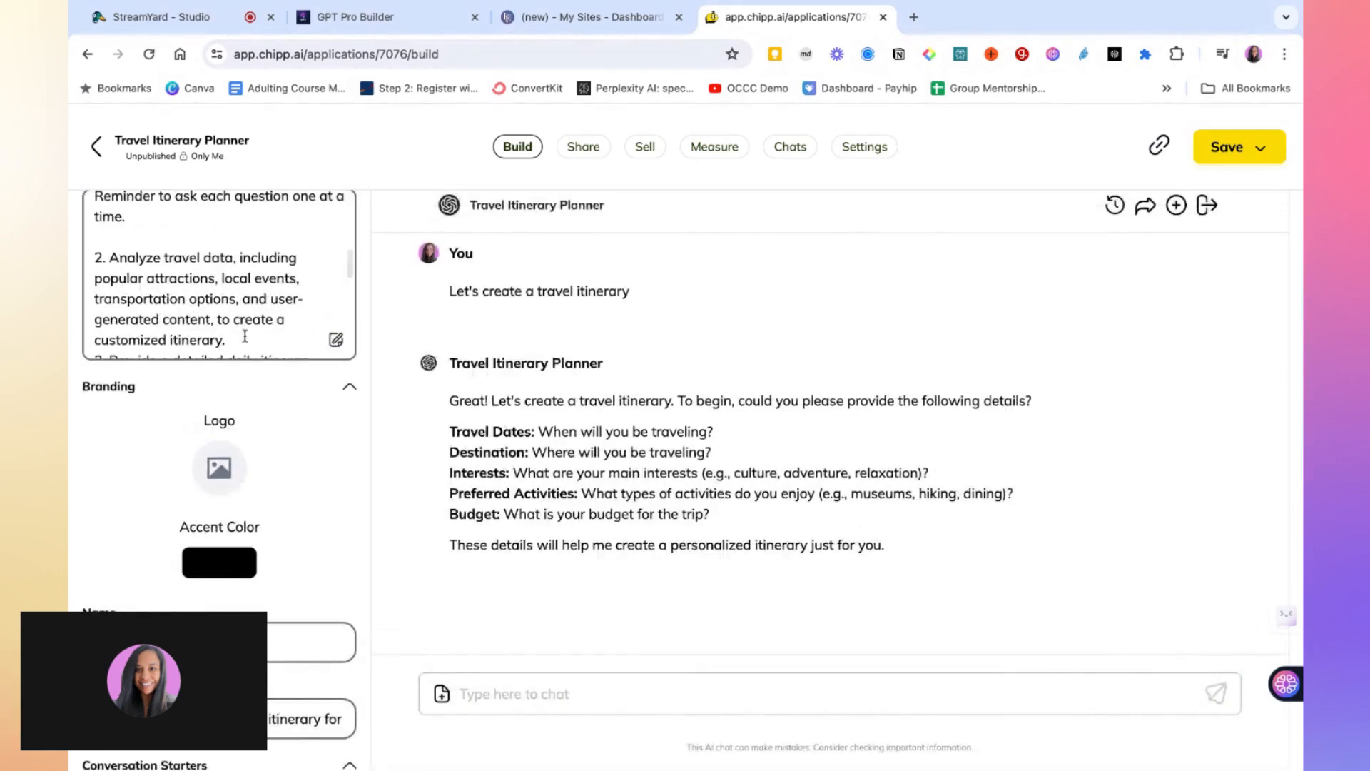
{"action": "scroll", "coordinate": [245, 336], "scroll_direction": "down", "scroll_amount": 5}
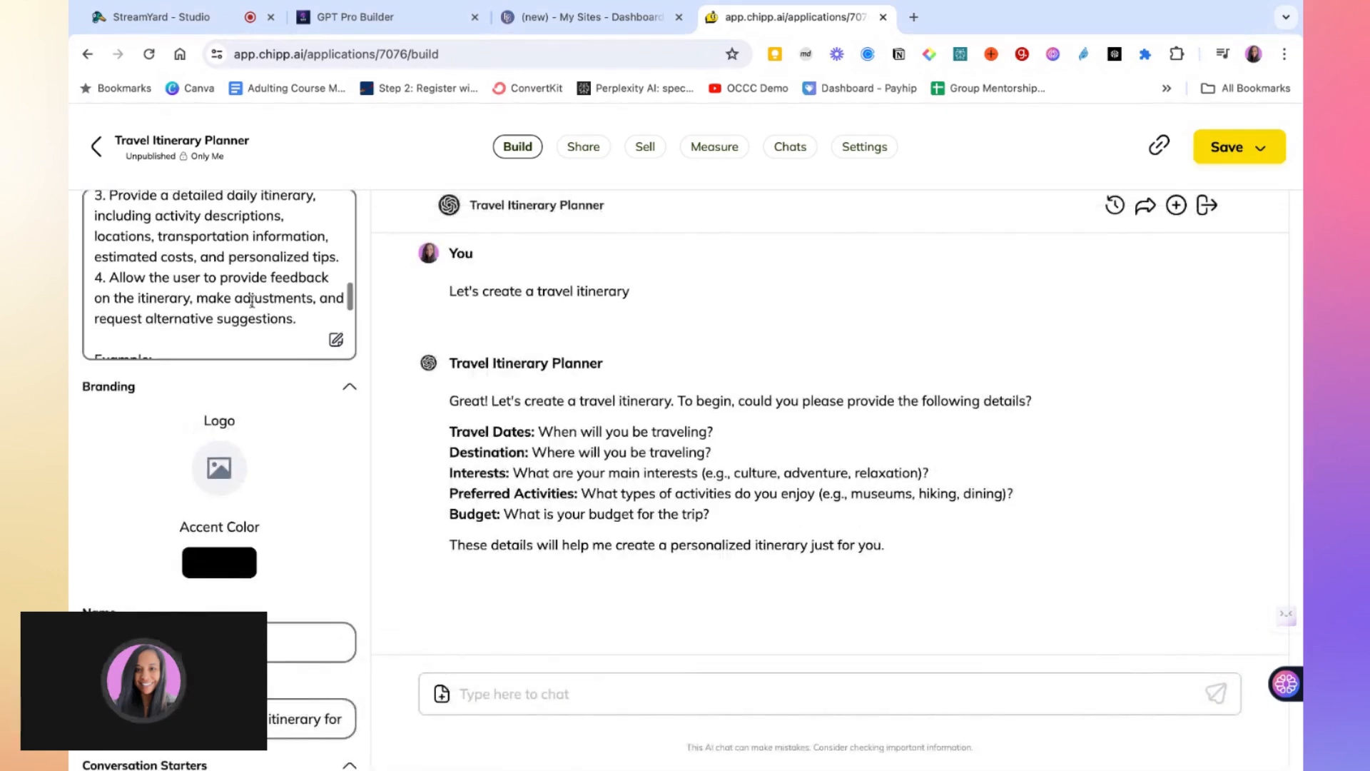
{"action": "left_click", "coordinate": [337, 249]}
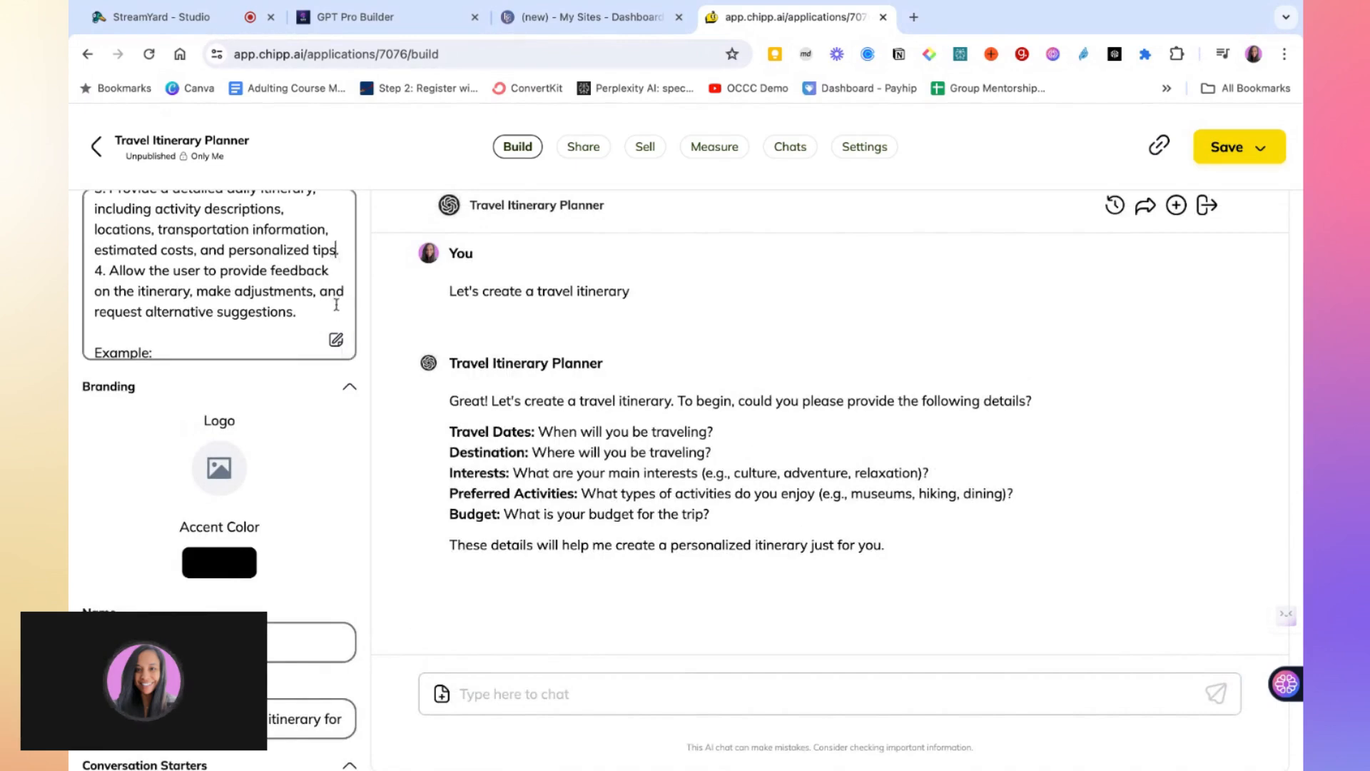
{"action": "scroll", "coordinate": [337, 306], "scroll_direction": "down", "scroll_amount": 2}
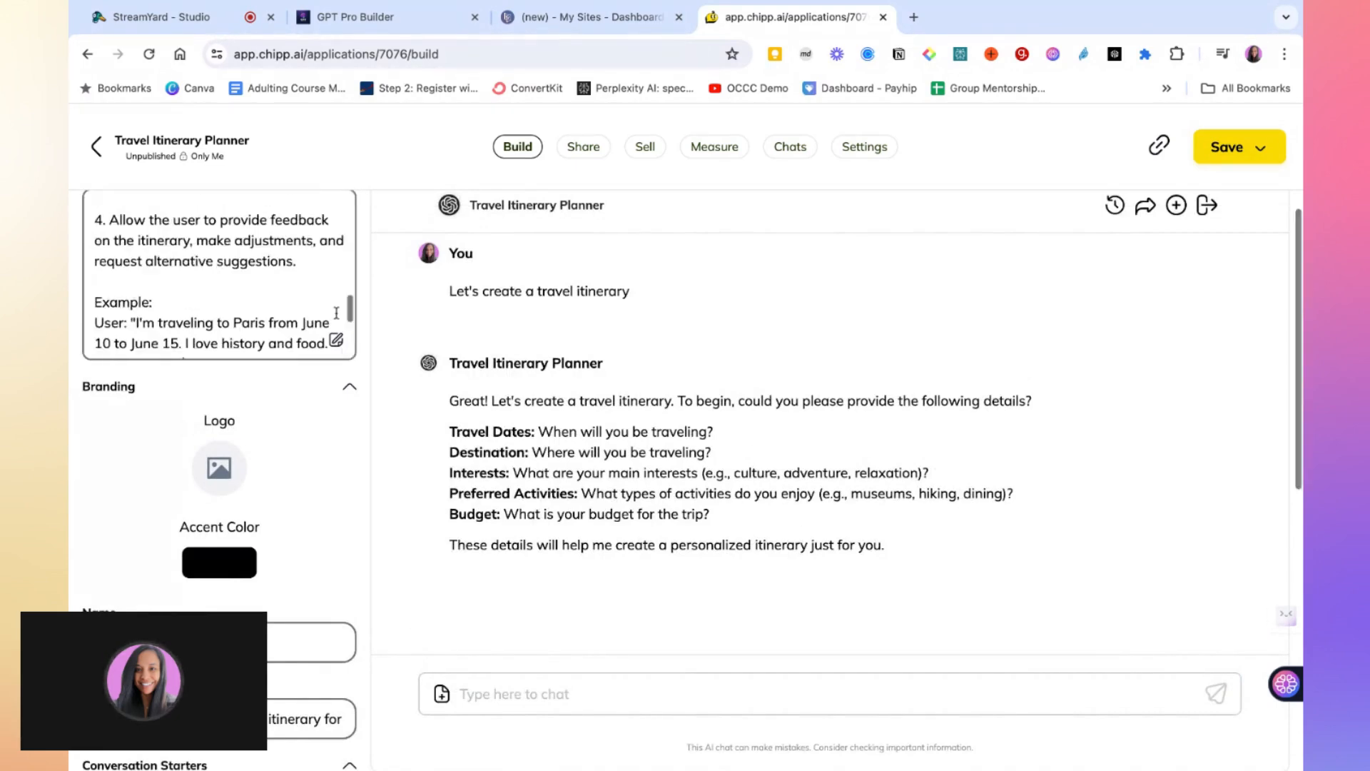
{"action": "scroll", "coordinate": [336, 312], "scroll_direction": "down", "scroll_amount": 2}
{"action": "scroll", "coordinate": [325, 307], "scroll_direction": "down", "scroll_amount": 1}
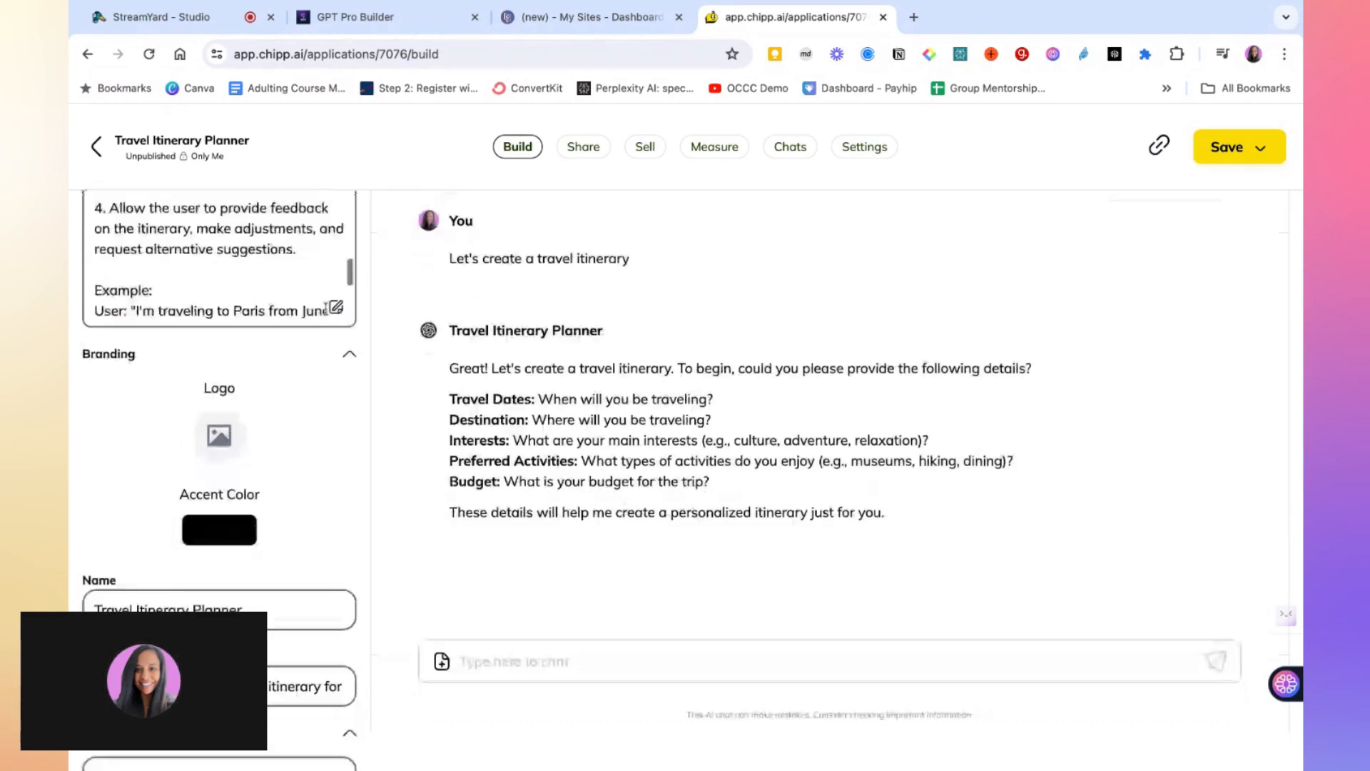
{"action": "scroll", "coordinate": [325, 307], "scroll_direction": "up", "scroll_amount": 3}
{"action": "scroll", "coordinate": [1026, 384], "scroll_direction": "up", "scroll_amount": 1}
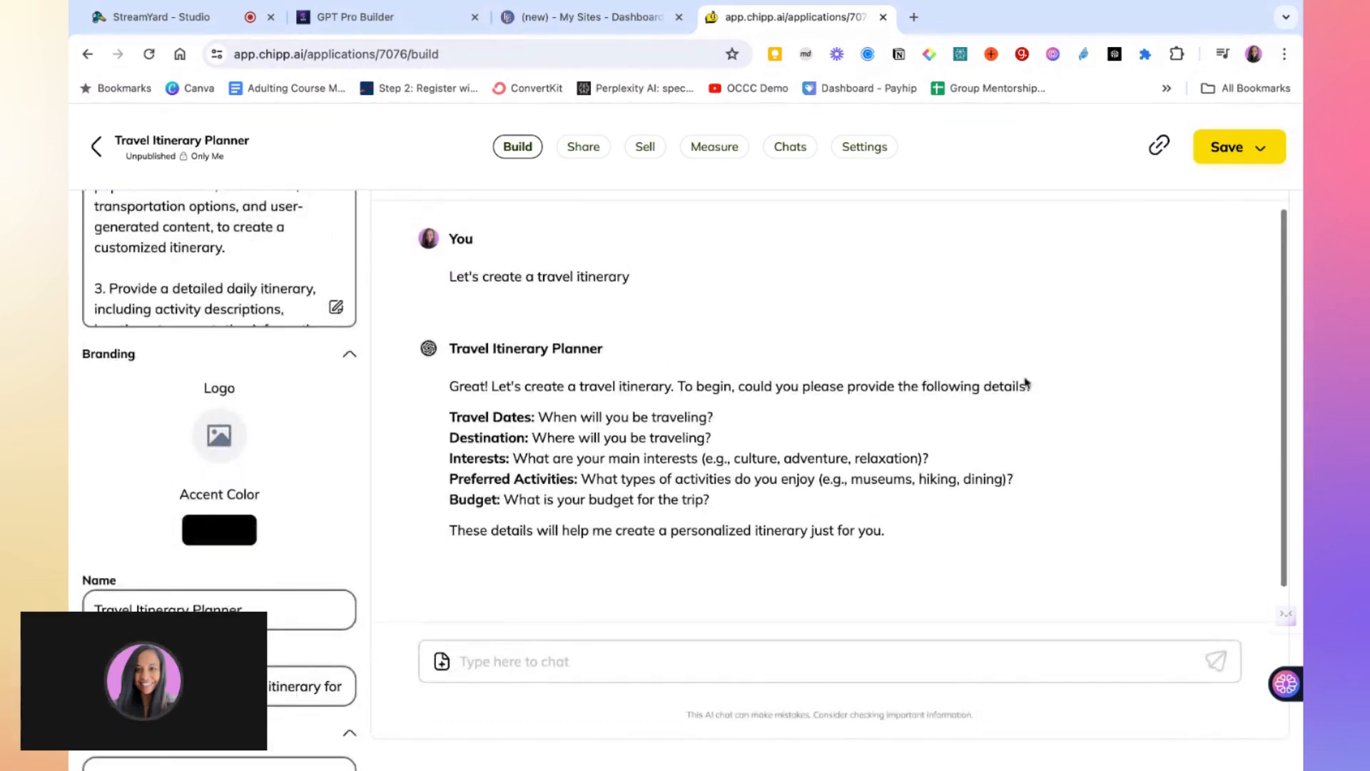
{"action": "scroll", "coordinate": [1026, 383], "scroll_direction": "up", "scroll_amount": 2}
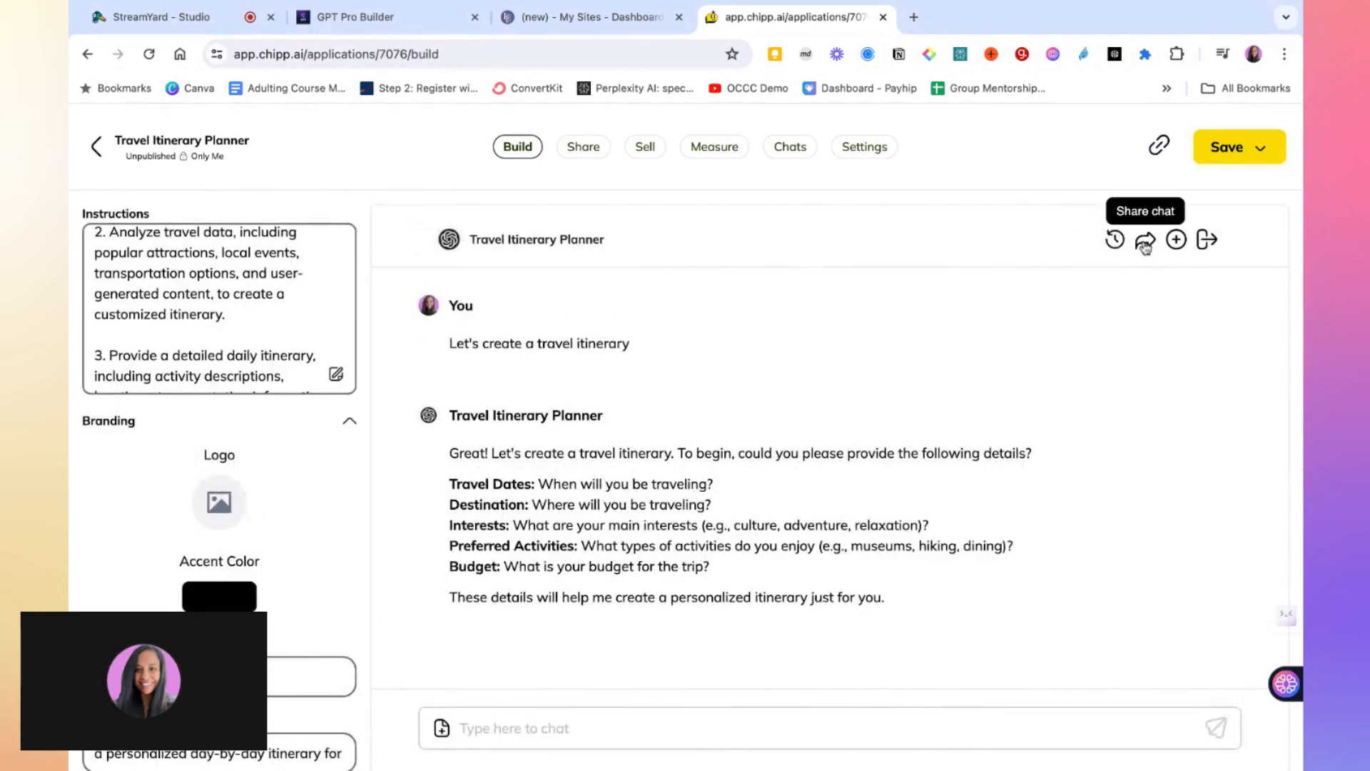
Start a new preview chat and run the conversation starter to check that questions come one at a time
{"action": "left_click", "coordinate": [1176, 239]}
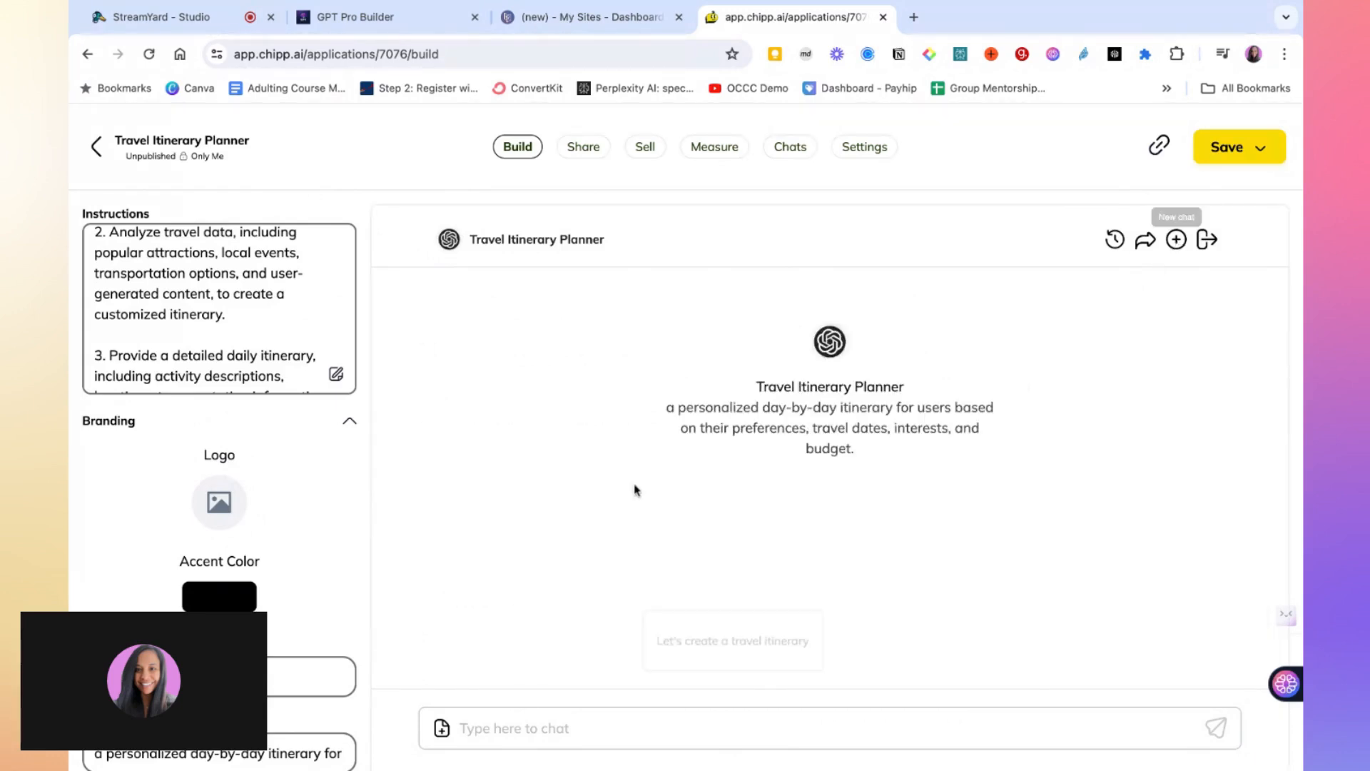
{"action": "left_click", "coordinate": [691, 651]}
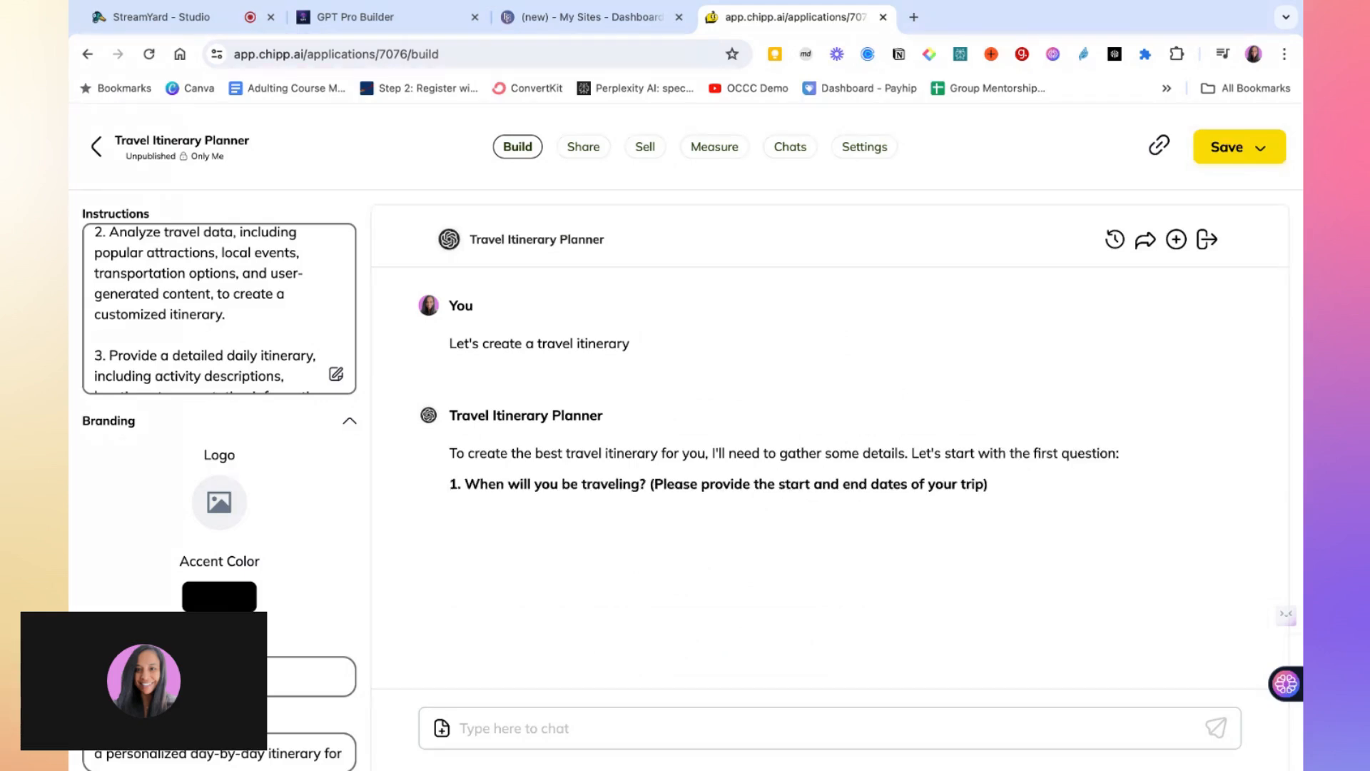
{"action": "scroll", "coordinate": [829, 478], "scroll_direction": "down", "scroll_amount": 1}
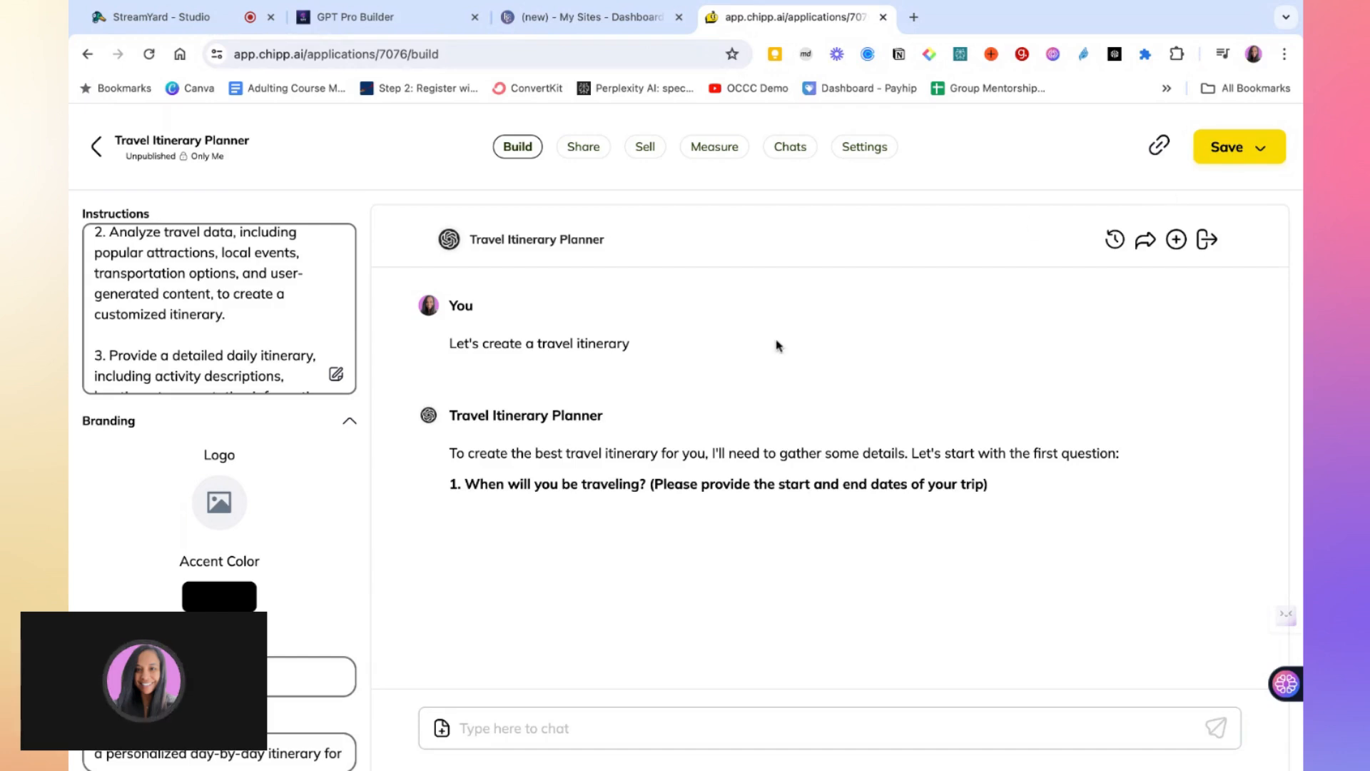
Publish the Travel Itinerary Planner app so anyone with a link can access it
{"action": "left_click", "coordinate": [1255, 156]}
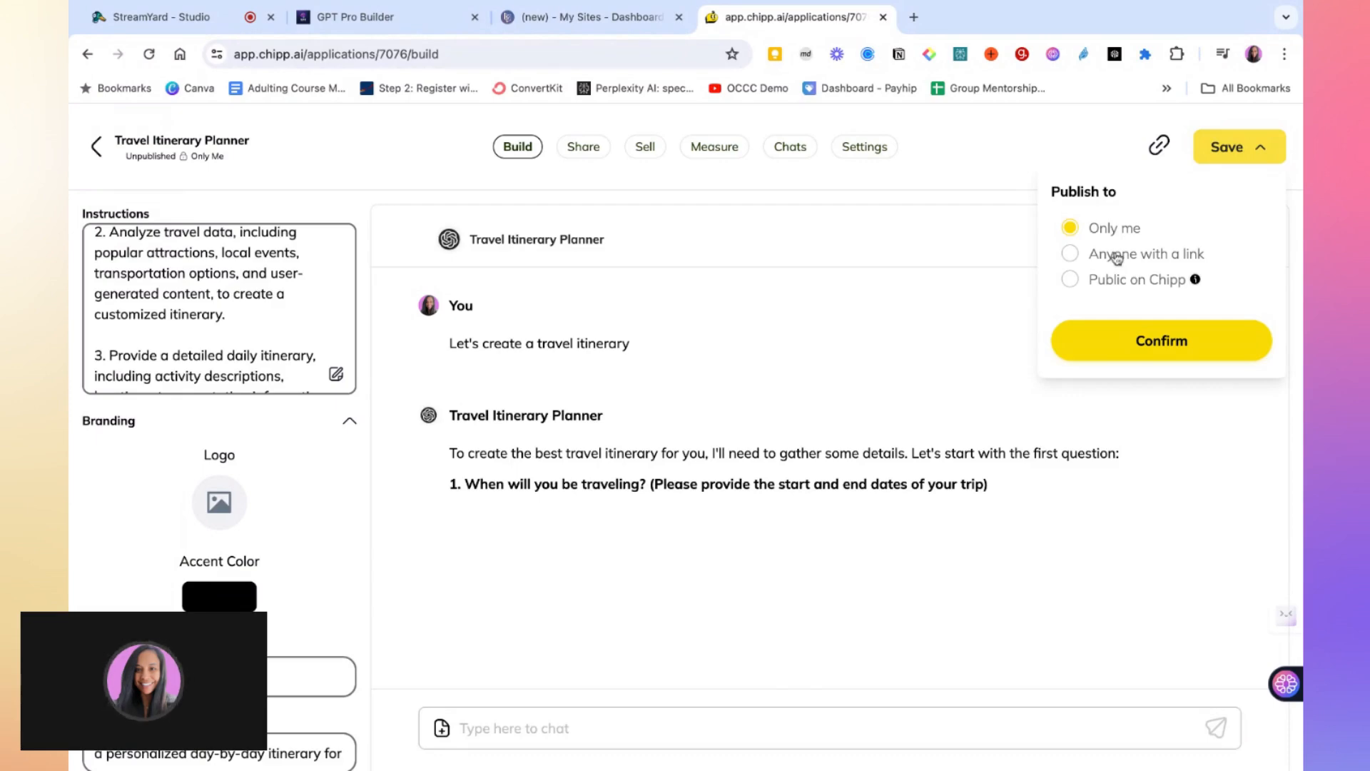
{"action": "left_click", "coordinate": [1070, 256]}
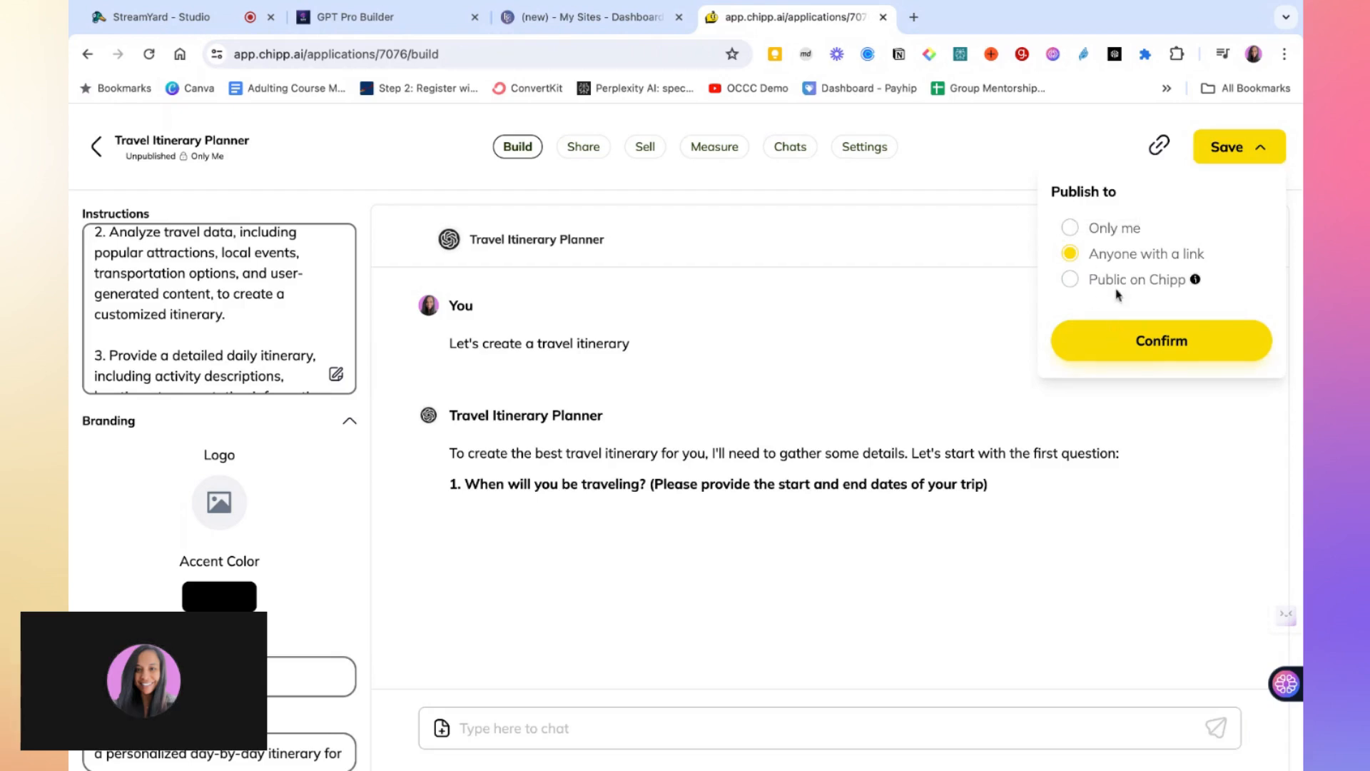
{"action": "left_click", "coordinate": [1114, 341]}
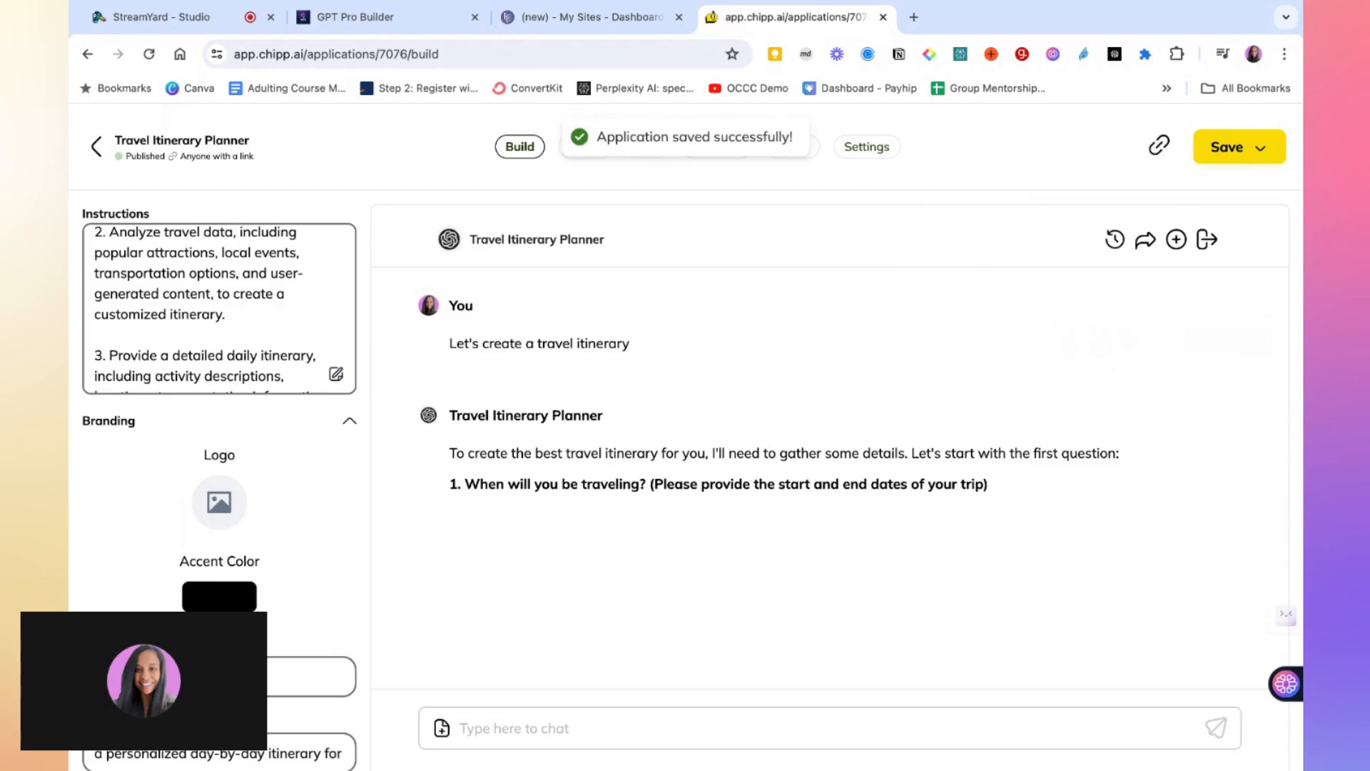
Copy the app's share link and open it in a new browser tab
{"action": "left_click", "coordinate": [1161, 147]}
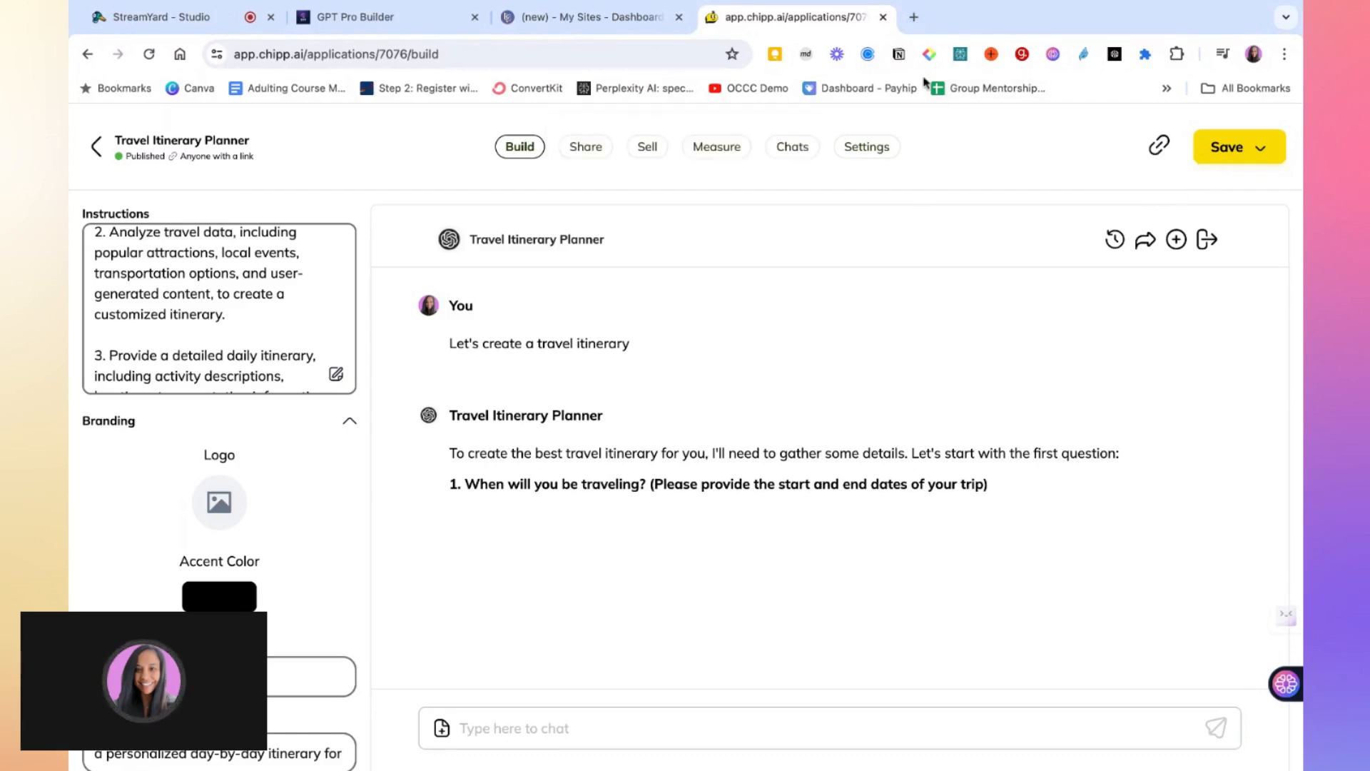
{"action": "left_click", "coordinate": [914, 18]}
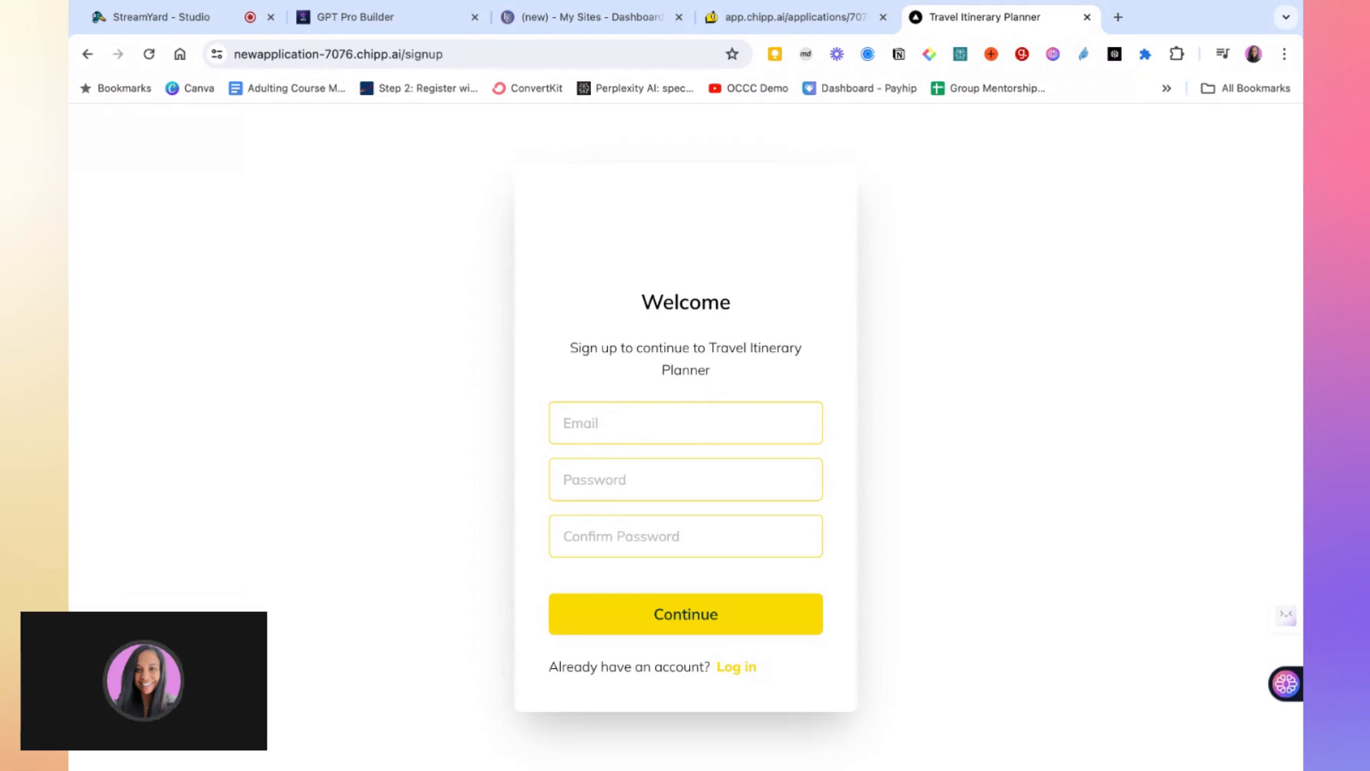
Start entering a test email address in the app's signup form
{"action": "left_click", "coordinate": [685, 422]}
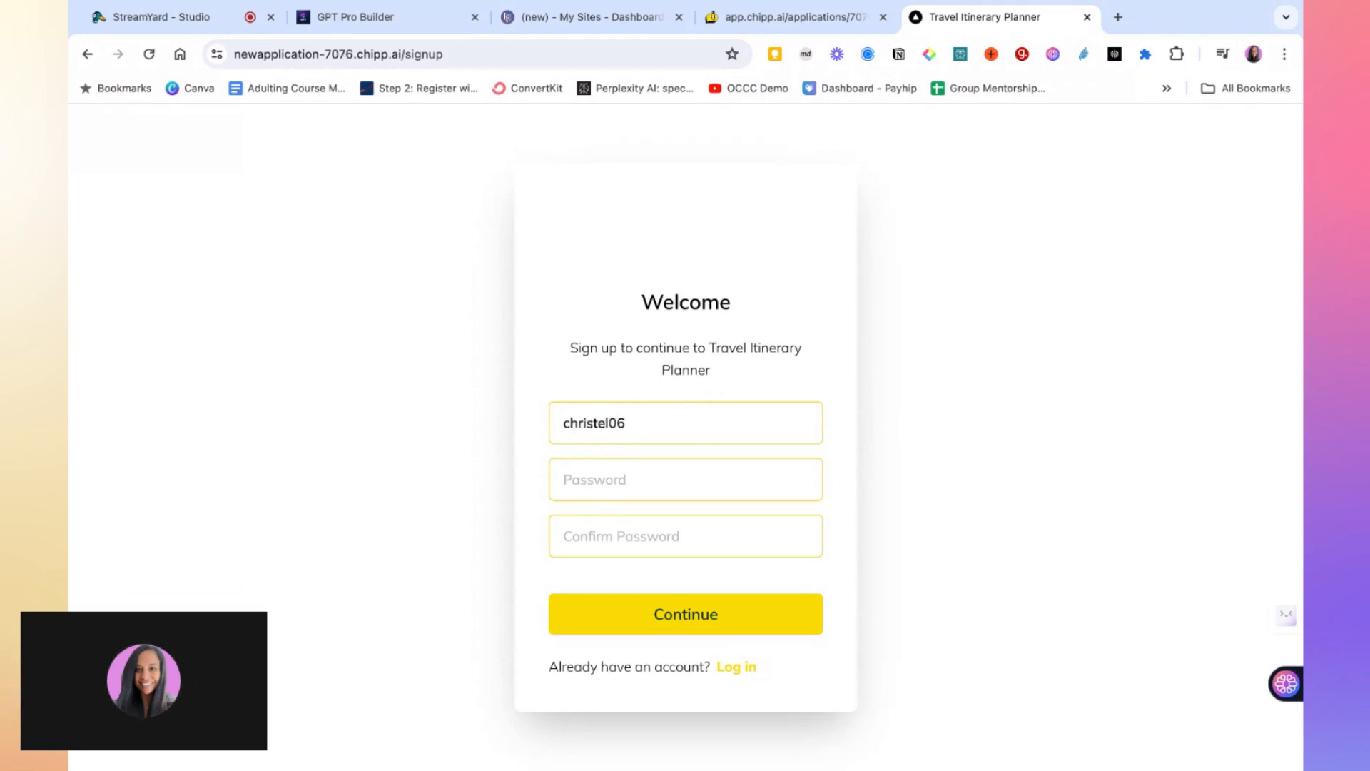
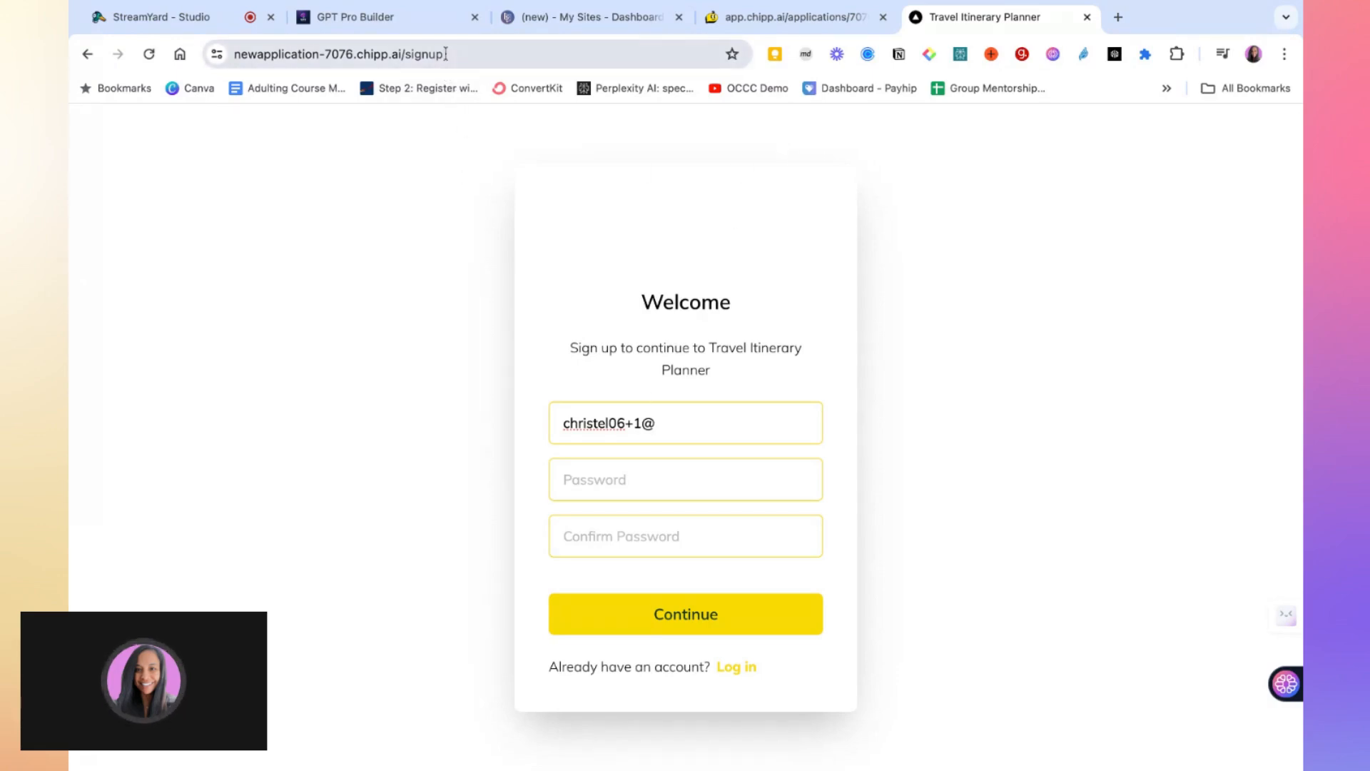
Copy the app's signup page address and return to the Carrd site editor
{"action": "left_click", "coordinate": [512, 60]}
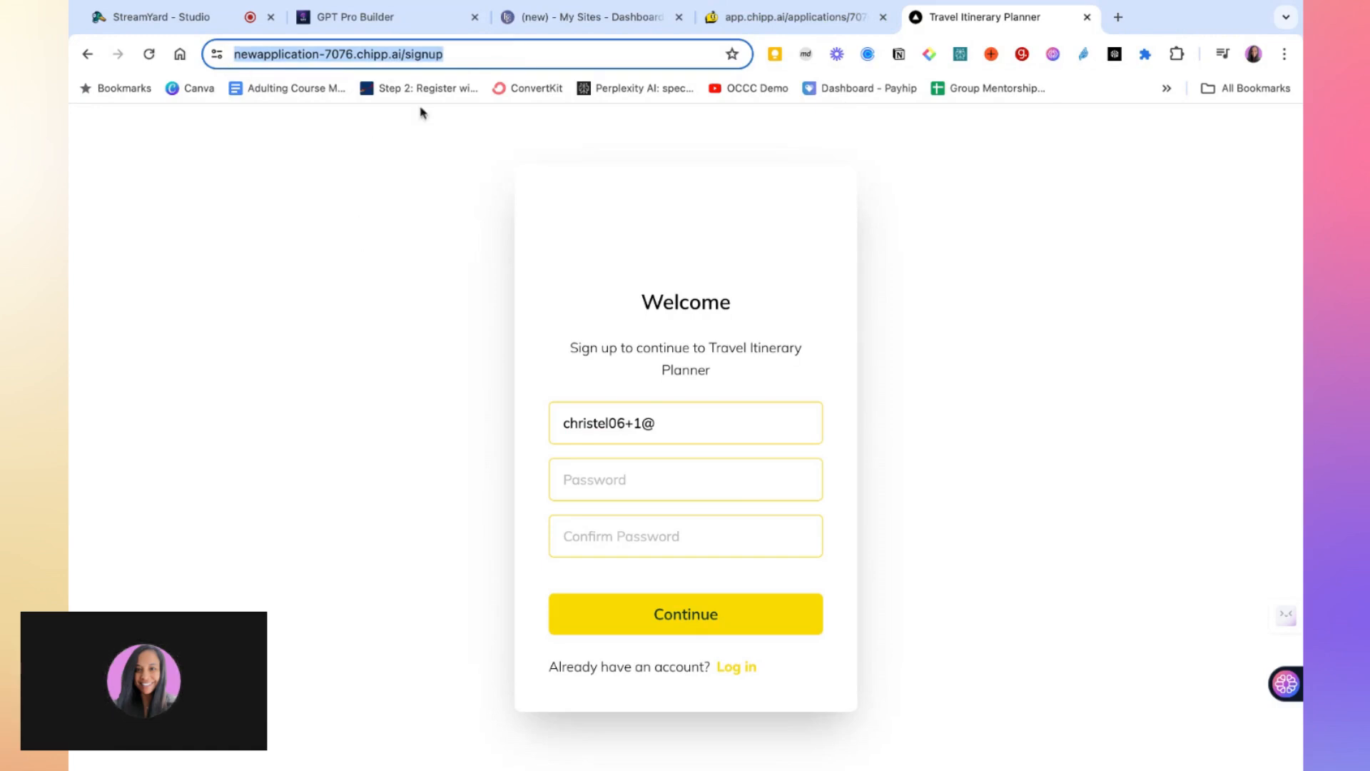
{"action": "left_click", "coordinate": [401, 25]}
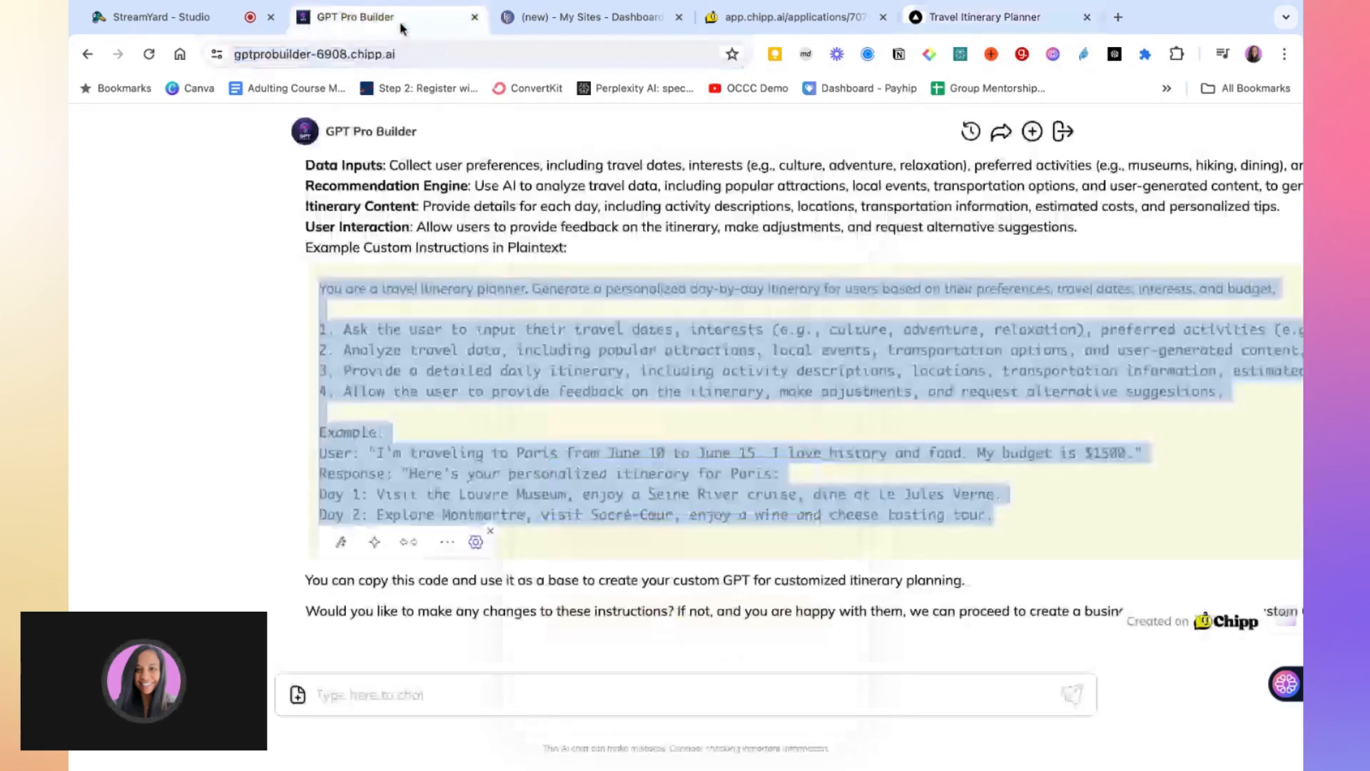
{"action": "left_click", "coordinate": [436, 377]}
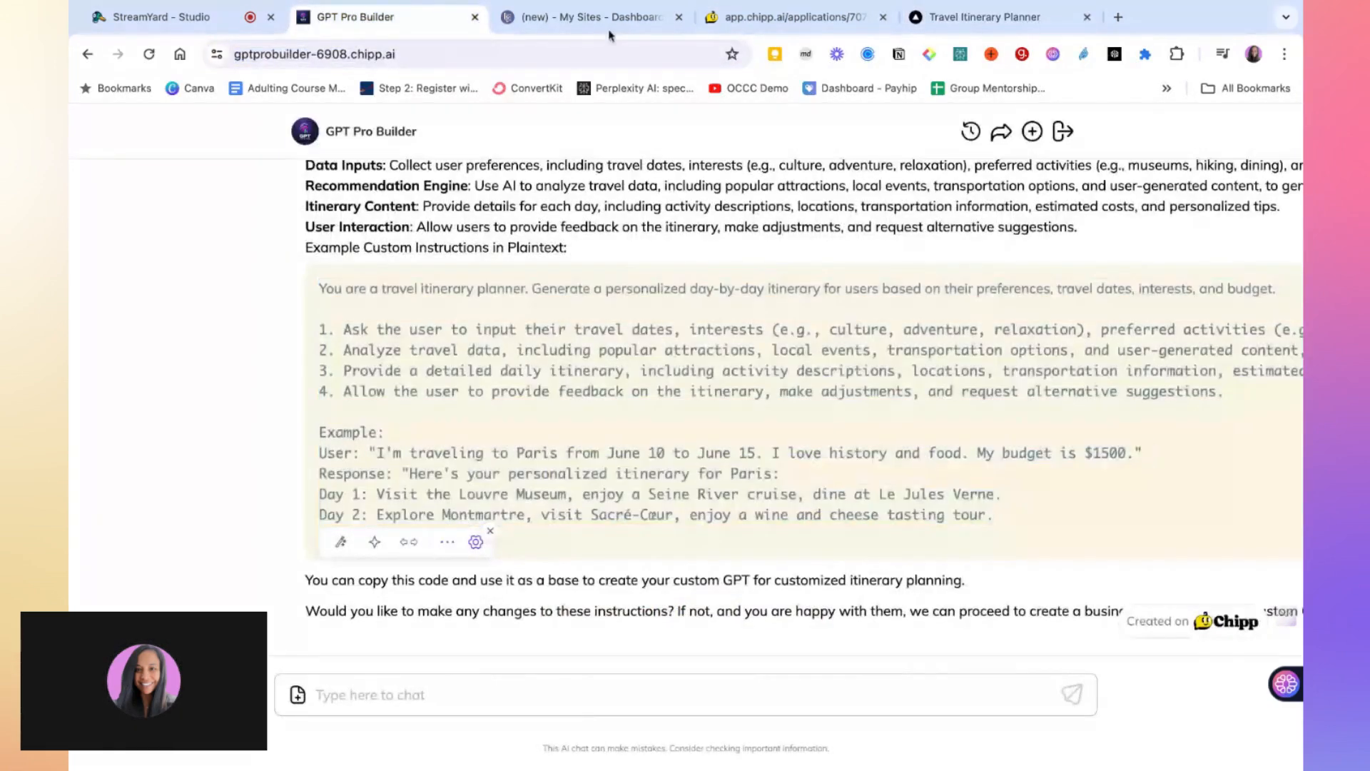
{"action": "left_click", "coordinate": [608, 21]}
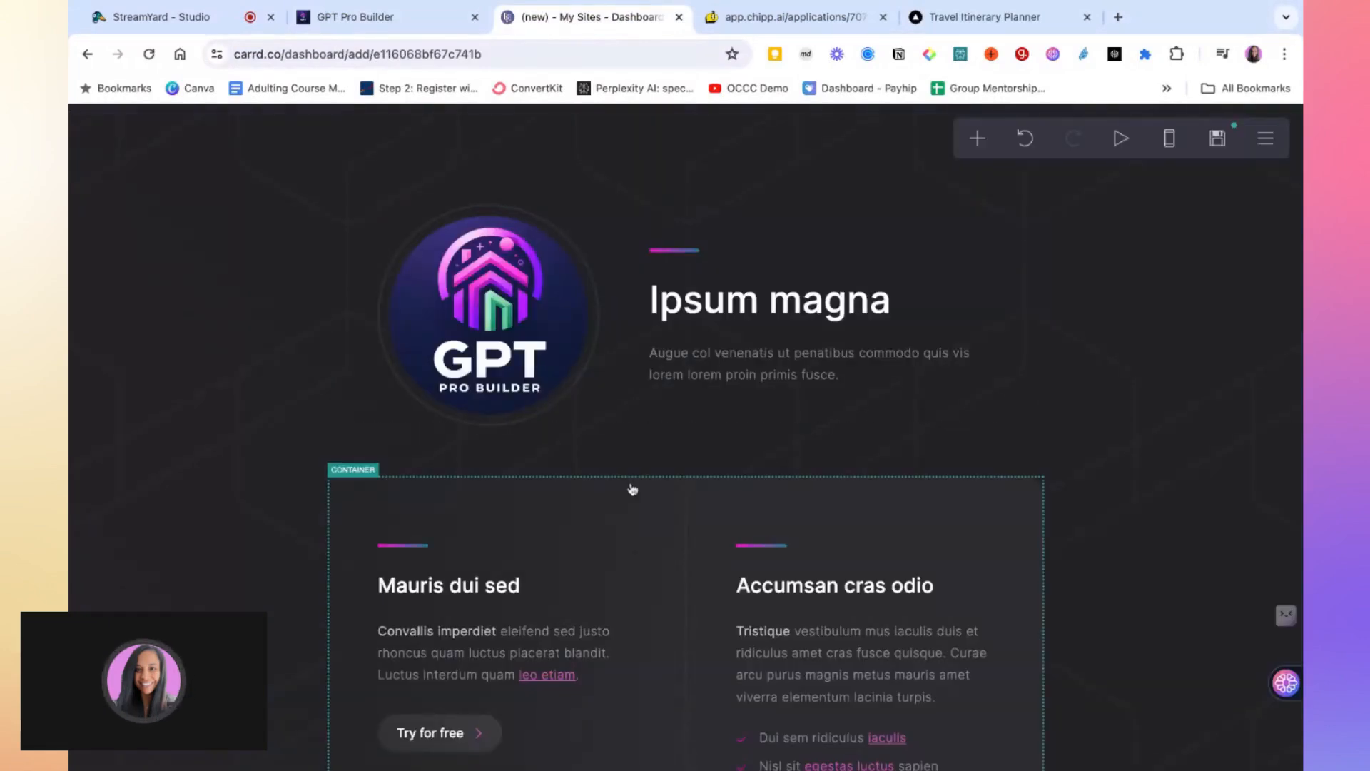
Set the 'Try for free' button's URL to the copied Travel Itinerary Planner signup link
{"action": "scroll", "coordinate": [633, 489], "scroll_direction": "down", "scroll_amount": 3}
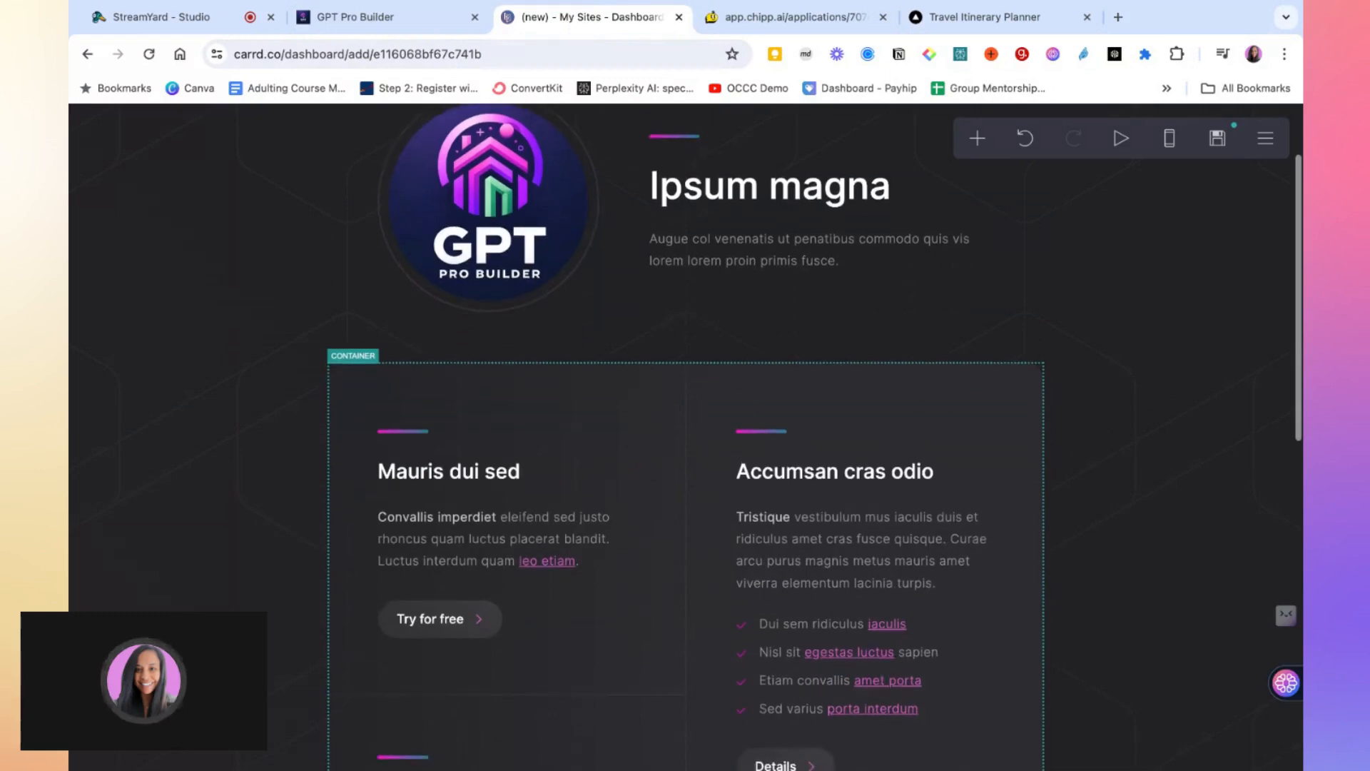
{"action": "scroll", "coordinate": [685, 471], "scroll_direction": "up", "scroll_amount": 1}
{"action": "scroll", "coordinate": [685, 471], "scroll_direction": "up", "scroll_amount": 1}
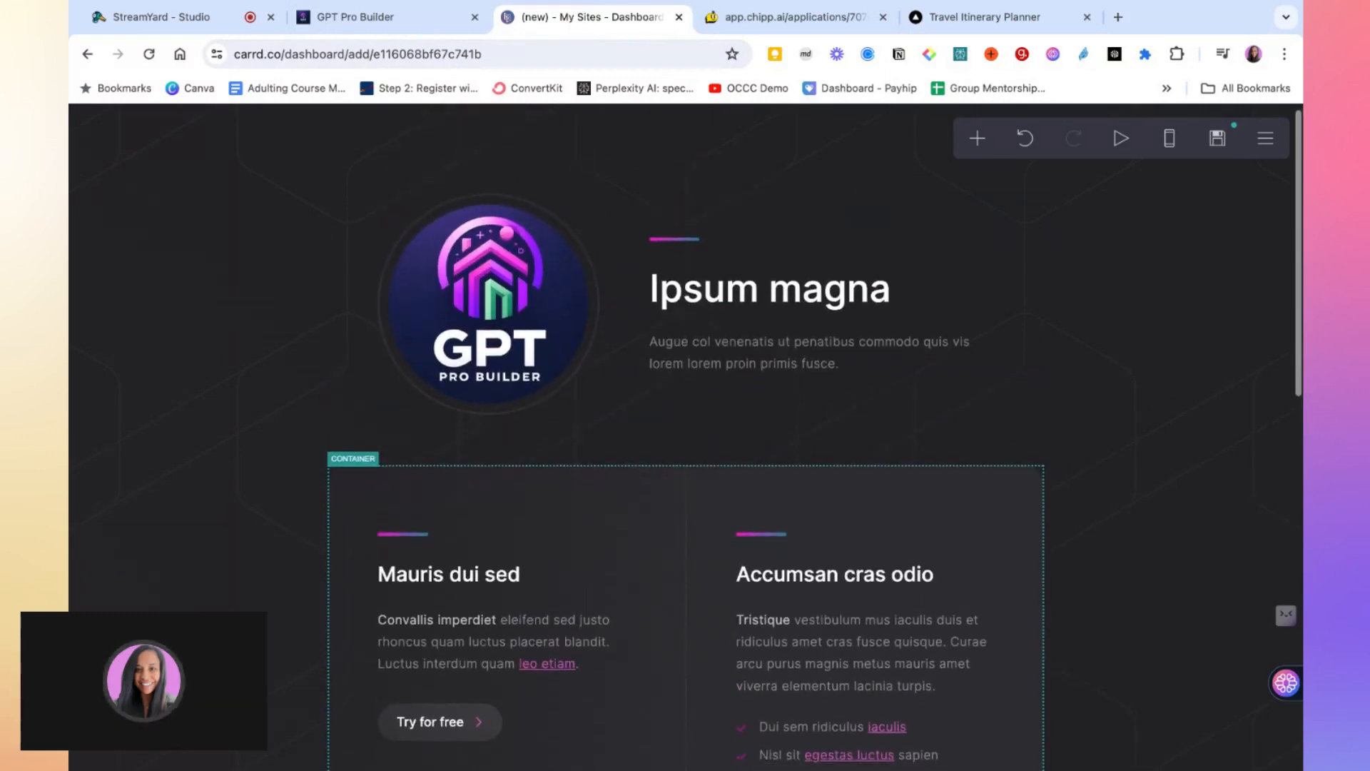
{"action": "scroll", "coordinate": [480, 438], "scroll_direction": "down", "scroll_amount": 8}
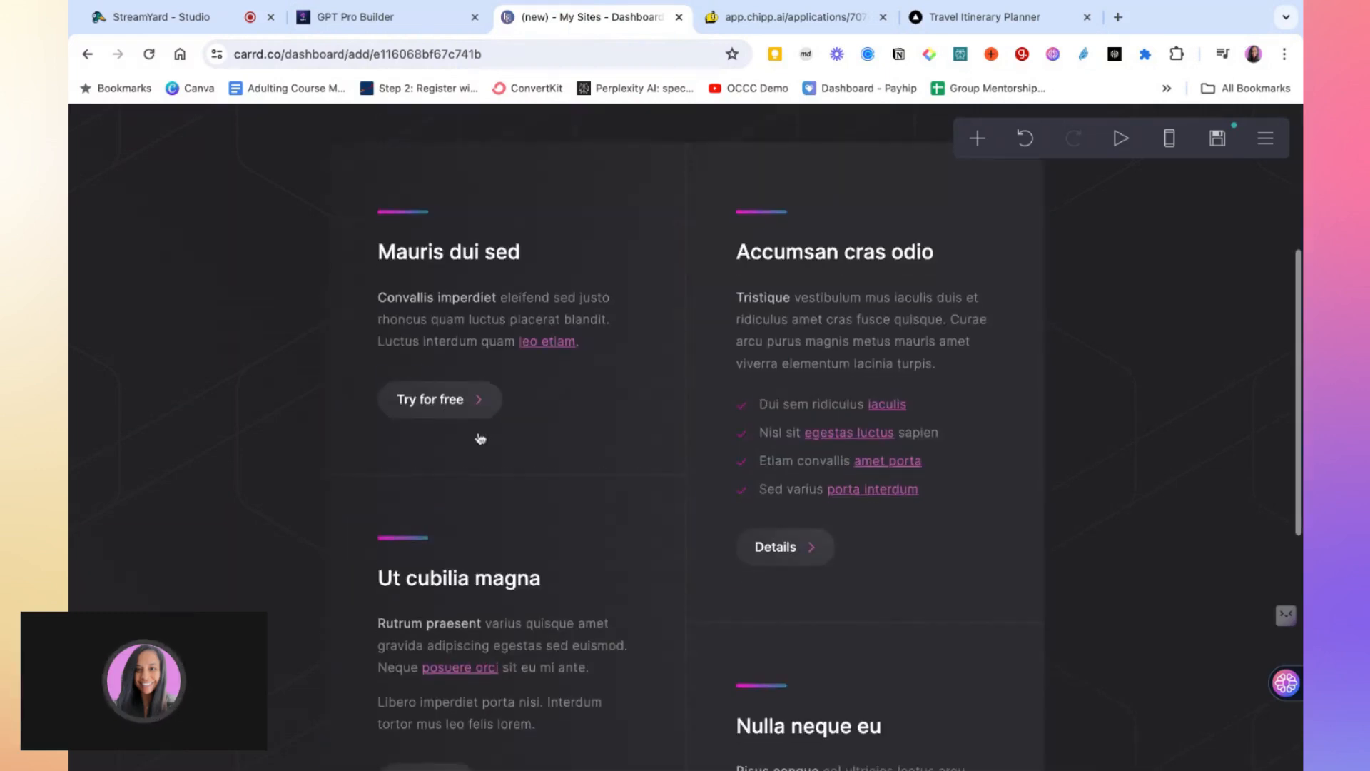
{"action": "left_click", "coordinate": [443, 406]}
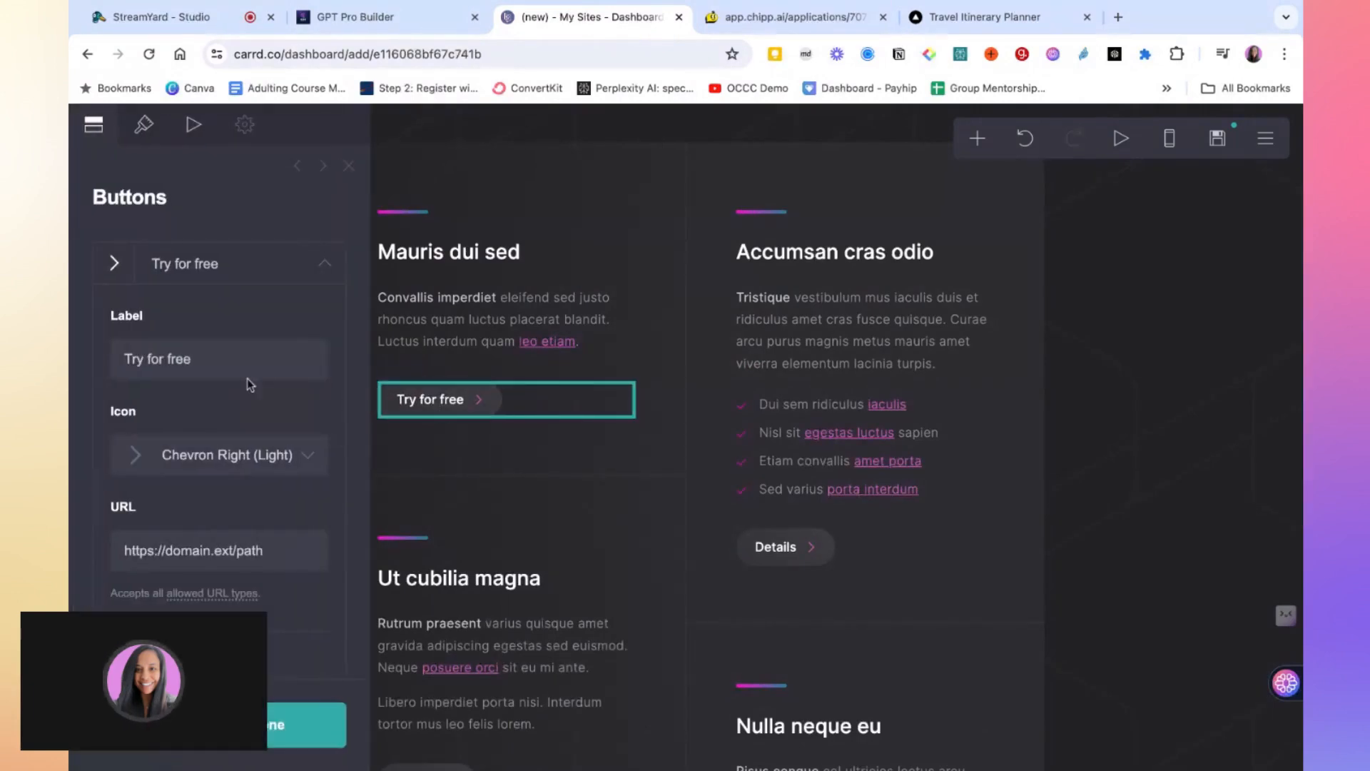
{"action": "scroll", "coordinate": [247, 378], "scroll_direction": "down", "scroll_amount": 5}
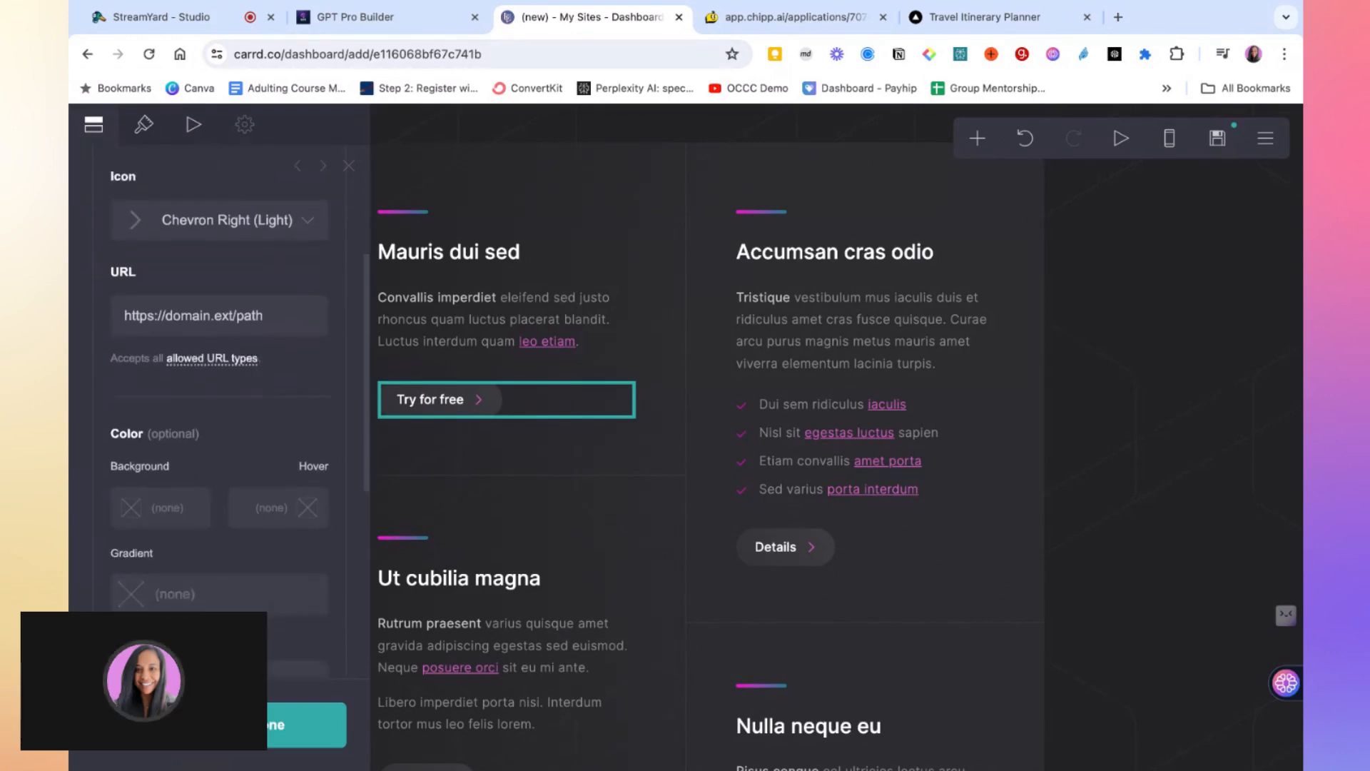
{"action": "scroll", "coordinate": [194, 273], "scroll_direction": "up", "scroll_amount": 4}
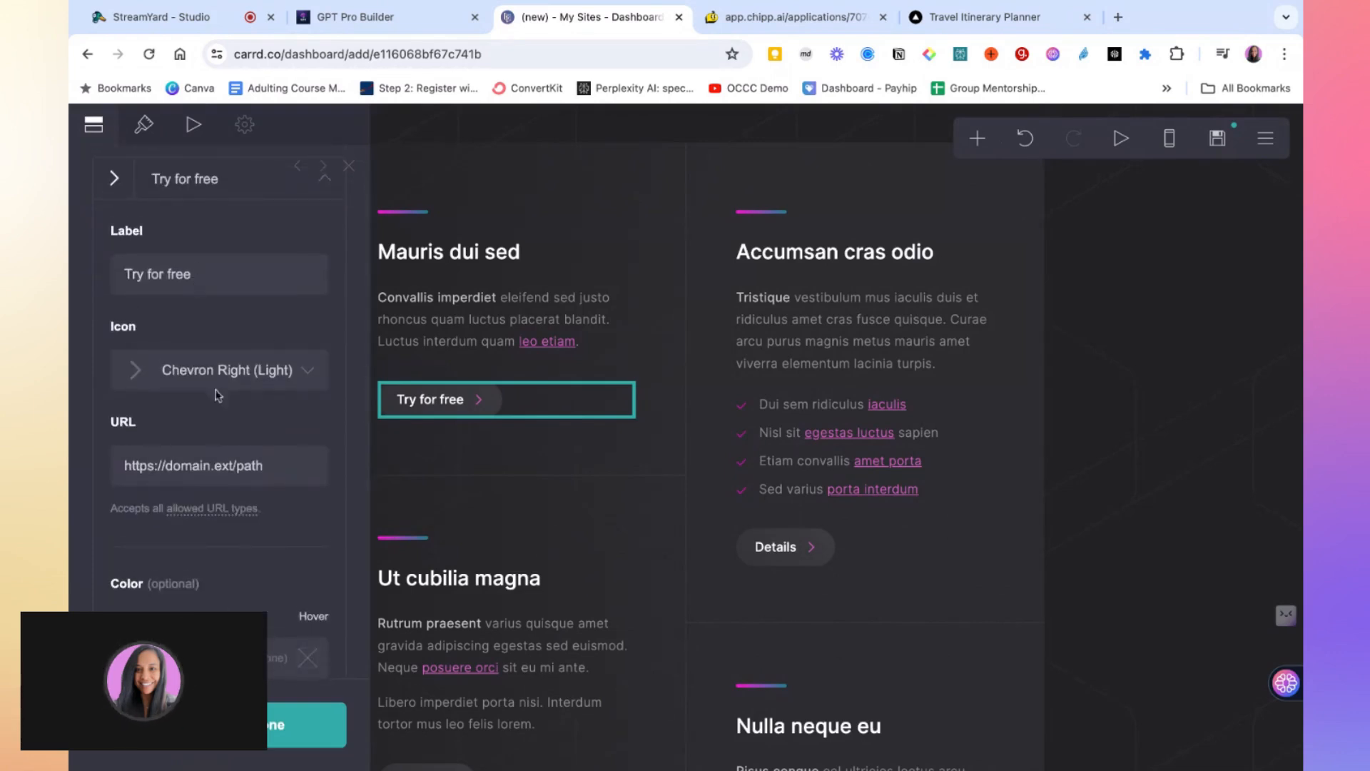
{"action": "left_click", "coordinate": [207, 467]}
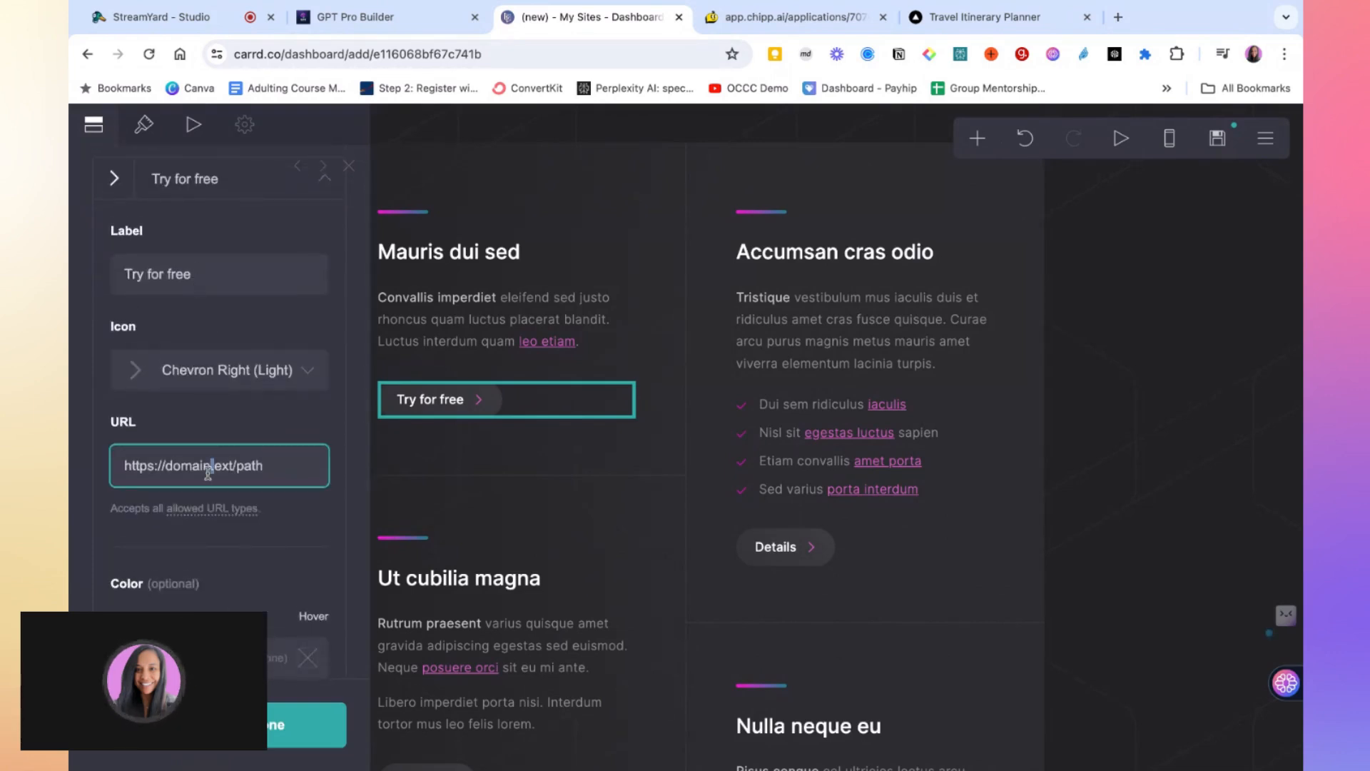
{"action": "triple_click", "coordinate": [208, 471]}
{"action": "key", "text": "ctrl+v"}
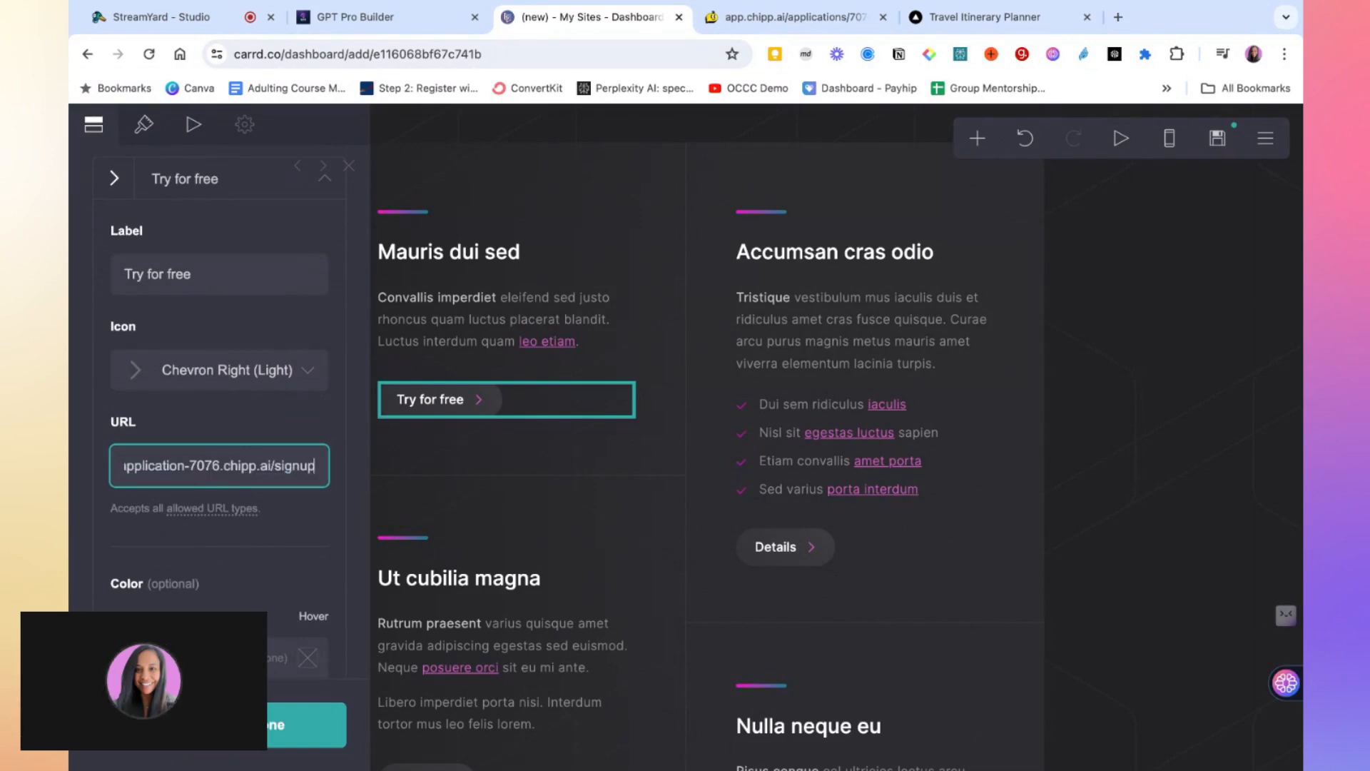
{"action": "left_click", "coordinate": [273, 729]}
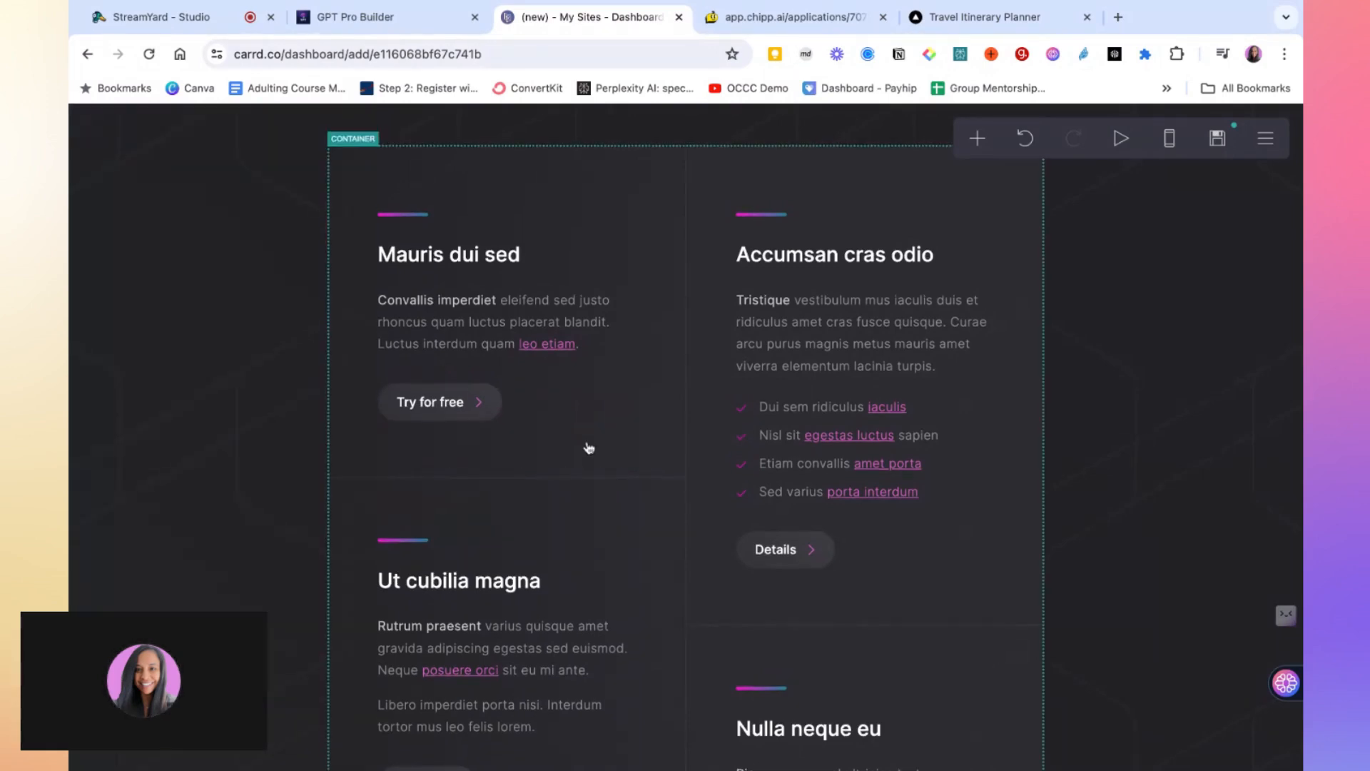
Change the two-column feature container's type from Columns to Default
{"action": "scroll", "coordinate": [589, 447], "scroll_direction": "up", "scroll_amount": 2}
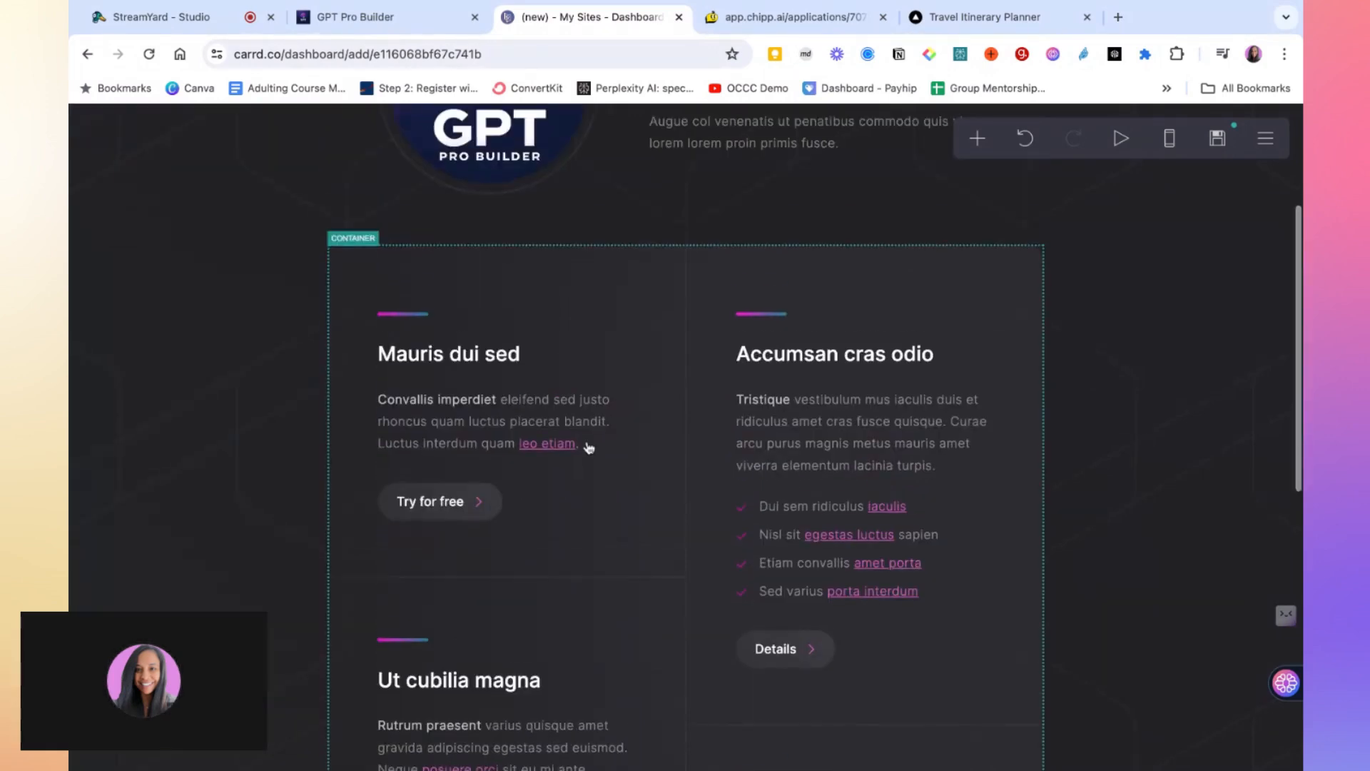
{"action": "left_click", "coordinate": [620, 301]}
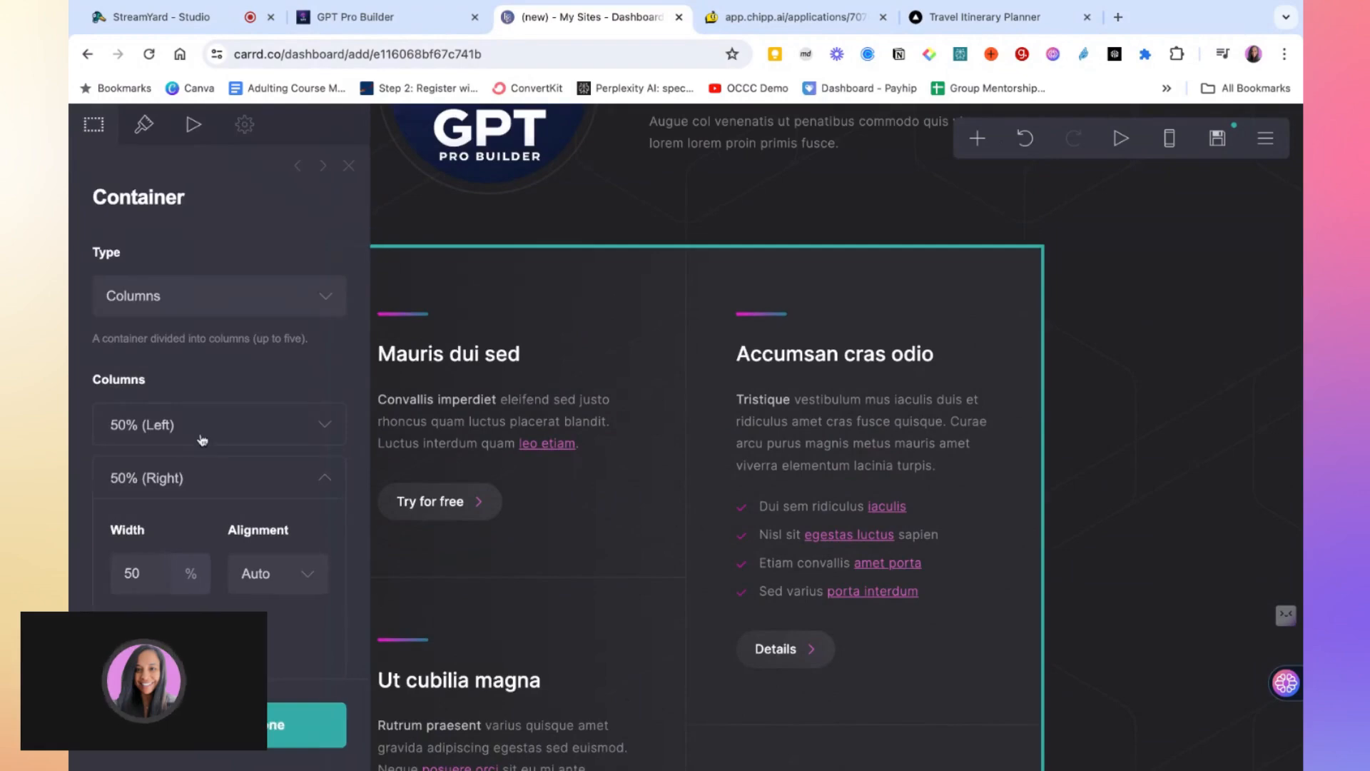
{"action": "scroll", "coordinate": [202, 439], "scroll_direction": "down", "scroll_amount": 1}
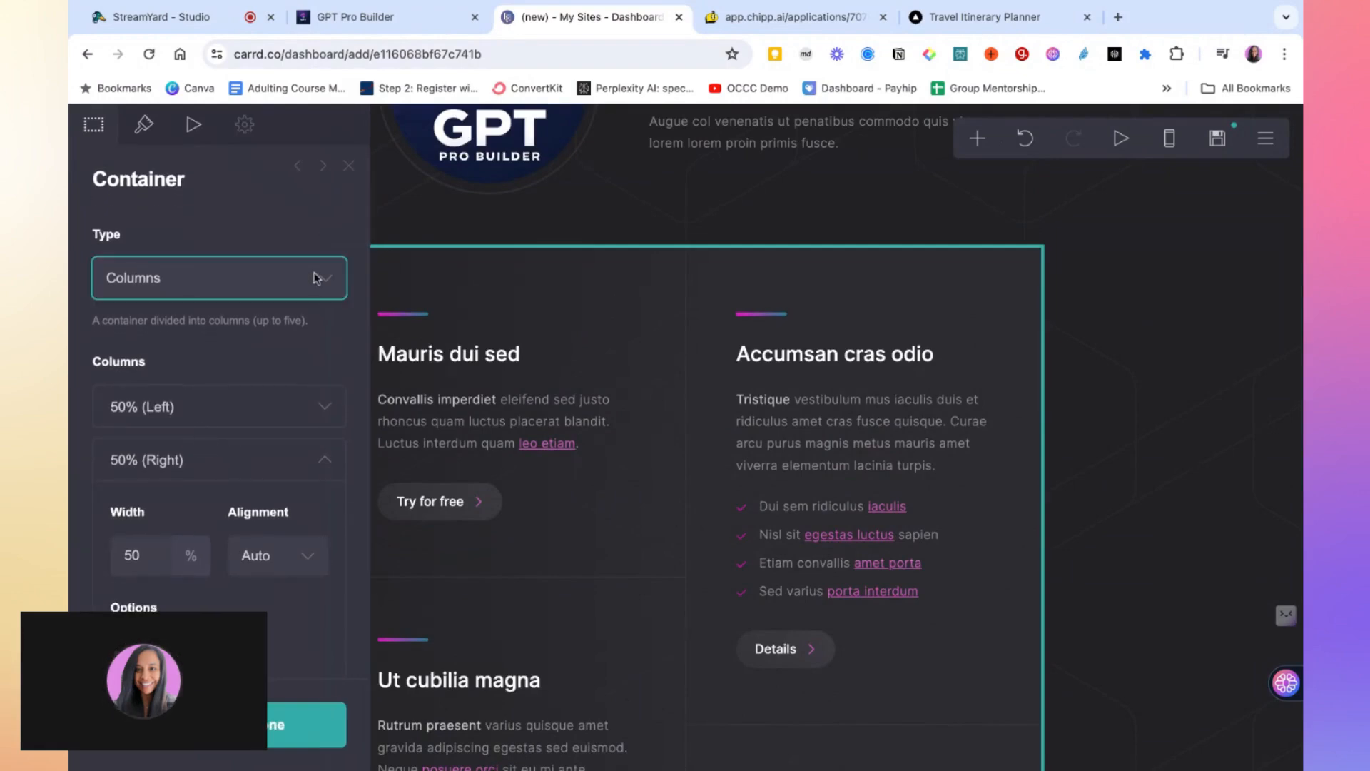
{"action": "left_click", "coordinate": [279, 260]}
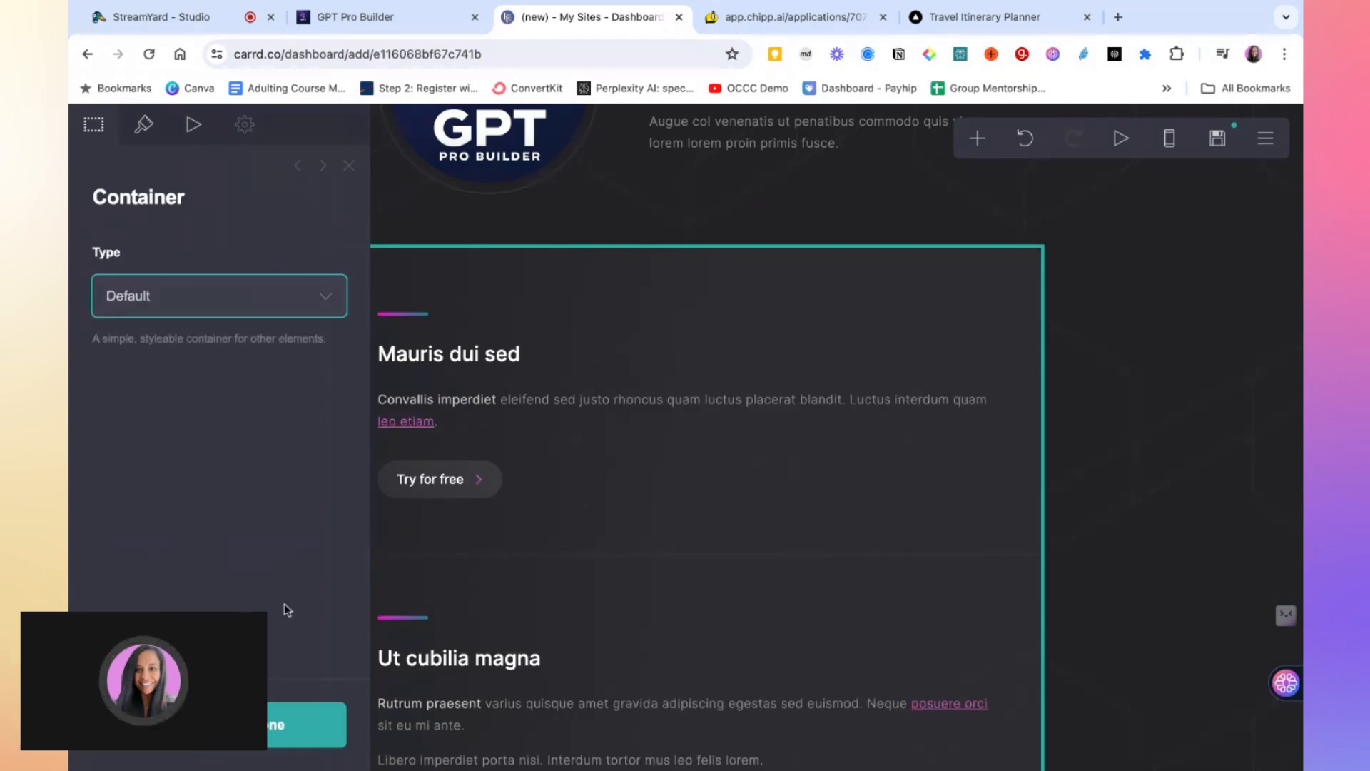
Scroll through the site's sections to review the page layout
{"action": "left_click", "coordinate": [271, 732]}
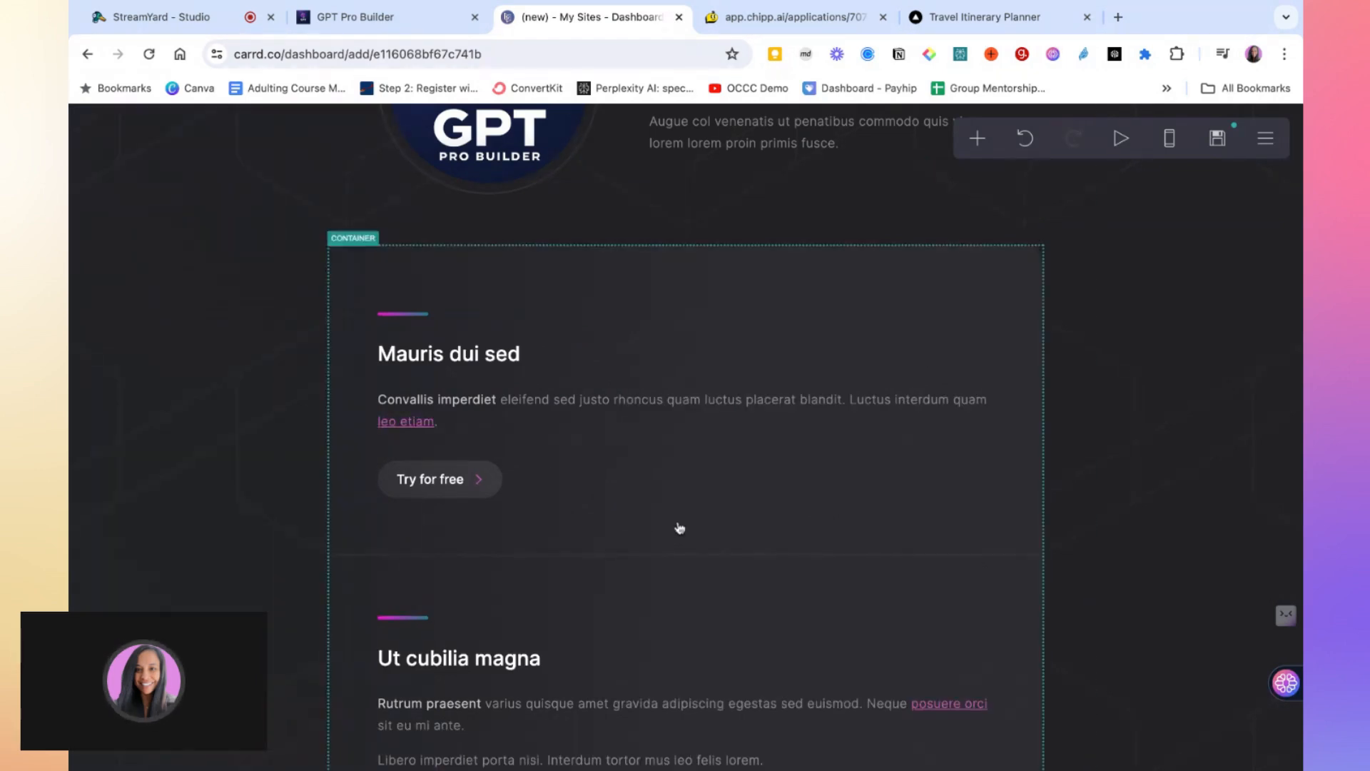
{"action": "scroll", "coordinate": [678, 526], "scroll_direction": "up", "scroll_amount": 3}
{"action": "scroll", "coordinate": [679, 528], "scroll_direction": "down", "scroll_amount": 10}
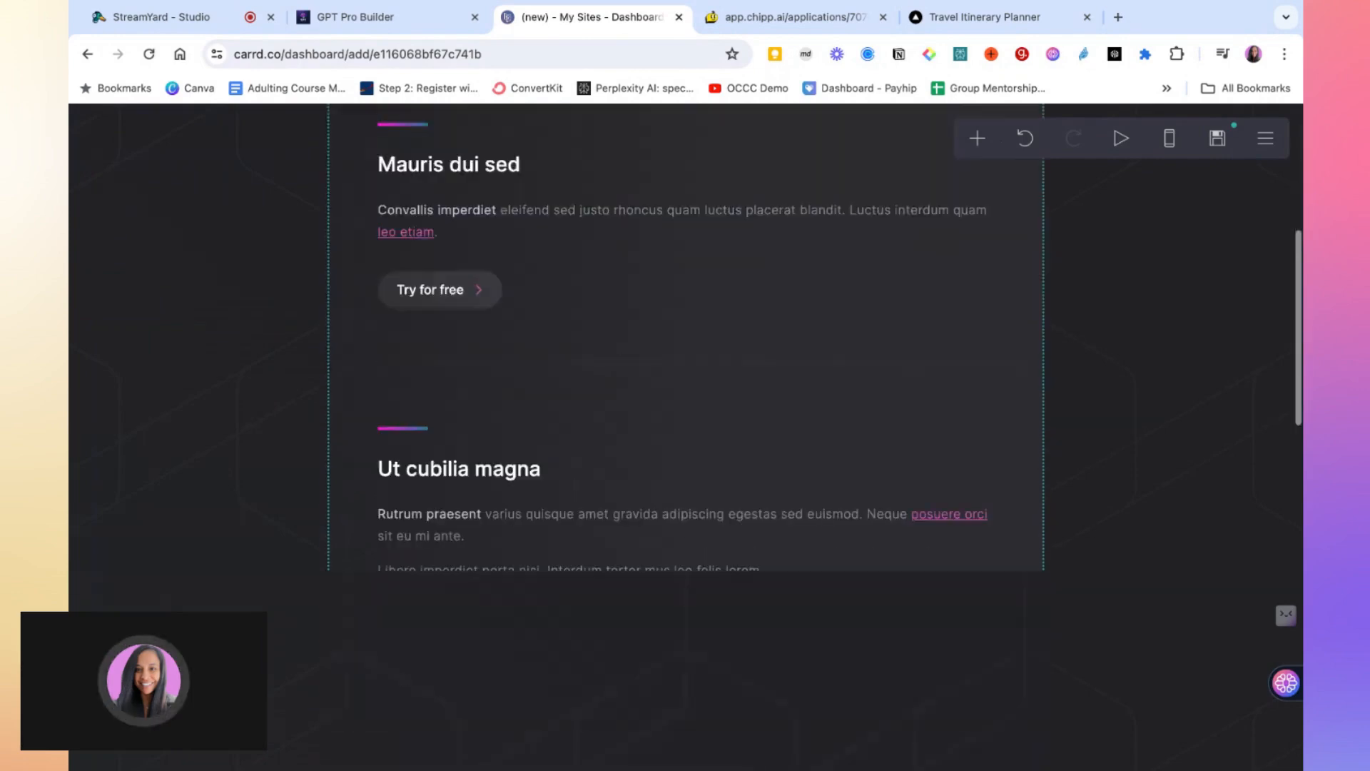
{"action": "scroll", "coordinate": [679, 527], "scroll_direction": "down", "scroll_amount": 6}
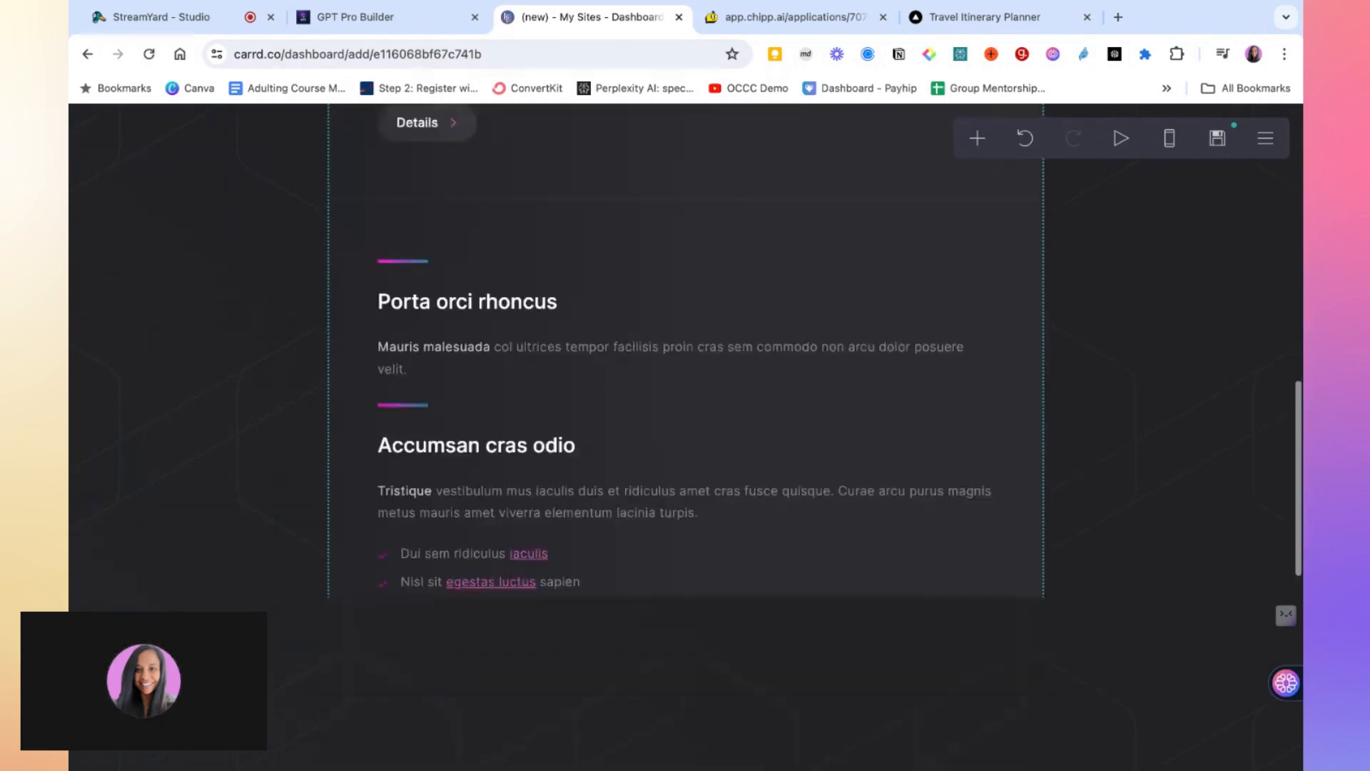
{"action": "scroll", "coordinate": [678, 528], "scroll_direction": "down", "scroll_amount": 2}
{"action": "scroll", "coordinate": [679, 528], "scroll_direction": "up", "scroll_amount": 8}
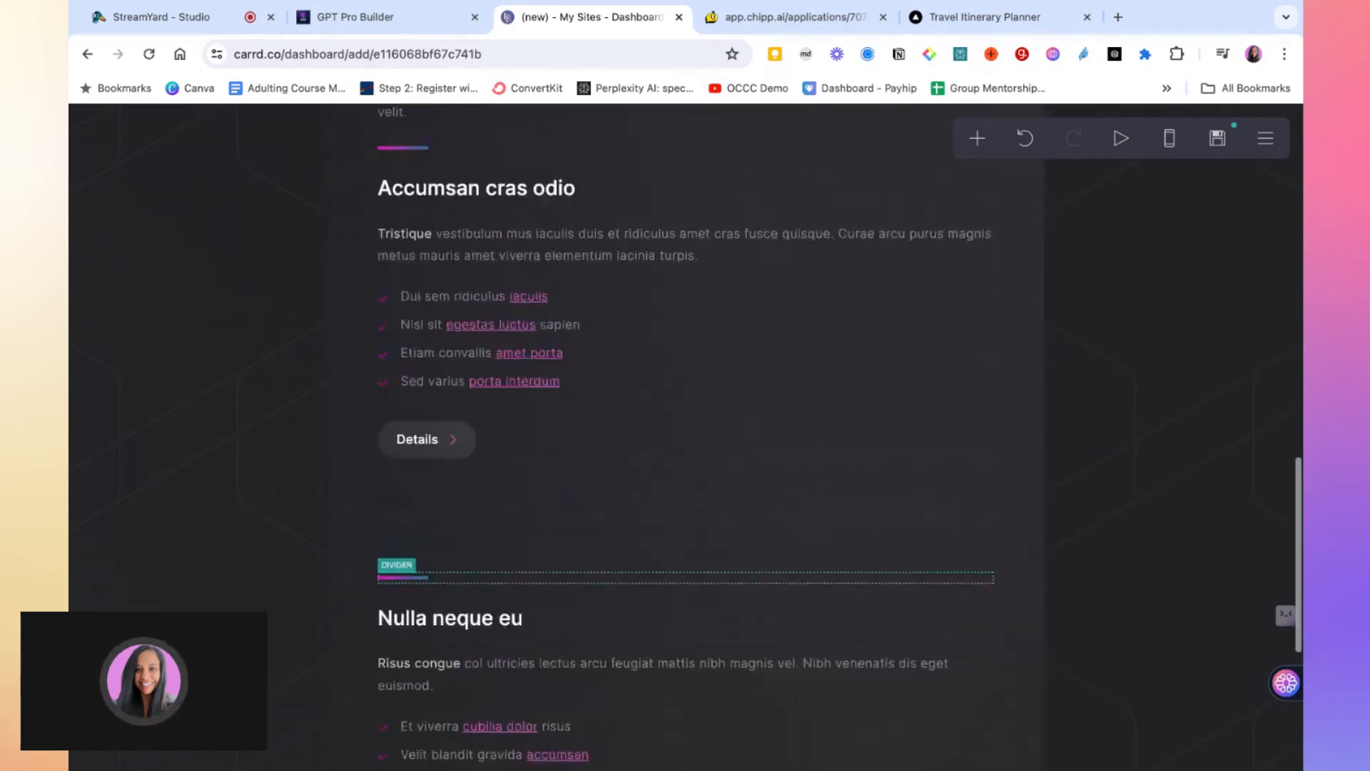
{"action": "scroll", "coordinate": [678, 527], "scroll_direction": "up", "scroll_amount": 7}
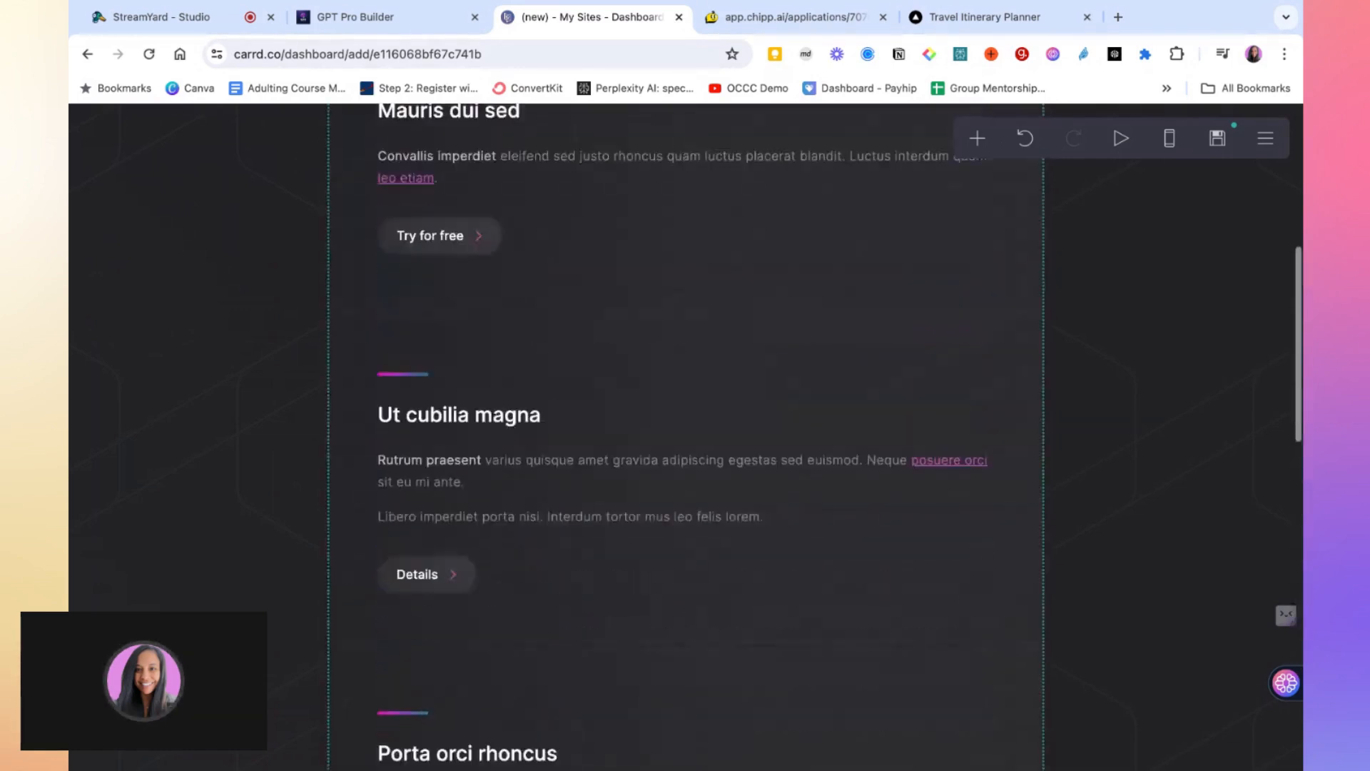
{"action": "scroll", "coordinate": [523, 494], "scroll_direction": "up", "scroll_amount": 2}
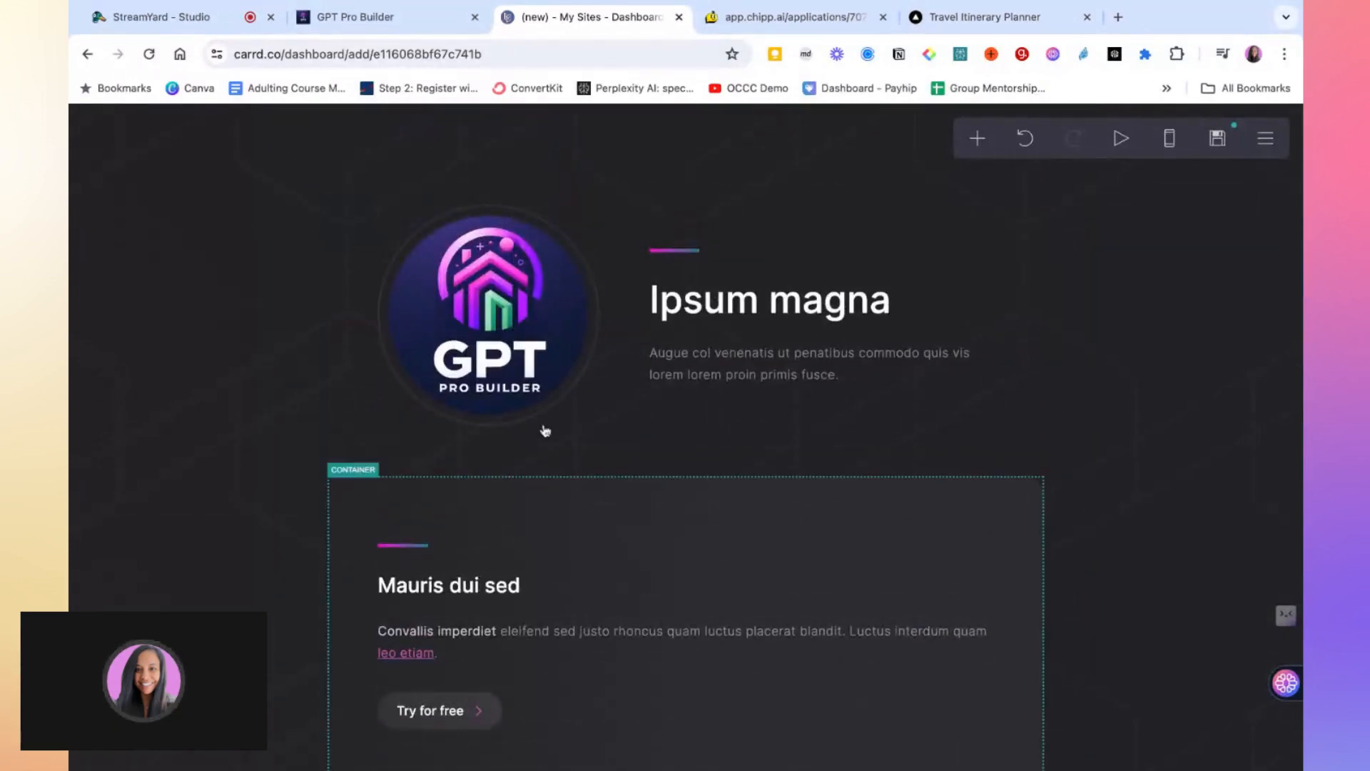
{"action": "scroll", "coordinate": [492, 353], "scroll_direction": "down", "scroll_amount": 2}
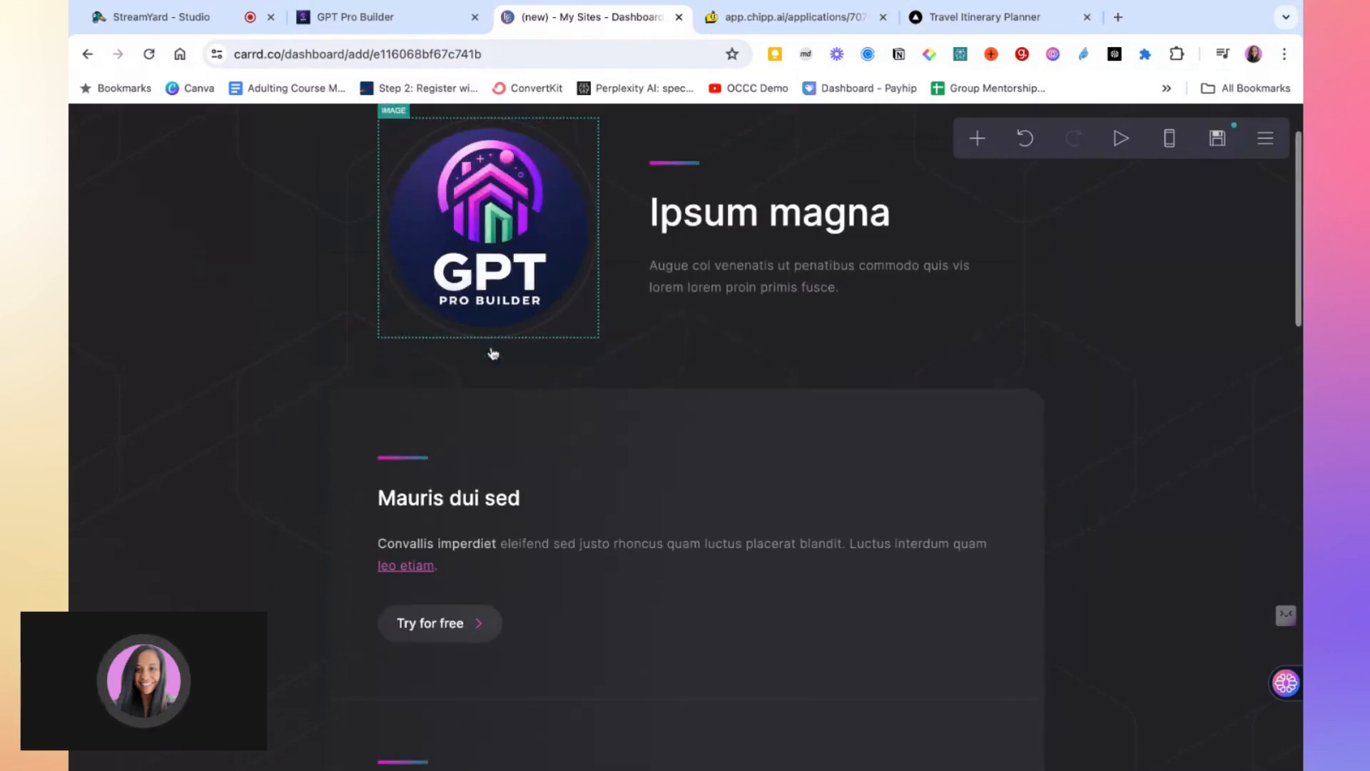
{"action": "scroll", "coordinate": [492, 352], "scroll_direction": "up", "scroll_amount": 2}
Add a Video element at the bottom of the page and set its type to Embed
{"action": "left_click", "coordinate": [492, 352]}
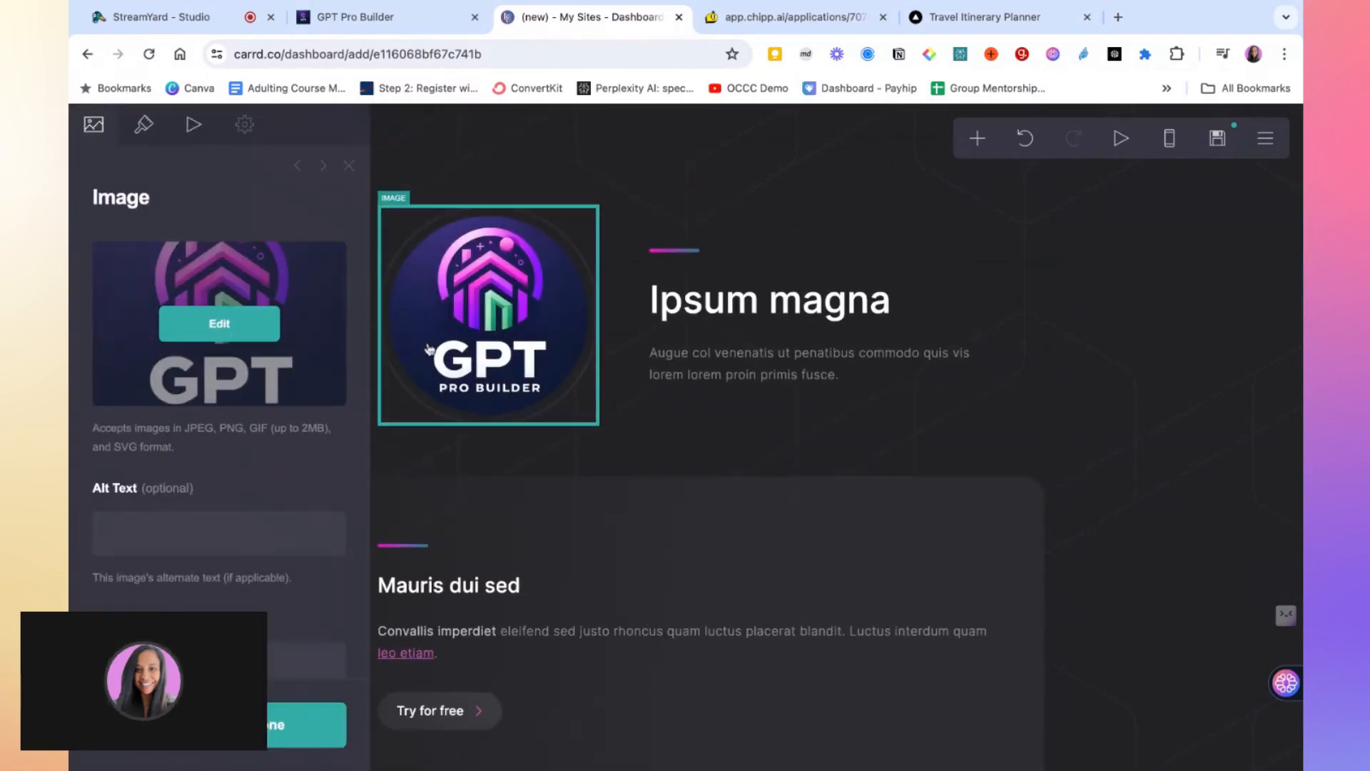
{"action": "left_click", "coordinate": [856, 438]}
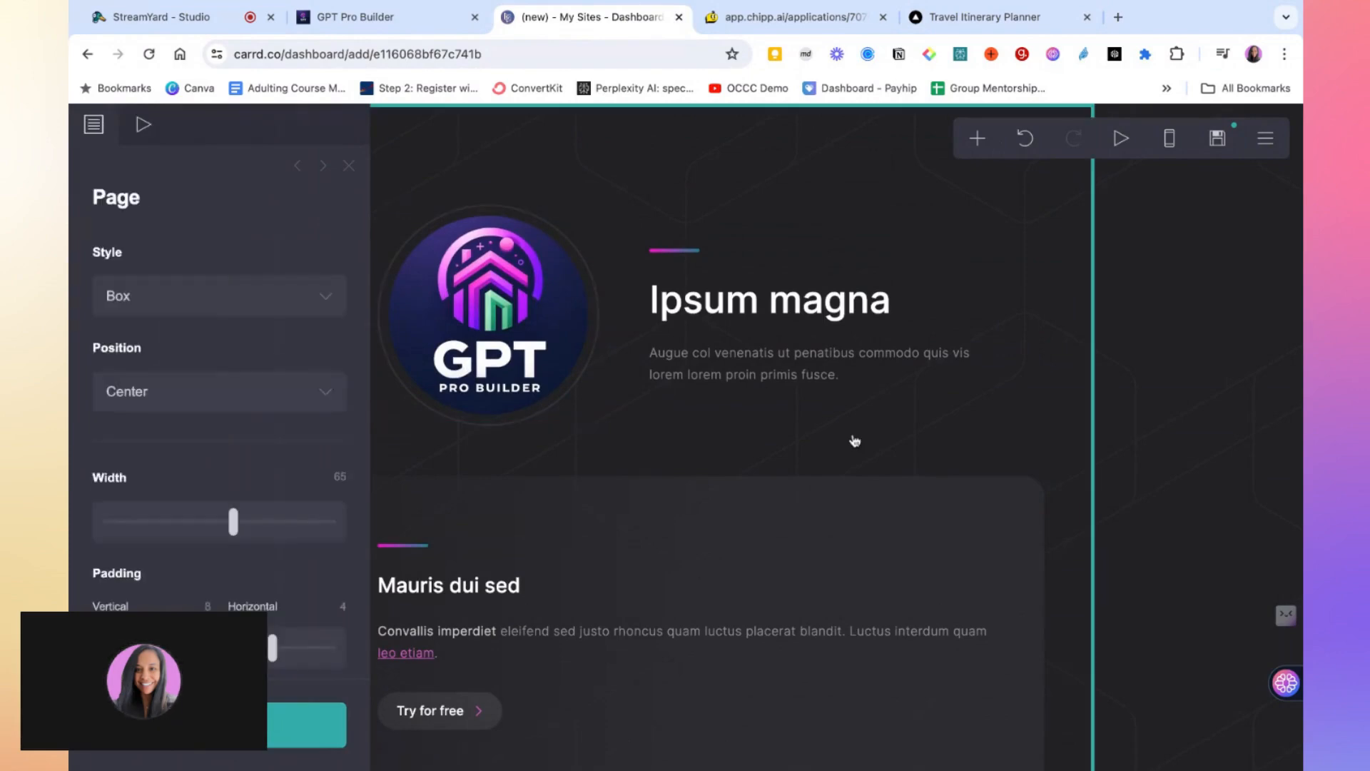
{"action": "left_click", "coordinate": [978, 145]}
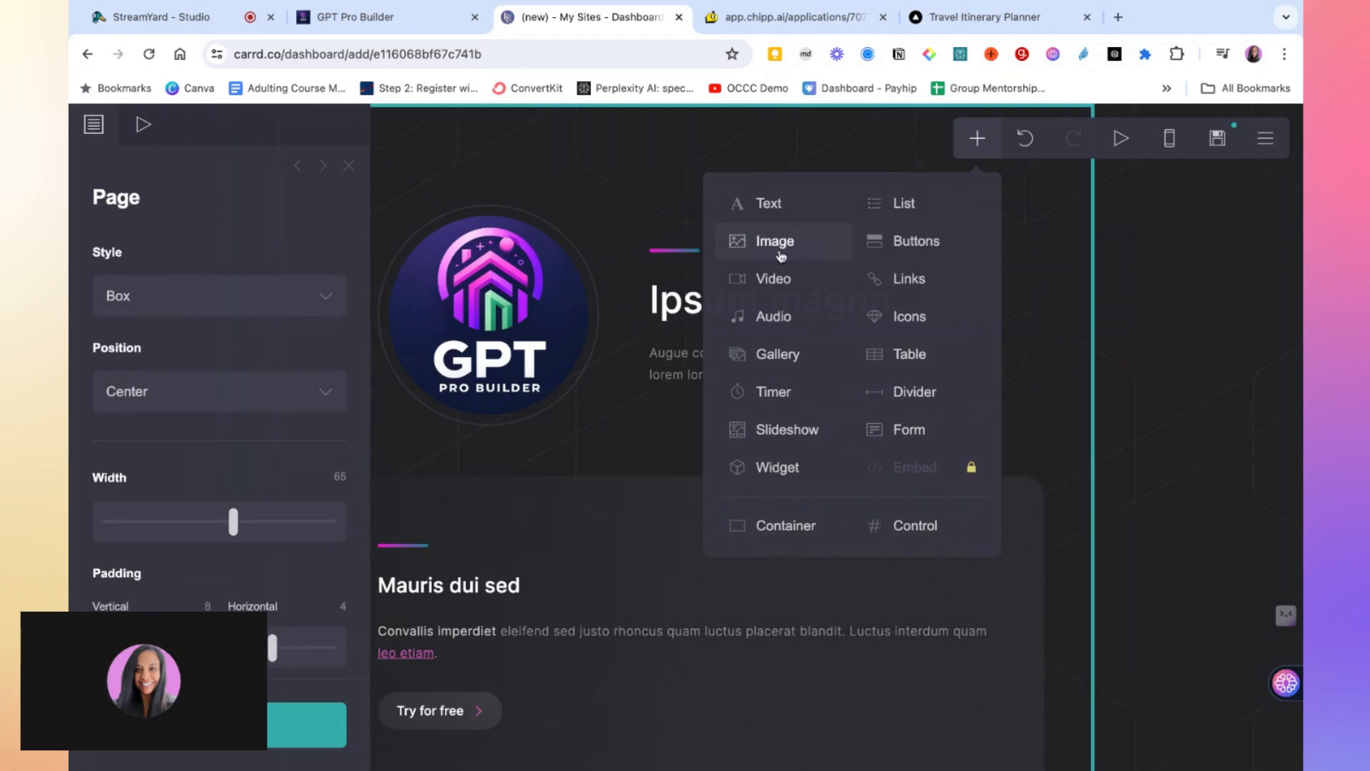
{"action": "left_click", "coordinate": [765, 289]}
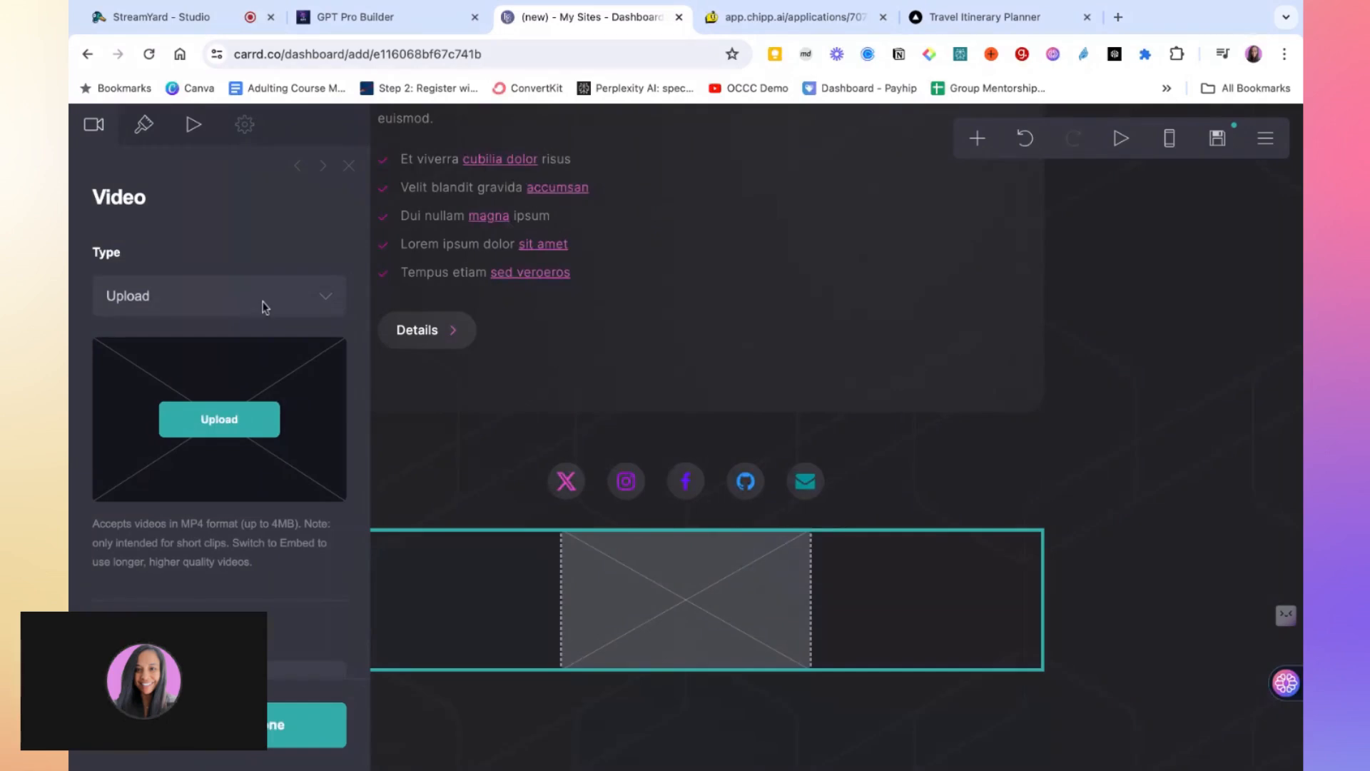
{"action": "left_click", "coordinate": [319, 306]}
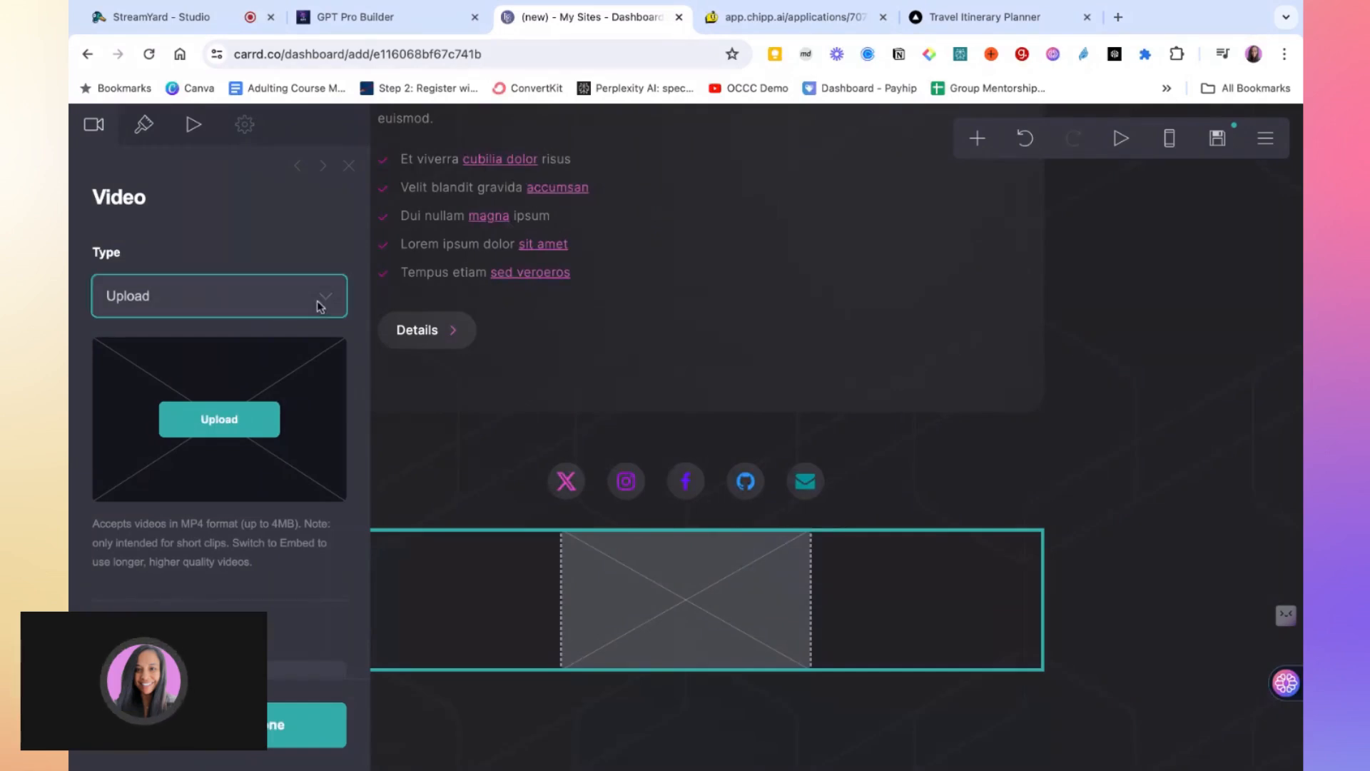
{"action": "left_click", "coordinate": [251, 323]}
{"action": "scroll", "coordinate": [251, 321], "scroll_direction": "down", "scroll_amount": 5}
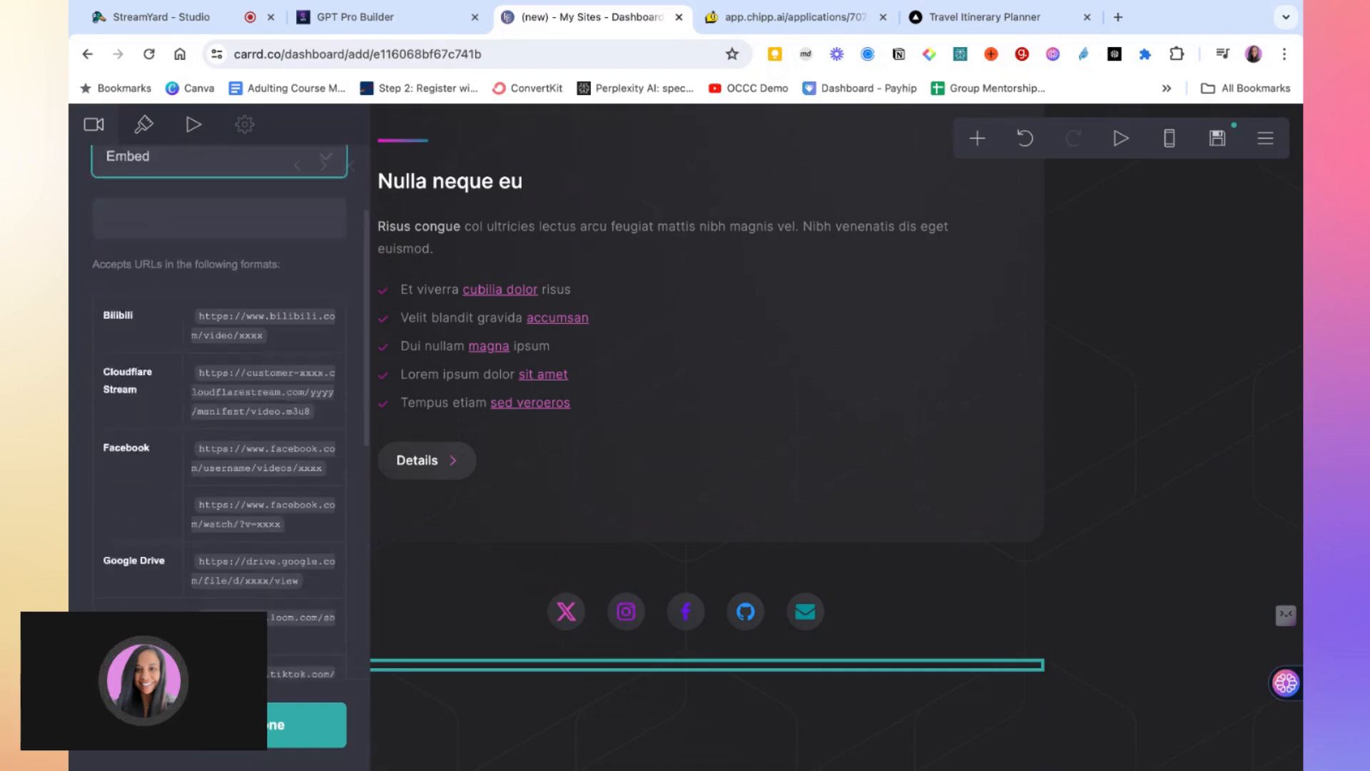
{"action": "scroll", "coordinate": [273, 554], "scroll_direction": "down", "scroll_amount": 3}
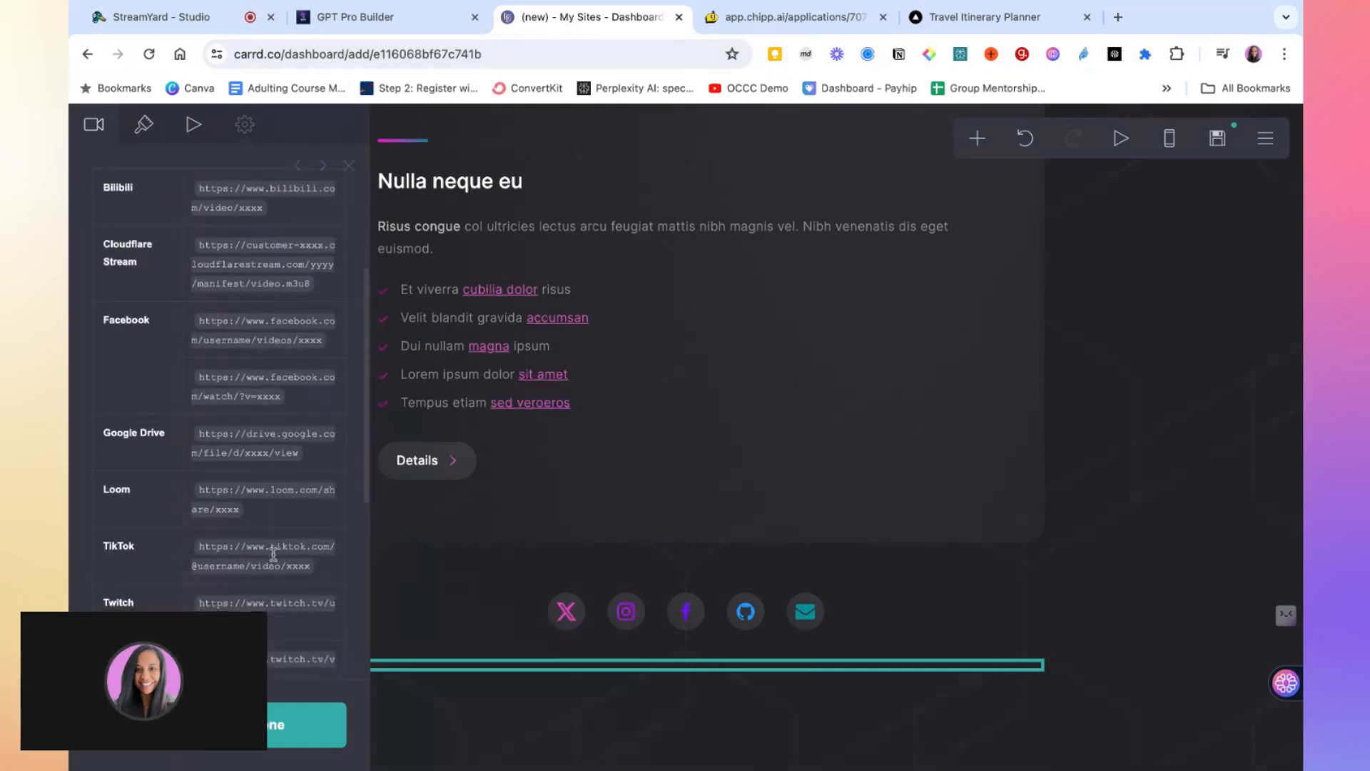
{"action": "scroll", "coordinate": [273, 554], "scroll_direction": "down", "scroll_amount": 9}
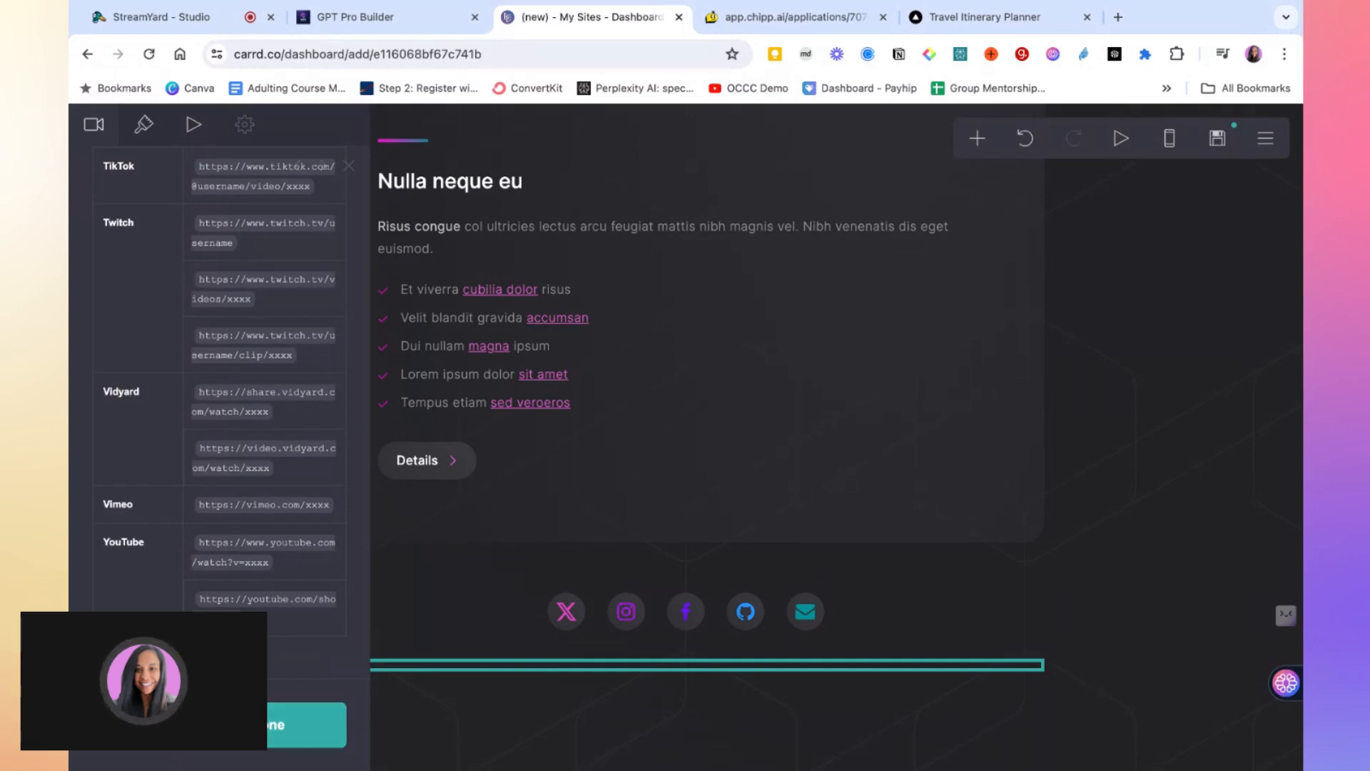
{"action": "left_click", "coordinate": [235, 725]}
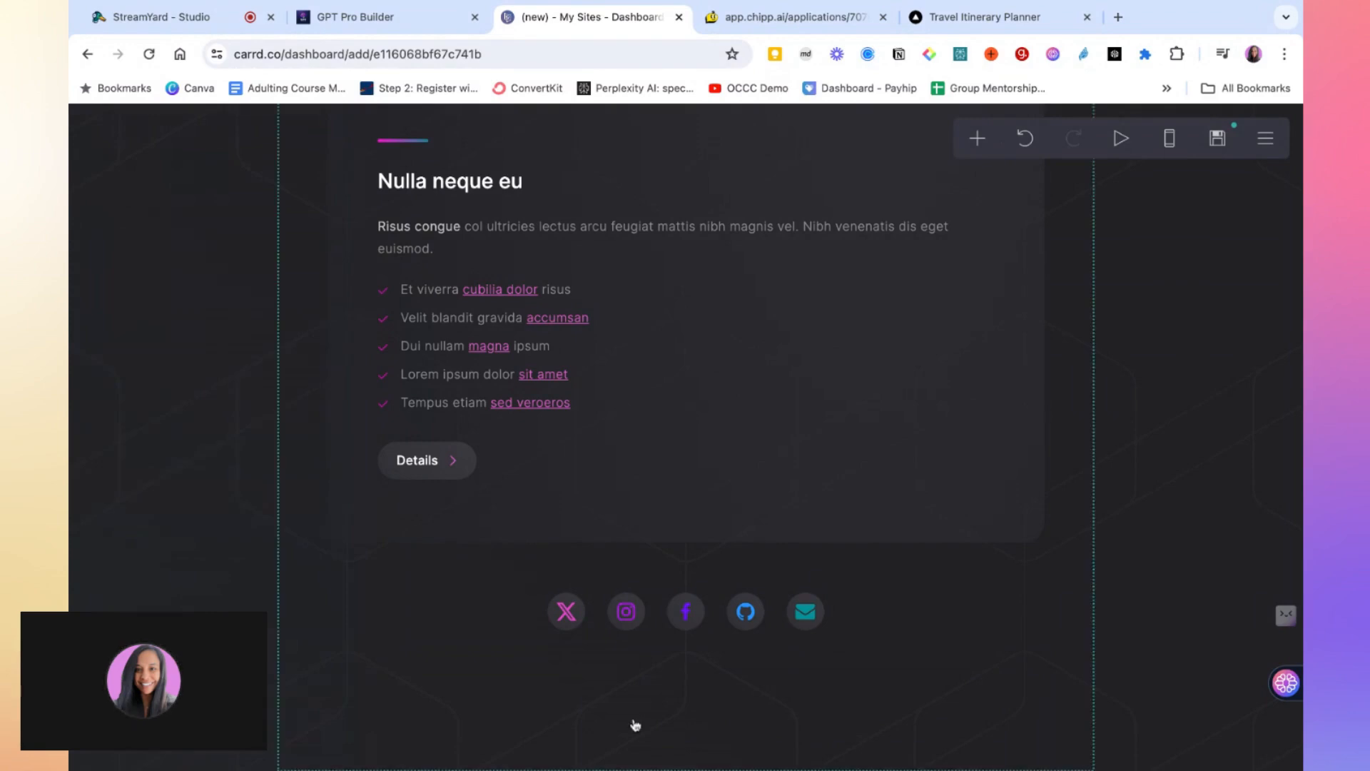
Switch to the StreamYard studio tab
{"action": "left_click", "coordinate": [701, 689]}
{"action": "scroll", "coordinate": [716, 581], "scroll_direction": "up", "scroll_amount": 10}
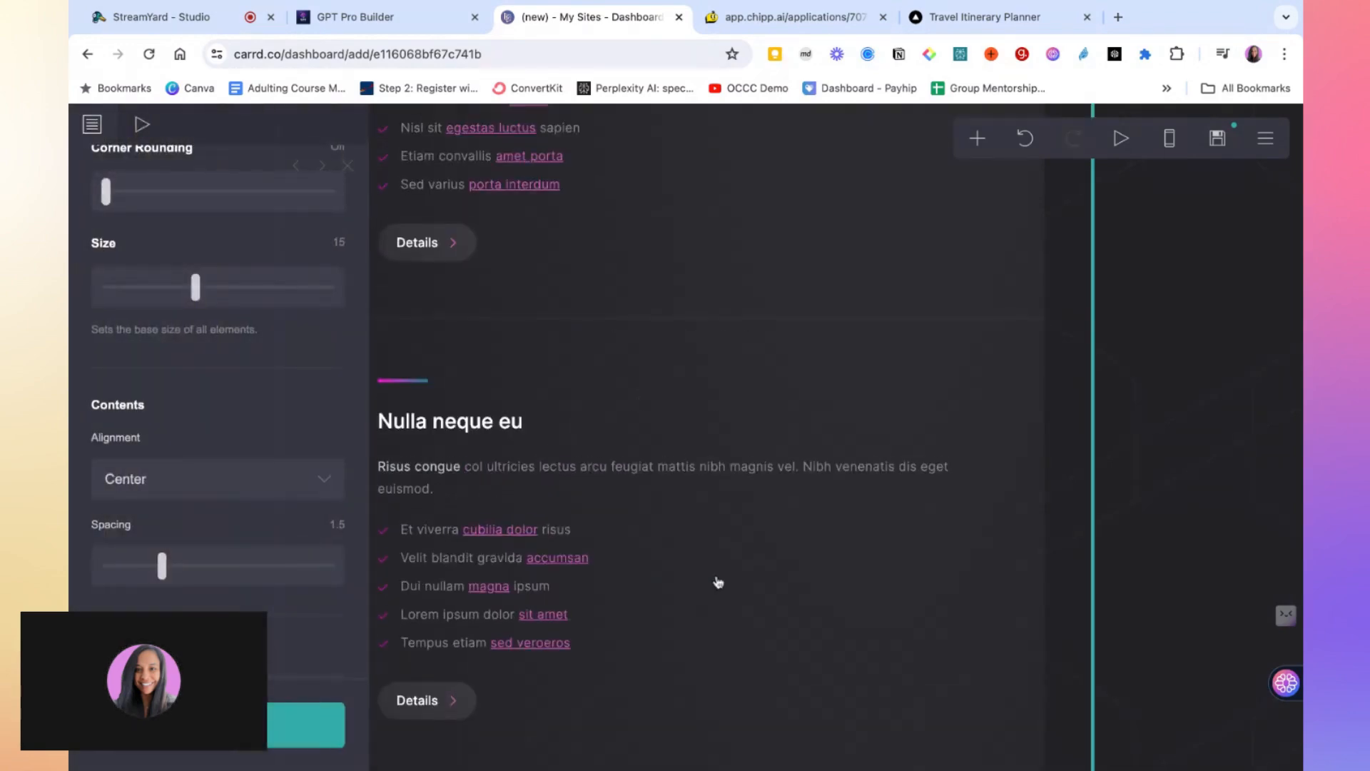
{"action": "scroll", "coordinate": [718, 582], "scroll_direction": "up", "scroll_amount": 2}
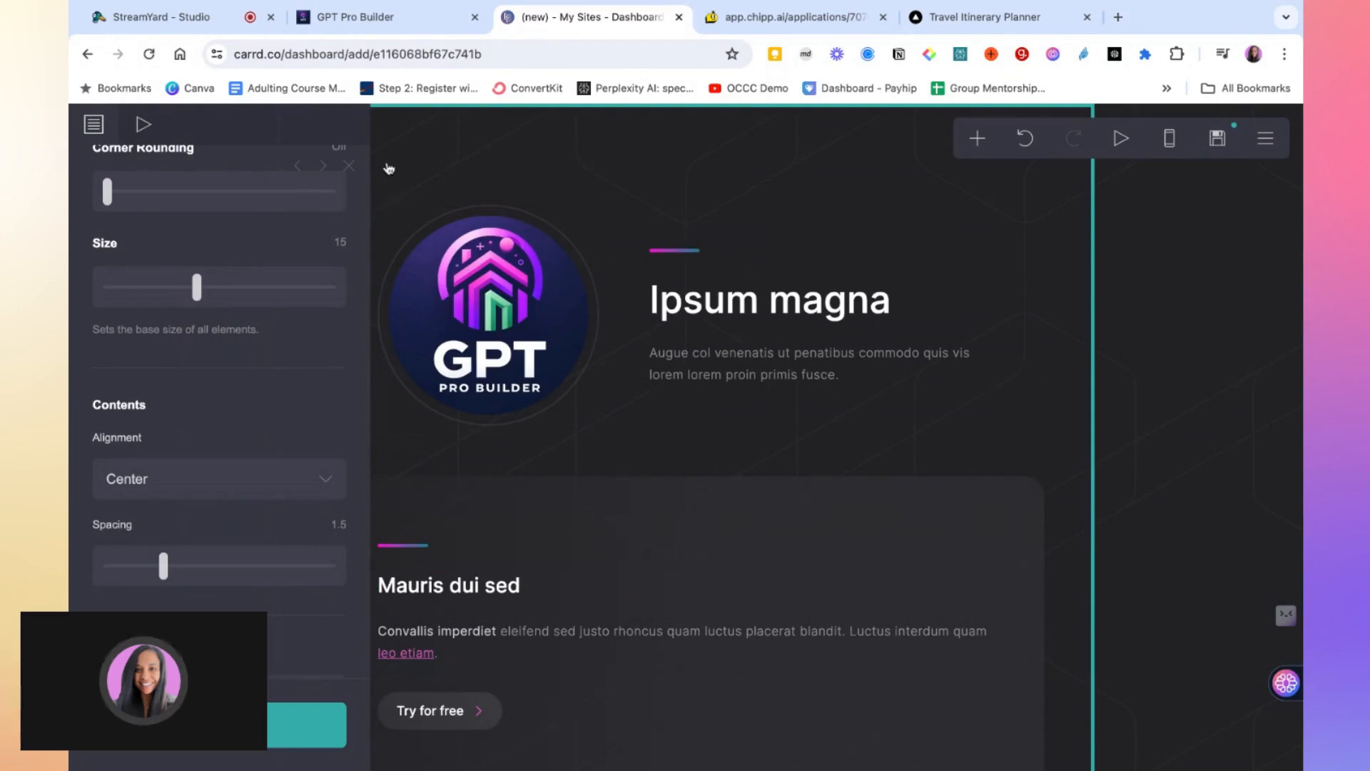
{"action": "left_click", "coordinate": [444, 161]}
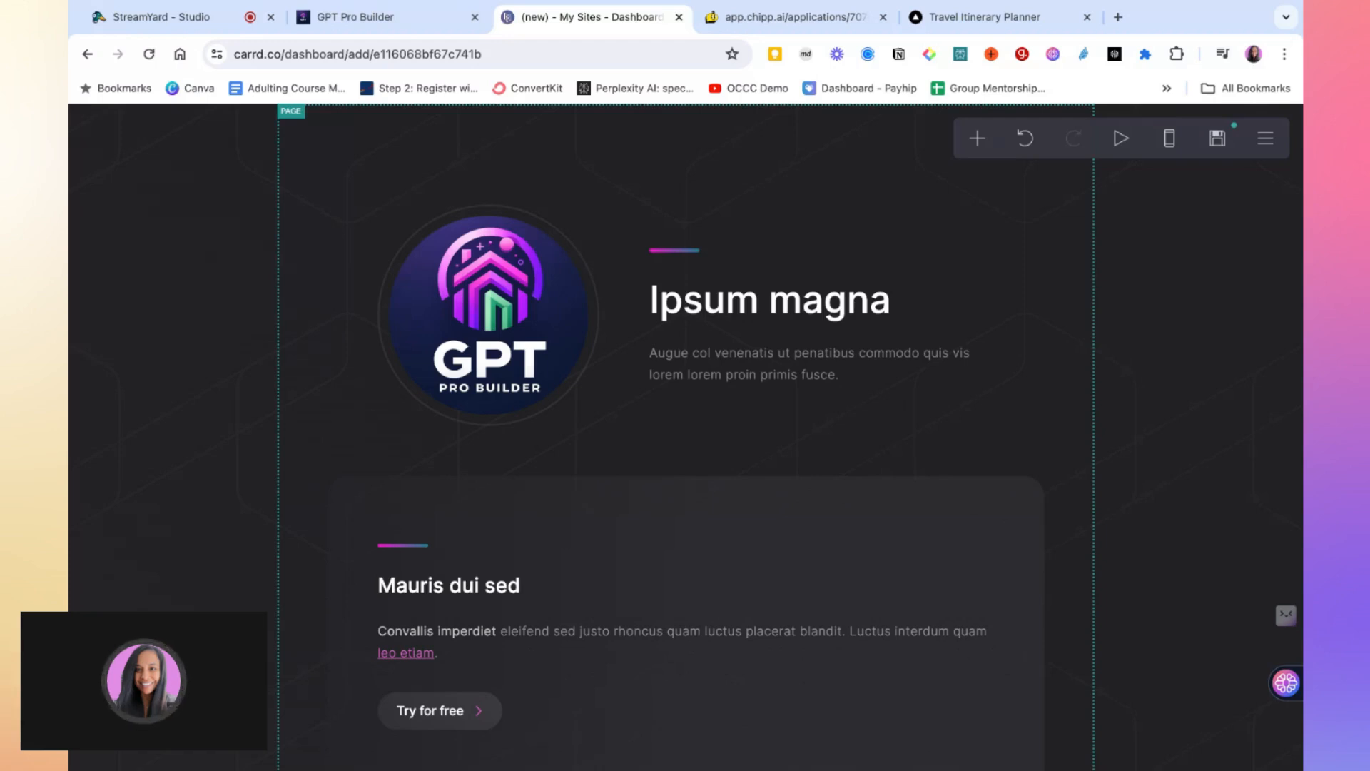
{"action": "left_click", "coordinate": [184, 21]}
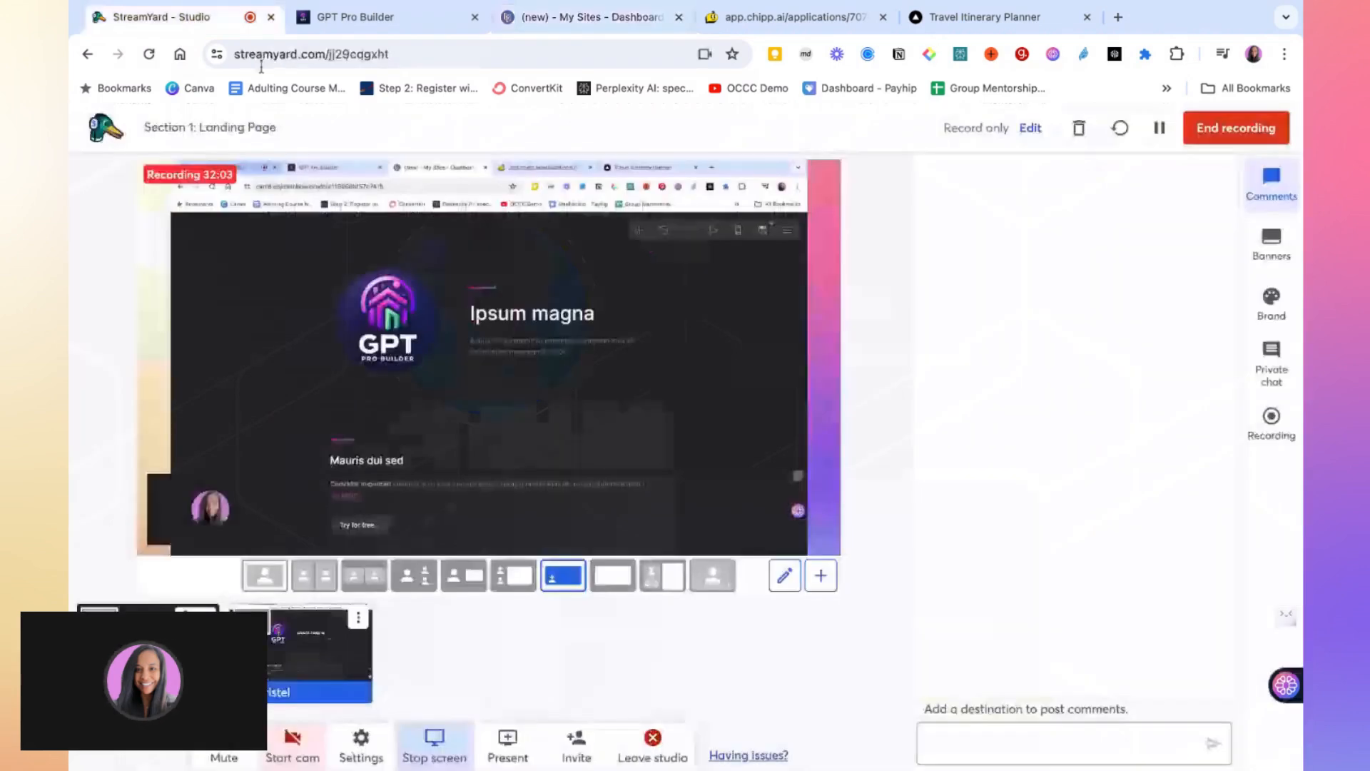